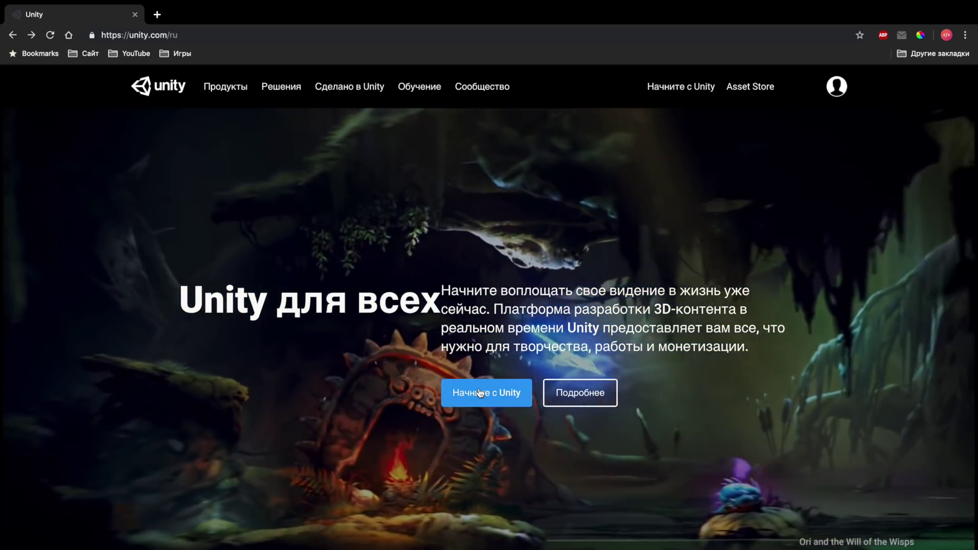
Step: Open the 'Начните с Unity' plans page on unity.com and scroll through it
left_click(504, 395)
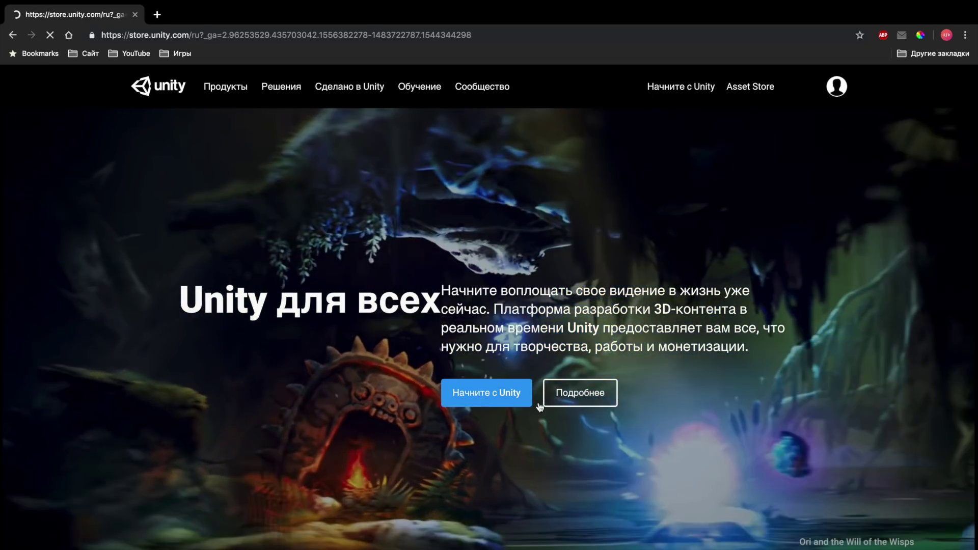
scroll(633, 401, "down", 5)
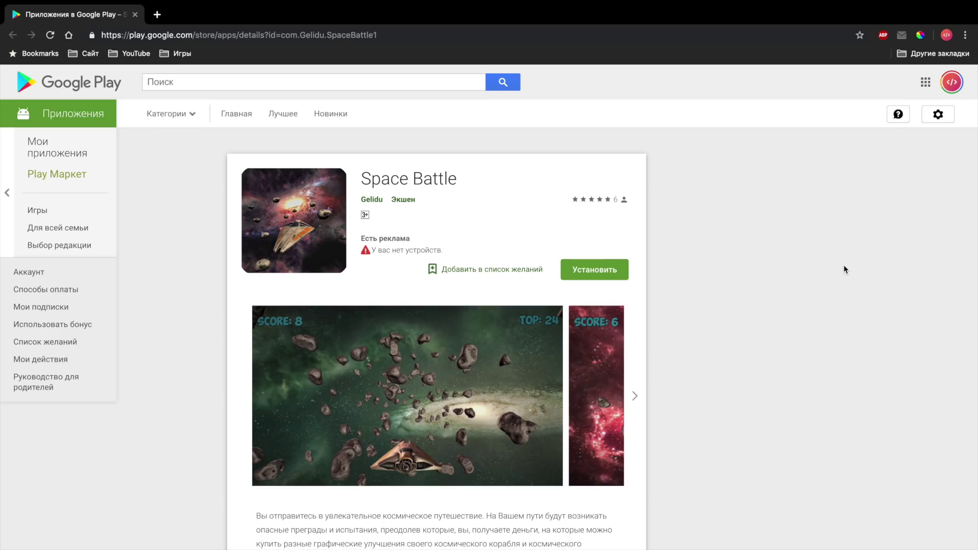
Step: Scroll the Space Battle Play Store page down to the reviews and view the next screenshot
scroll(843, 267, "down", 3)
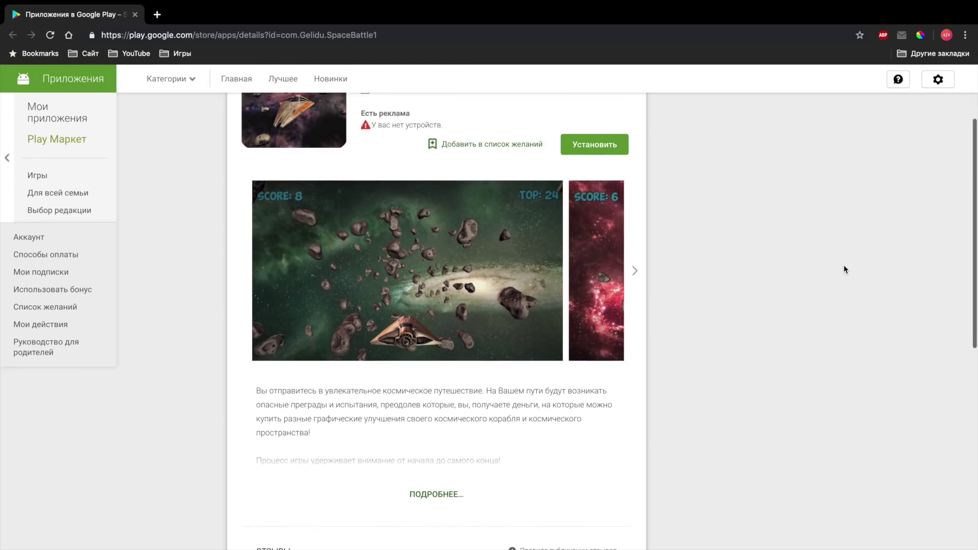
scroll(844, 266, "down", 1)
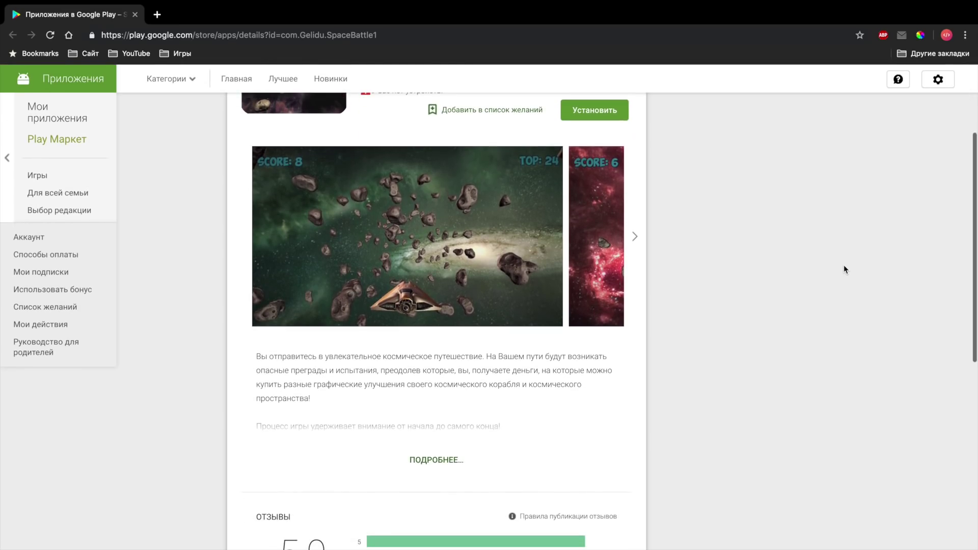
scroll(844, 269, "down", 5)
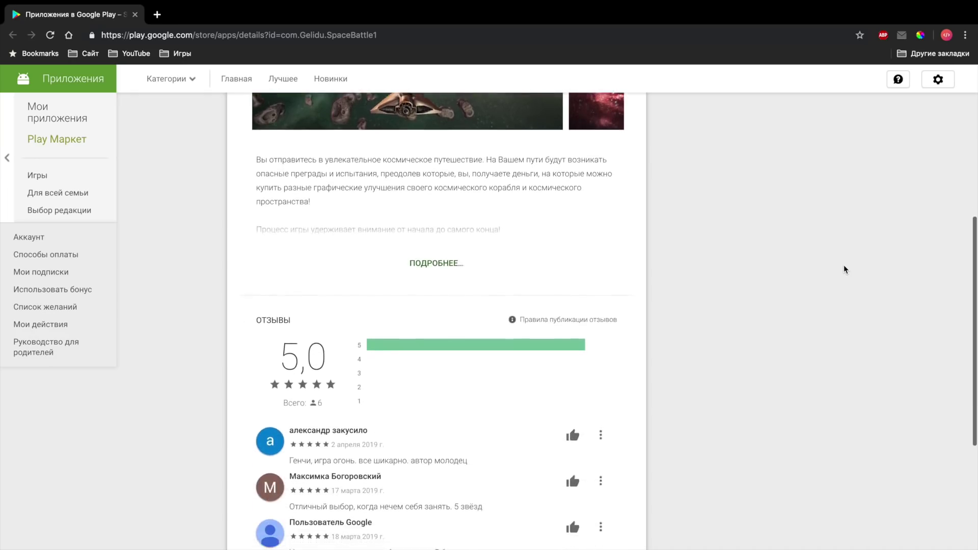
scroll(843, 269, "up", 7)
left_click(630, 325)
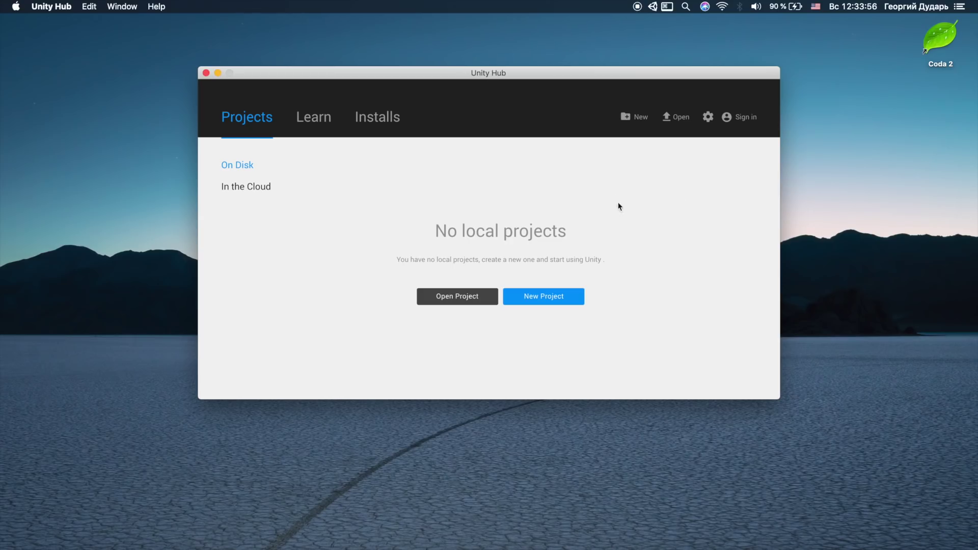
Step: Create a new 2D-template project named 'Race To Win' in Unity Hub
left_click(632, 118)
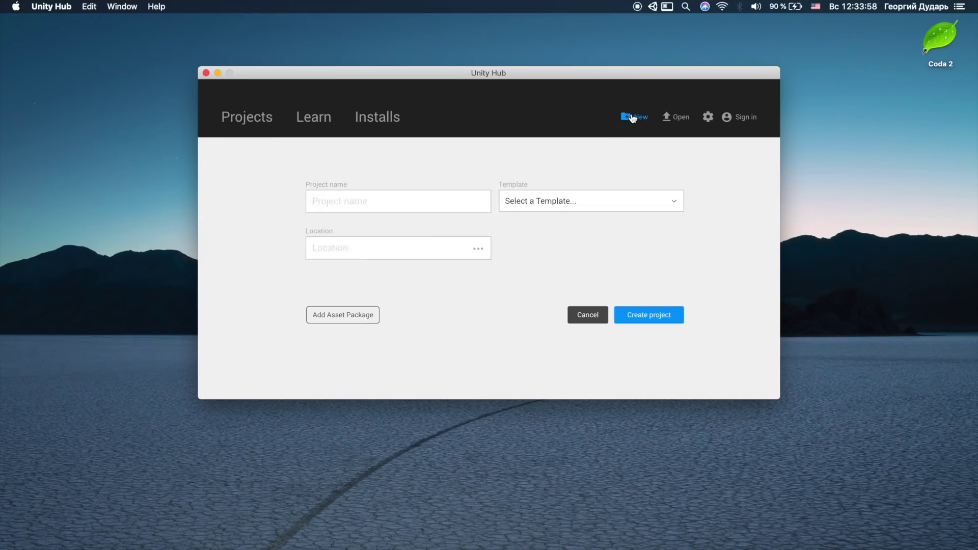
triple_click(402, 199)
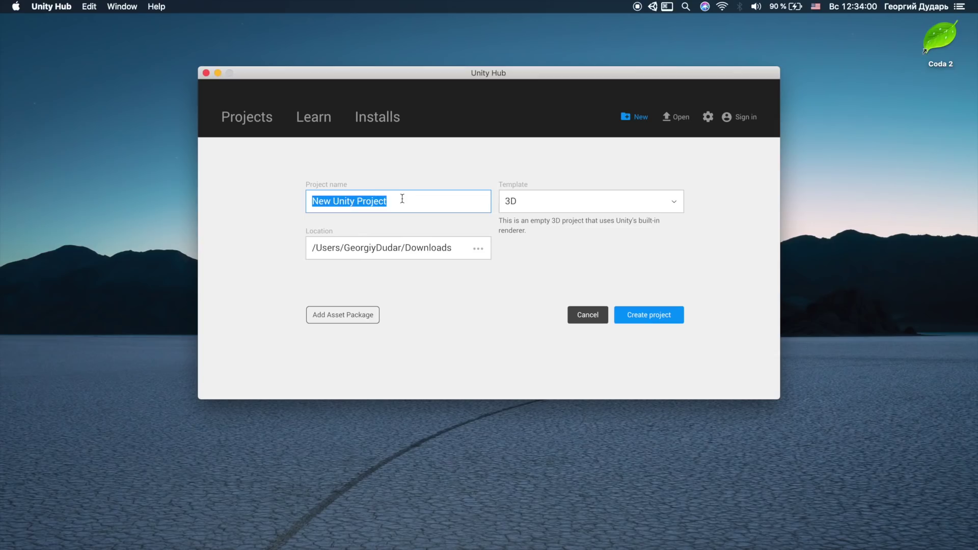
type("Race To Win")
left_click(554, 209)
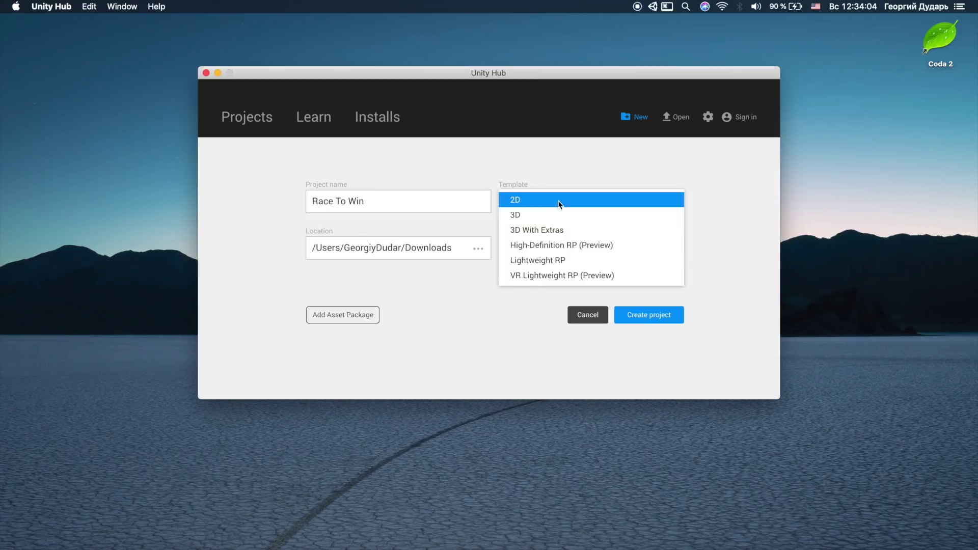
left_click(556, 201)
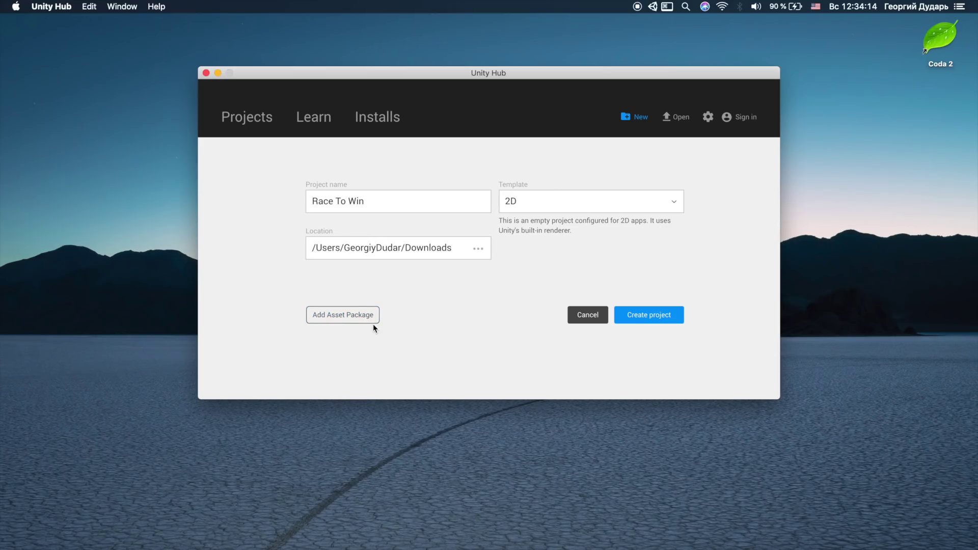
left_click(671, 323)
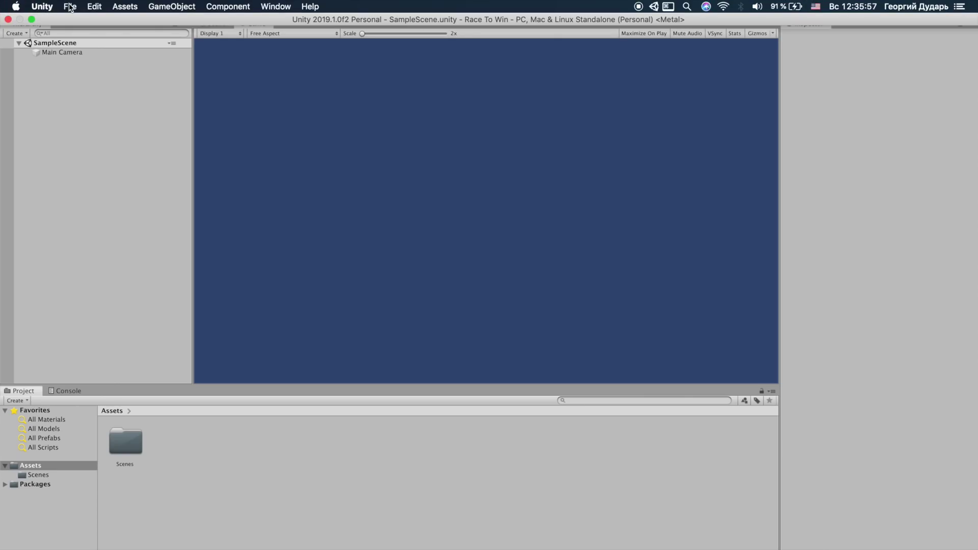
Step: Switch the build platform to Android in File > Build Settings
left_click(70, 6)
left_click(112, 124)
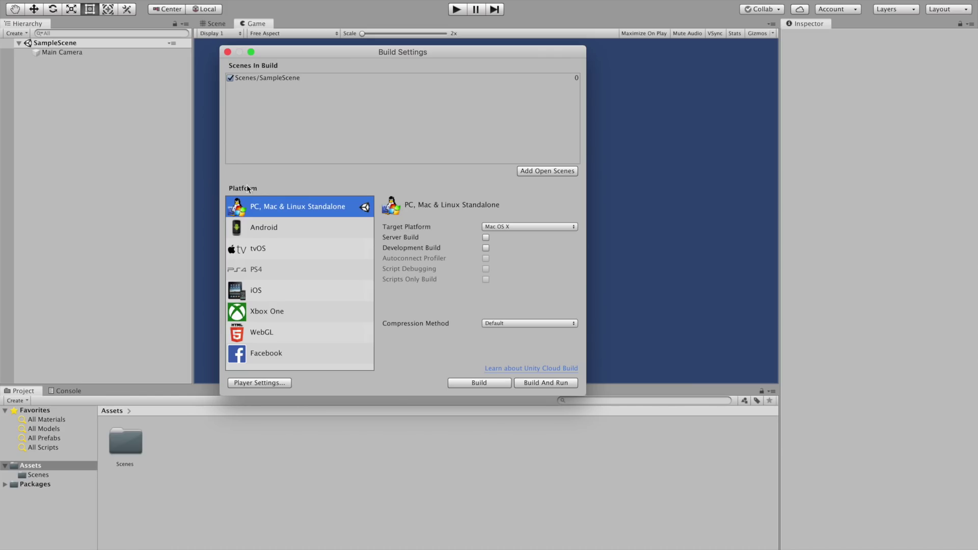
left_click(300, 232)
left_click(300, 231)
left_click(300, 230)
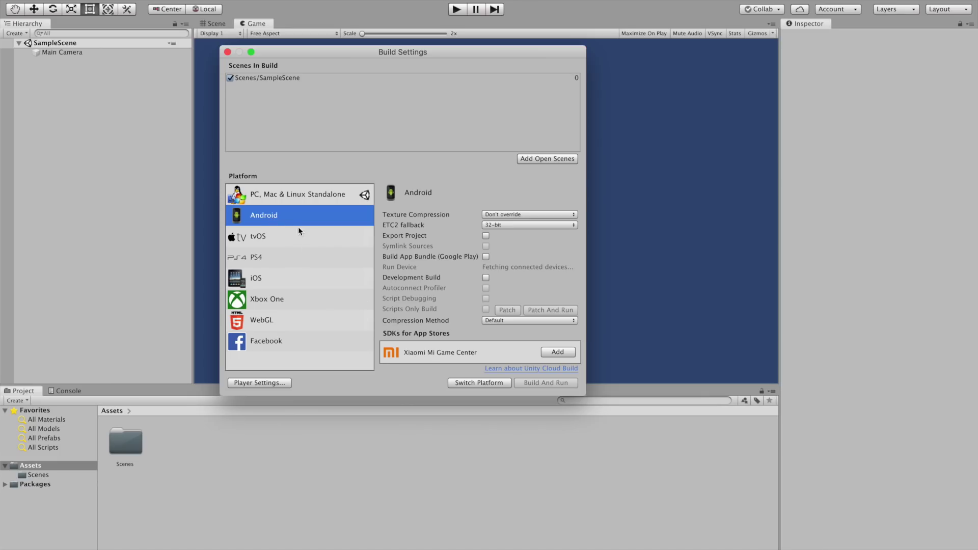
left_click(472, 386)
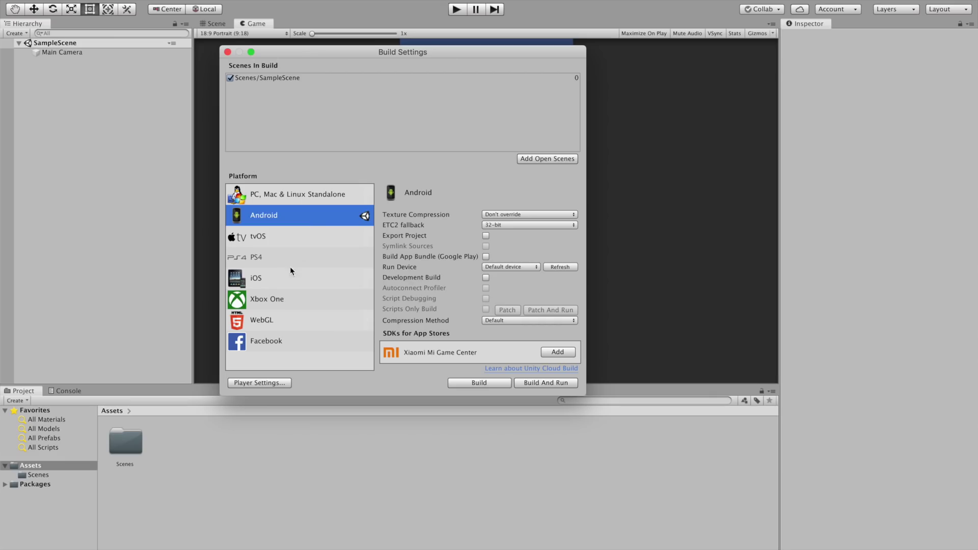
left_click(285, 280)
left_click(301, 228)
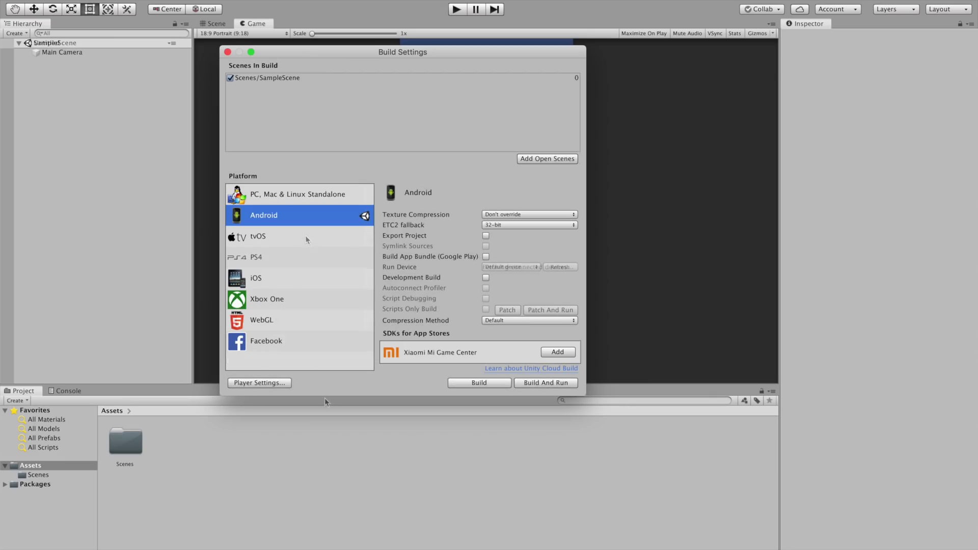
Step: Open Android Player Settings, dock Project Settings beside the Game view, and close Build Settings
left_click(261, 383)
mouse_move(34, 20)
left_mouse_down()
mouse_move(584, 49)
mouse_move(844, 46)
left_mouse_up()
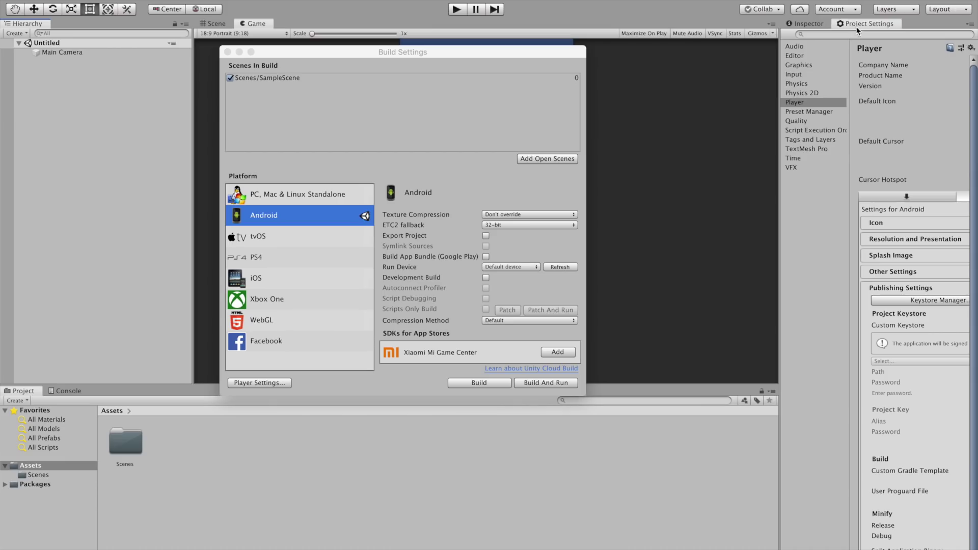
left_click_drag(867, 24, 334, 24)
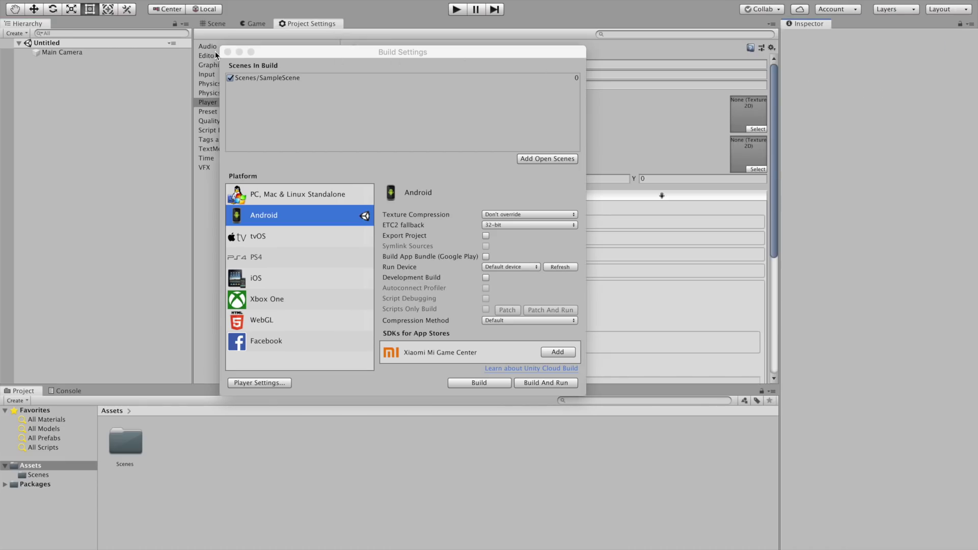
left_click(227, 52)
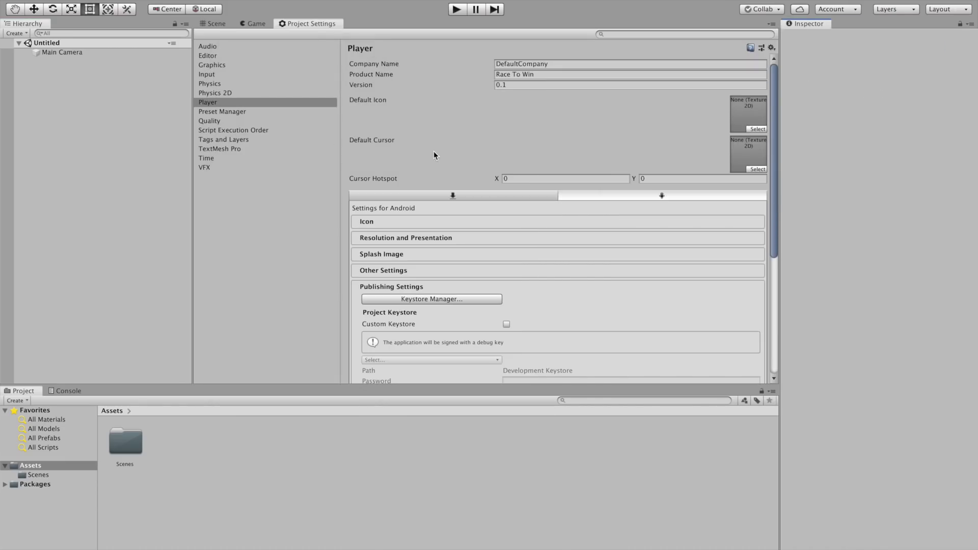
Step: Set the Company Name to itProger
left_click(548, 65)
key("BackSpace")
type("tProger")
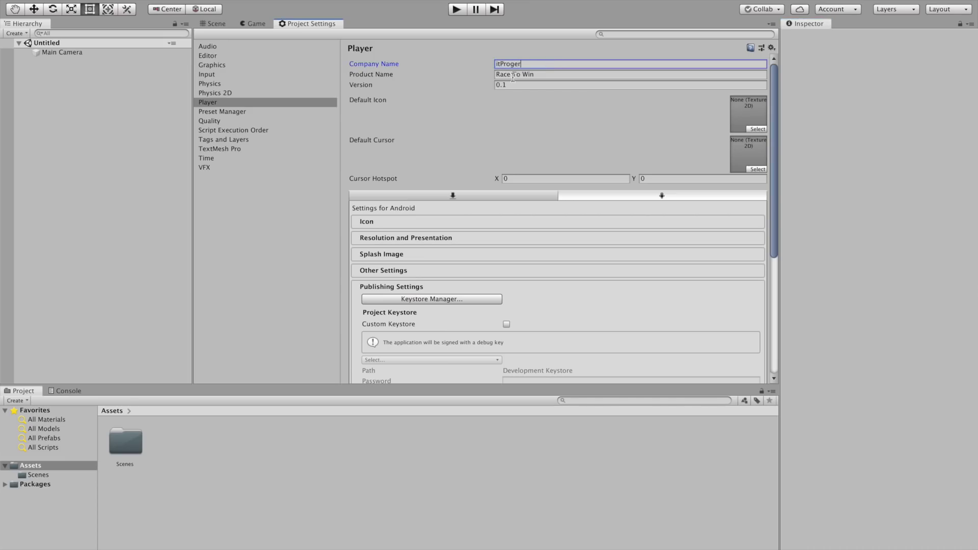
scroll(497, 248, "down", 1)
scroll(497, 249, "down", 9)
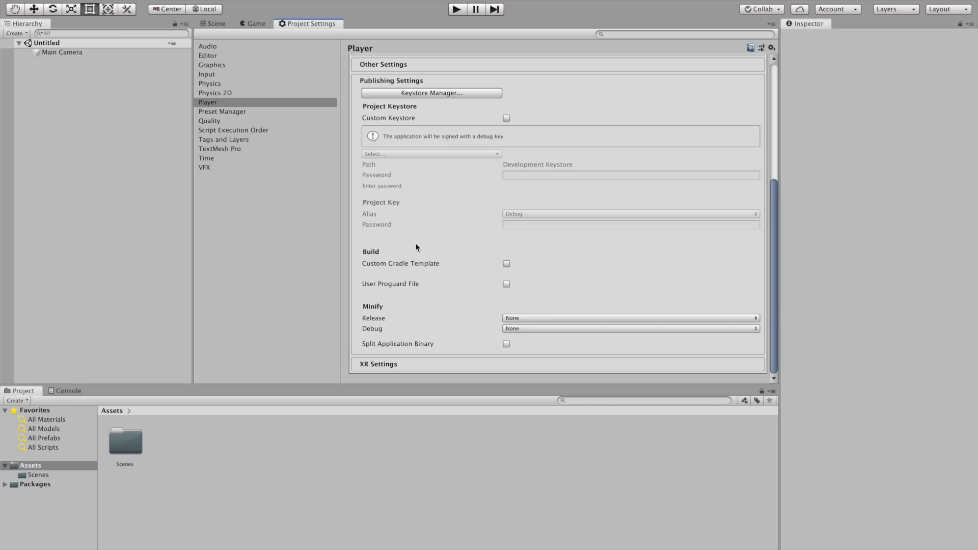
Step: Review the Icon and Publishing Settings sections of the Player settings, ending on the Game view
left_click(247, 24)
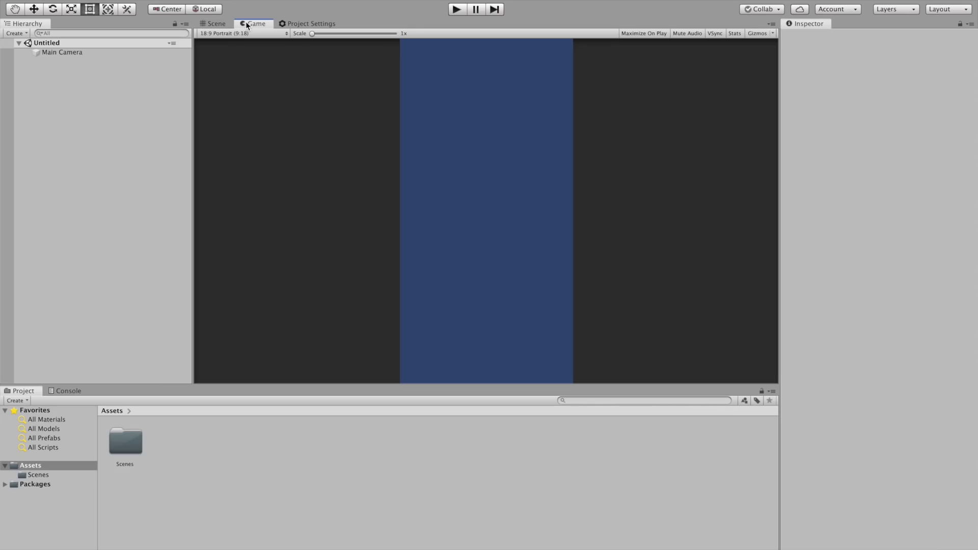
left_click(281, 24)
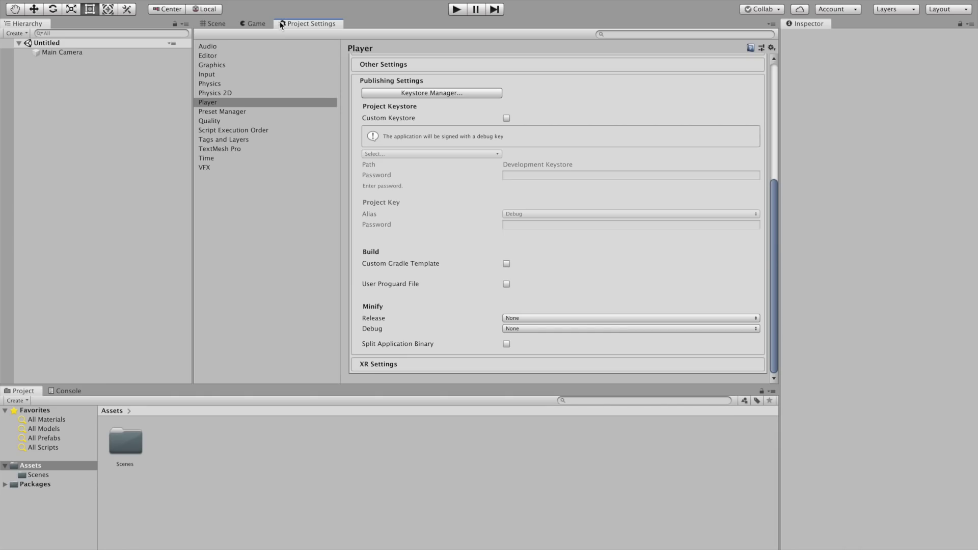
scroll(378, 92, "up", 5)
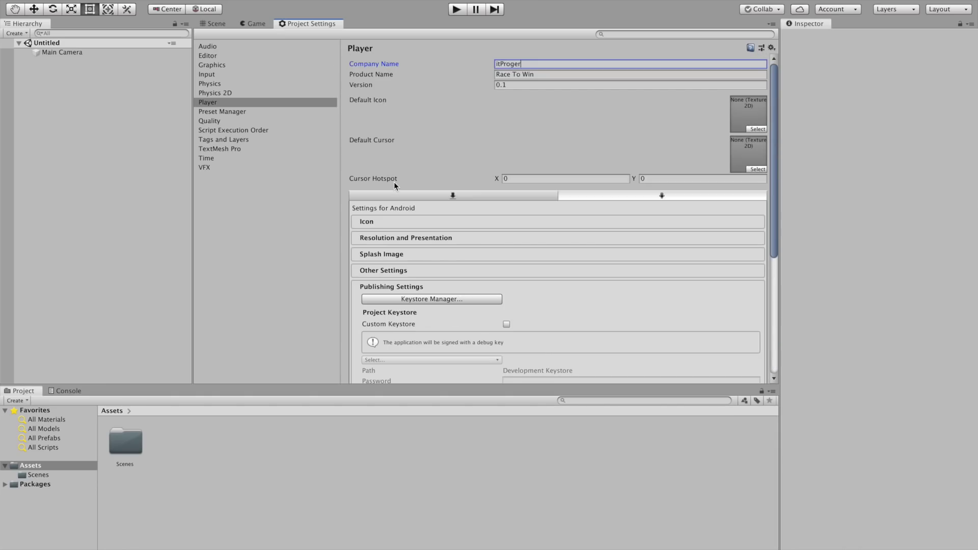
scroll(393, 181, "down", 4)
scroll(393, 182, "up", 2)
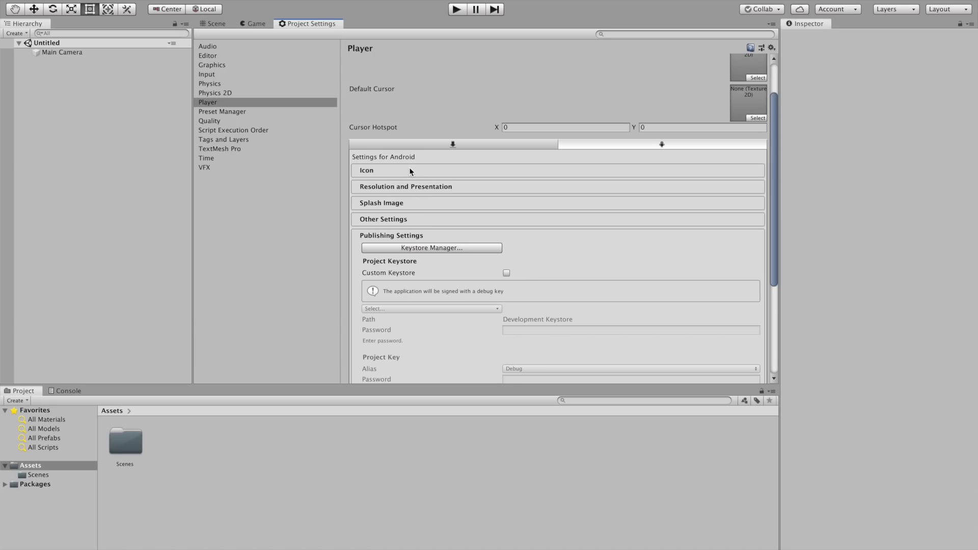
left_click(369, 170)
left_click(380, 218)
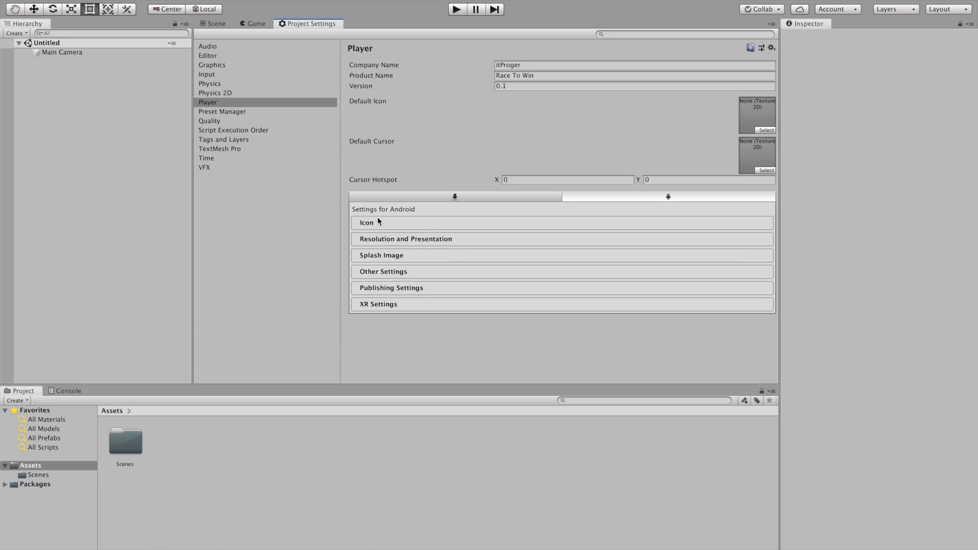
left_click(380, 218)
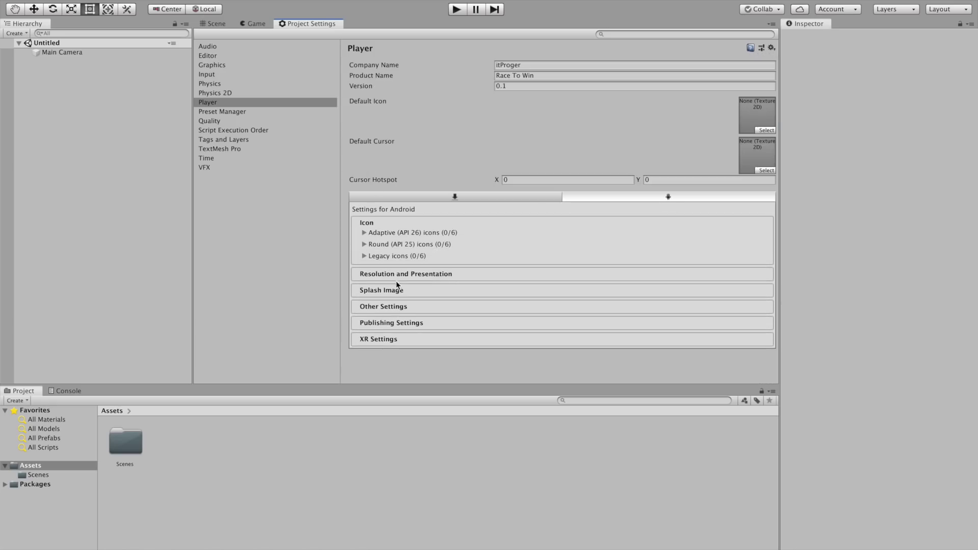
left_click(400, 325)
scroll(400, 325, "down", 5)
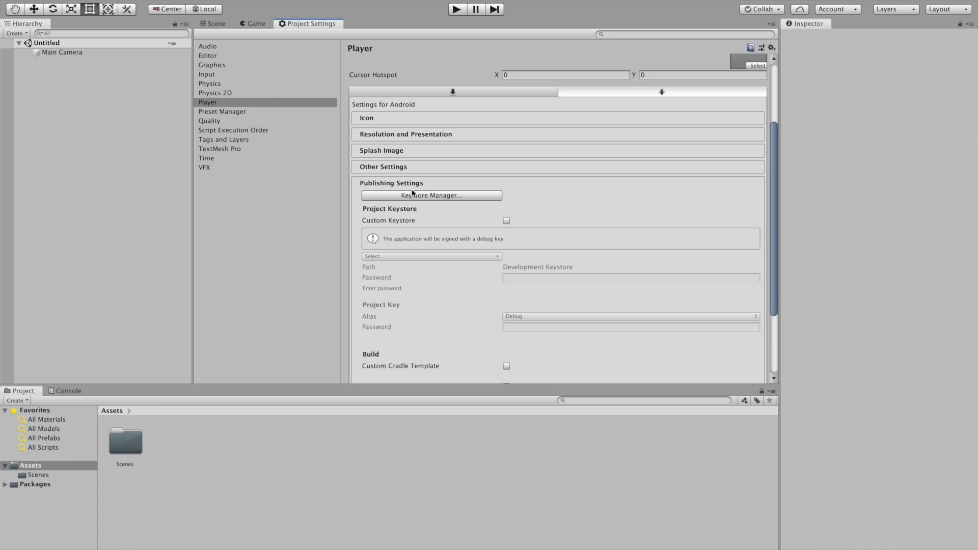
left_click(258, 23)
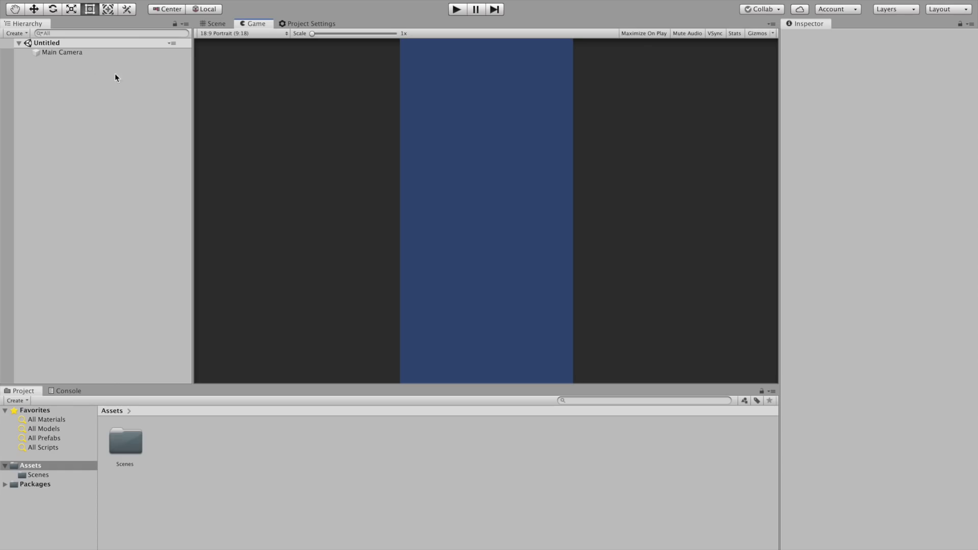
Step: Change the Main Camera's background colour from dark navy to a light greyish blue
left_click(63, 52)
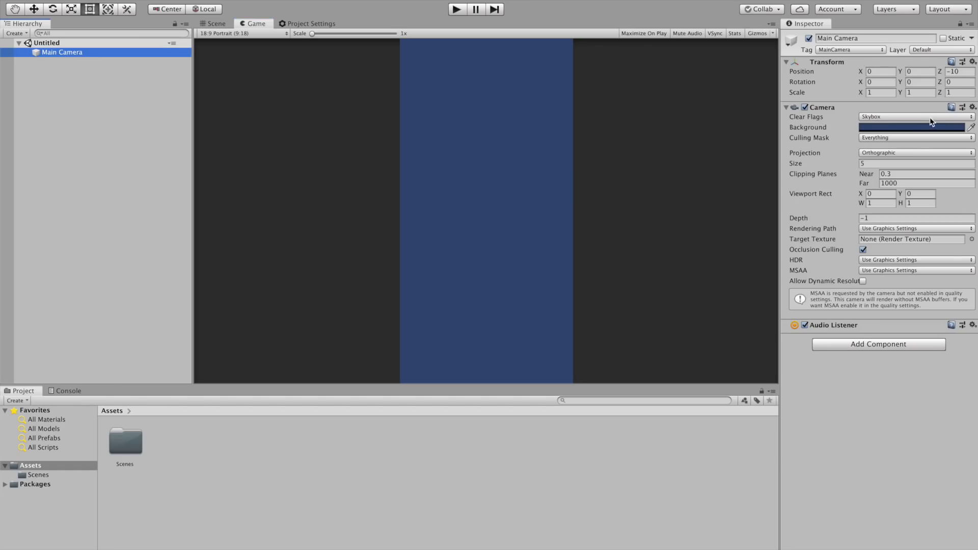
left_click(877, 126)
left_click_drag(660, 169, 647, 158)
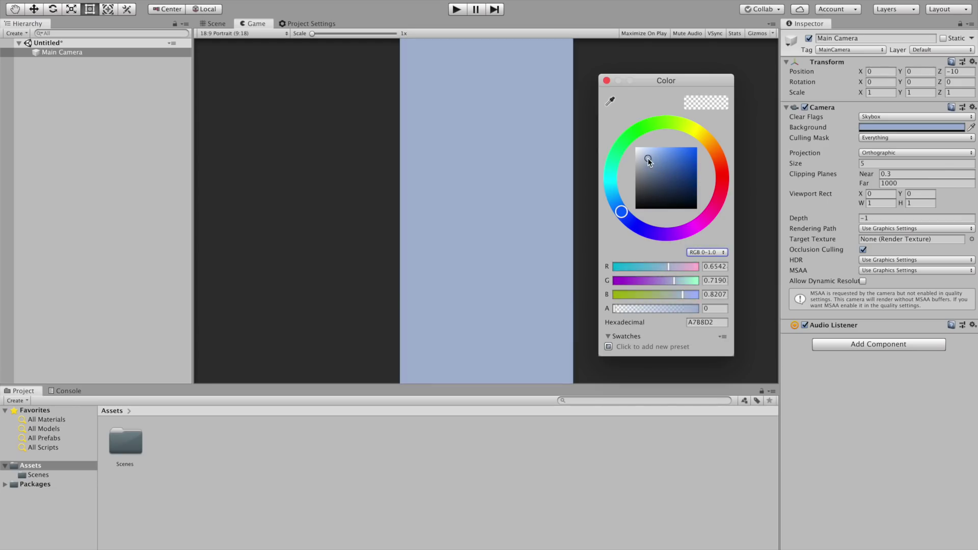
left_click(607, 80)
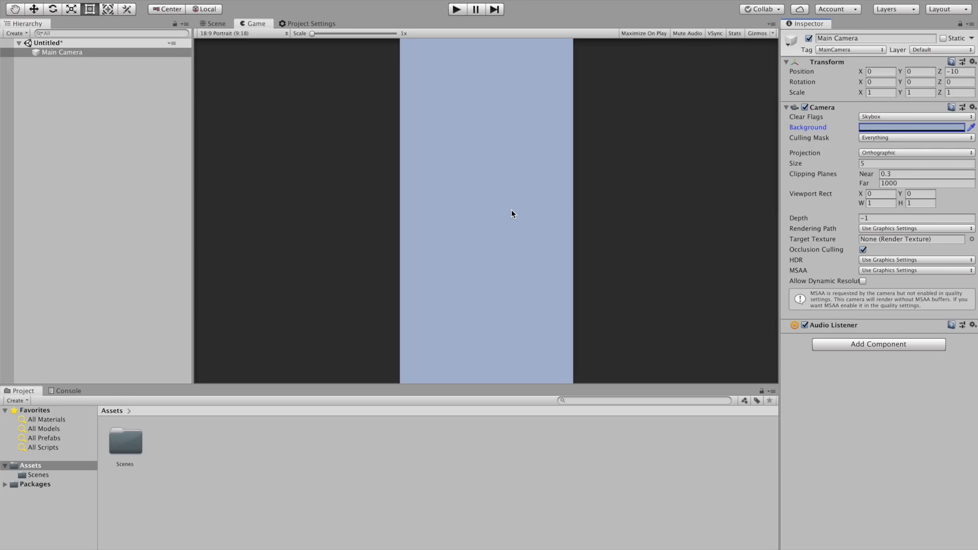
key("ctrl+Left")
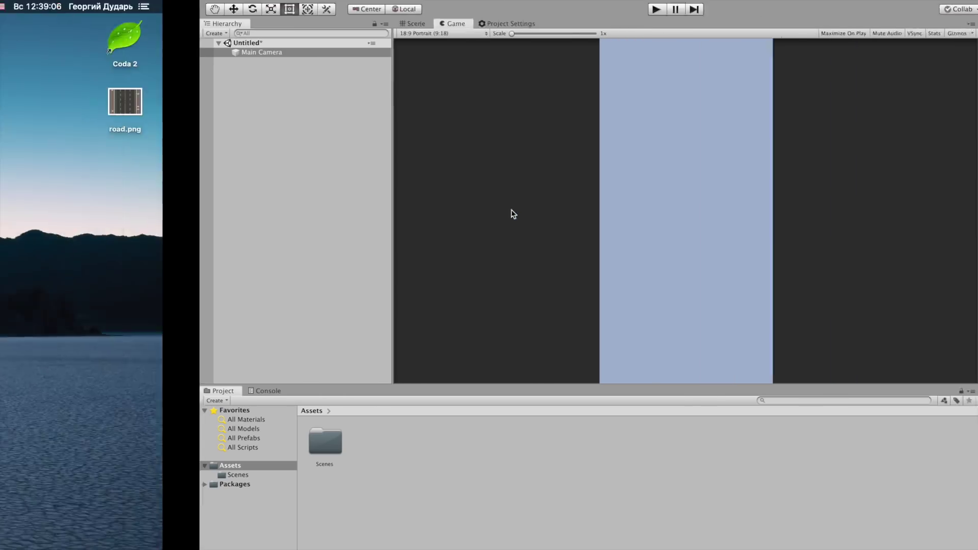
Step: Preview road.png on the desktop and import it into the Unity Assets
left_click(936, 110)
key("space")
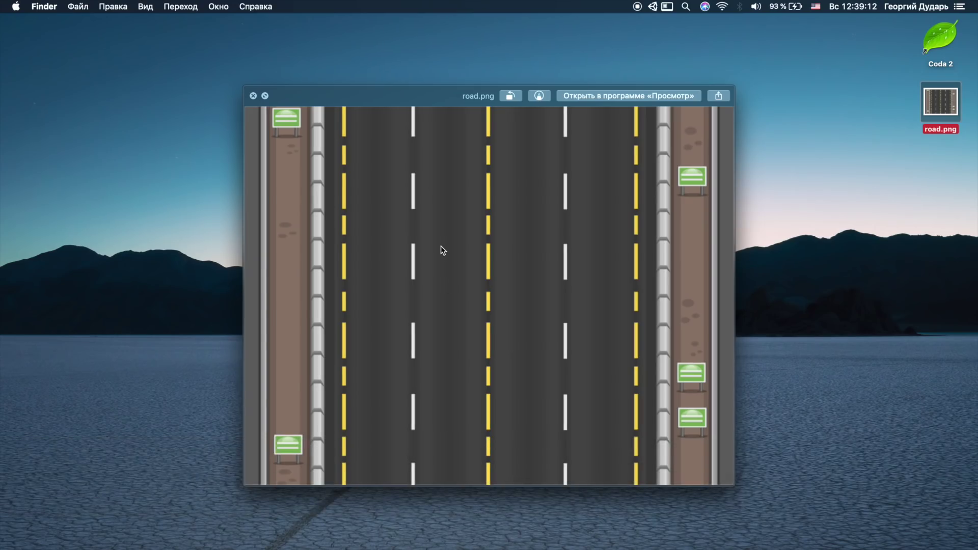
key("space")
left_click_drag(940, 102, 282, 460)
key("ctrl+Right")
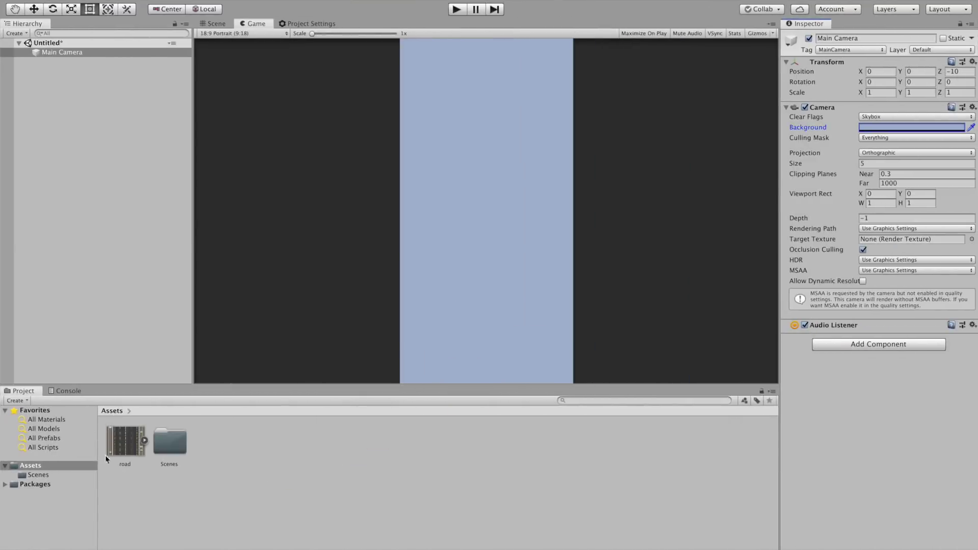
Step: Create a Textures folder in Assets, move the road texture into it, and open it
right_click(260, 452)
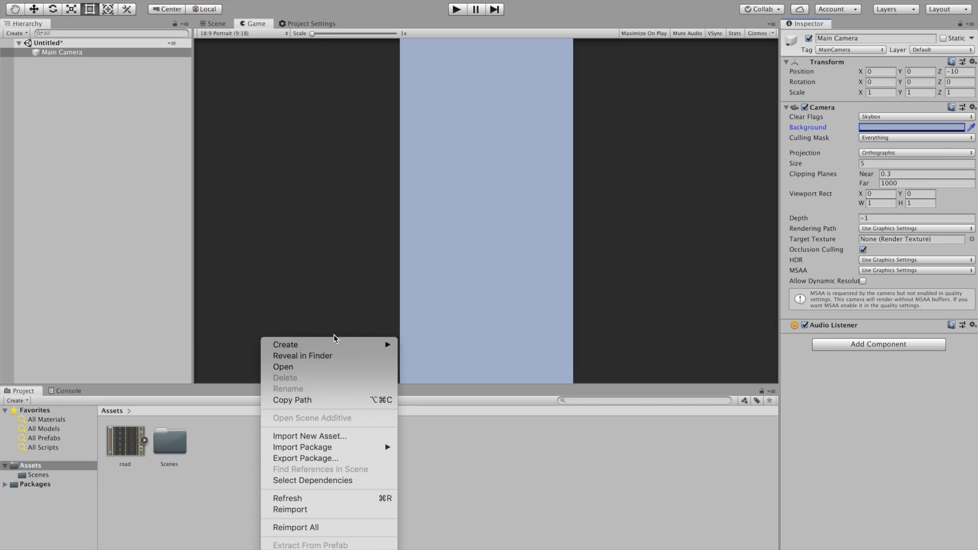
mouse_move(337, 343)
left_click(432, 180)
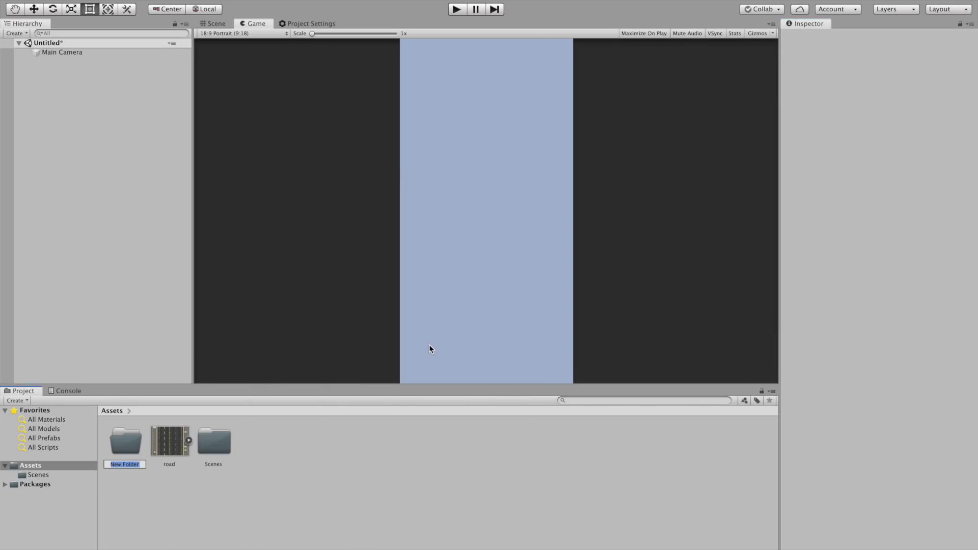
type("Textures")
key("Return")
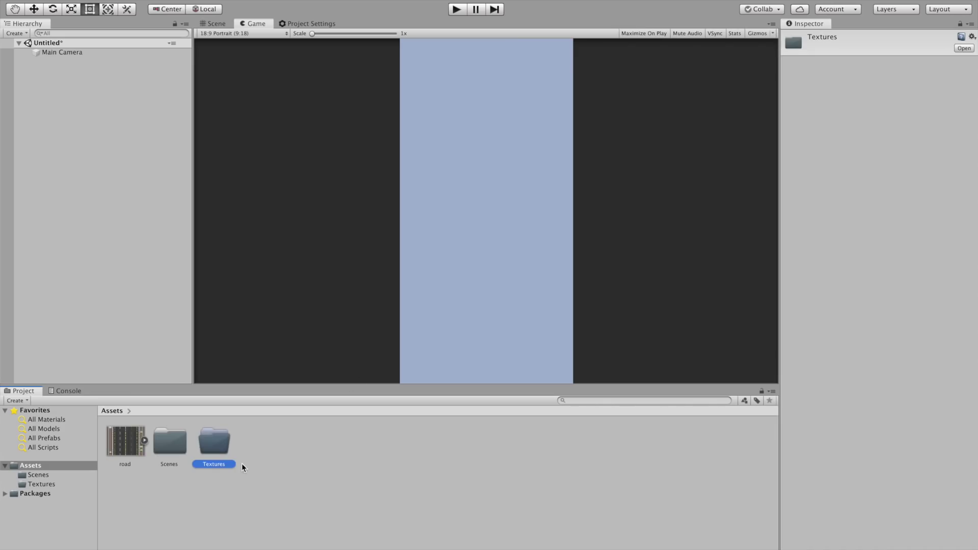
left_click_drag(136, 456, 216, 444)
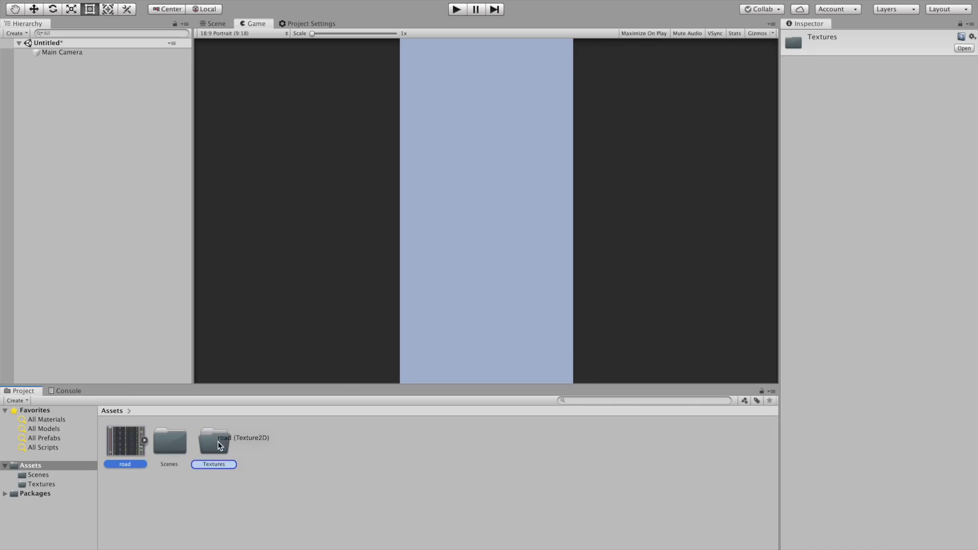
double_click(177, 448)
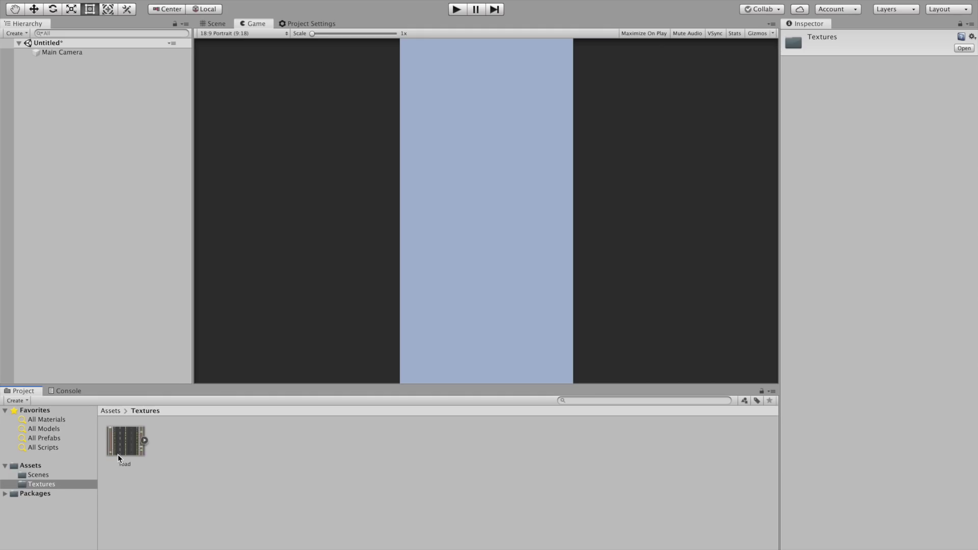
Step: Add the road texture to the scene as a sprite through the Hierarchy
left_click_drag(119, 448, 454, 314)
left_click_drag(128, 441, 61, 95)
left_click_drag(62, 95, 43, 73)
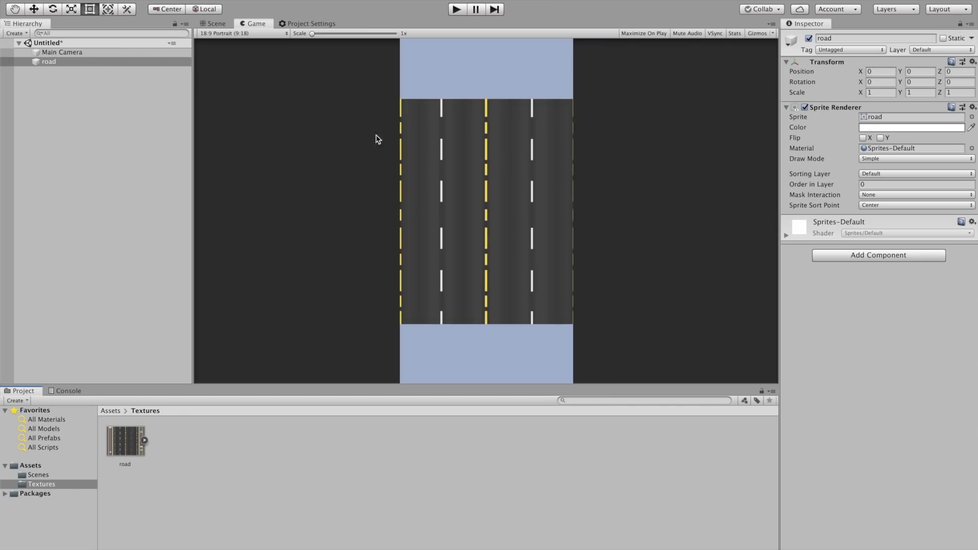
Step: Scale the road sprite to about 0.674 and move it to Y −2.91 at the frame's bottom
left_click(218, 24)
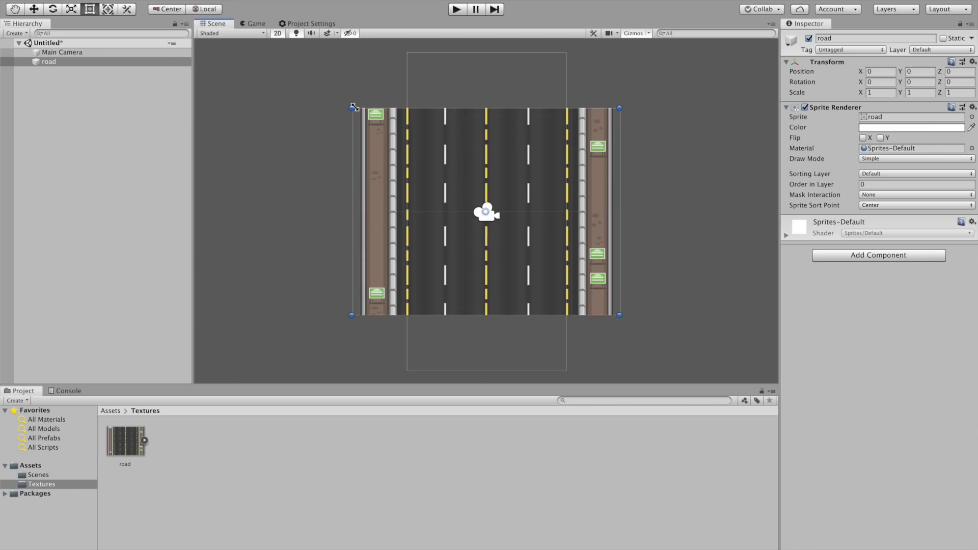
left_click_drag(351, 108, 422, 161)
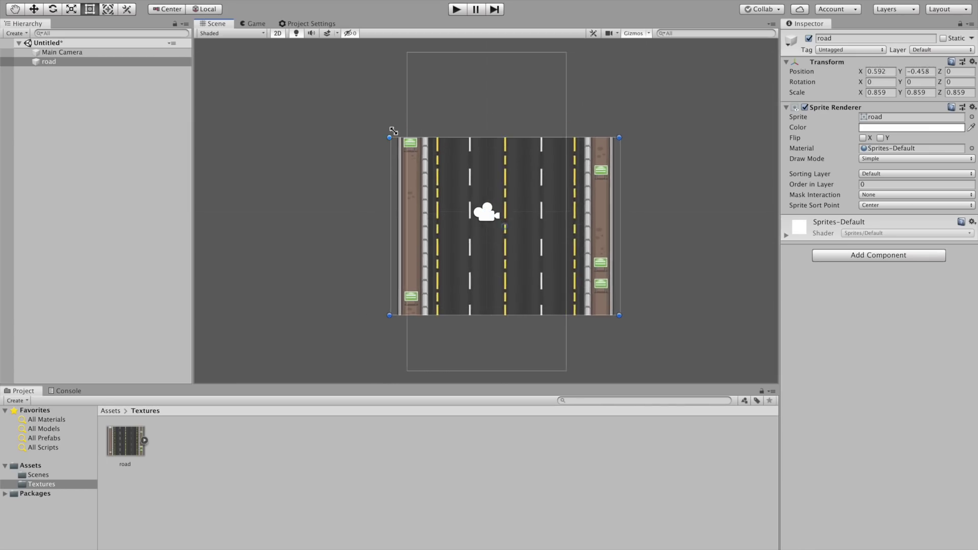
left_click_drag(510, 173, 480, 176)
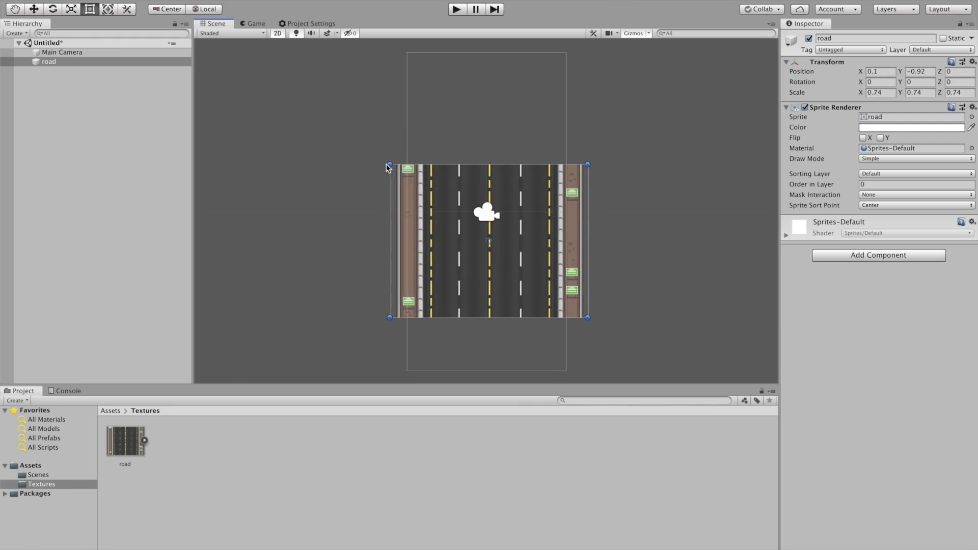
mouse_move(390, 165)
left_mouse_down()
mouse_move(405, 172)
mouse_move(400, 189)
left_mouse_up()
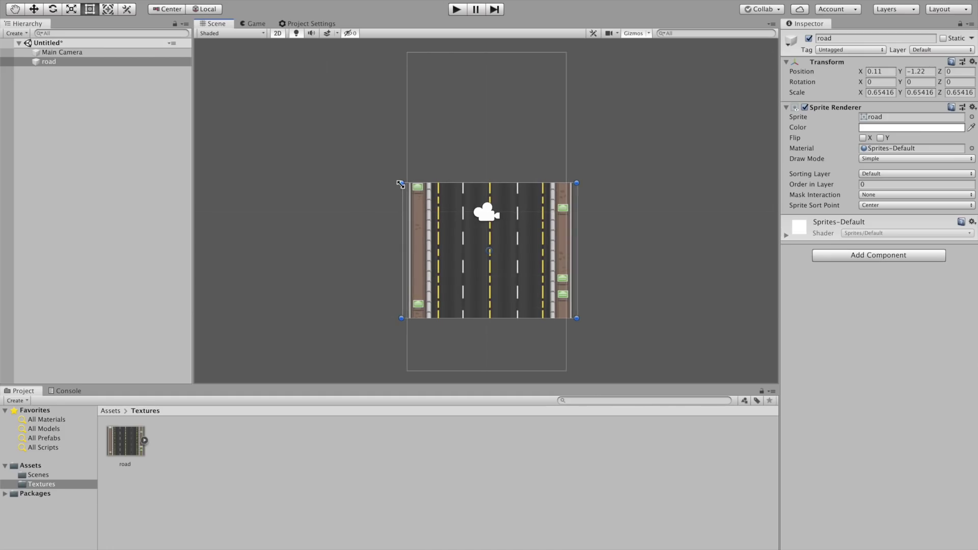
left_click_drag(401, 183, 393, 180)
left_click_drag(462, 219, 462, 272)
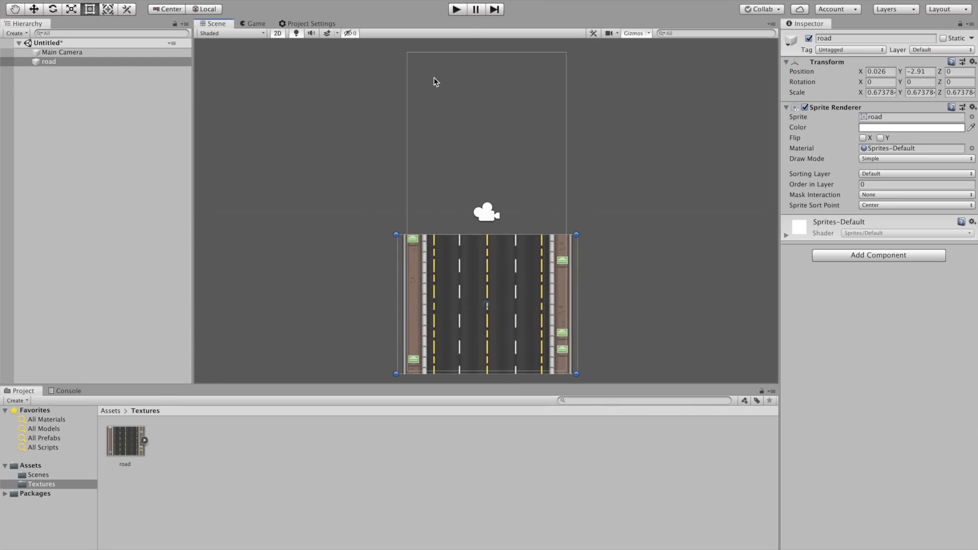
left_click(45, 62)
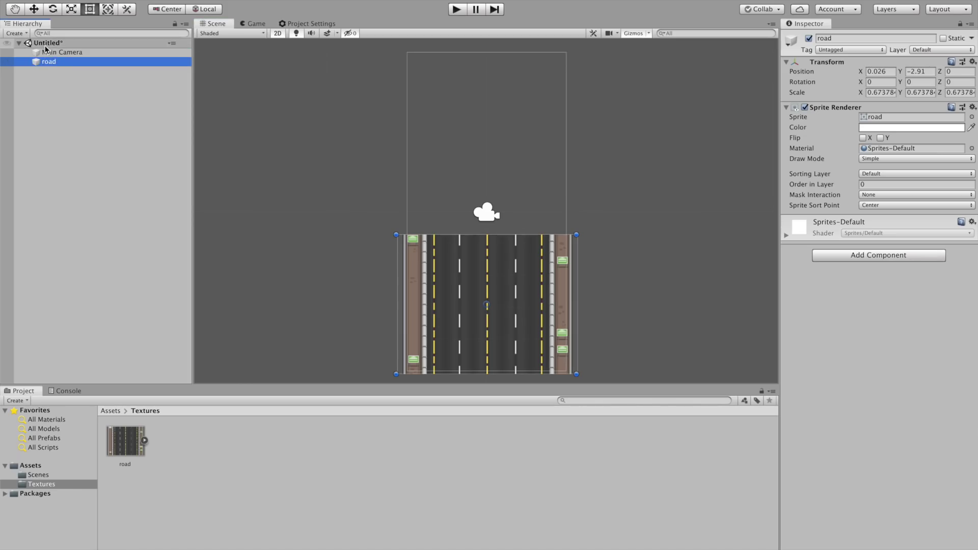
right_click(54, 81)
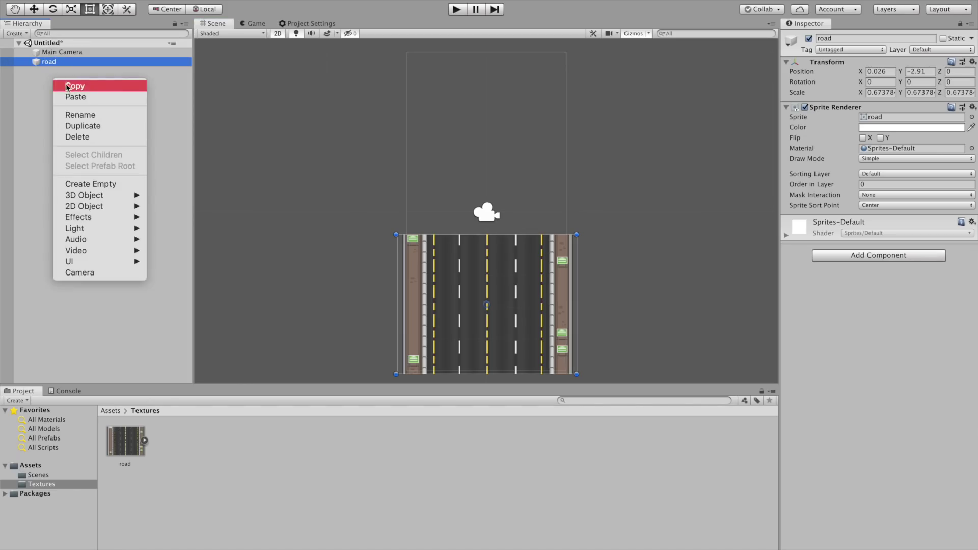
Step: Create an empty object named Road in the Hierarchy
left_click(107, 184)
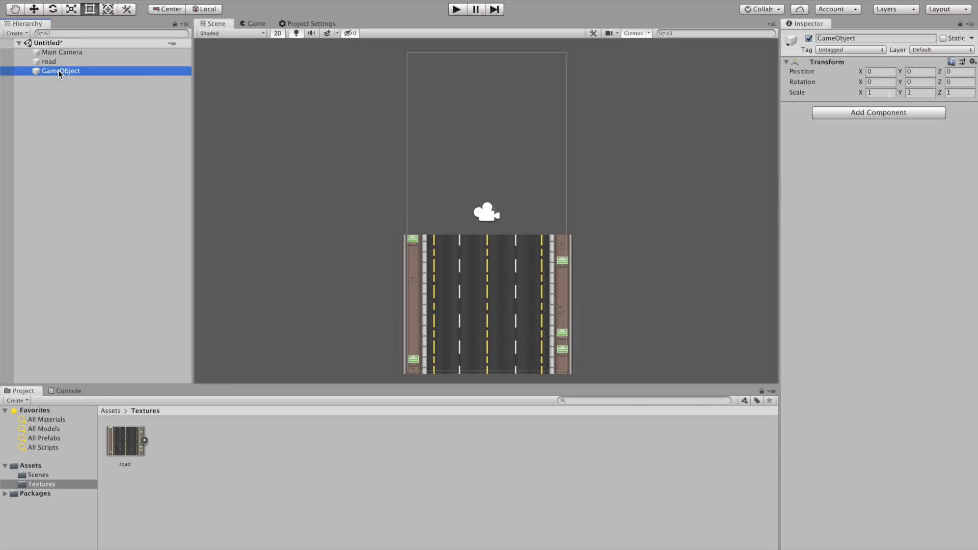
left_click(59, 74)
type("Road")
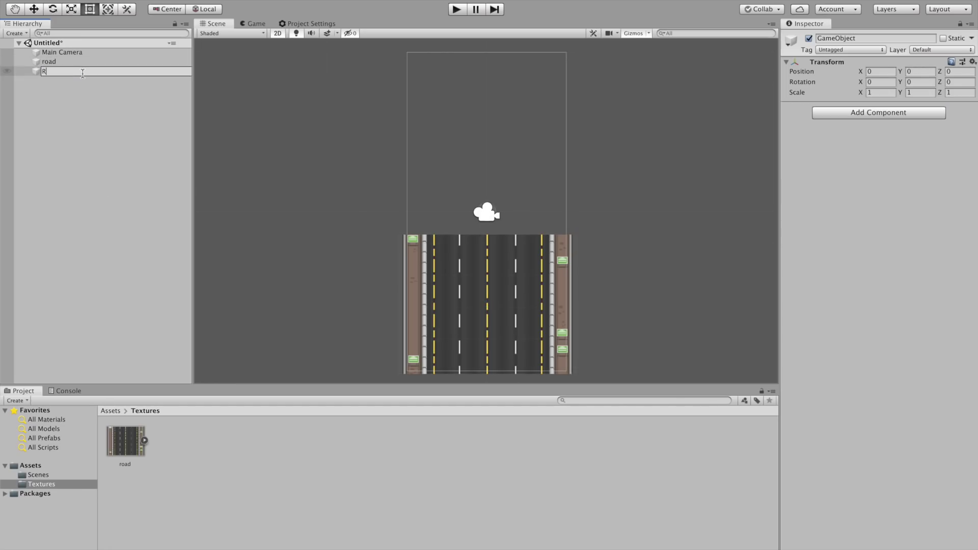
key("Return")
Step: Parent the road sprite under Road, then expand Road and select the child sprite
left_click_drag(49, 61, 44, 64)
left_click(56, 71)
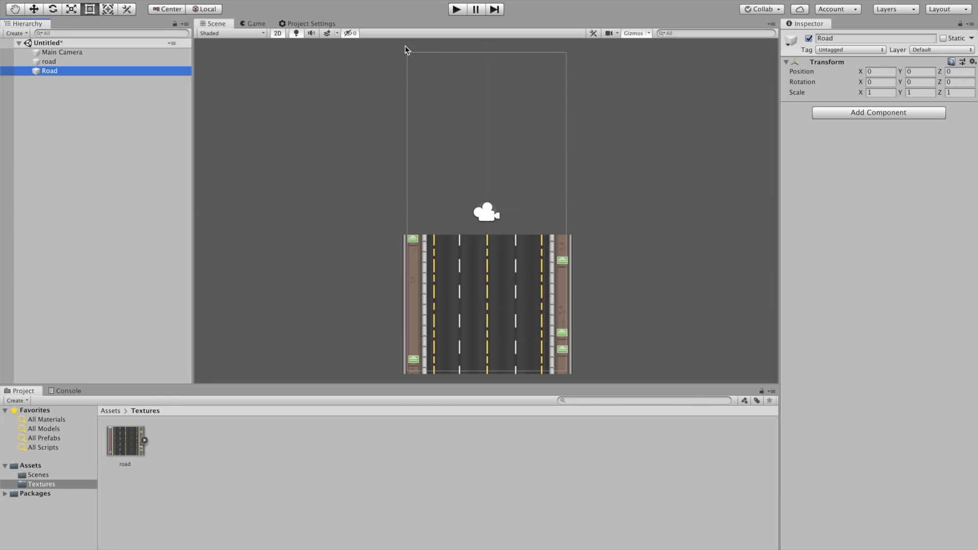
mouse_move(79, 73)
left_mouse_down()
mouse_move(45, 64)
mouse_move(55, 72)
left_mouse_up()
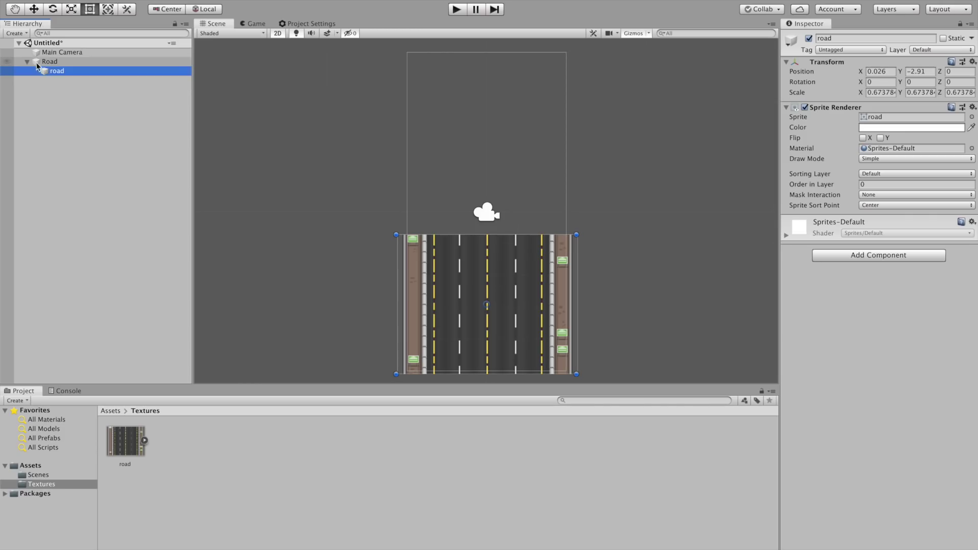
left_click(27, 62)
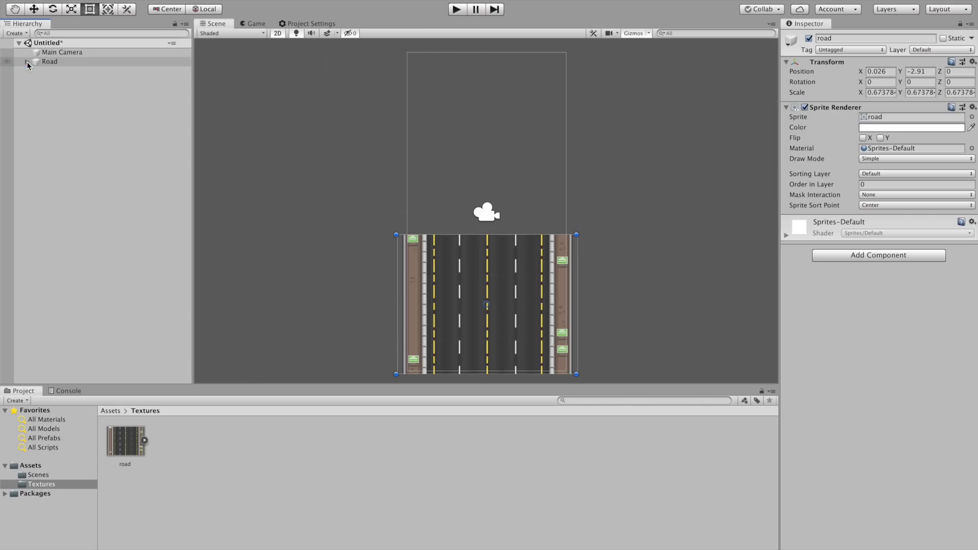
left_click(25, 63)
left_click(26, 62)
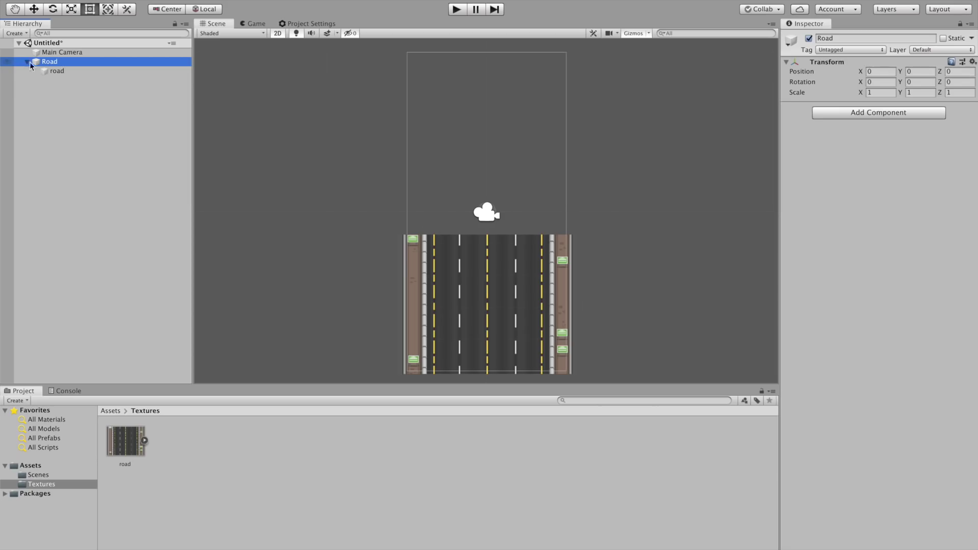
left_click(59, 71)
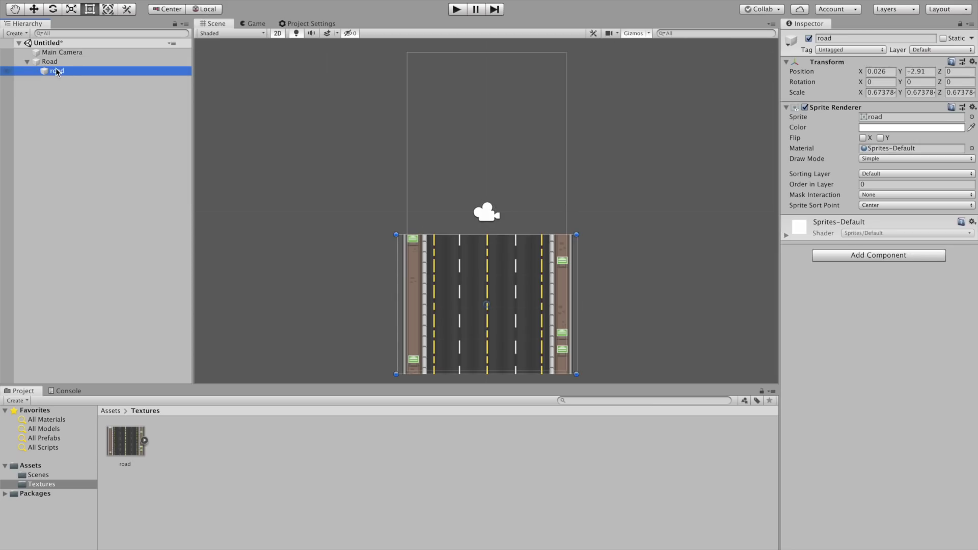
Step: Duplicate the road sprite twice, stacking road (1) at Y 1.44 and road (2) at Y 5.81
right_click(56, 72)
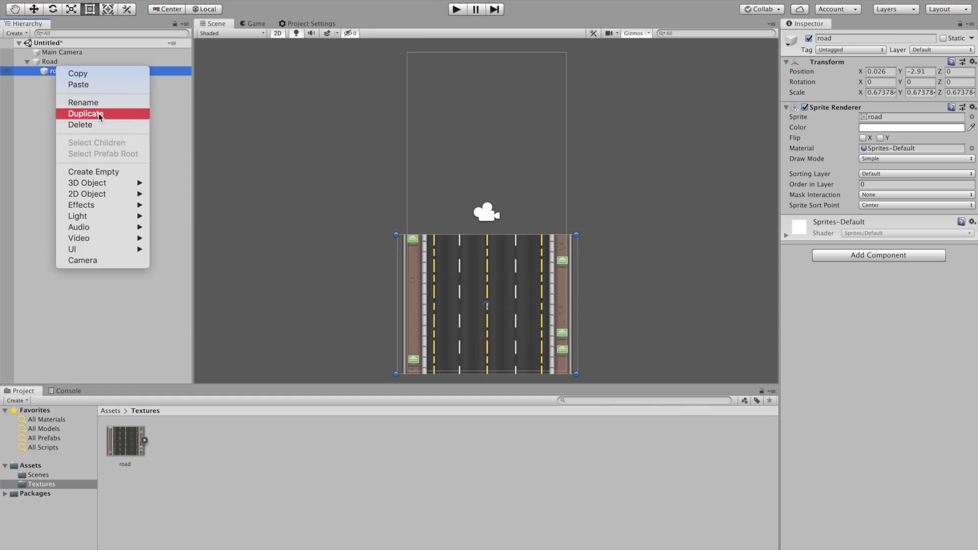
left_click(100, 116)
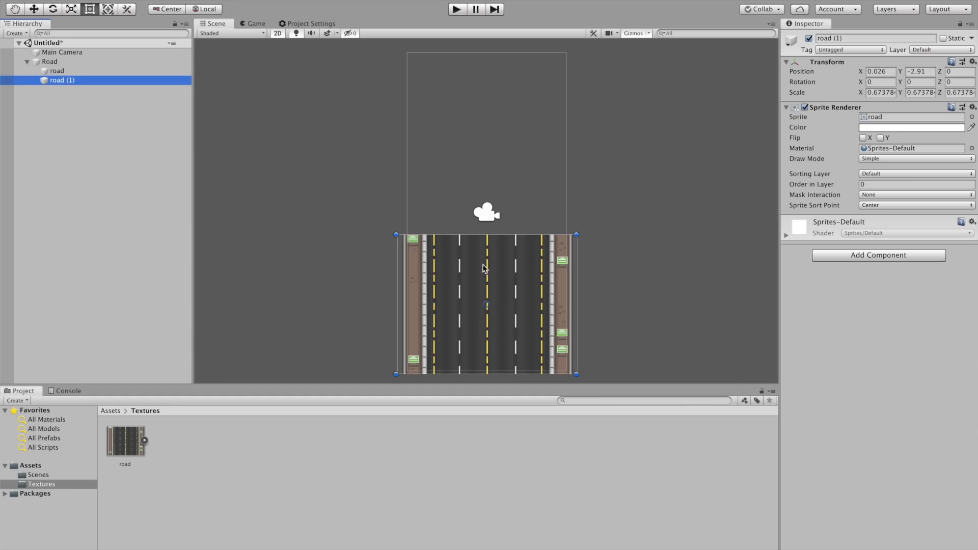
left_click_drag(456, 271, 457, 129)
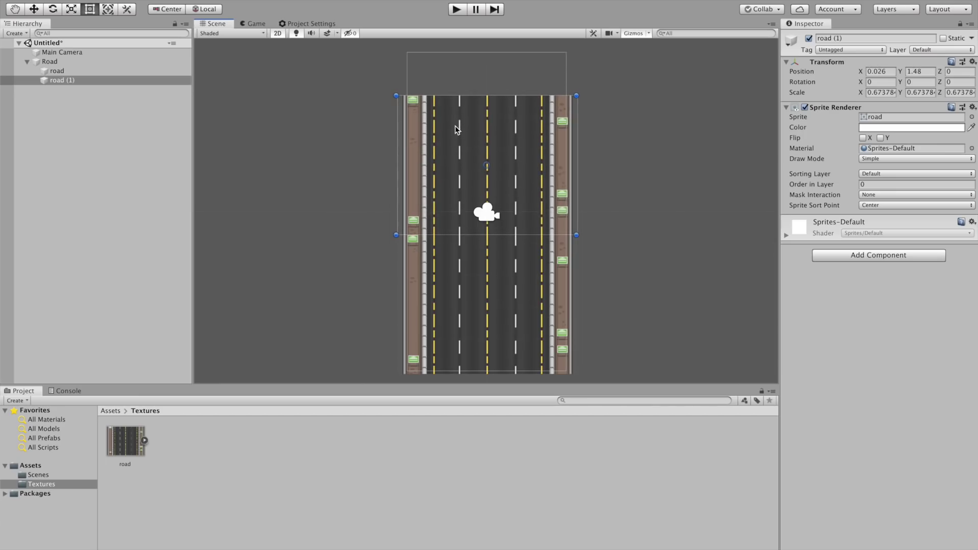
left_click(57, 80)
right_click(58, 81)
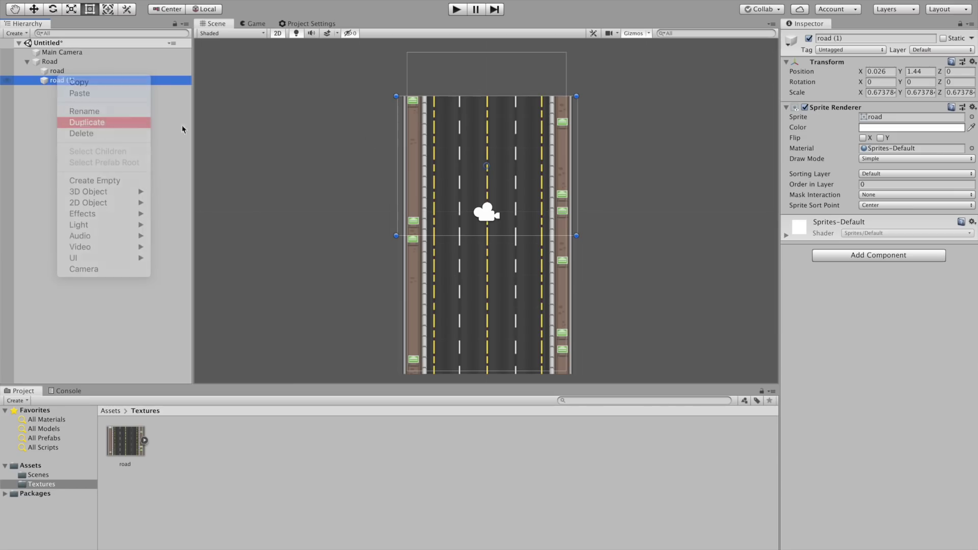
left_click(98, 122)
mouse_move(458, 152)
left_mouse_down()
mouse_move(456, 9)
mouse_move(459, 17)
left_mouse_up()
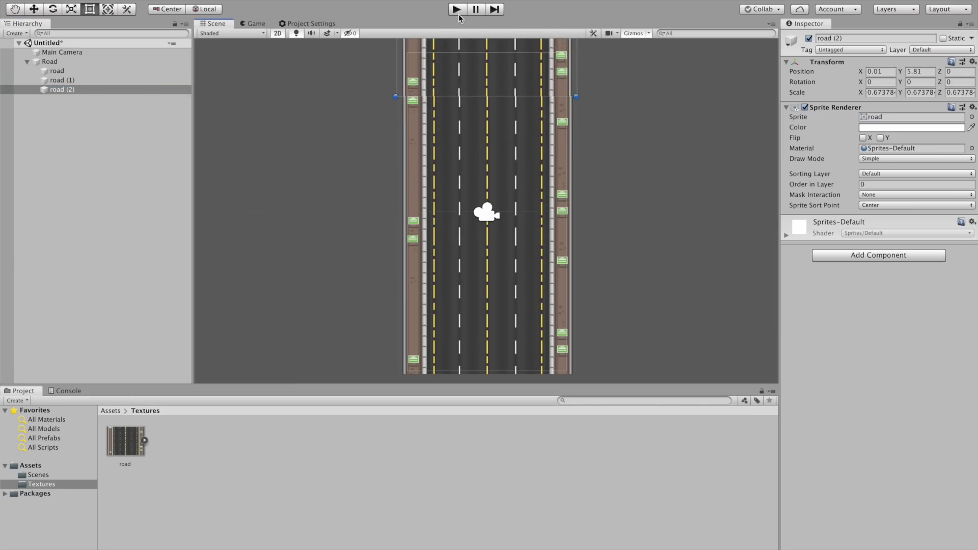
Step: Compare the road pieces' positions, line up road (2) horizontally, and show the Game view
left_click(49, 89)
left_click(65, 81)
left_click(450, 161)
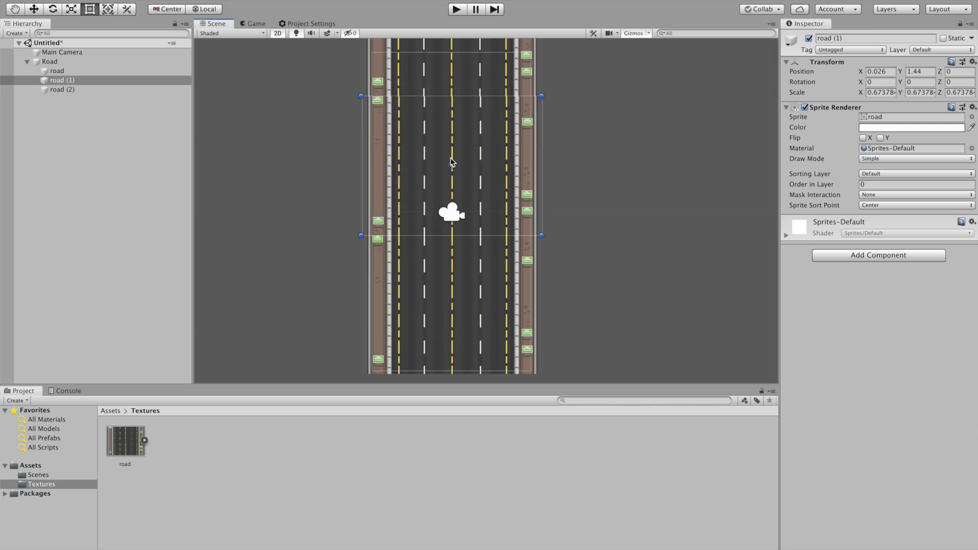
left_click(127, 71)
left_click(446, 68)
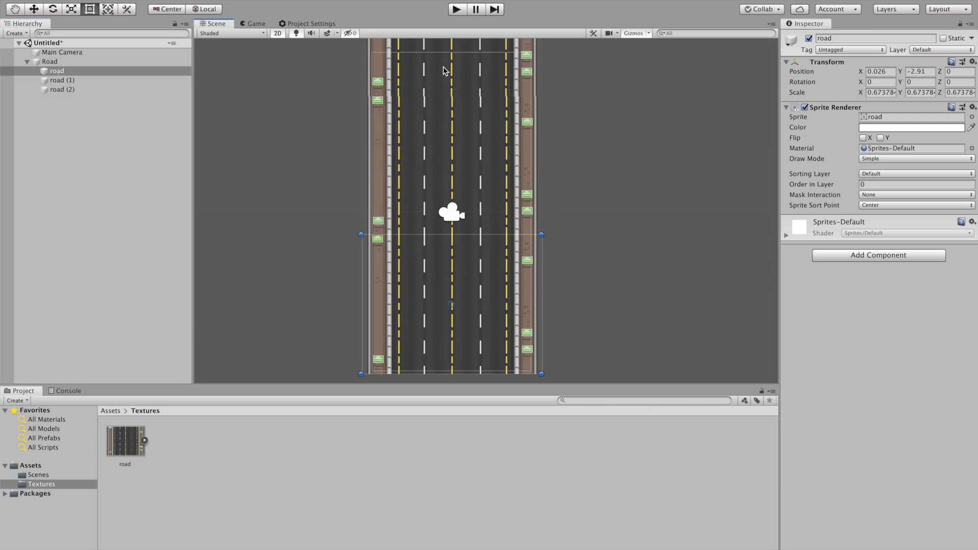
left_click(88, 89)
left_click(469, 76)
left_click_drag(470, 70, 469, 74)
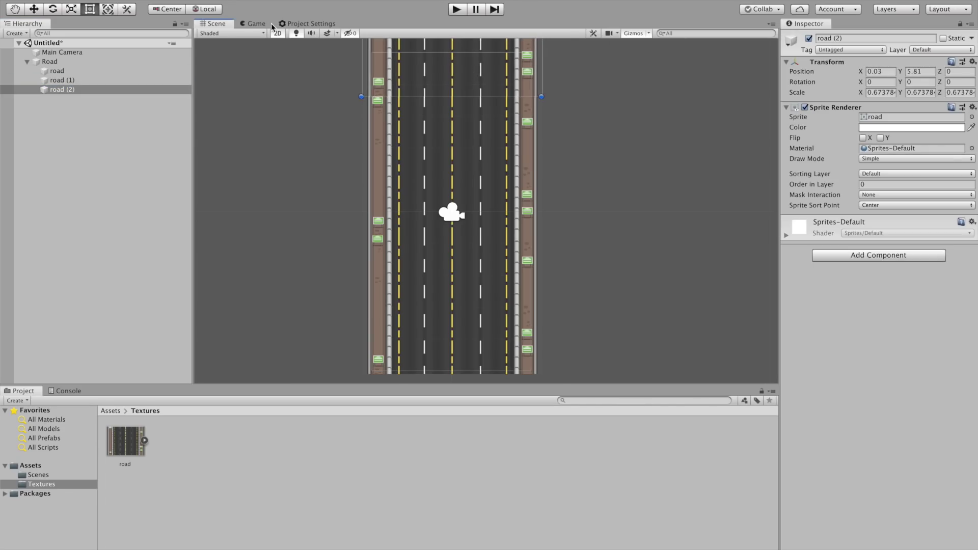
left_click(272, 25)
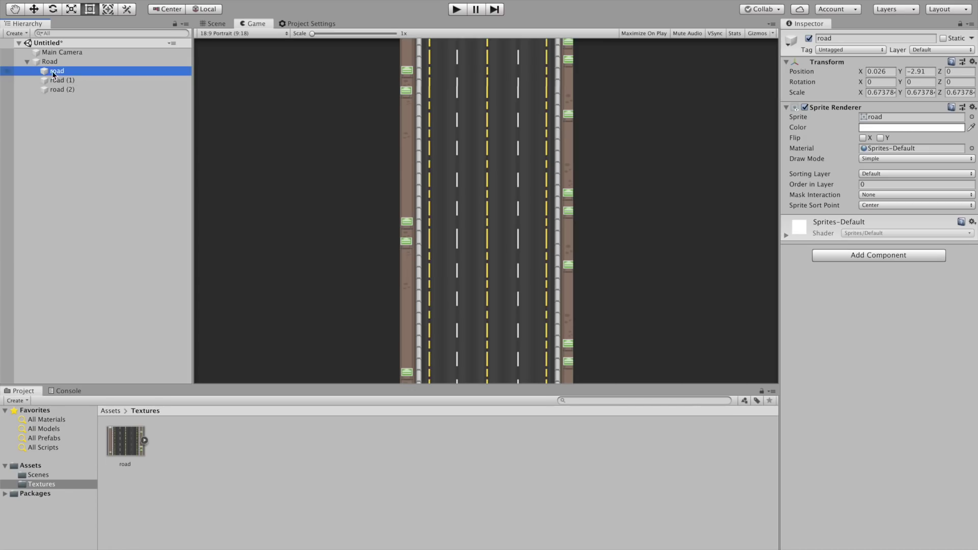
Step: Give road (1) and road (2) the same Position X as road, 0.026
left_click(886, 72)
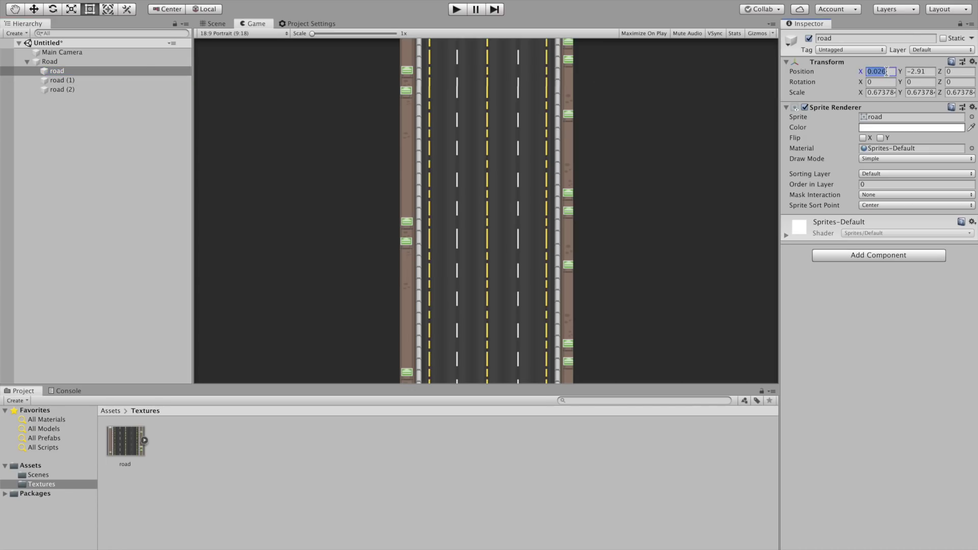
left_click(62, 80)
left_click(72, 89, "shift")
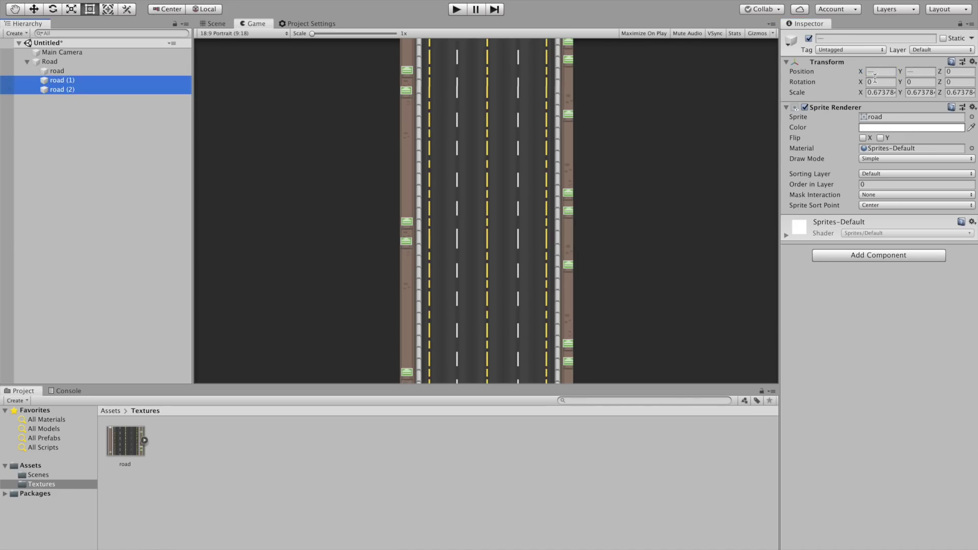
left_click(888, 74)
type("0.026")
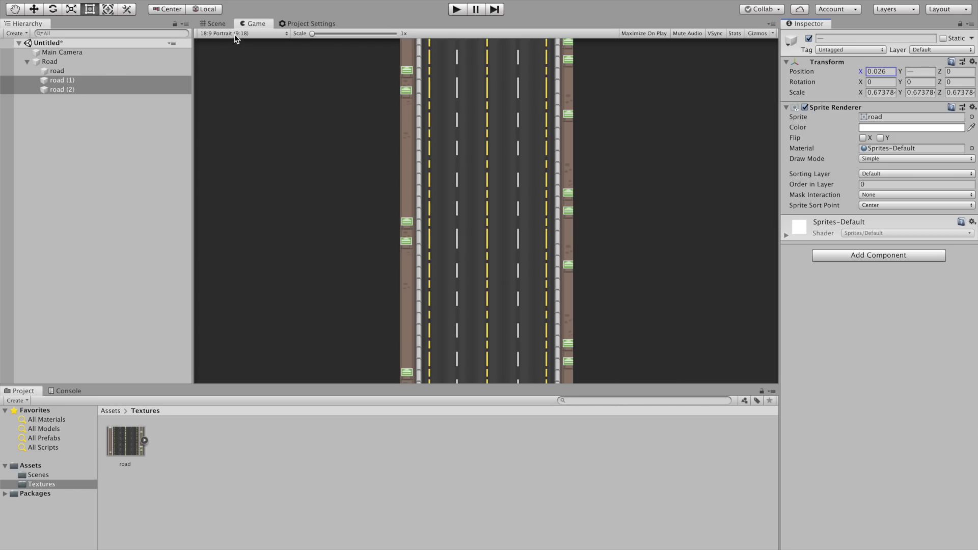
Step: Try Portrait (10:17) and 18:9 Portrait (9:18), then preview the game at Portrait (3:4)
left_click(235, 34)
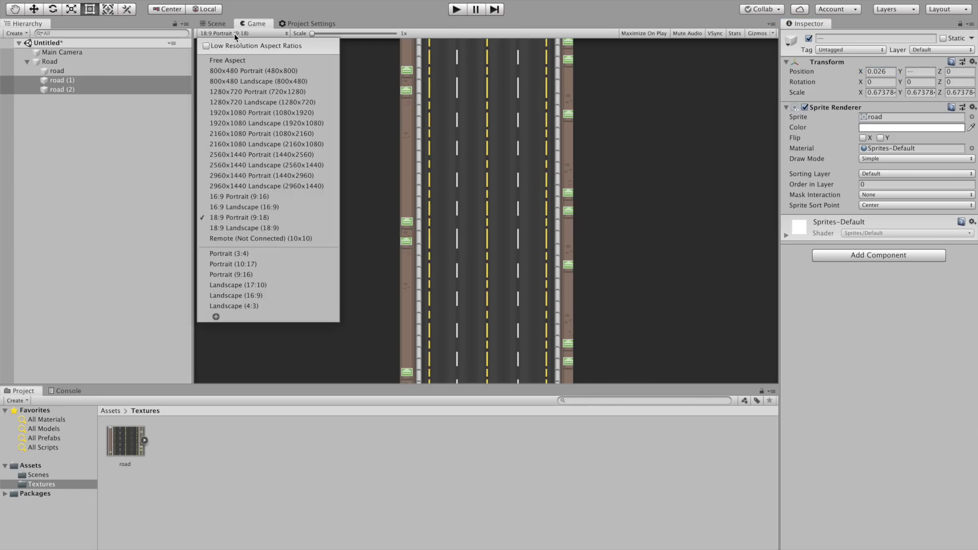
left_click(265, 267)
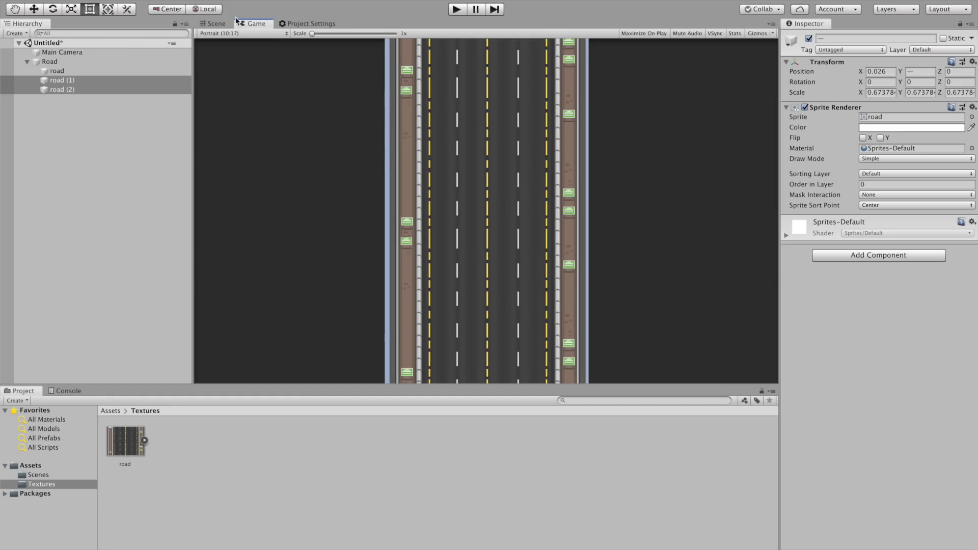
left_click(219, 24)
scroll(502, 186, "down", 1)
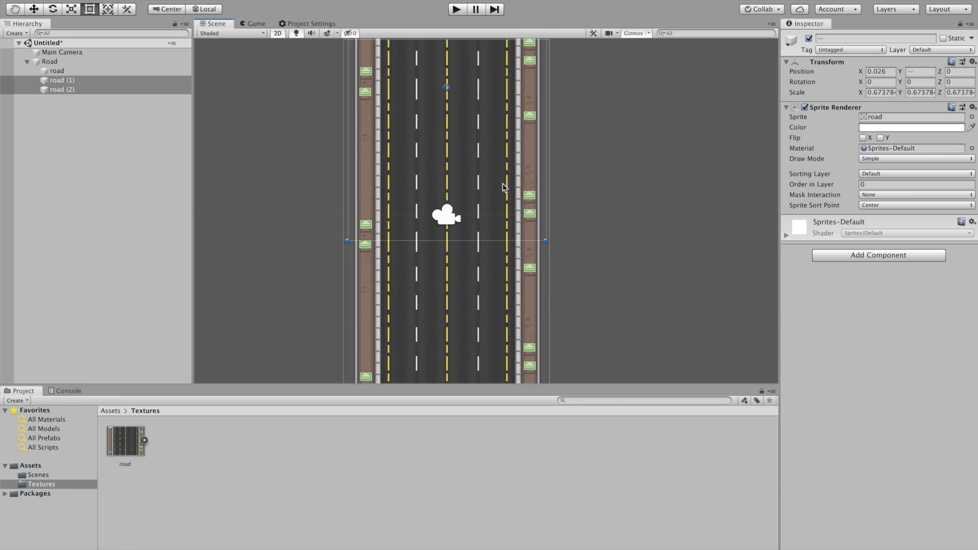
scroll(503, 191, "down", 1)
scroll(503, 191, "down", 2)
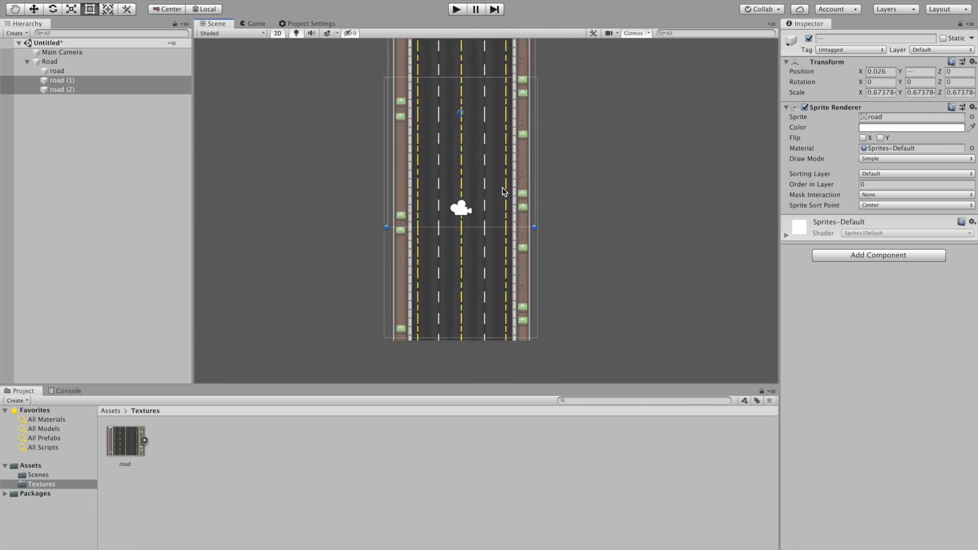
left_click(251, 24)
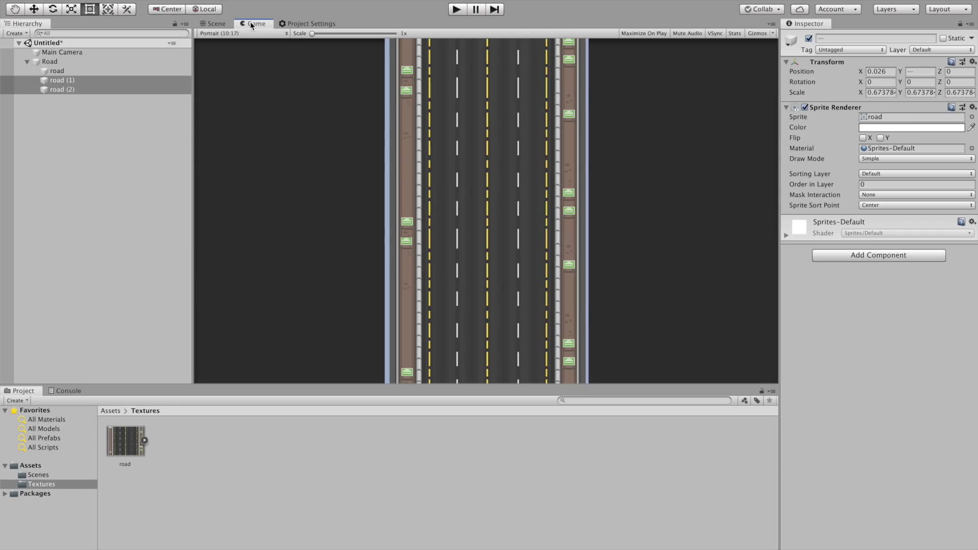
left_click(249, 34)
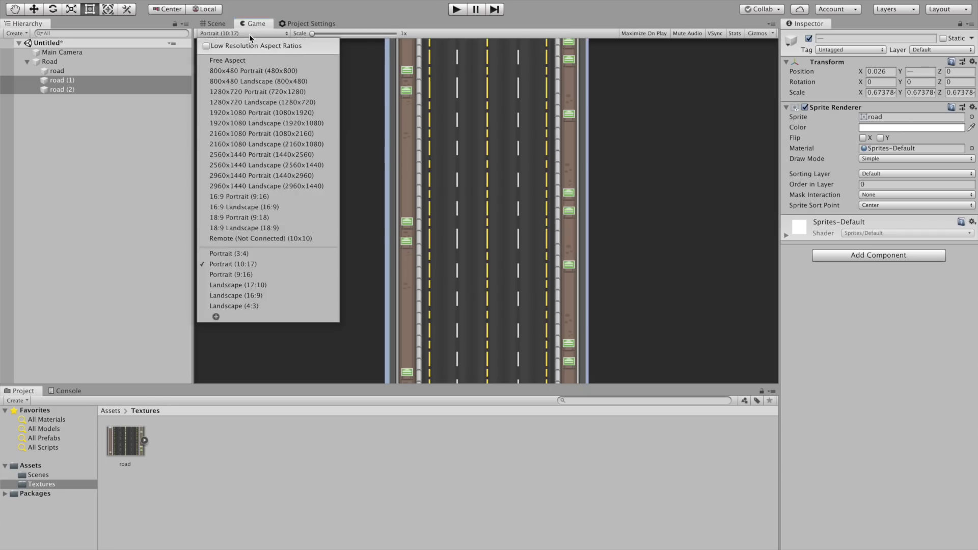
left_click(257, 224)
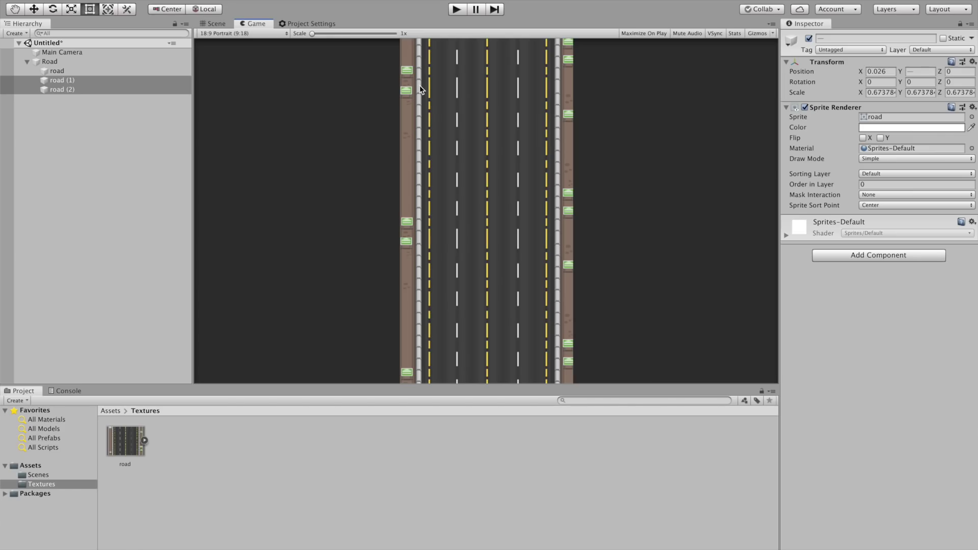
left_click(268, 35)
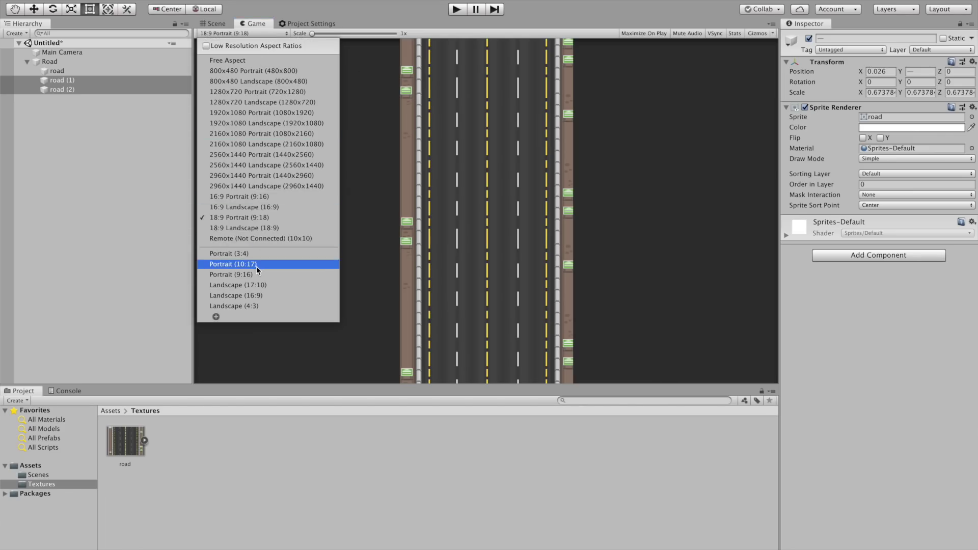
left_click(252, 253)
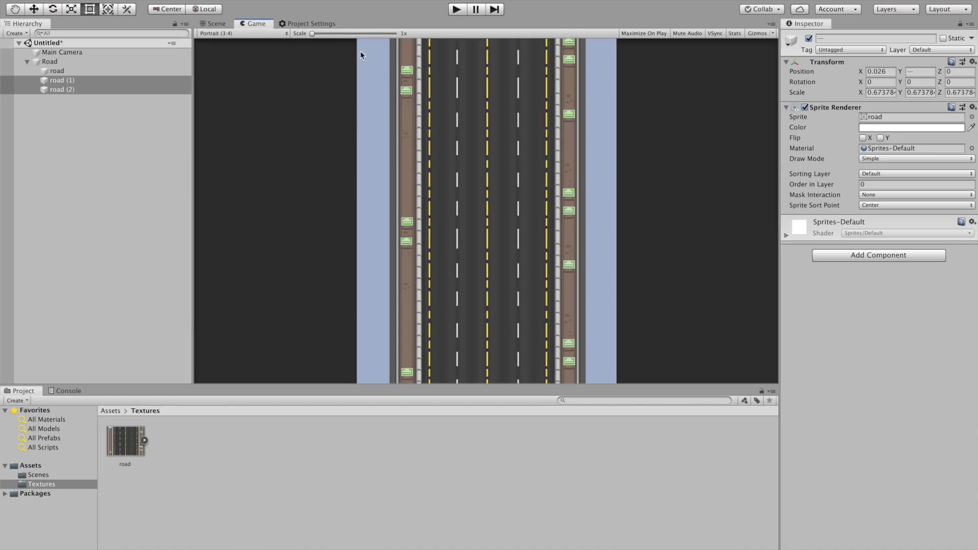
Step: Set the Main Camera background to dark grey using the colour eyedropper
left_click(56, 53)
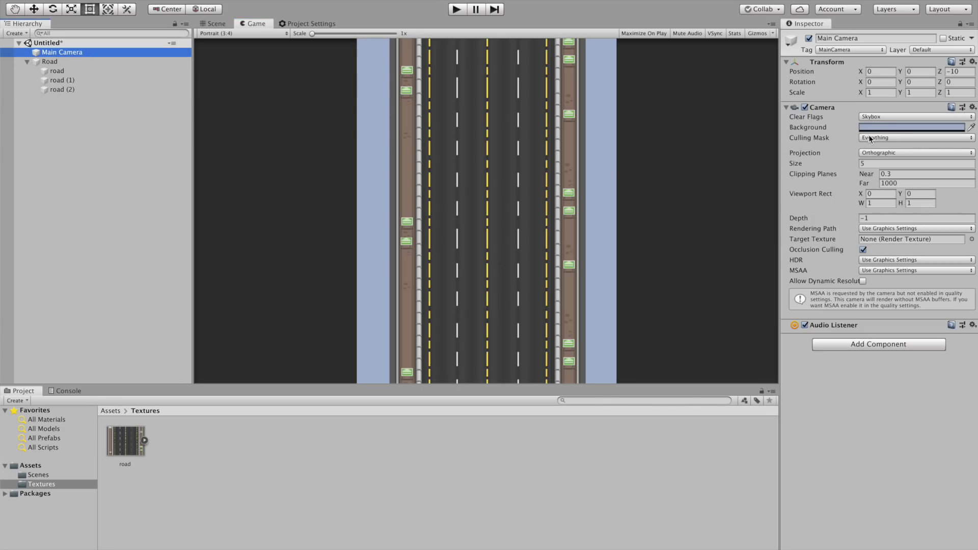
left_click(971, 128)
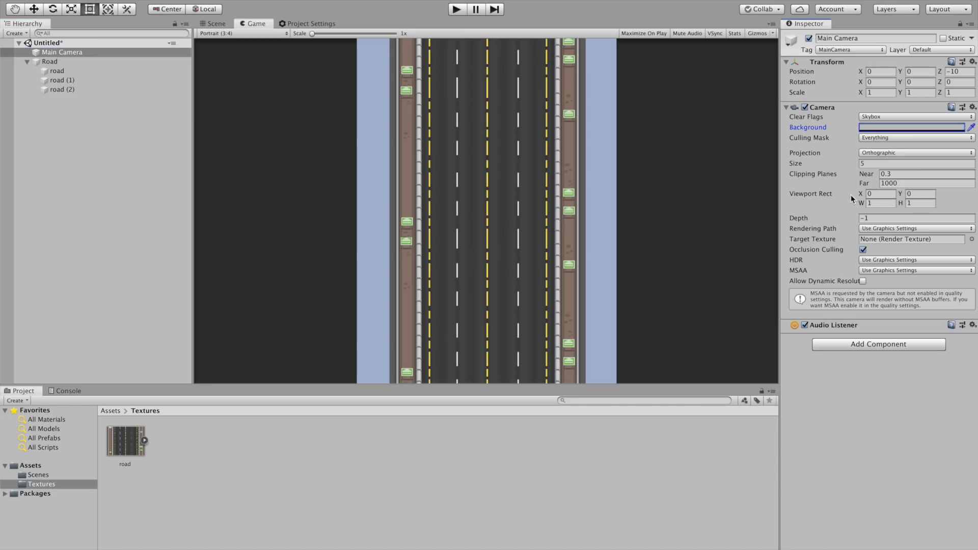
left_click(585, 207)
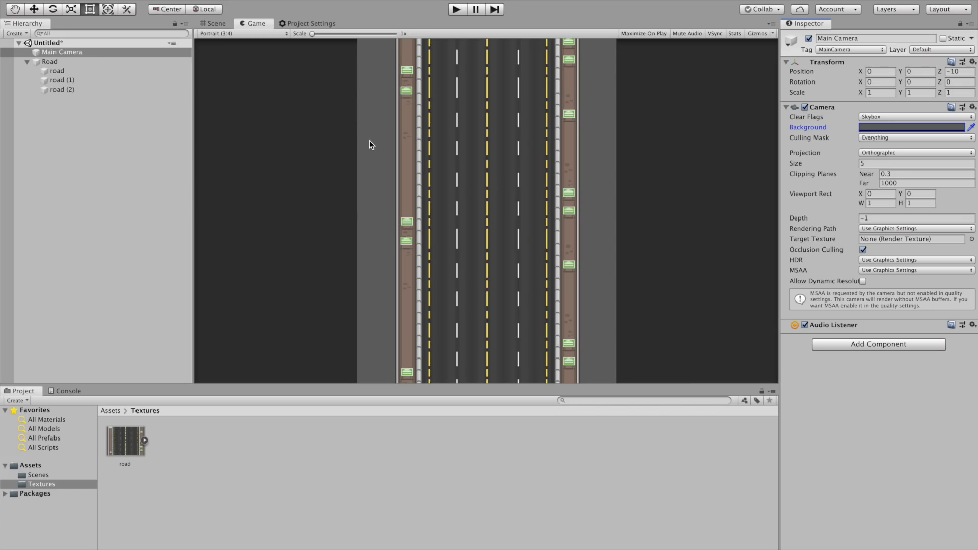
Step: Check the game at 18:9 Portrait (9:18), then return to Portrait (3:4)
left_click(241, 33)
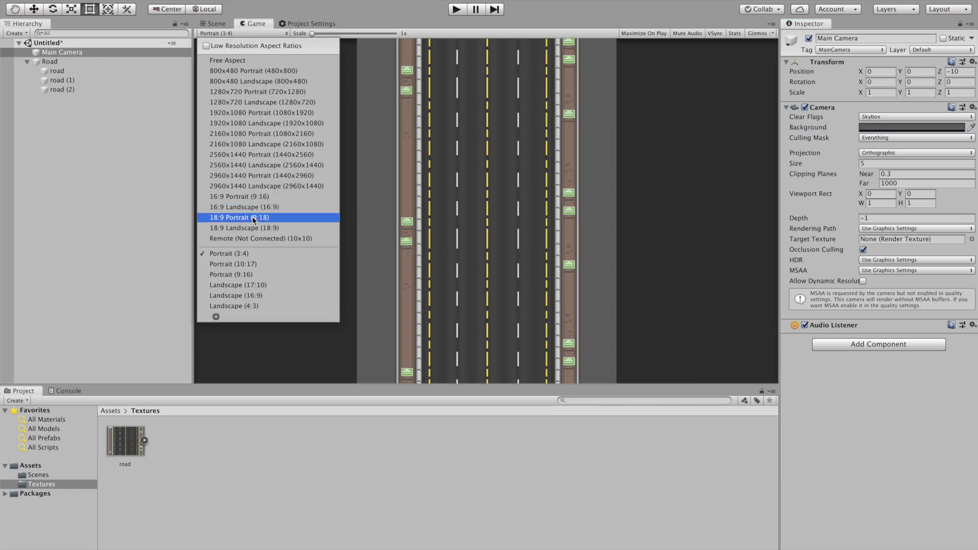
left_click(253, 217)
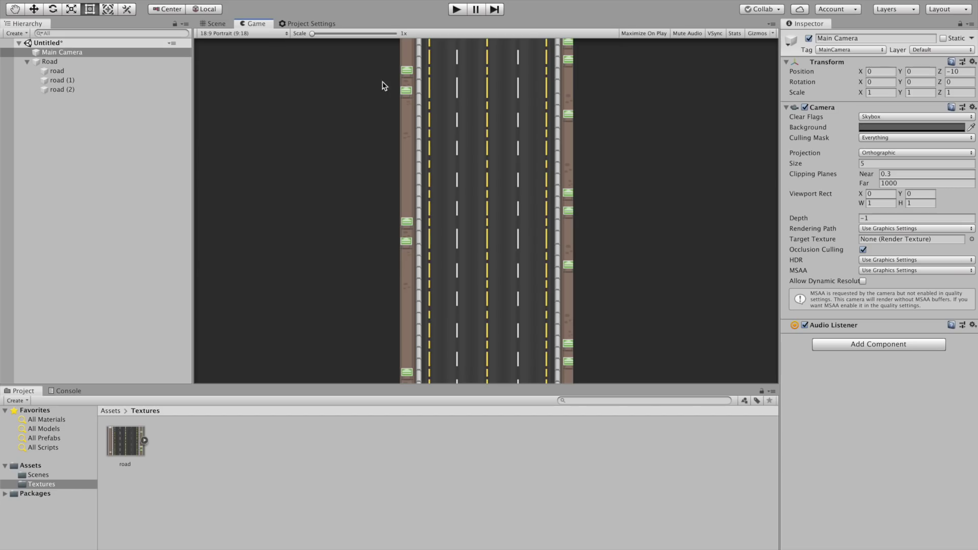
left_click(247, 34)
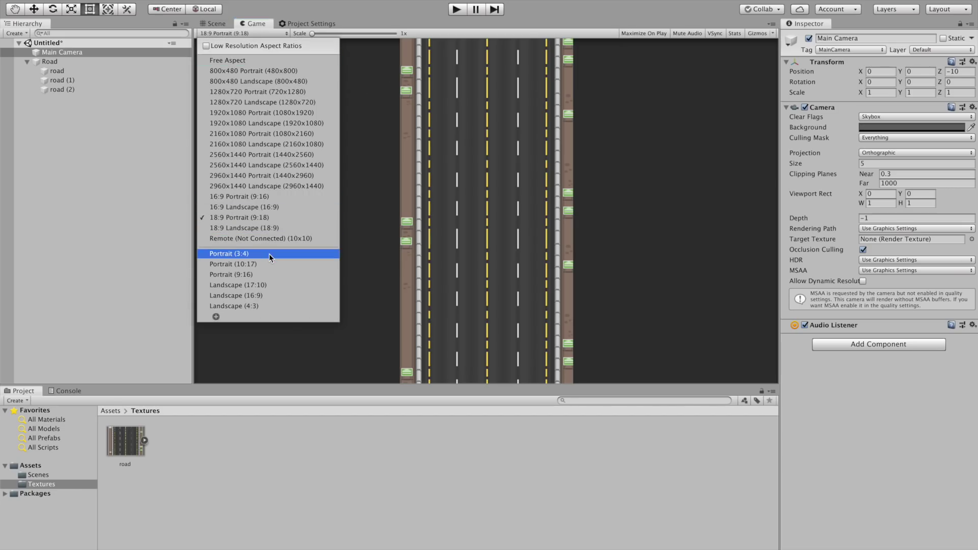
left_click(269, 253)
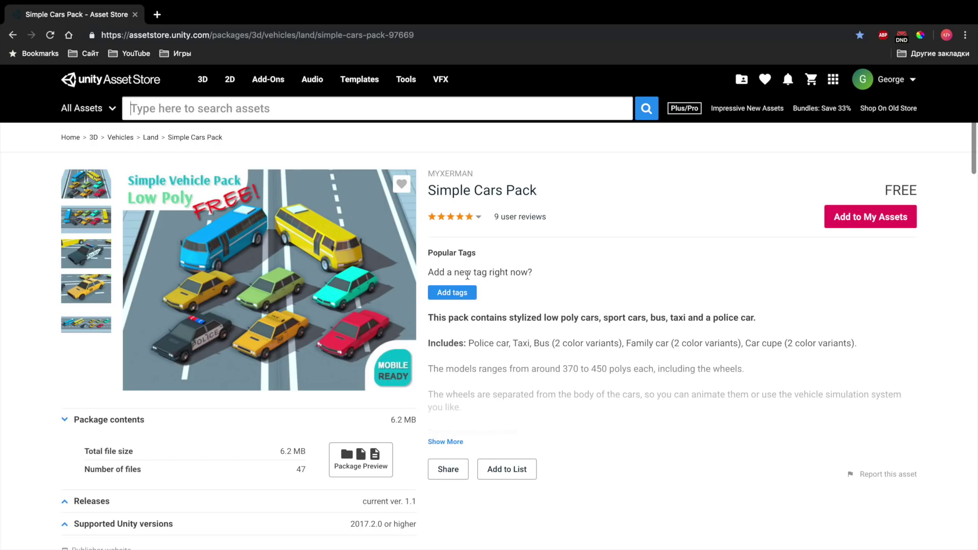
Step: Add the free Simple Cars Pack to My Assets and open it in Unity
left_click(900, 82)
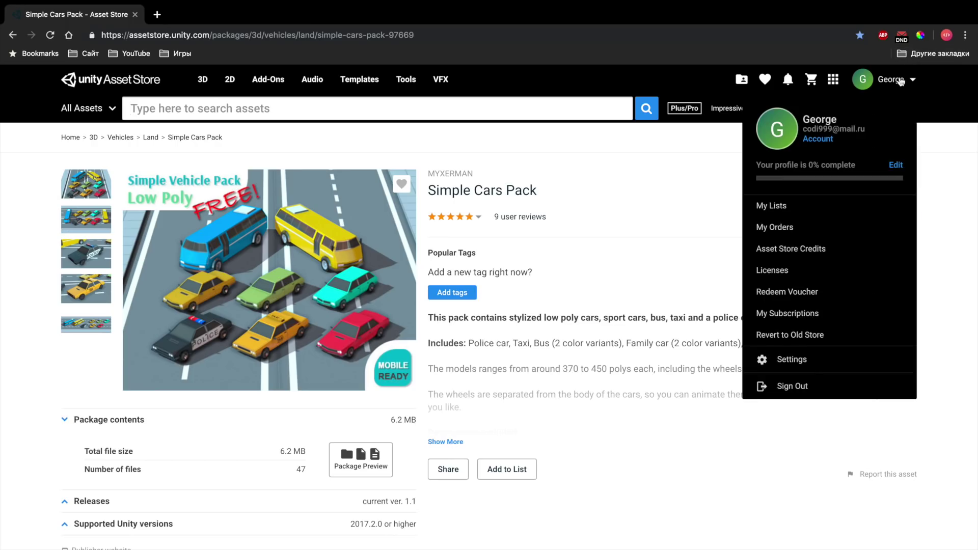
left_click(668, 175)
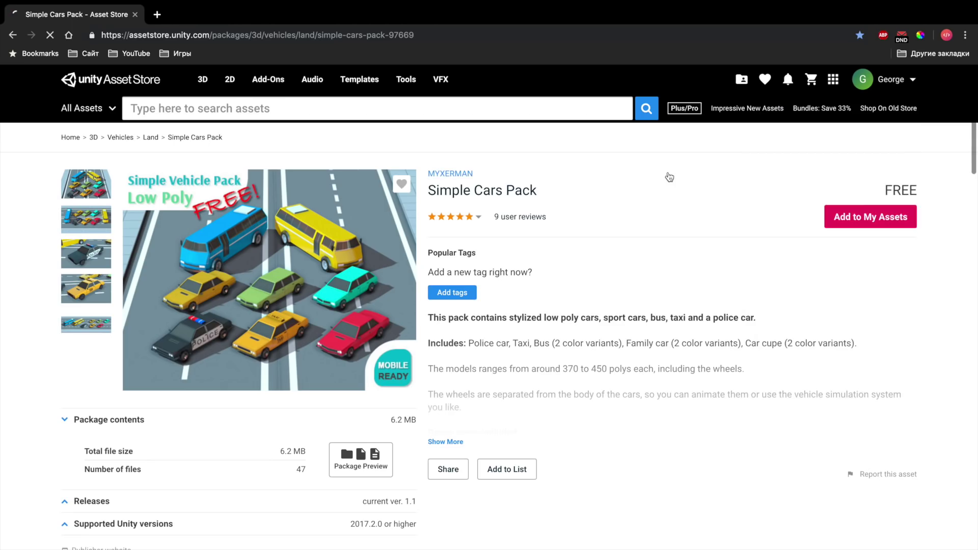
key("ctrl+Left")
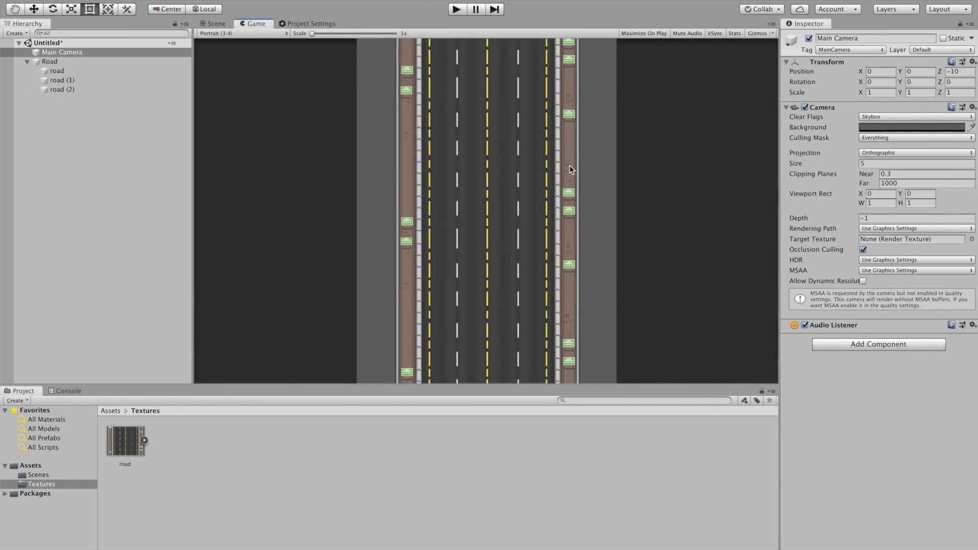
key("ctrl+Right")
scroll(588, 164, "left", 5)
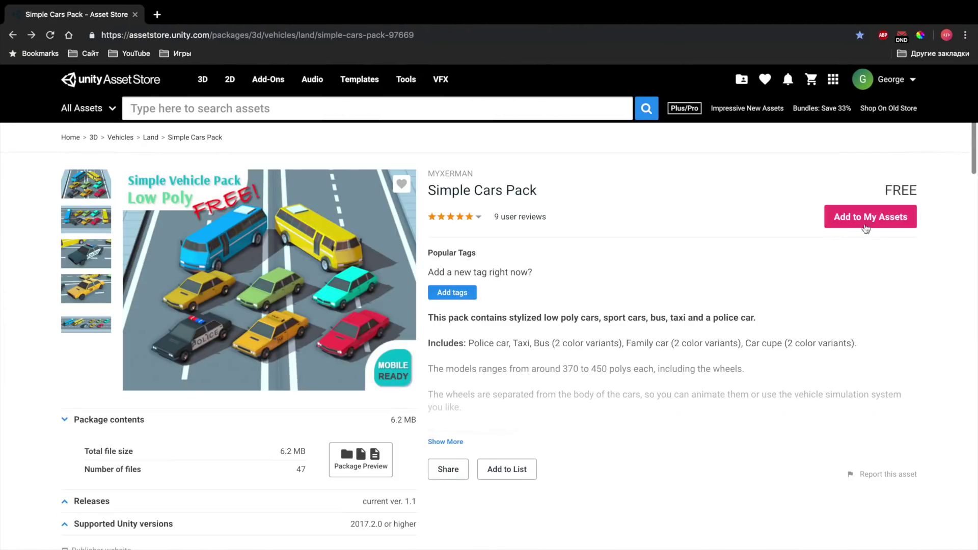
left_click(878, 222)
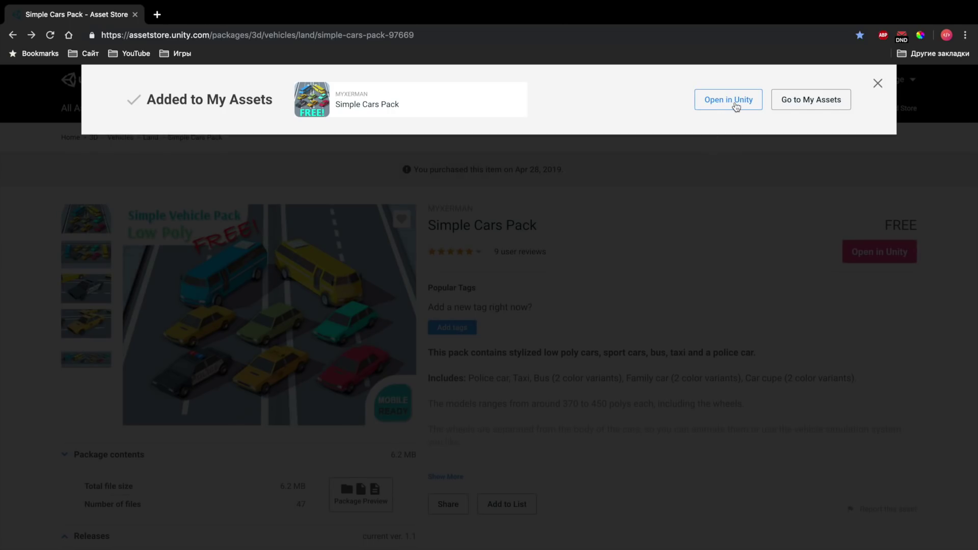
left_click(735, 101)
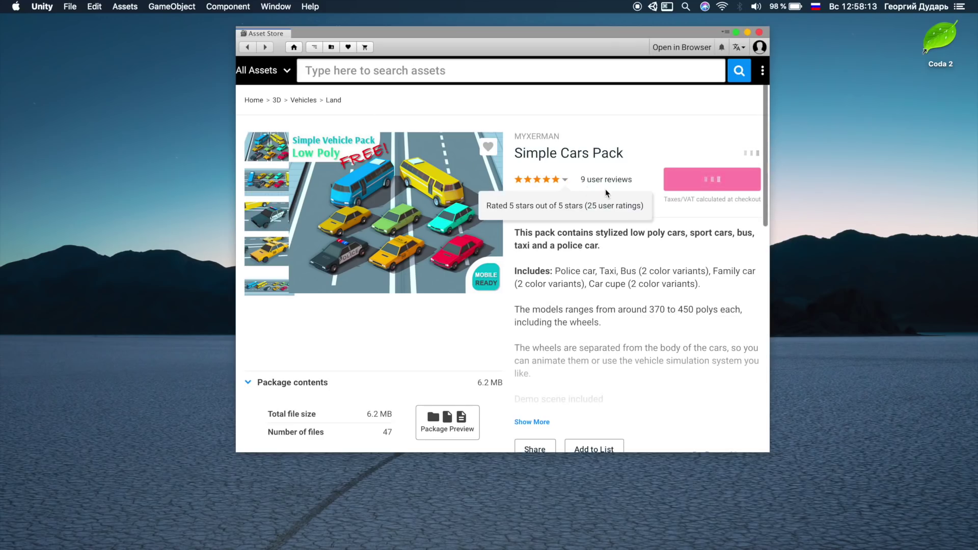
Step: Start the Simple Cars Pack download and sign in with the Unity ID e-mail and password
left_click(728, 181)
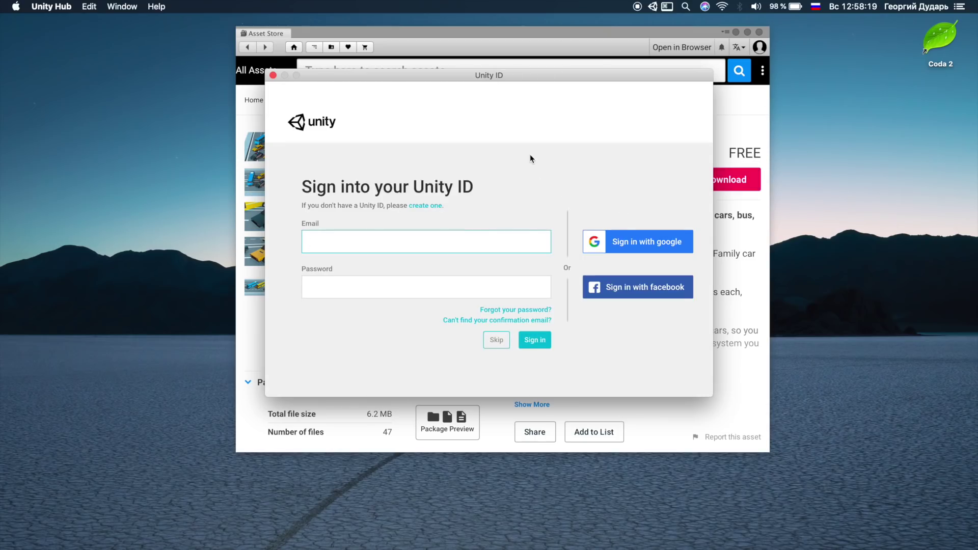
key("ctrl+space")
key("Tab")
type("••••••••")
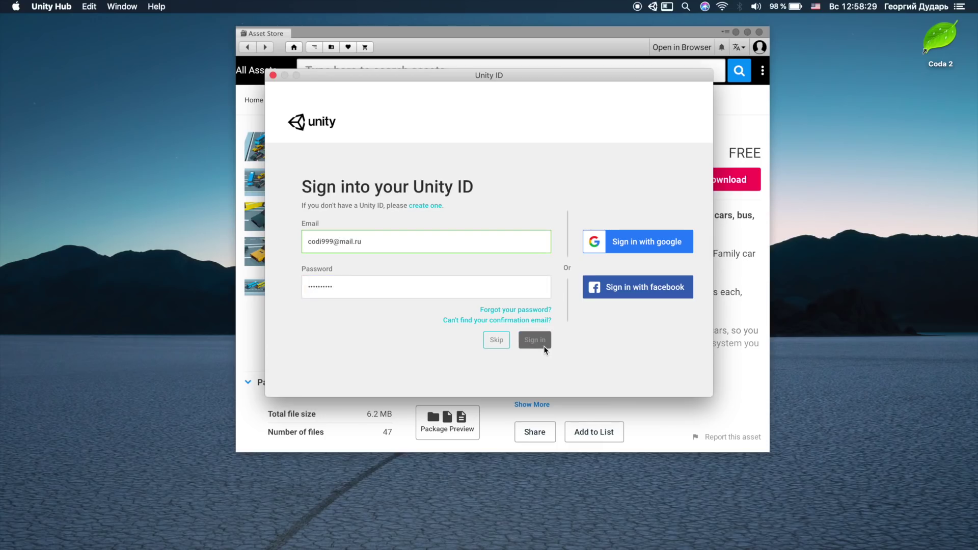
left_click(542, 346)
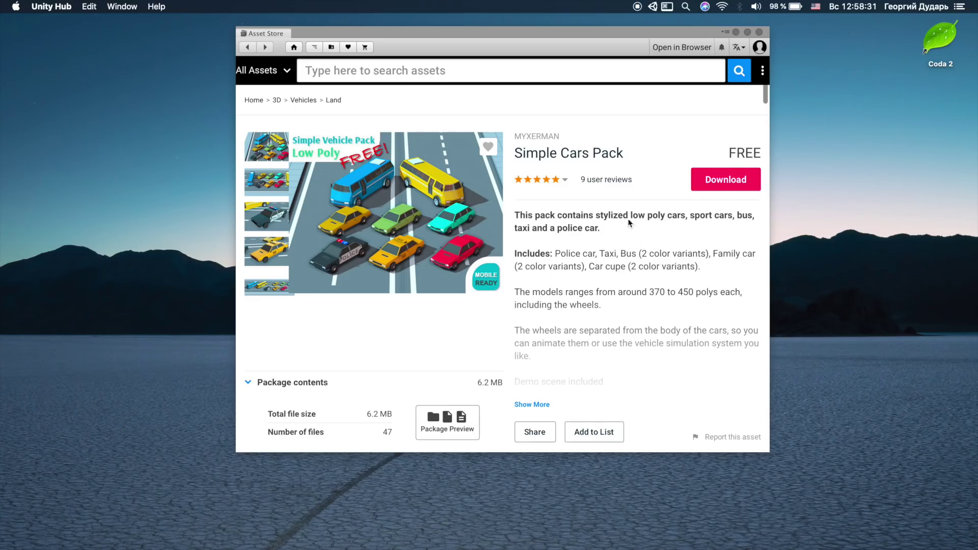
Step: Download the pack and import it into the project without Demo_scene.unity
left_click(707, 191)
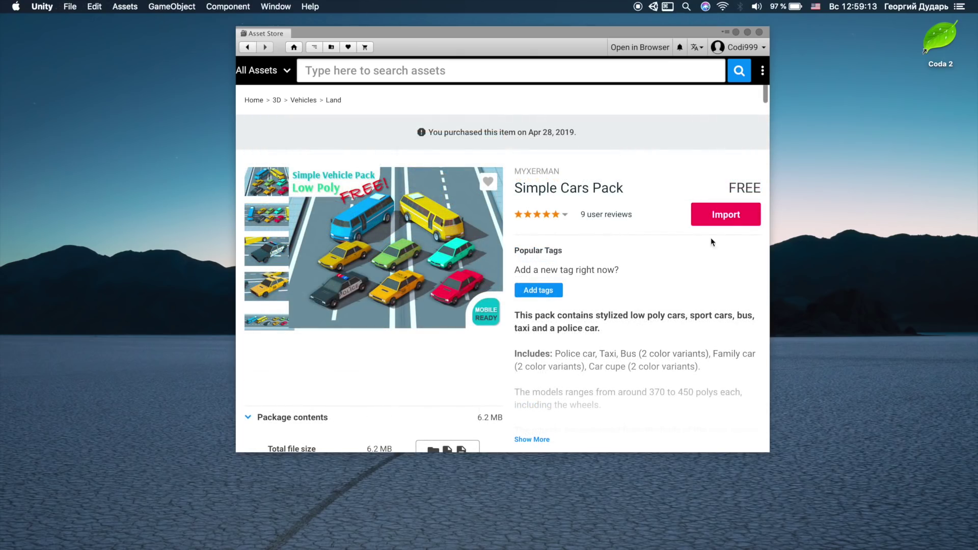
left_click(732, 218)
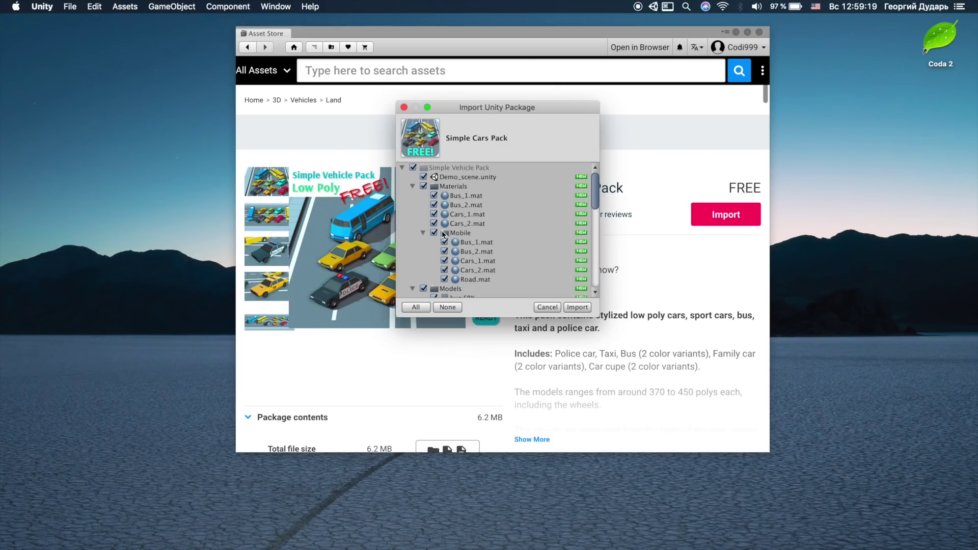
scroll(443, 237, "down", 3)
scroll(443, 237, "down", 3)
scroll(443, 238, "down", 3)
scroll(443, 237, "down", 3)
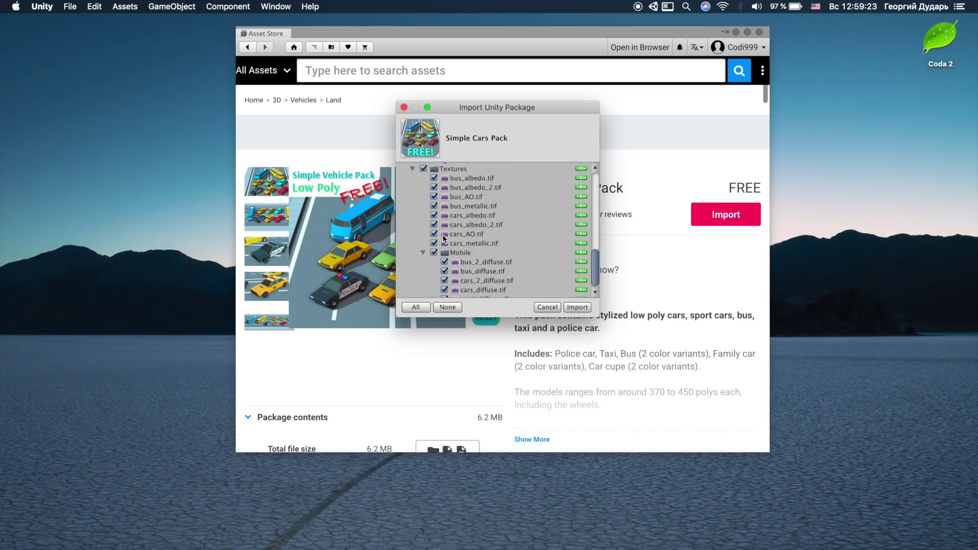
scroll(443, 237, "up", 5)
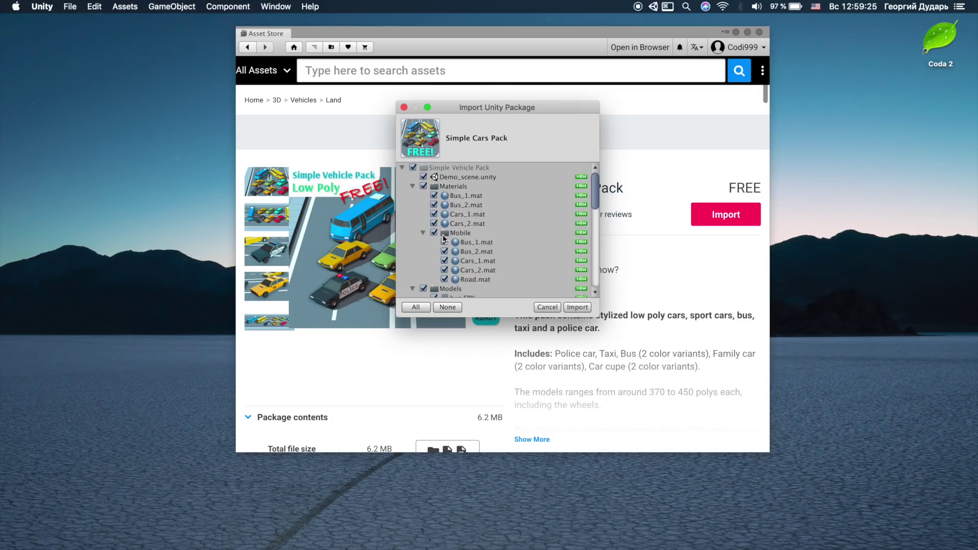
left_click(424, 177)
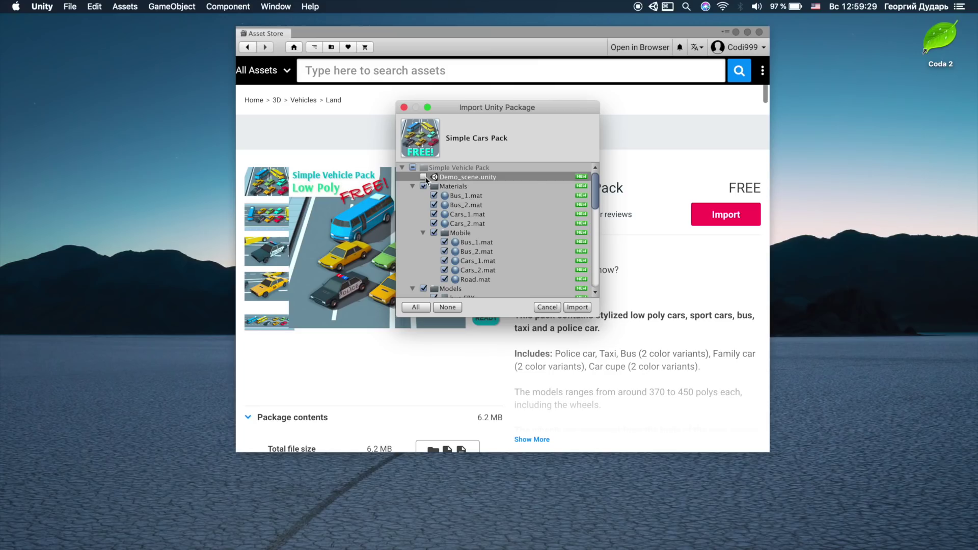
left_click(577, 307)
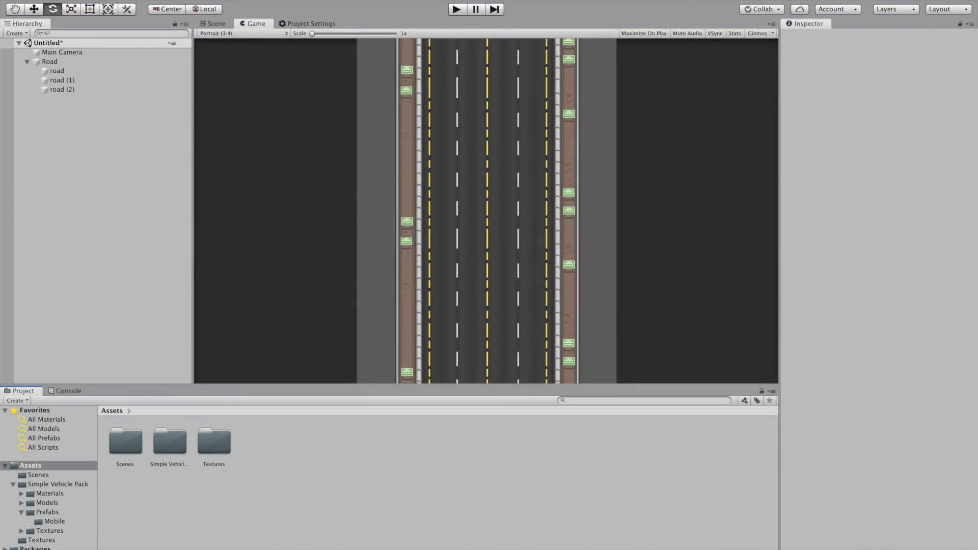
Step: Delete the Mobile folder from Simple Vehicle Pack > Prefabs
double_click(170, 442)
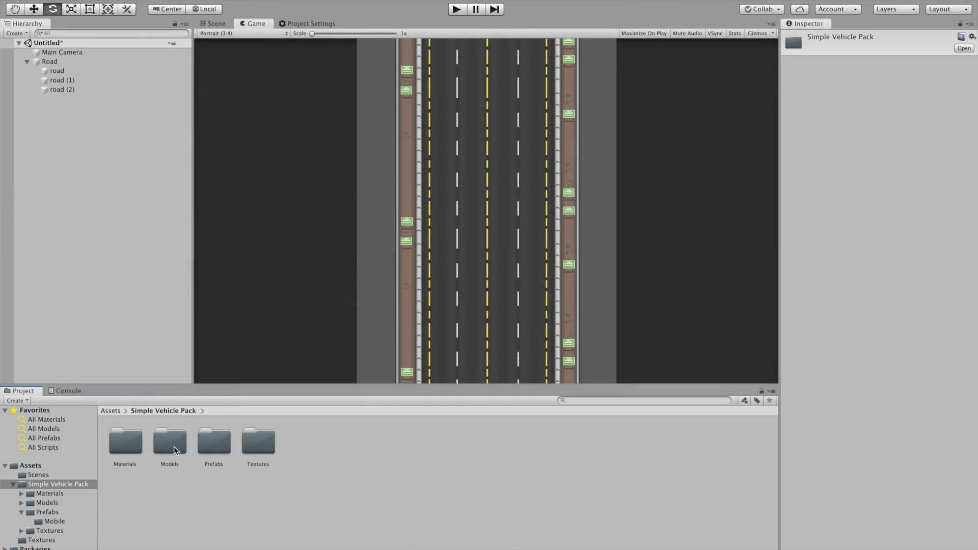
double_click(225, 449)
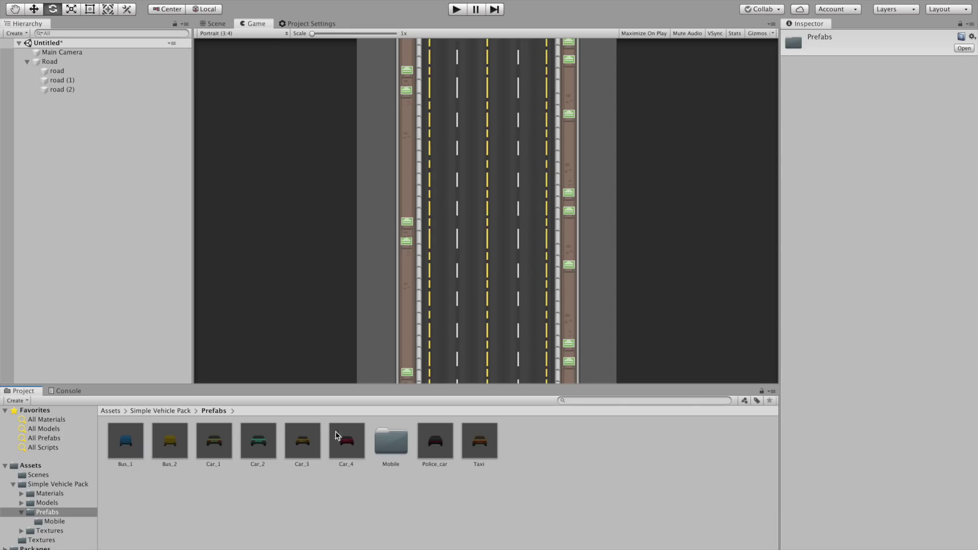
double_click(403, 442)
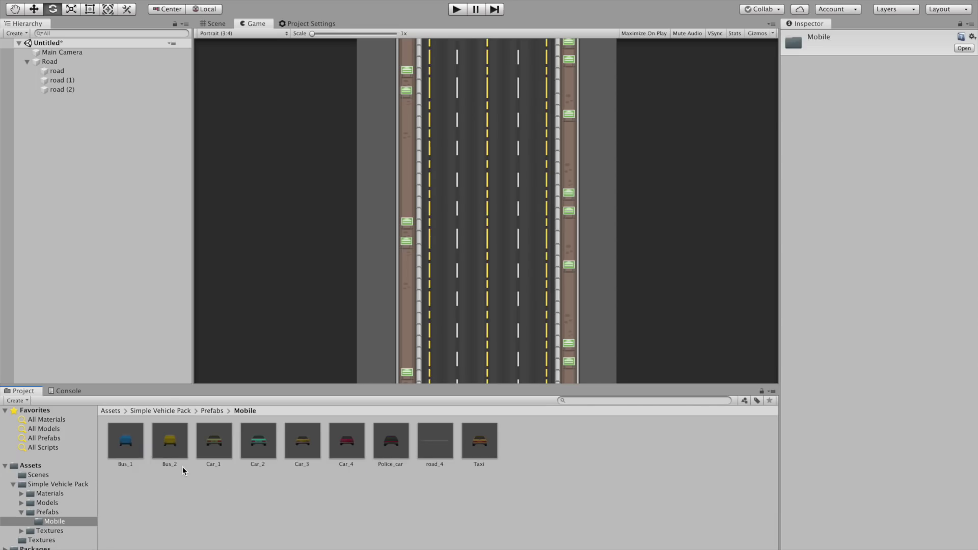
left_click(211, 411)
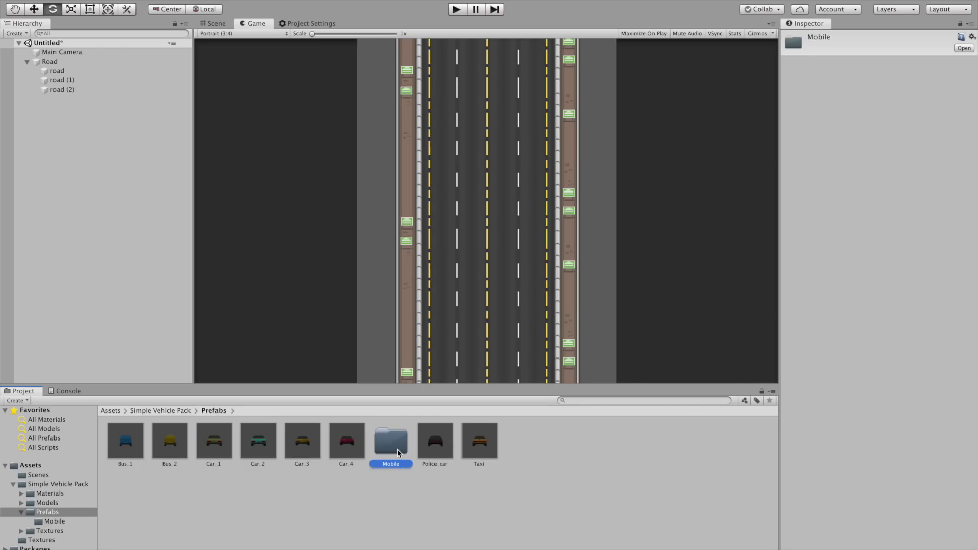
right_click(398, 451)
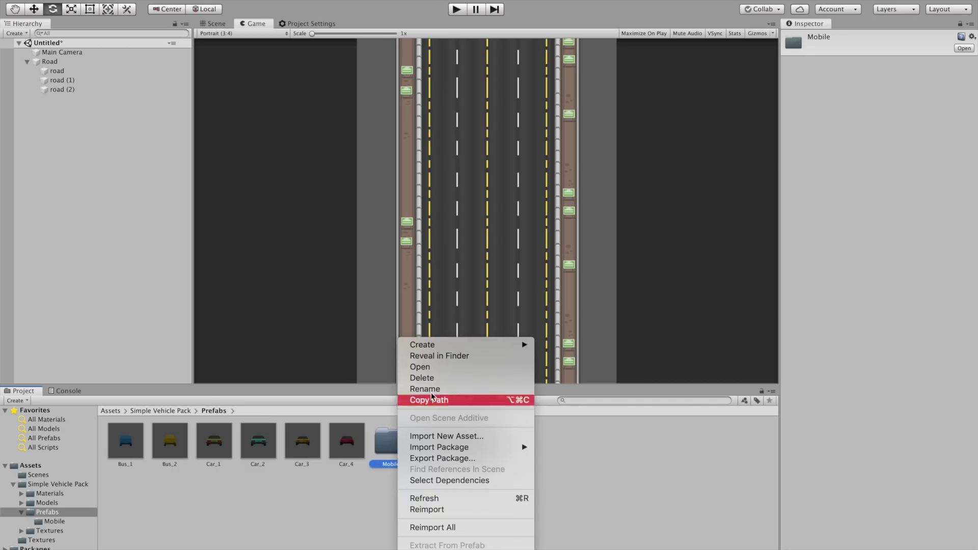
left_click(444, 381)
key("Return")
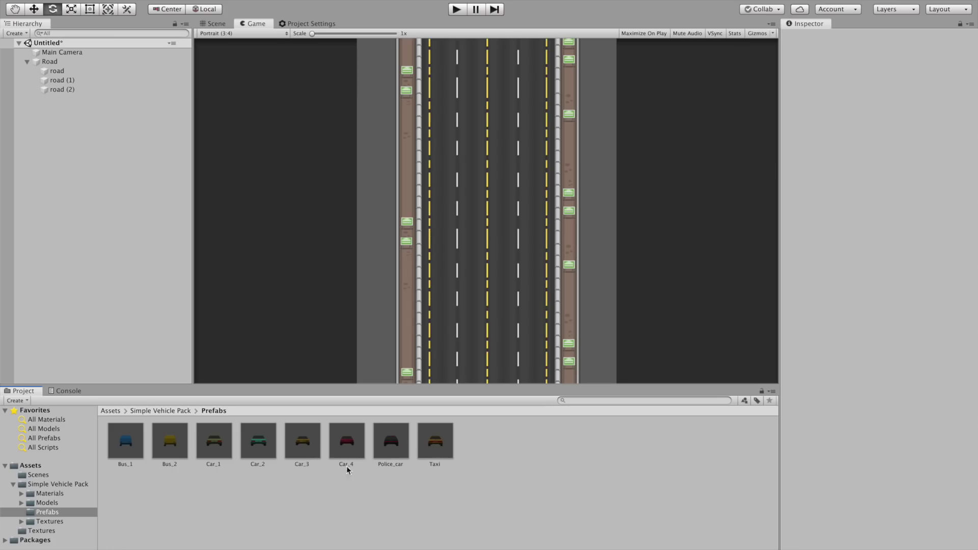
left_click(209, 446)
Step: Drag the Car_1 prefab into the Hierarchy to place it in the scene
left_click_drag(209, 447, 217, 450)
left_click(129, 474)
left_click_drag(213, 444, 58, 124)
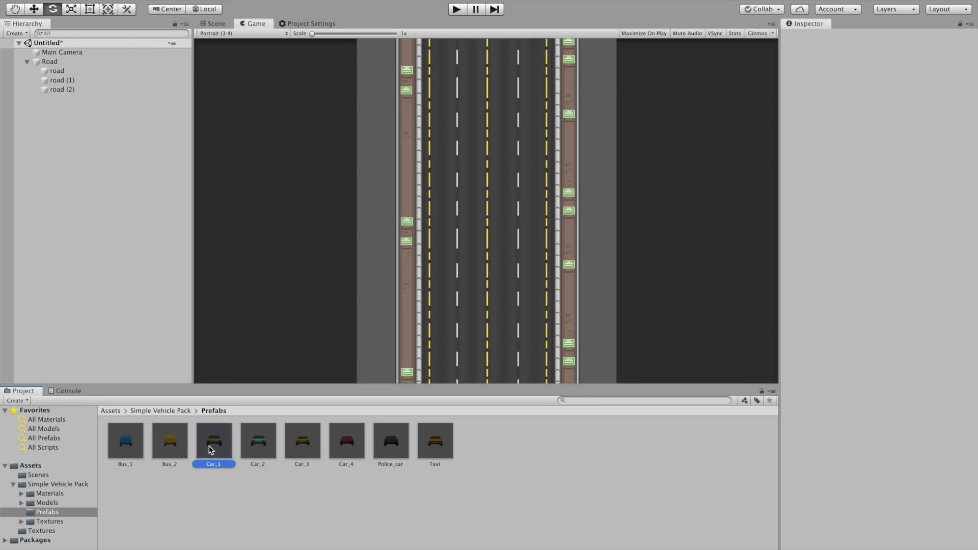
left_click(27, 62)
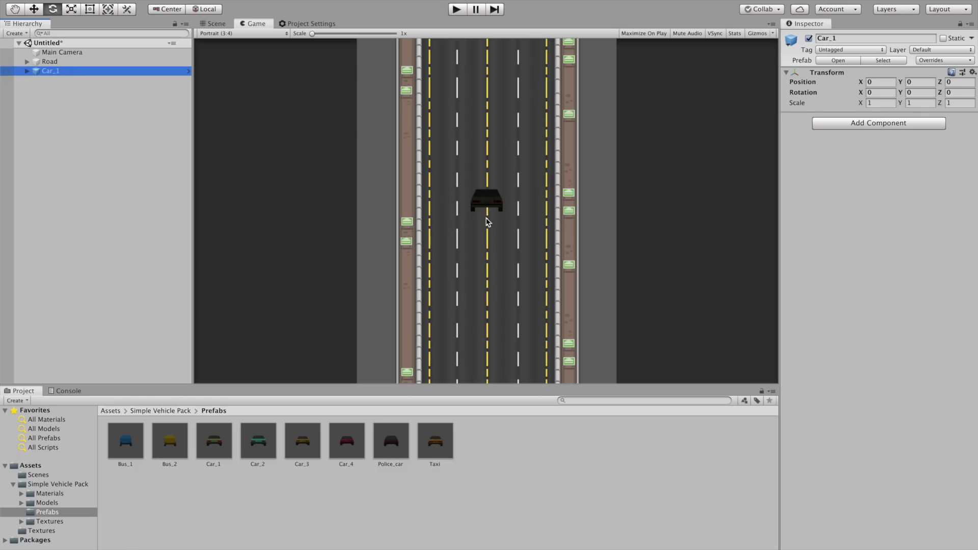
Step: Rotate Car_1 to -90 on X and scale it to 0.5 on all axes
left_click(885, 93)
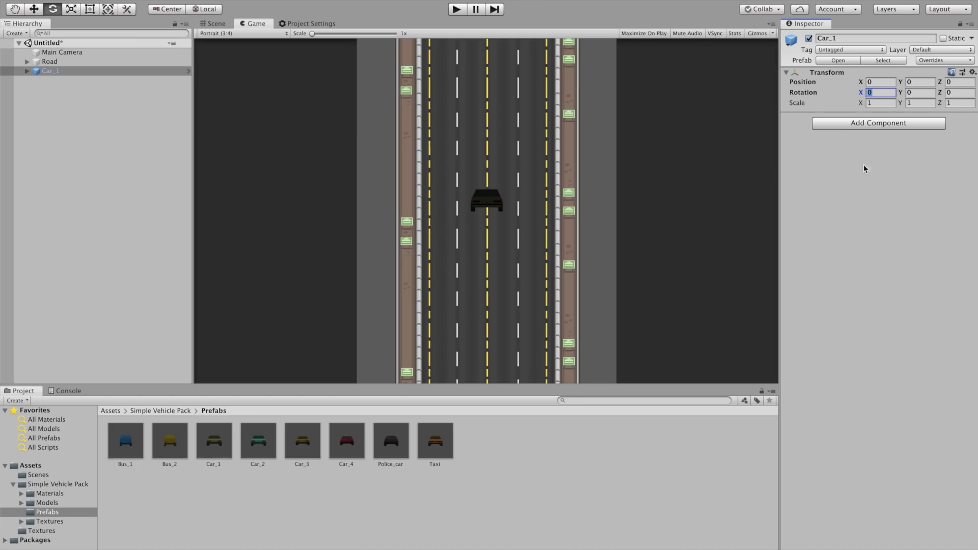
type("-90")
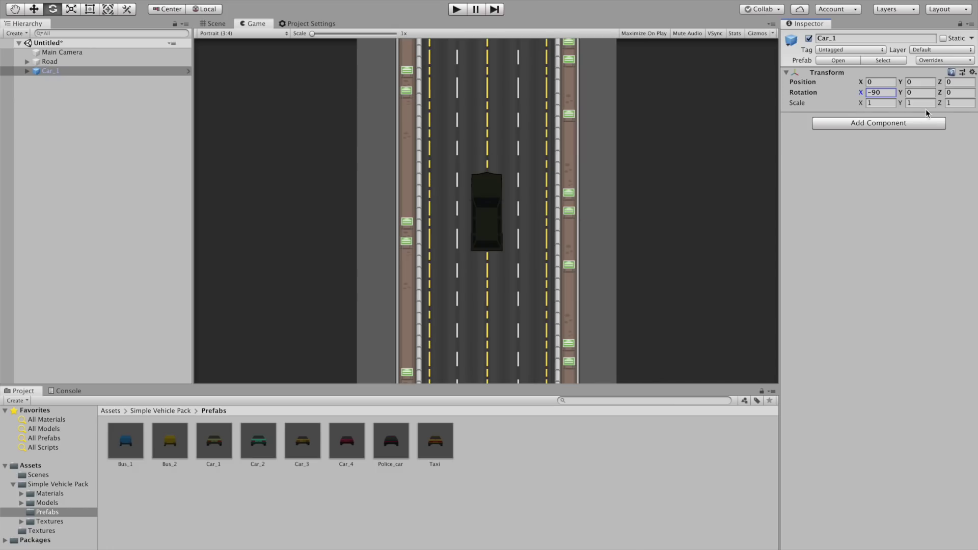
left_click(871, 103)
type("0.5")
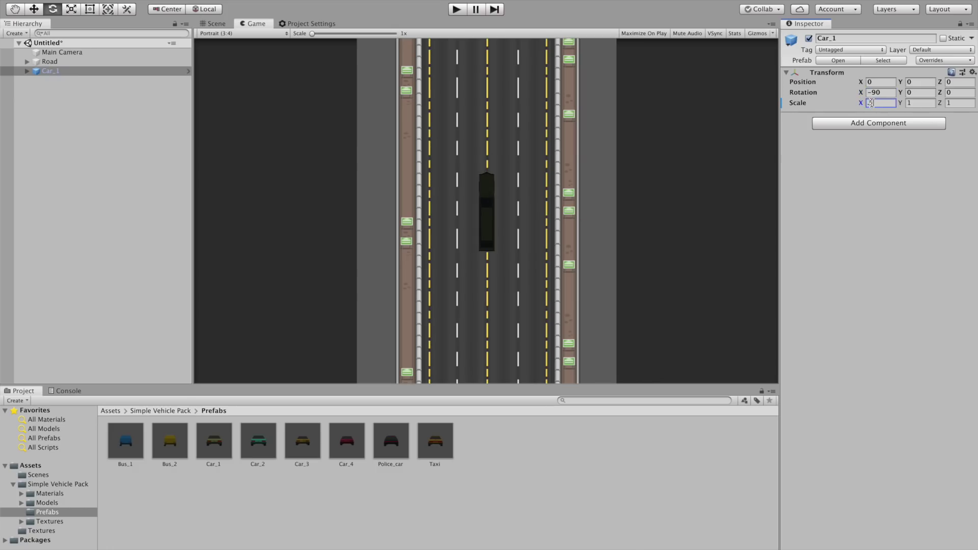
key("Tab")
type("0.5")
key("Tab")
type("0.5")
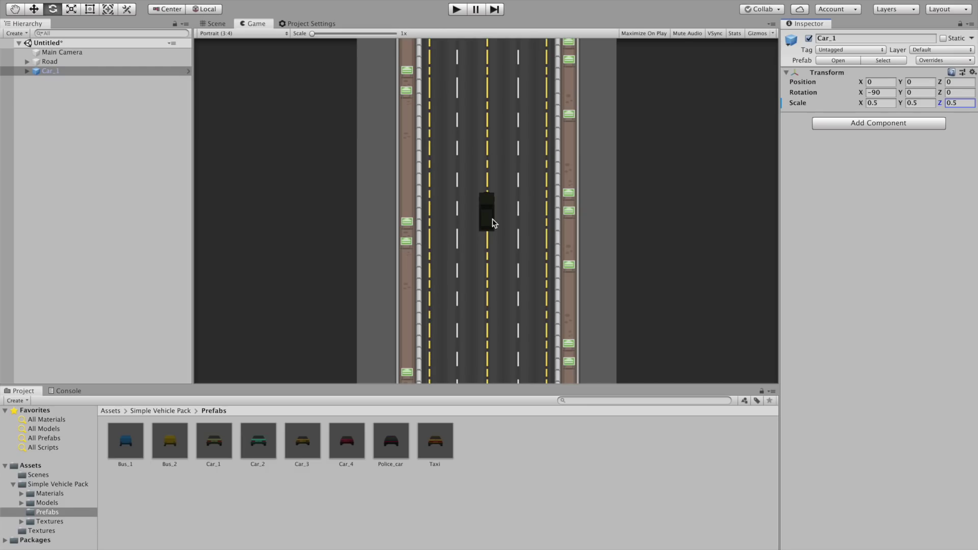
Step: Add a Directional Light and tilt it down toward the road in the Scene view
left_click(17, 33)
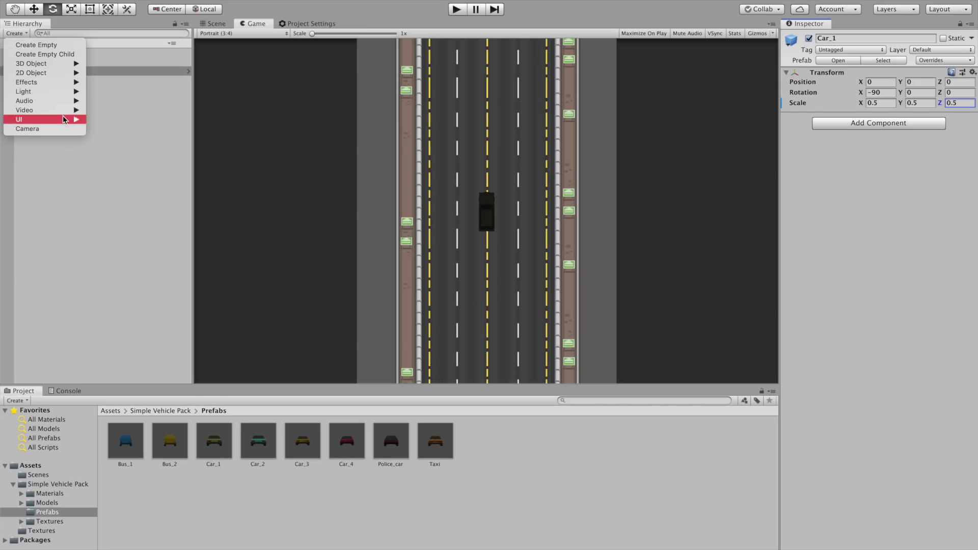
mouse_move(59, 92)
left_click(104, 92)
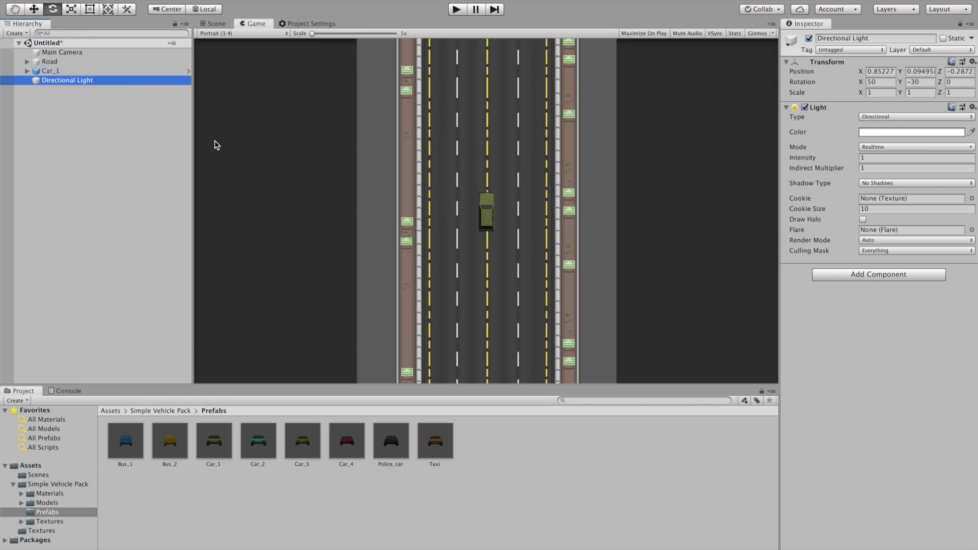
left_click(213, 24)
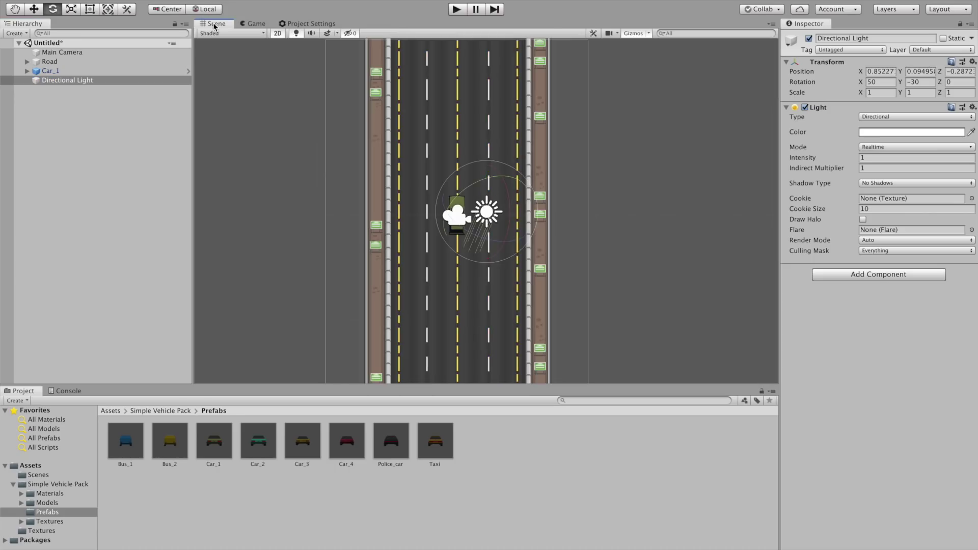
left_click_drag(512, 196, 498, 299)
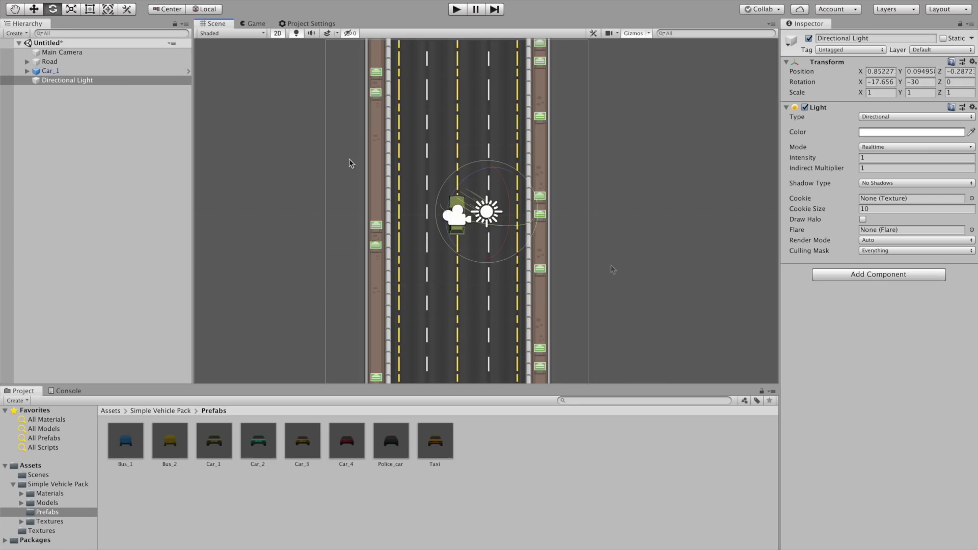
left_click_drag(506, 205, 507, 245)
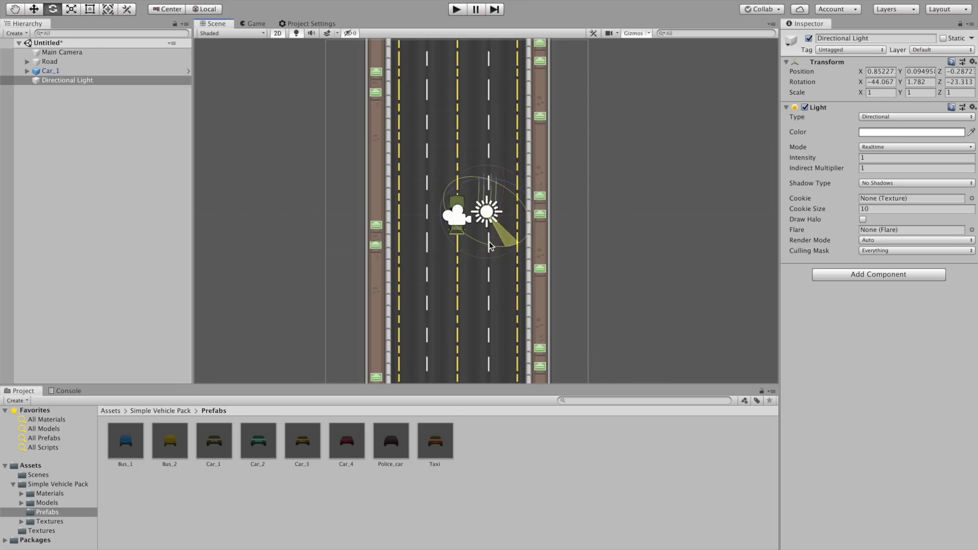
left_click_drag(507, 245, 492, 240)
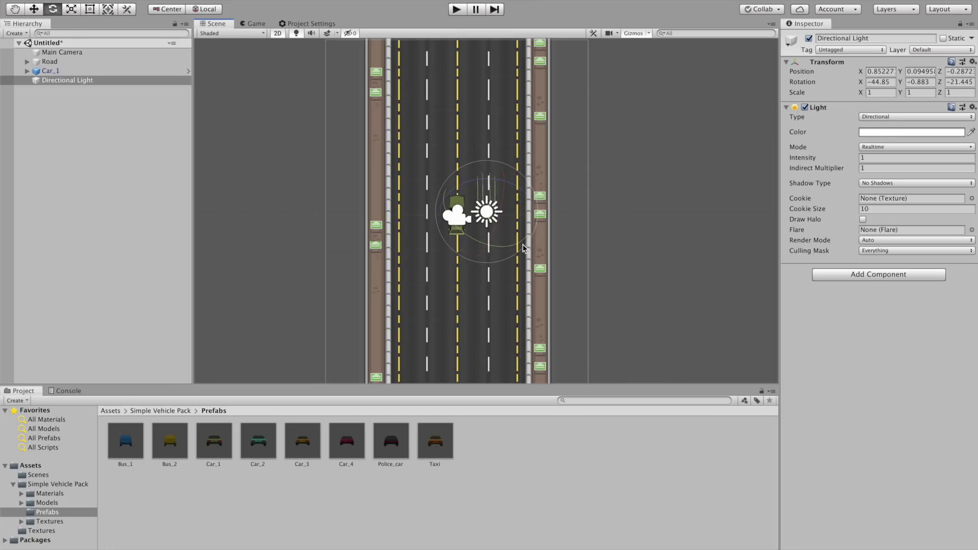
Step: Set the Directional Light's rotation to -45, -4, -11
left_click(874, 82)
type("-45")
key("Tab")
type("-4")
key("Tab")
type("-11")
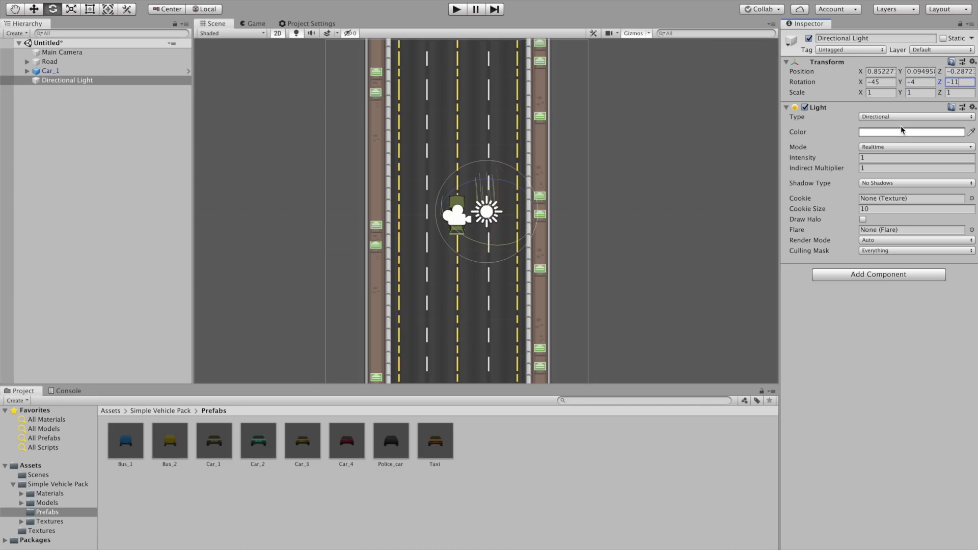
Step: Position the Directional Light at 10, 10, 10
left_click(884, 71)
type("10")
key("Tab")
type("10")
key("Tab")
type("10")
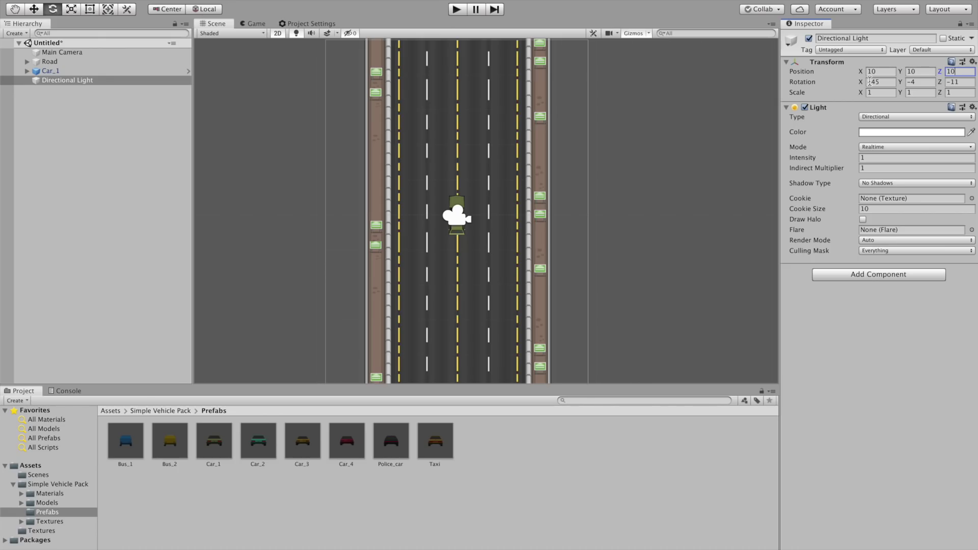
scroll(688, 163, "down", 3)
scroll(688, 163, "down", 2)
scroll(688, 163, "down", 2)
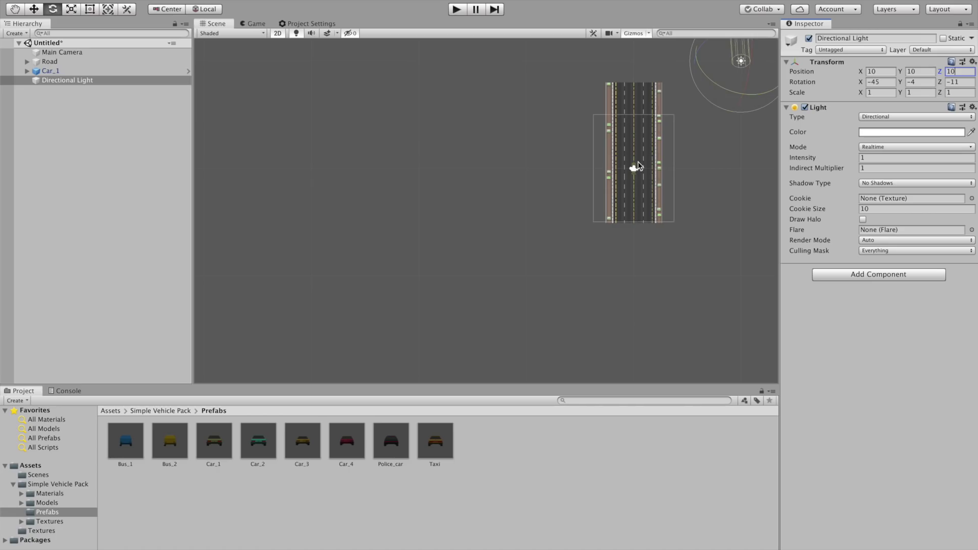
scroll(663, 152, "up", 2)
scroll(656, 163, "up", 3)
Step: Preview the lit car in the Game view and reselect the Directional Light
left_click_drag(717, 130, 658, 176)
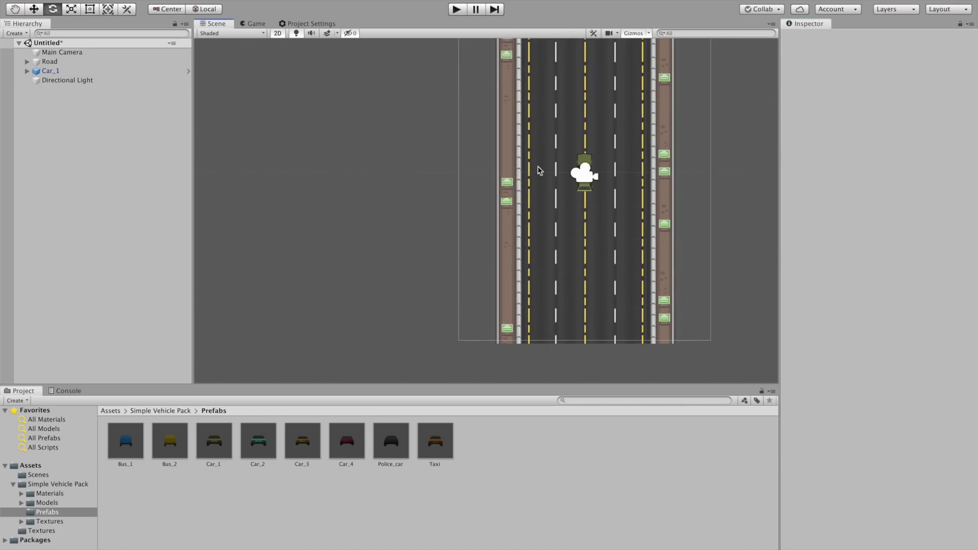
left_click(245, 23)
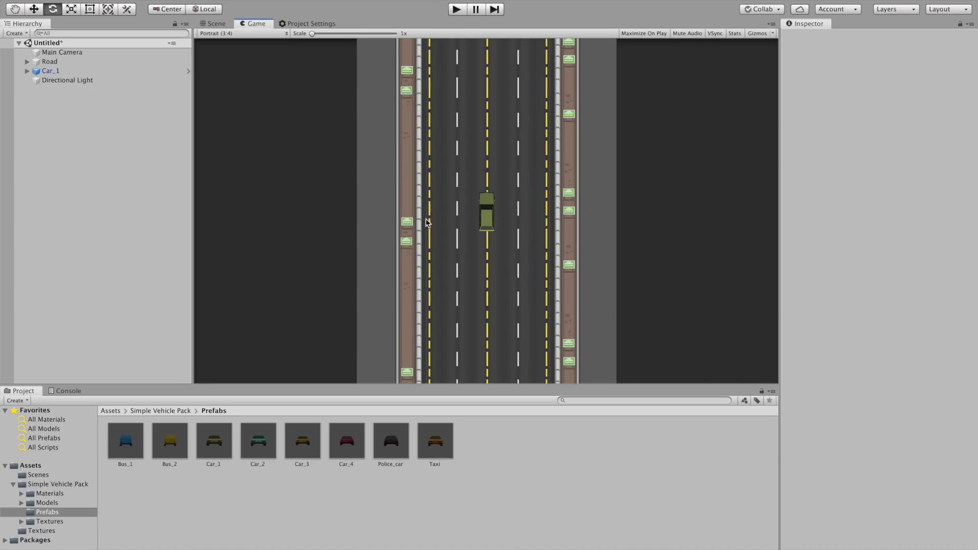
left_click(87, 74)
left_click(93, 81)
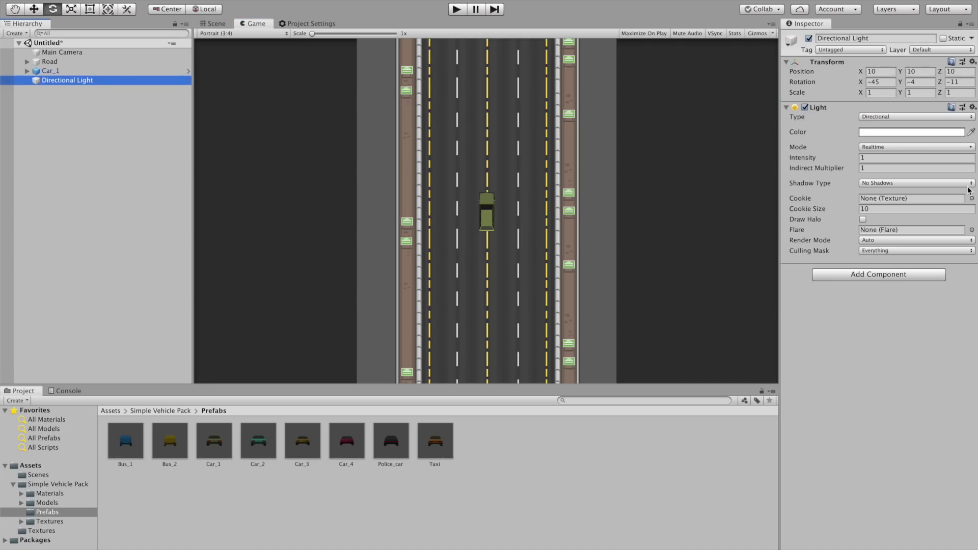
Step: Set the light's intensity to 1, duplicate it, and name the copy Directional Light 2
left_click_drag(849, 158, 857, 157)
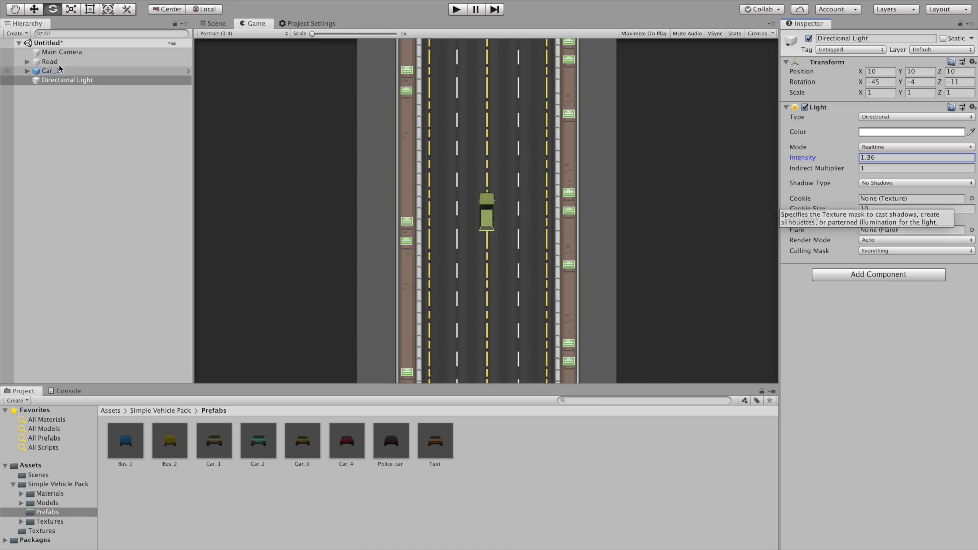
type("1")
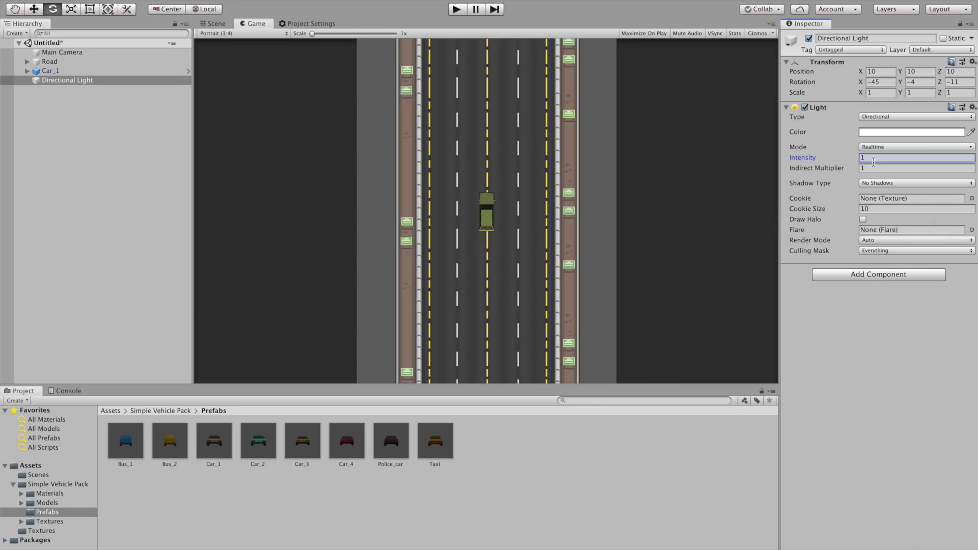
right_click(63, 81)
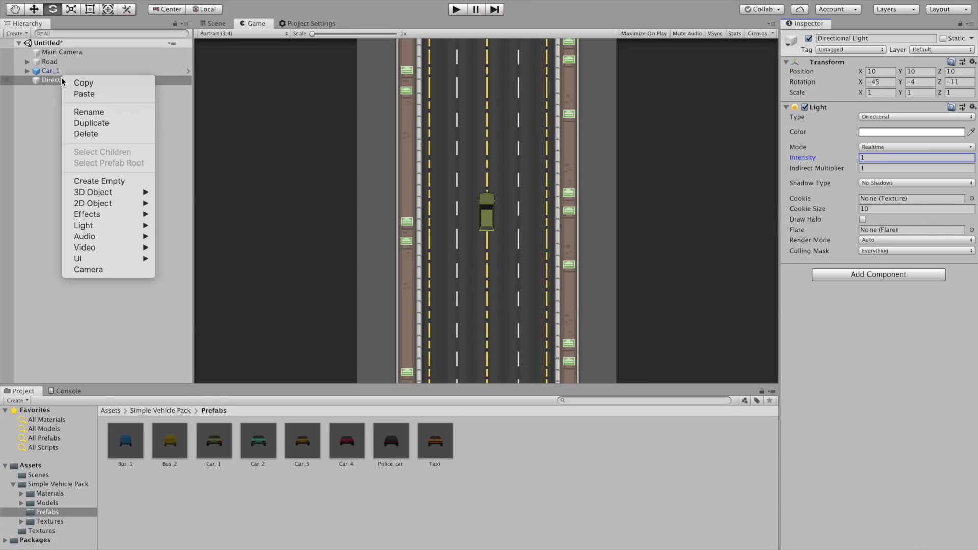
left_click(107, 123)
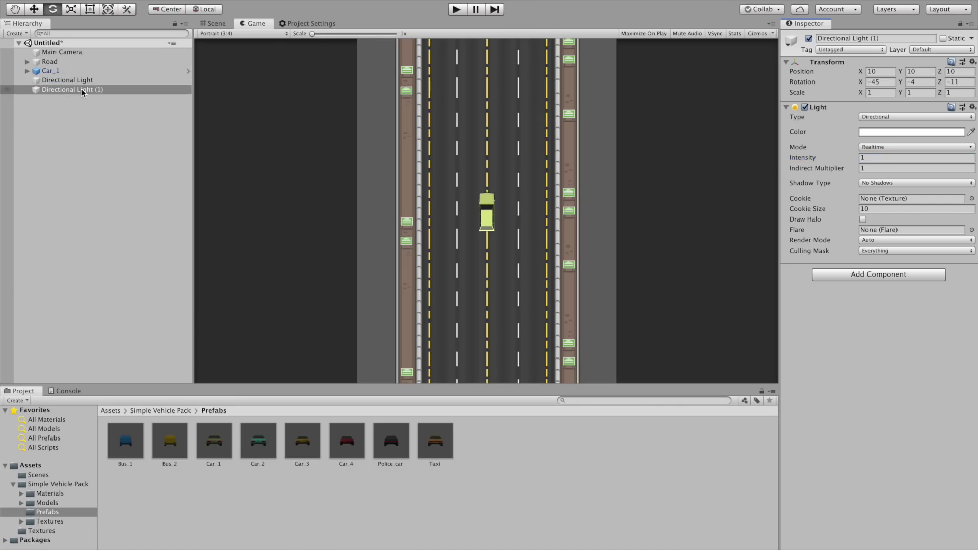
left_click(875, 36)
left_click(903, 38)
key("BackSpace")
key("BackSpace")
key("BackSpace")
type("2")
key("Return")
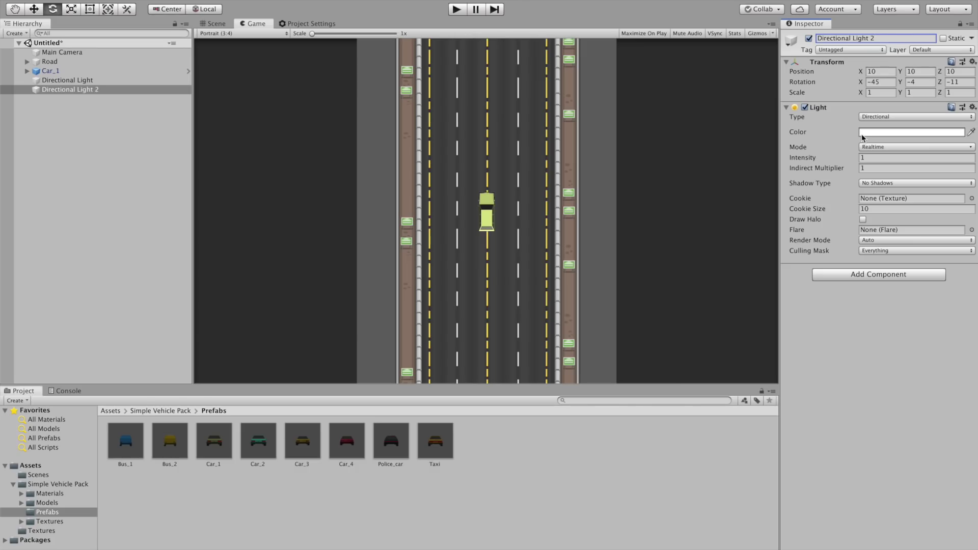
Step: Rotate Directional Light 2 to 45, -4, 11
left_click(871, 81)
key("BackSpace")
type("45")
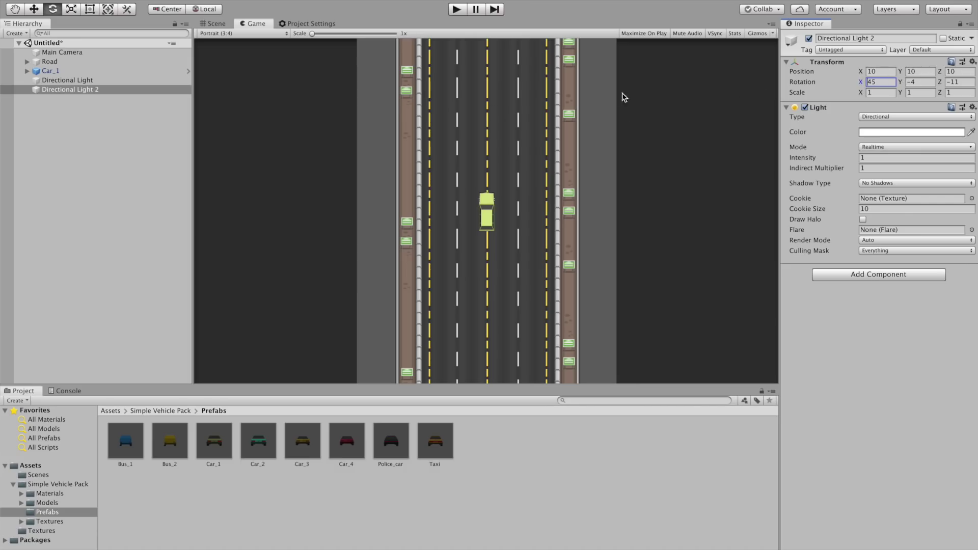
left_click(910, 82)
left_click(213, 23)
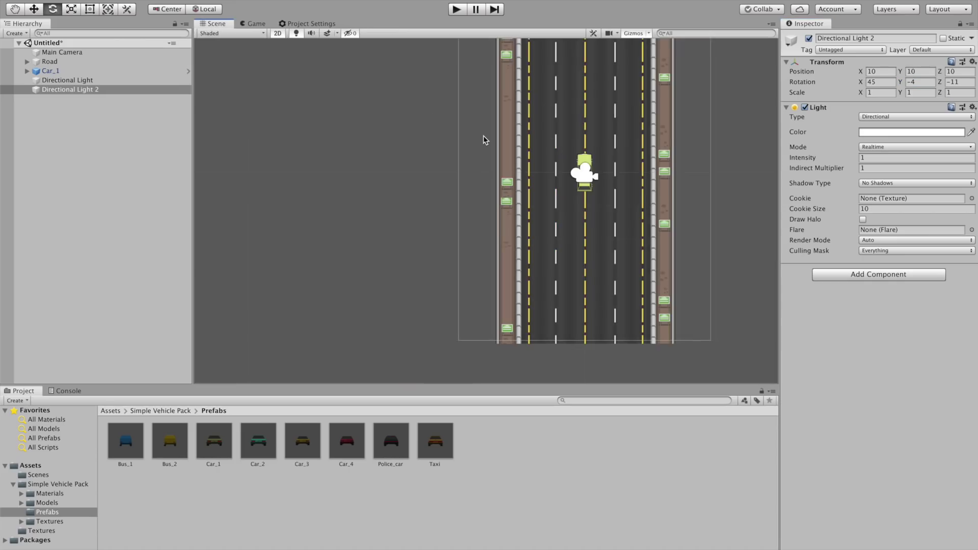
scroll(484, 140, "down", 3)
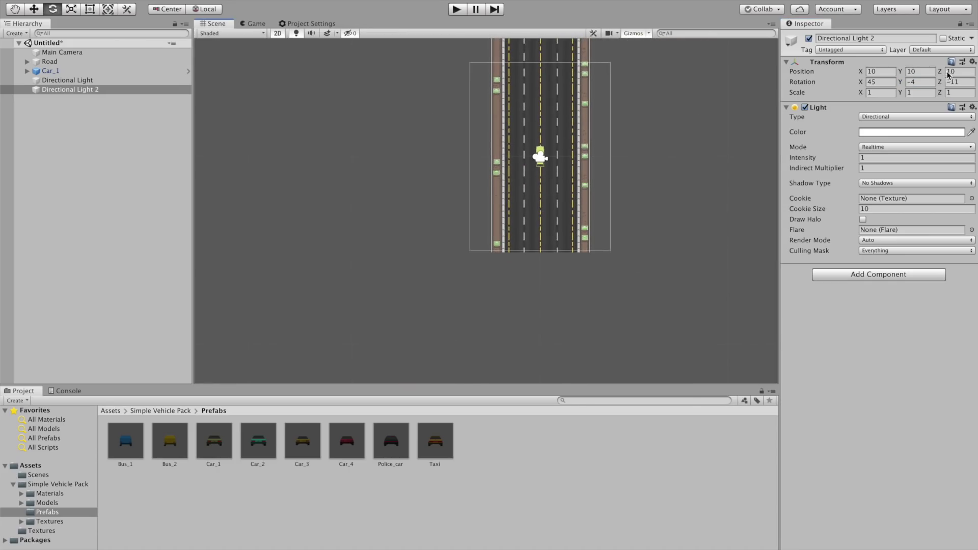
left_click(253, 25)
left_click(950, 83)
type("11")
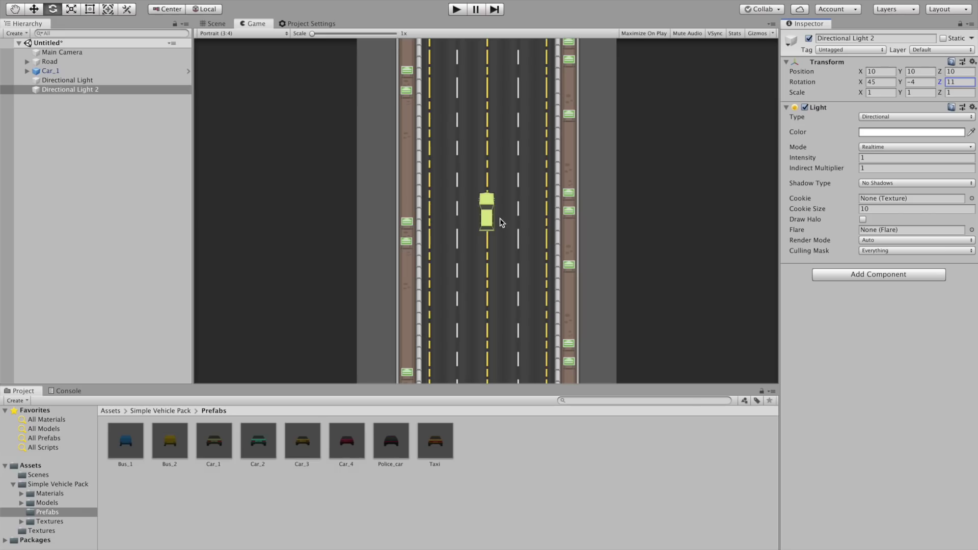
Step: Keep the second light's intensity at 1 and raise the original light's intensity to 1.21
left_click_drag(851, 161, 855, 160)
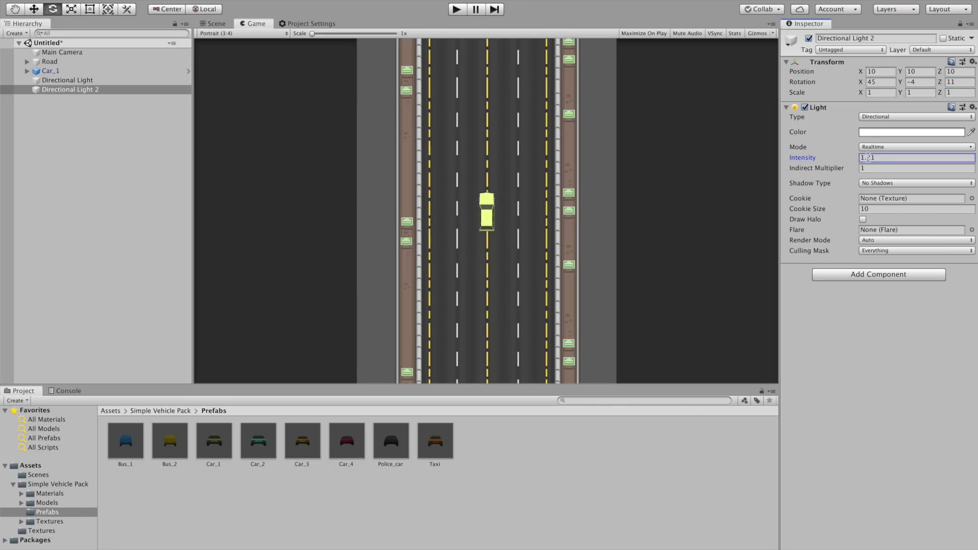
double_click(873, 157)
type("1")
left_click(82, 81)
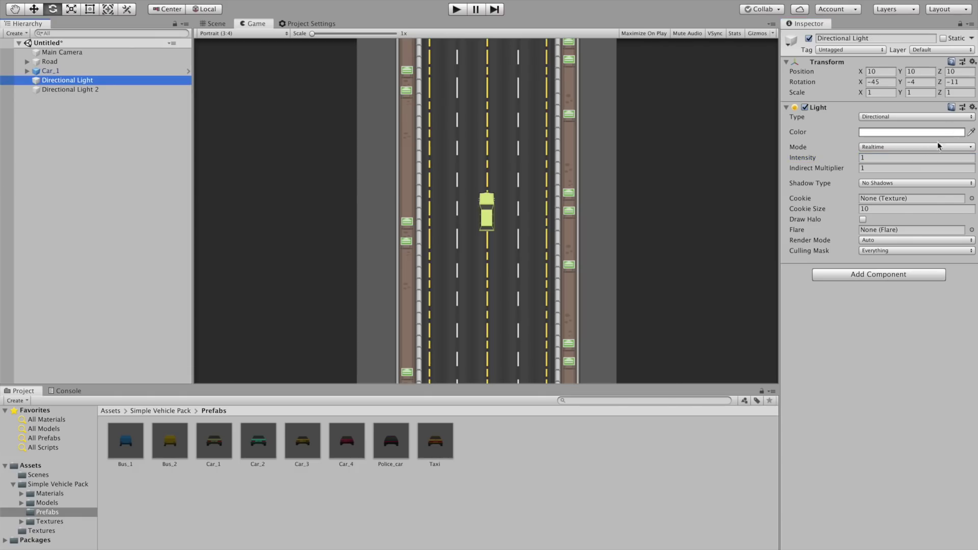
left_click_drag(851, 162, 857, 162)
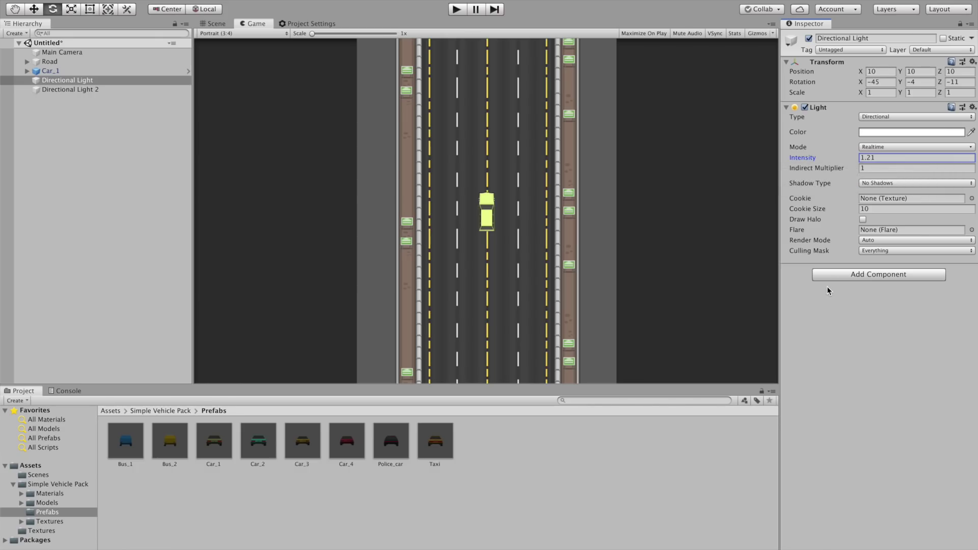
right_click(59, 103)
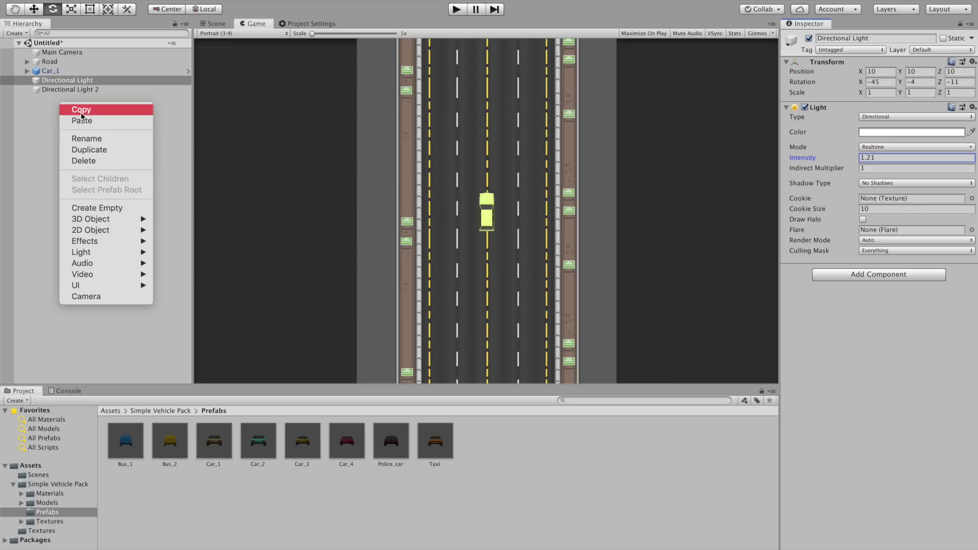
Step: Create an empty object reset to the origin and name it Lights
left_click(114, 208)
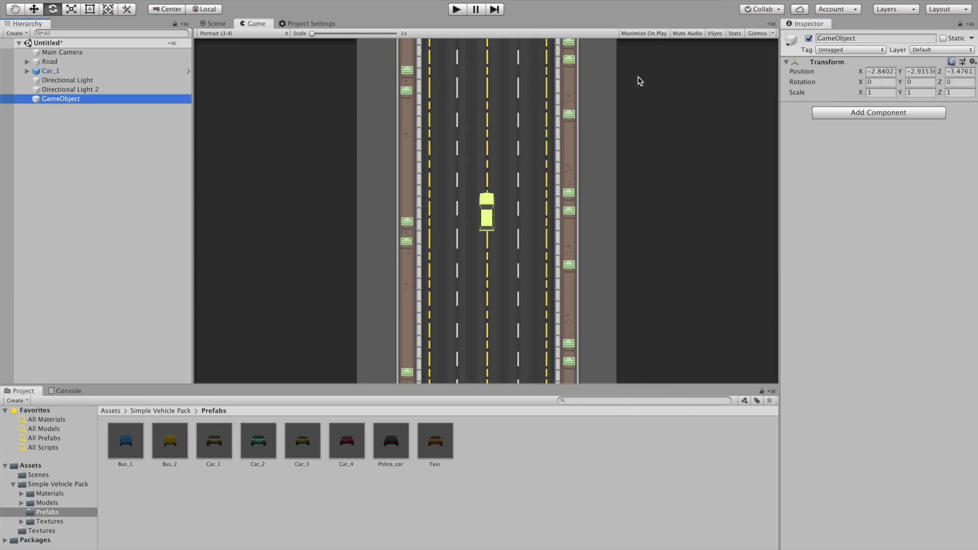
left_click(973, 61)
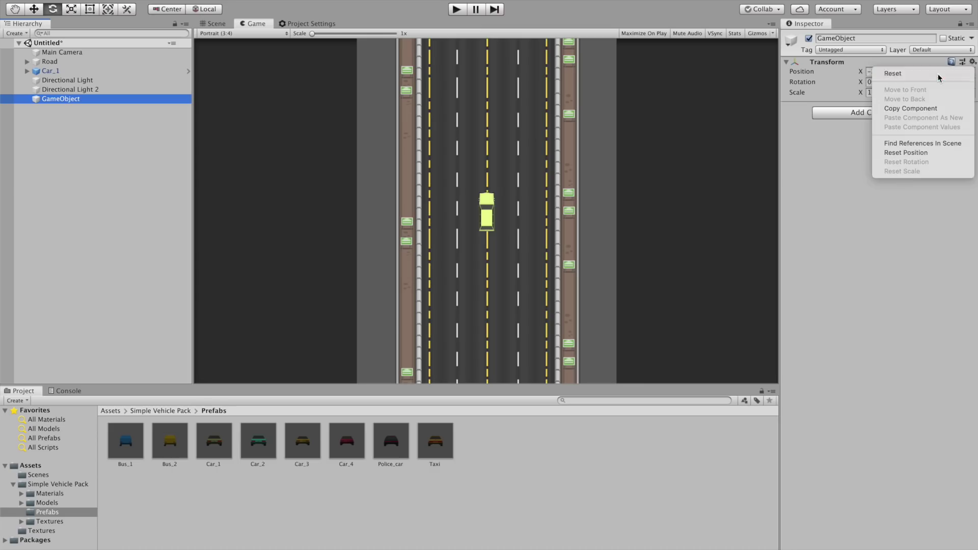
left_click(892, 73)
left_click(838, 39)
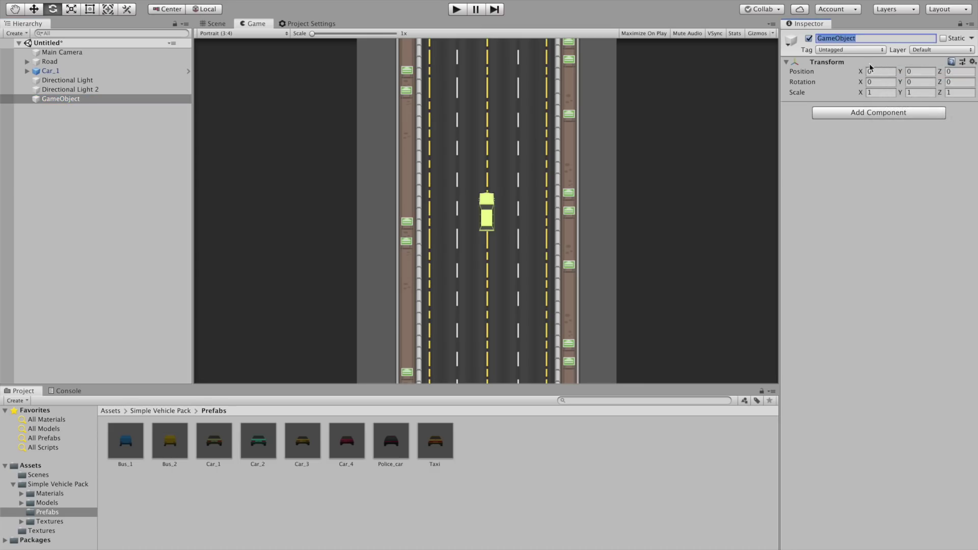
type("Lig")
key("BackSpace")
type("hts")
key("Return")
Step: Nest both lights under Lights below Main Camera, and move Car_1 down to Y -0.99
left_click_drag(67, 83, 50, 90)
left_click(28, 81)
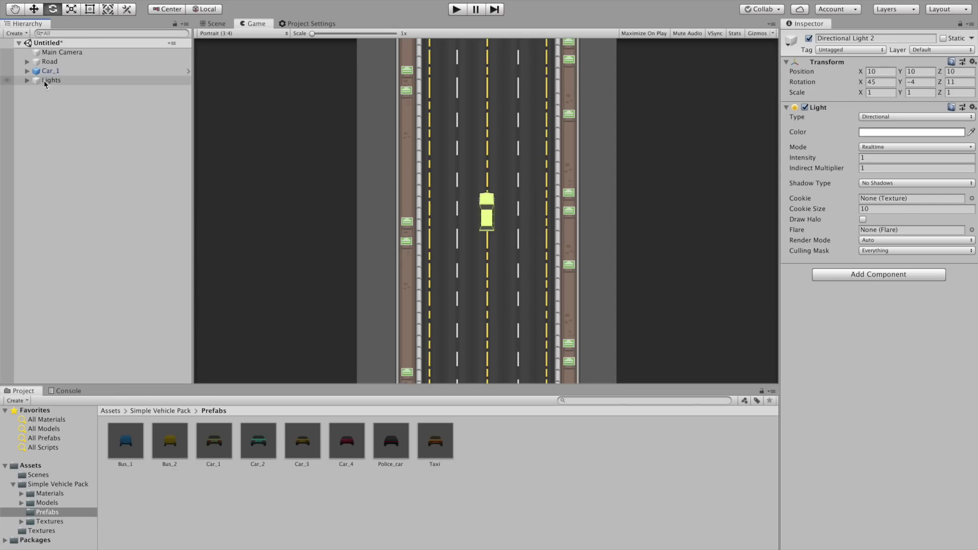
left_click_drag(44, 81, 49, 62)
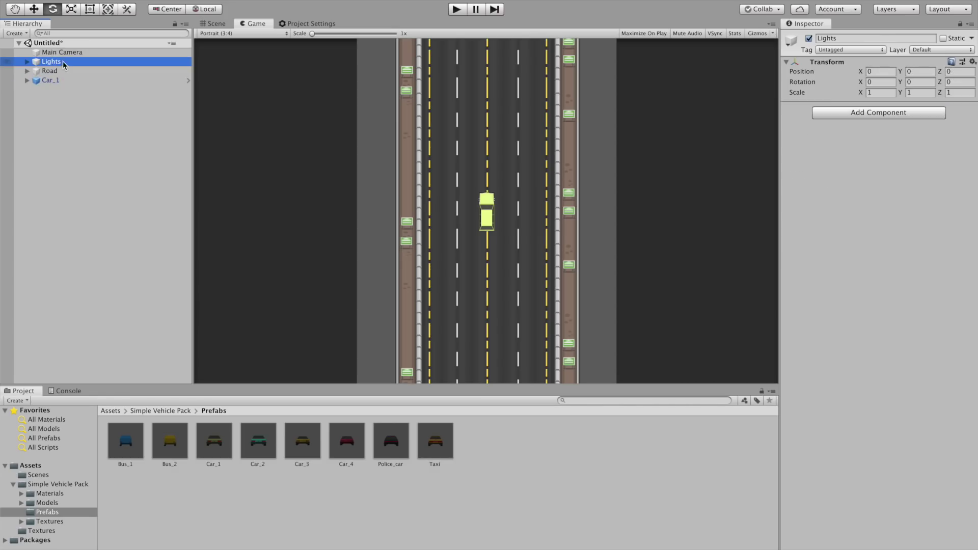
left_click(54, 81)
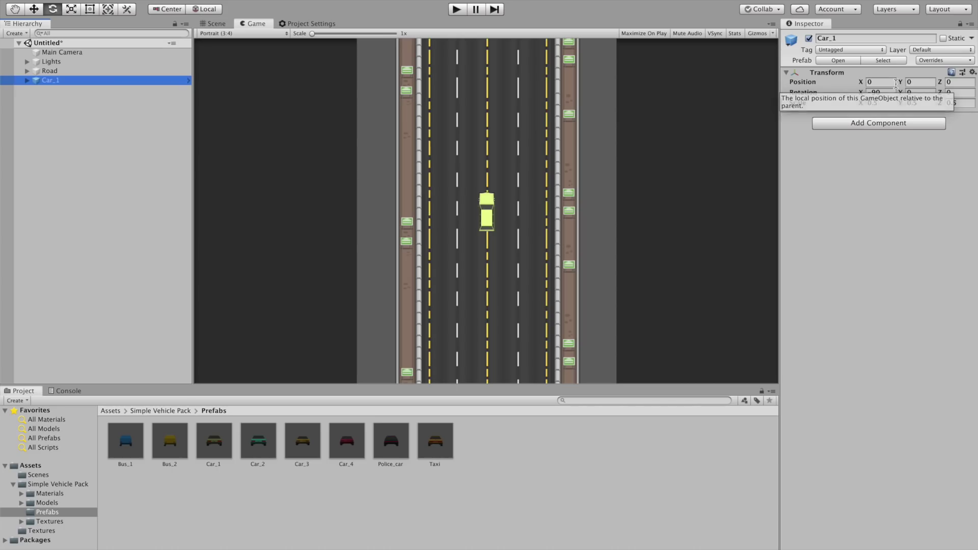
left_click_drag(900, 82, 831, 69)
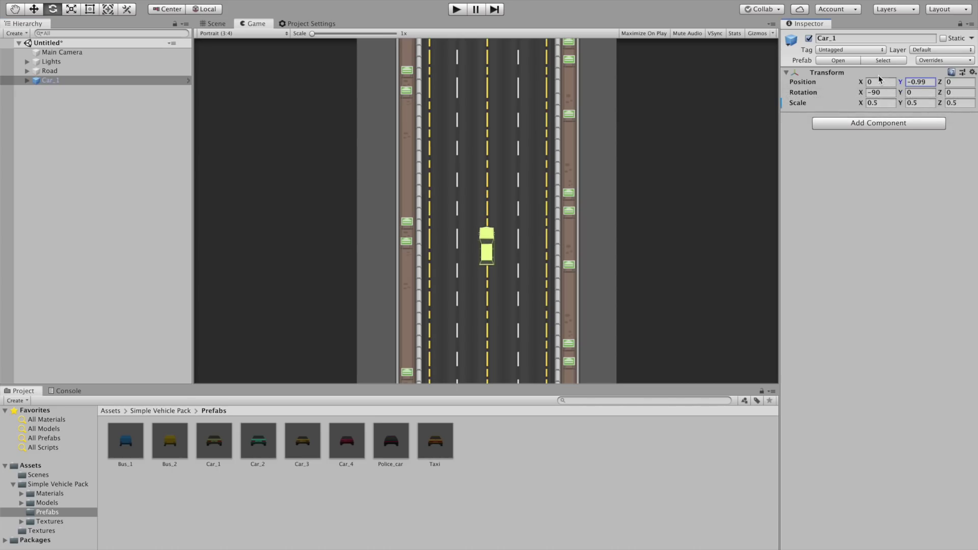
Step: Move Car_1 to Position Y -3.19 and review its Transform prefab override
left_click_drag(830, 66, 827, 66)
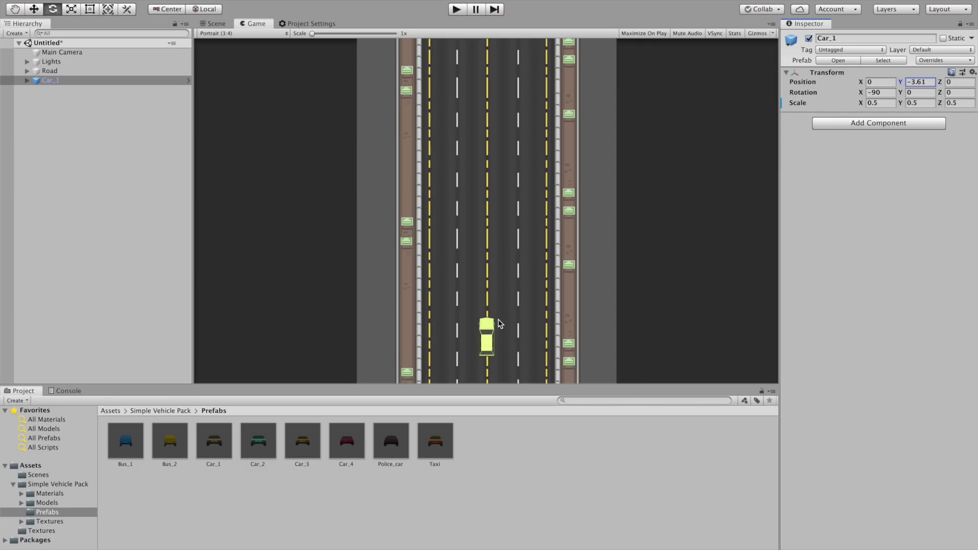
left_click_drag(899, 84, 910, 81)
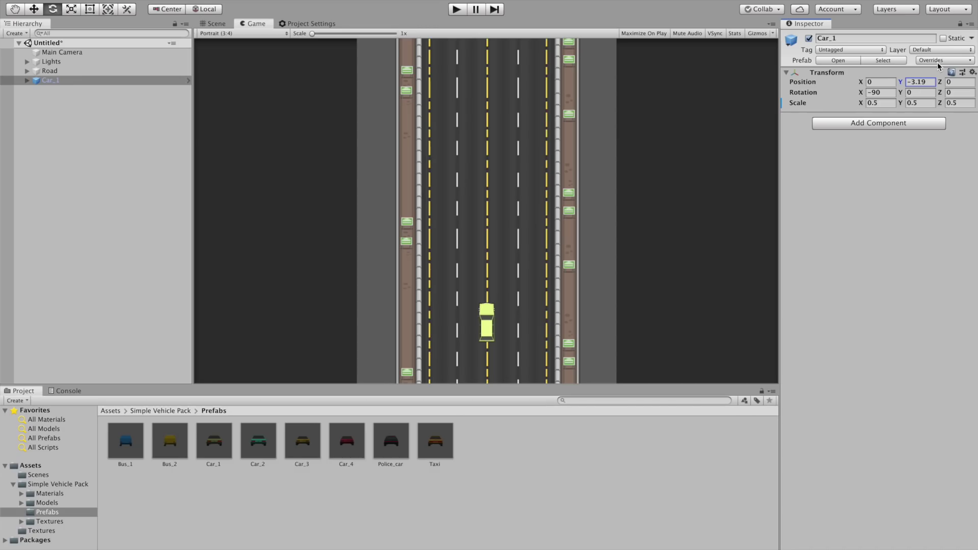
left_click(937, 62)
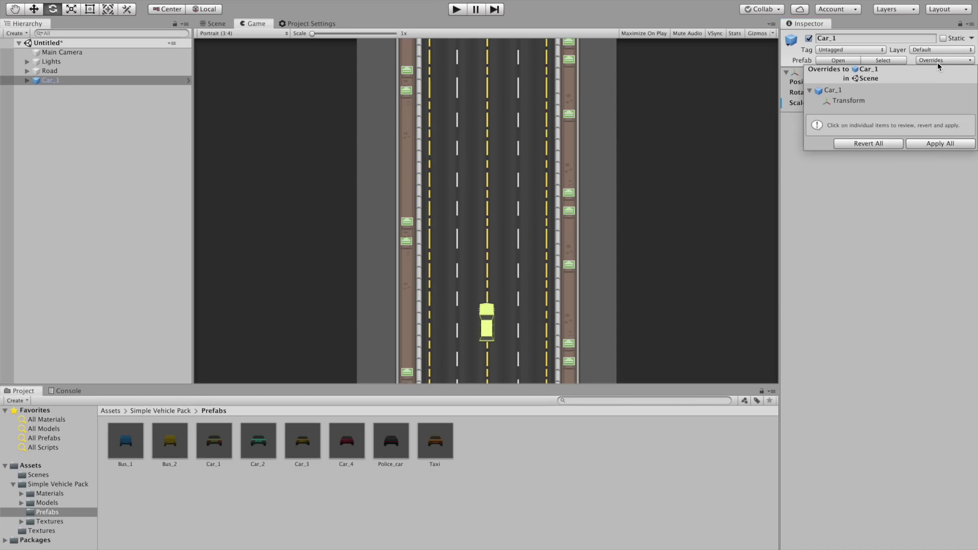
left_click(939, 144)
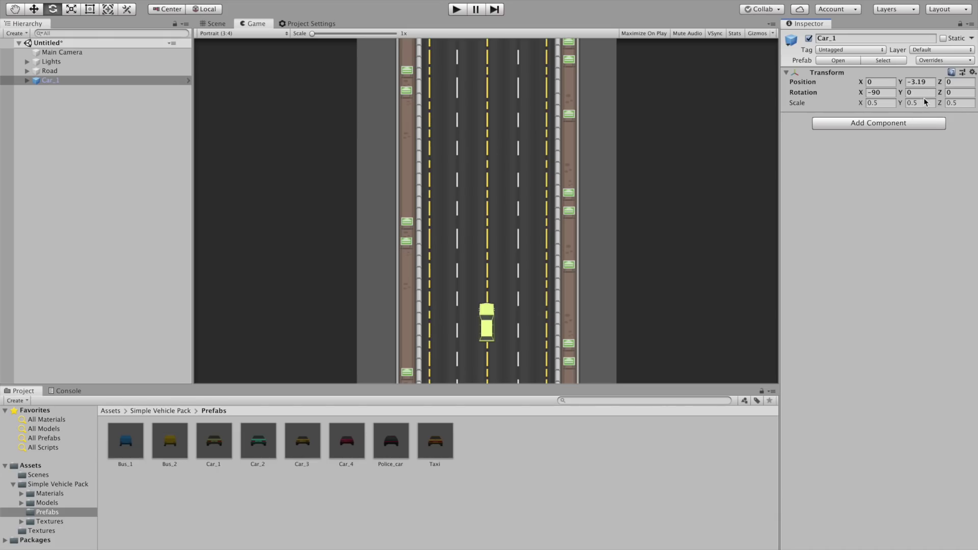
left_click(208, 453)
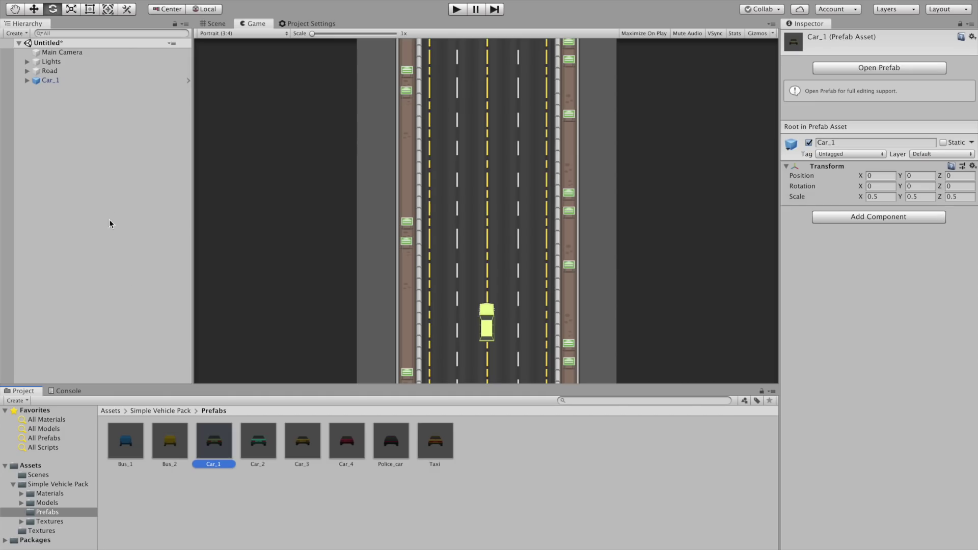
left_click(70, 78)
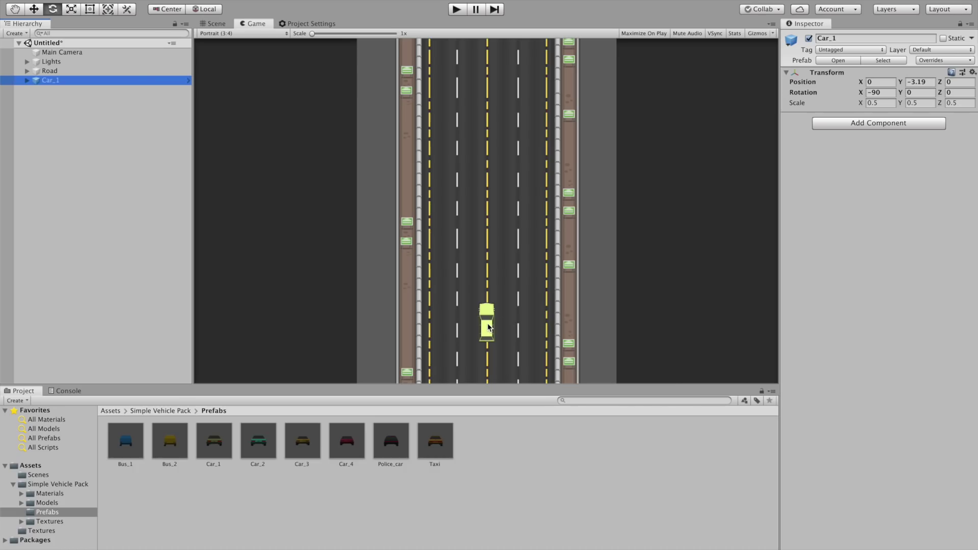
mouse_move(257, 448)
left_mouse_down()
mouse_move(126, 232)
mouse_move(84, 129)
left_mouse_up()
Step: Add Car_2 to the scene and rename Car_1 to Player
left_click(49, 87)
left_click(49, 81)
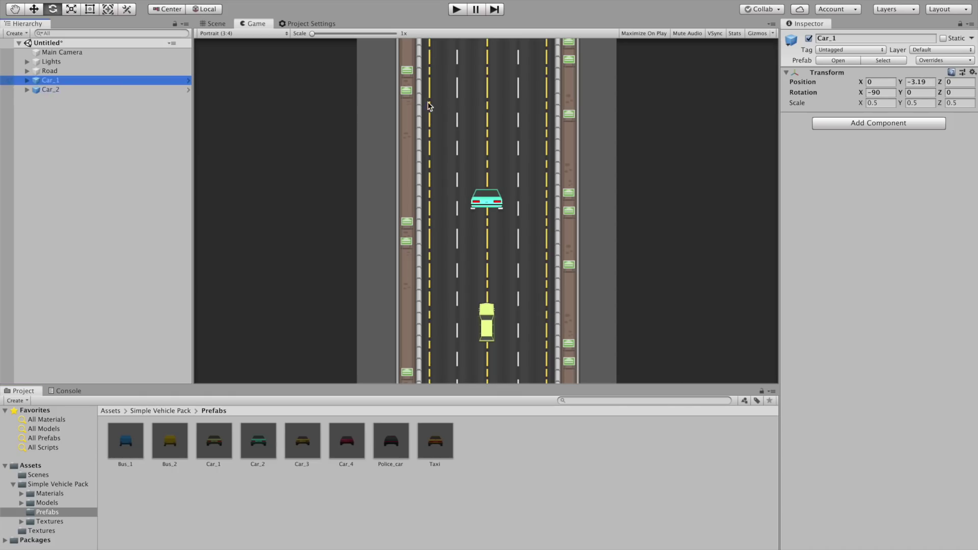
left_click(883, 38)
type("Player")
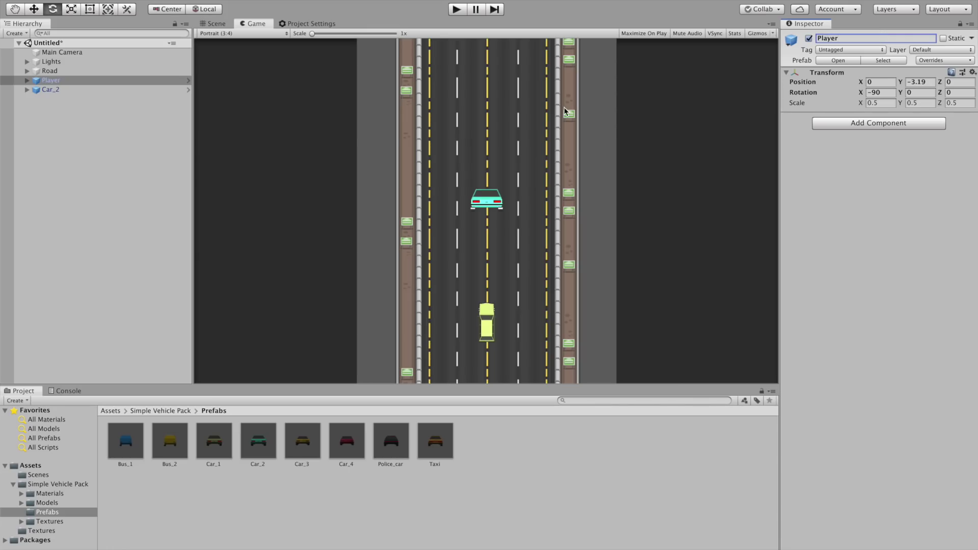
Step: Give Car_2 an X rotation and scale it to 0.5 on all three axes
left_click(87, 90)
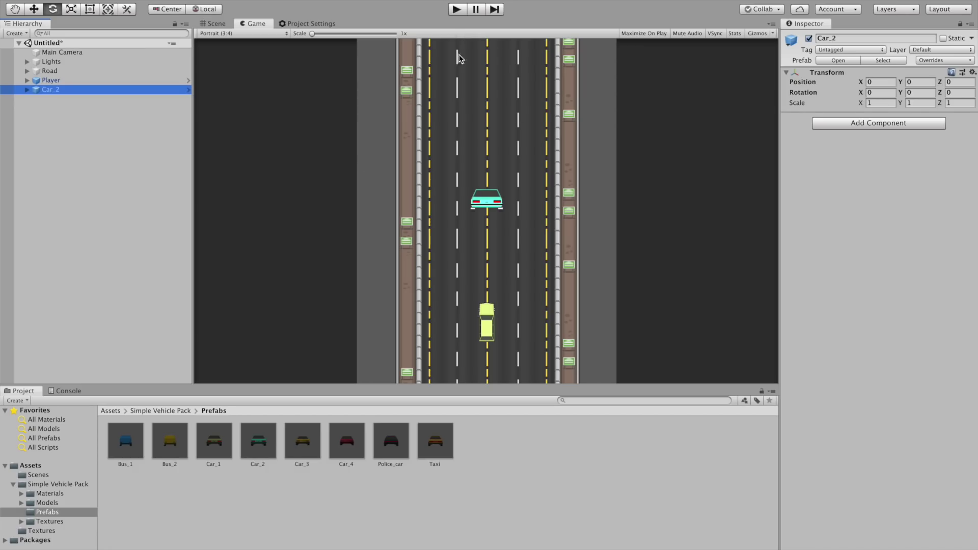
left_click(879, 92)
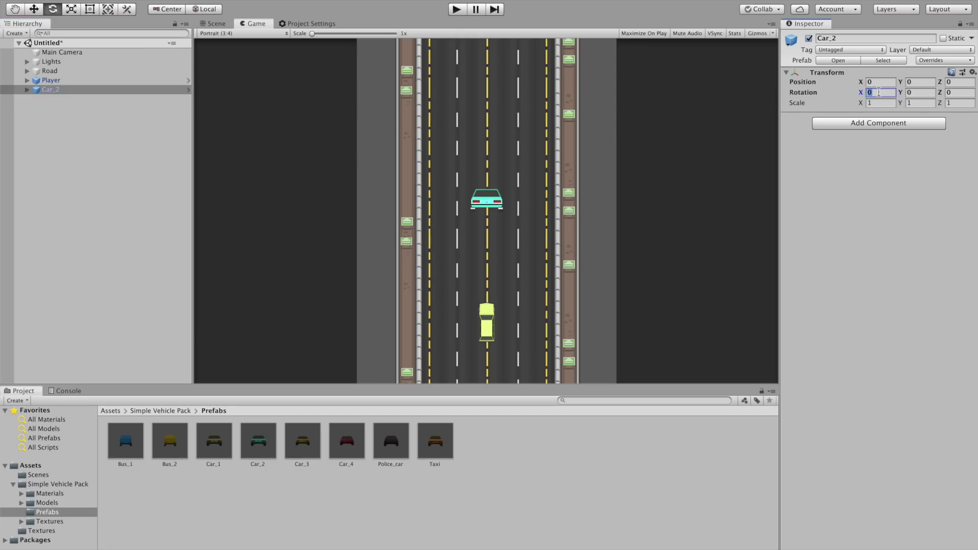
type("-90")
left_click(883, 104)
type("0.5")
key("Tab")
type("0.5")
key("Tab")
key("BackSpace")
type("0.5")
key("Return")
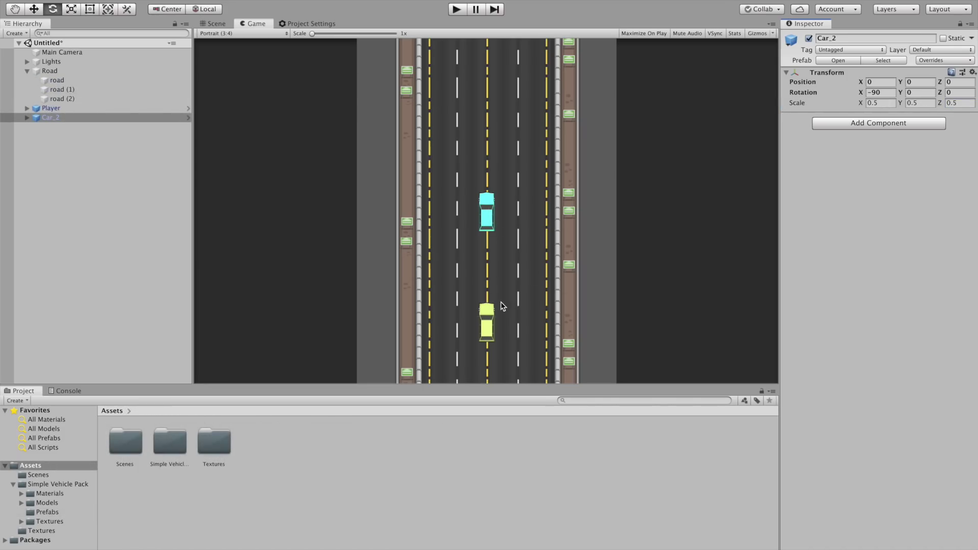
Step: Set Car_2's rotation to 90, 180, 0, then try searching for a MoveObjects component
left_click(914, 95)
type("180")
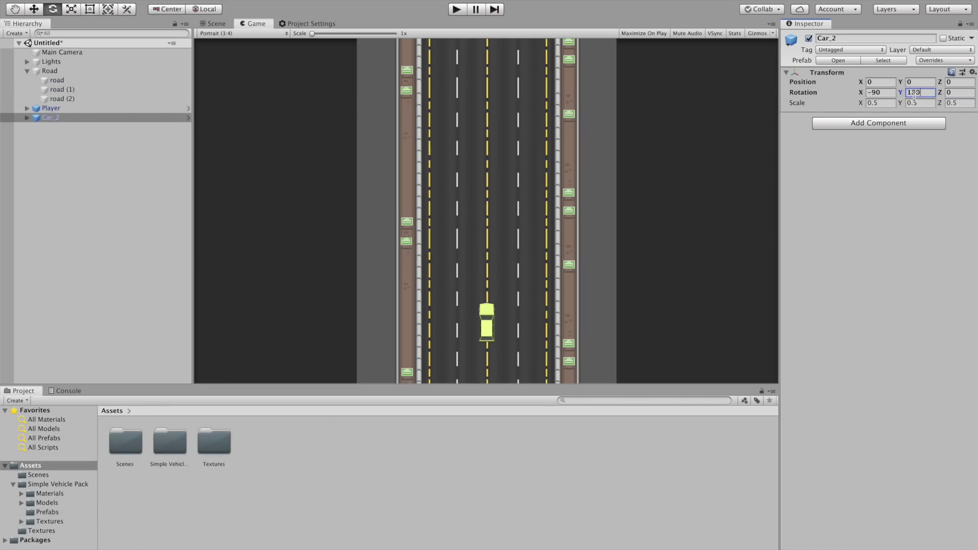
left_click(873, 93)
type("90")
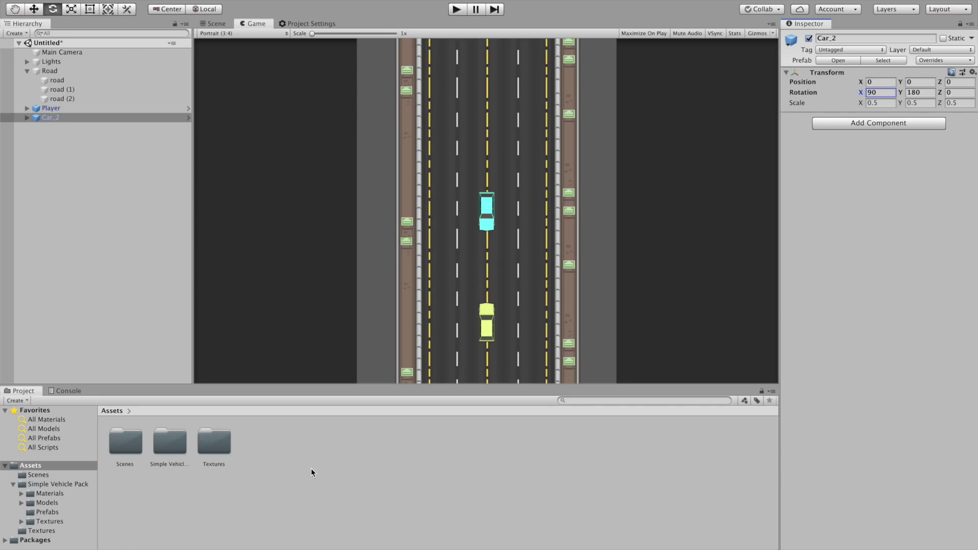
left_click(859, 124)
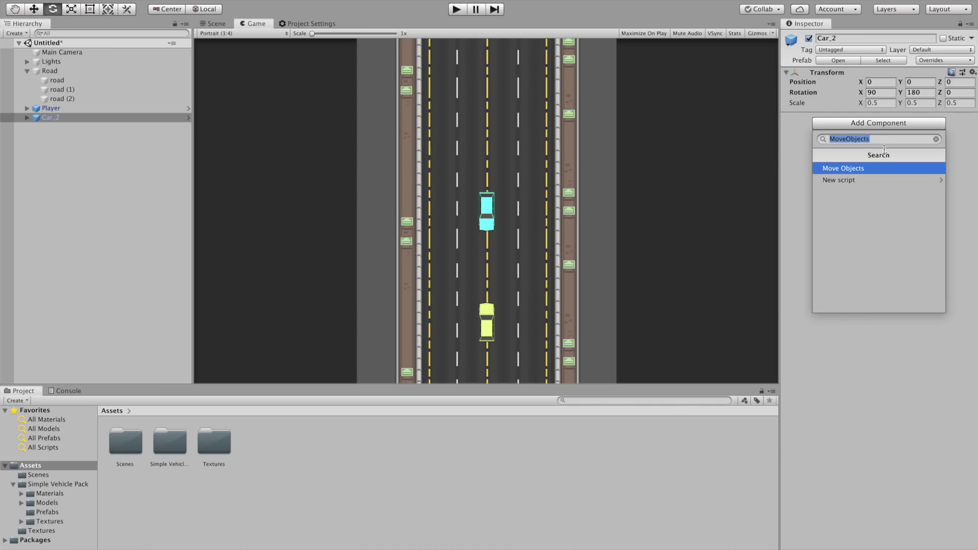
left_click(365, 515)
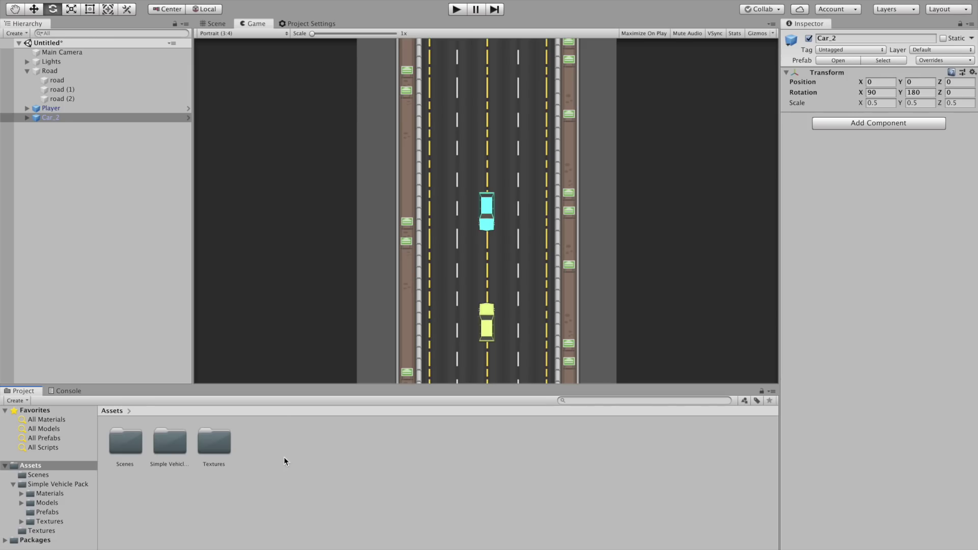
Step: Create a new folder named Scripts in Assets
right_click(310, 451)
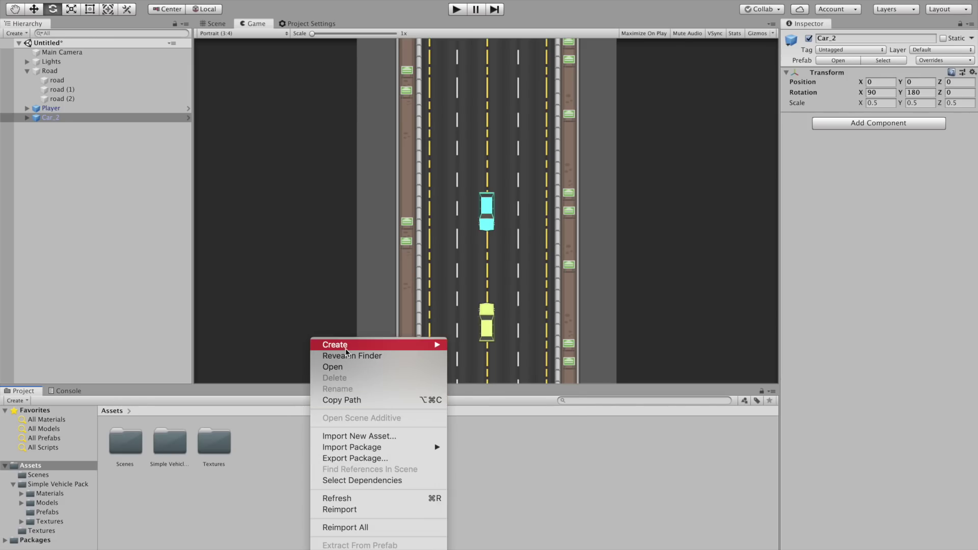
mouse_move(361, 345)
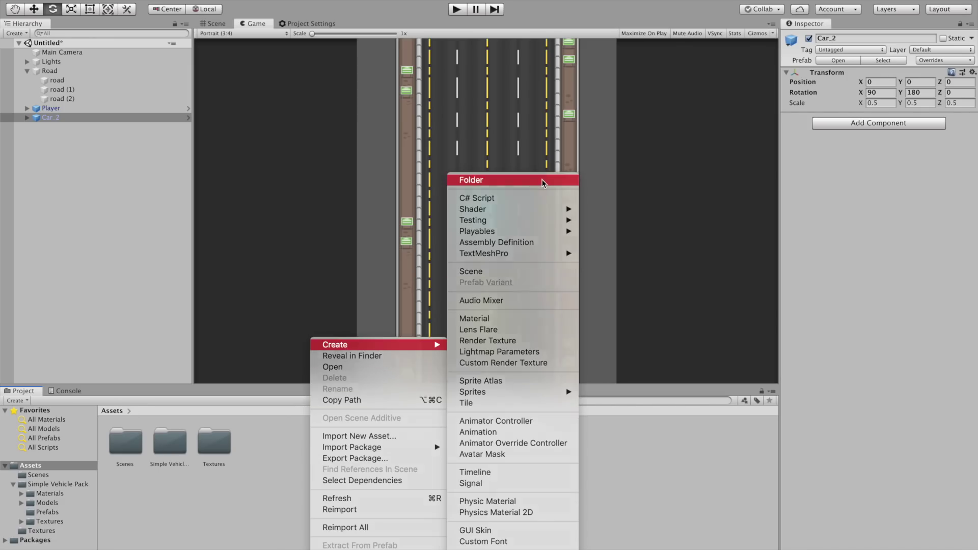
left_click(538, 182)
type("Scripts")
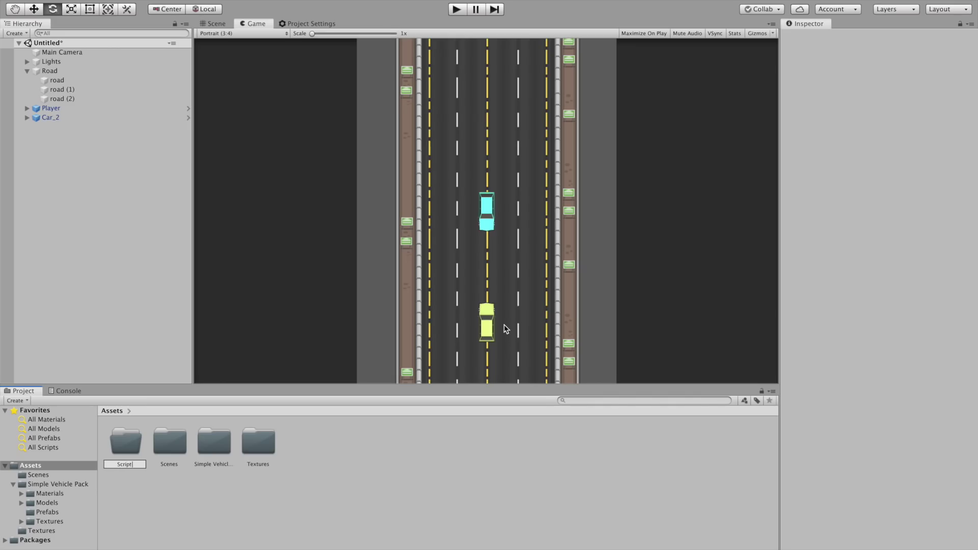
key("Return")
Step: Inside Scripts, create a C# script named MoveObjects
double_click(172, 433)
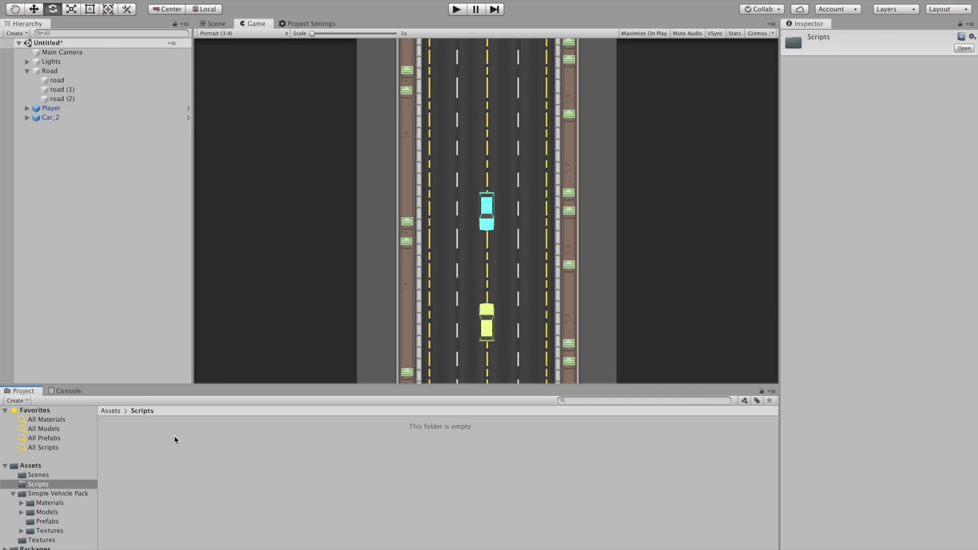
right_click(224, 447)
mouse_move(317, 349)
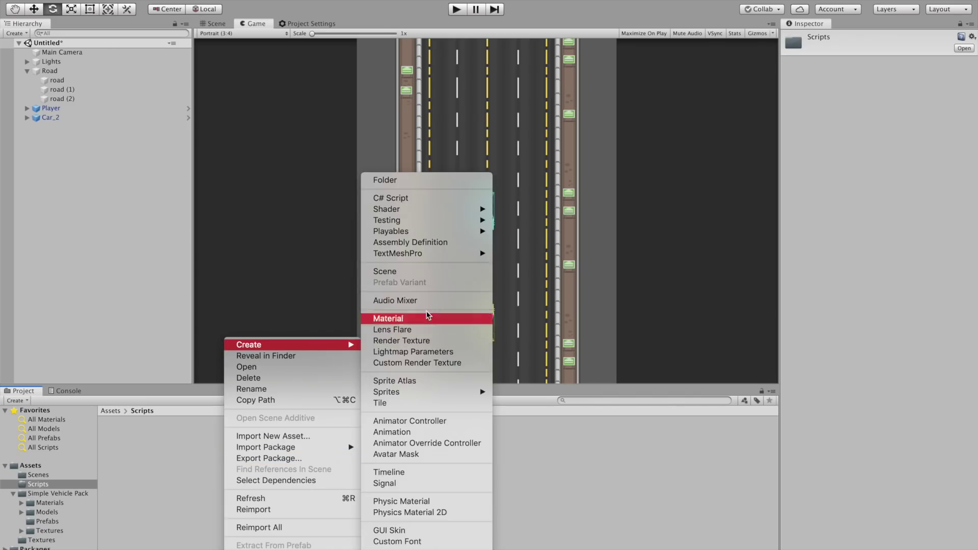
left_click(482, 198)
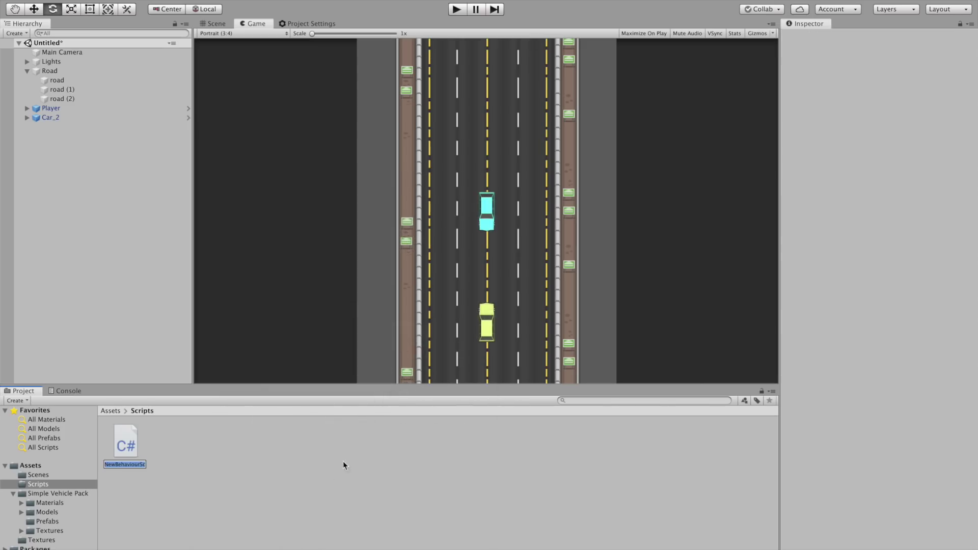
type("MoveObjects")
key("Return")
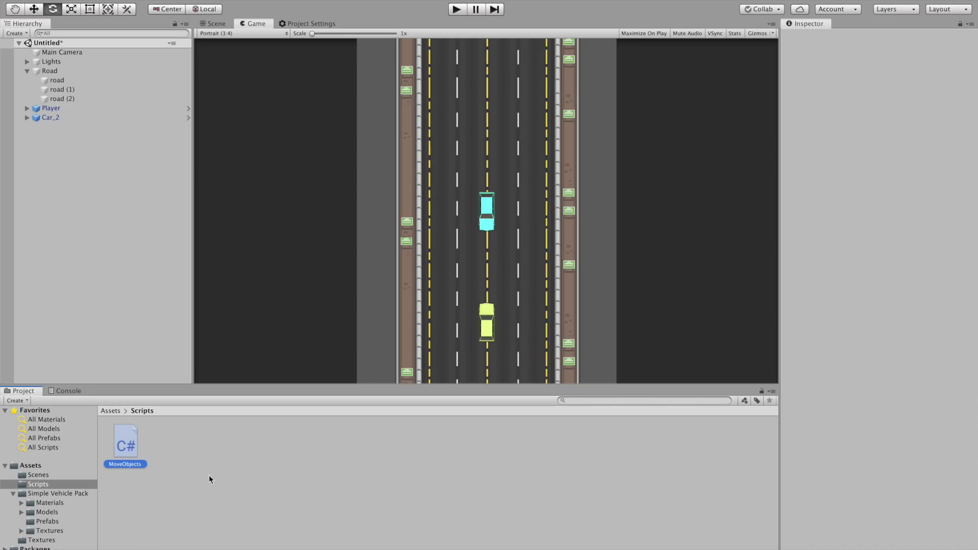
Step: Attach MoveObjects to Car_2 and apply the override to the Car_2 prefab
left_click(50, 117)
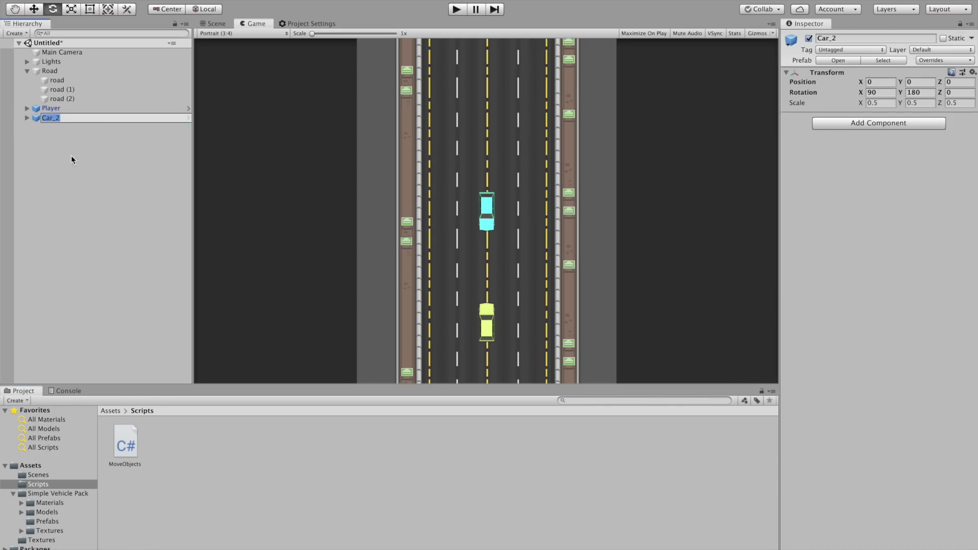
left_click_drag(133, 452, 868, 156)
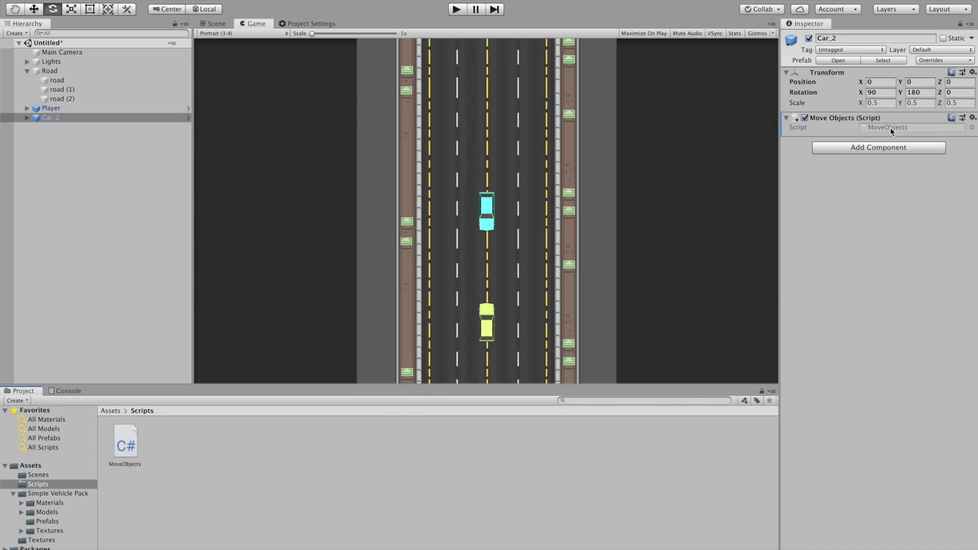
left_click(950, 61)
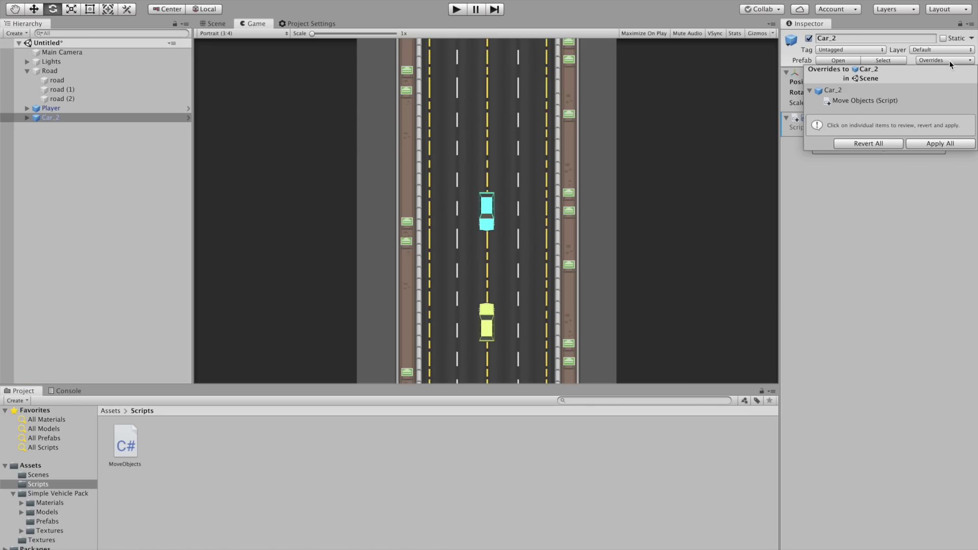
left_click(926, 147)
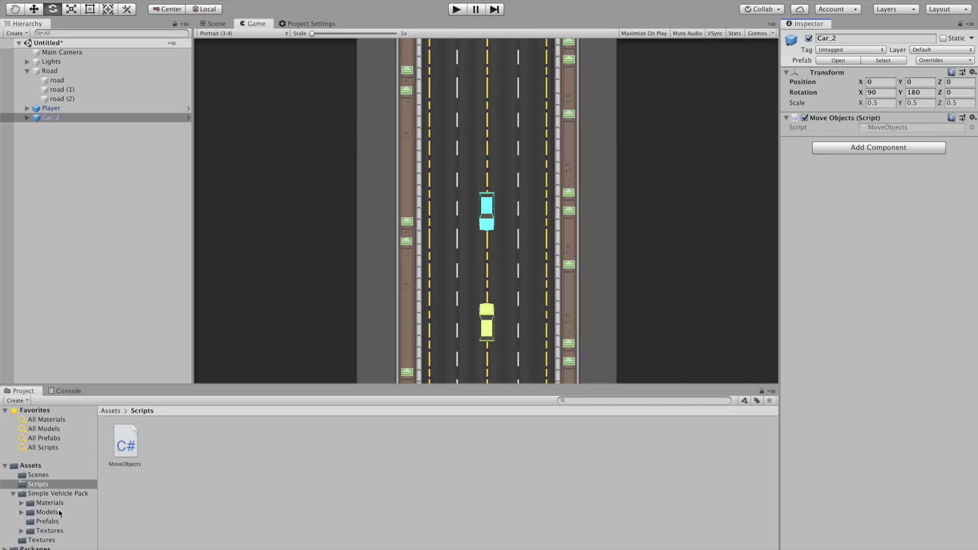
Step: Browse the vehicle prefabs, looking at Car_2, Taxi and Car_3
left_click(50, 521)
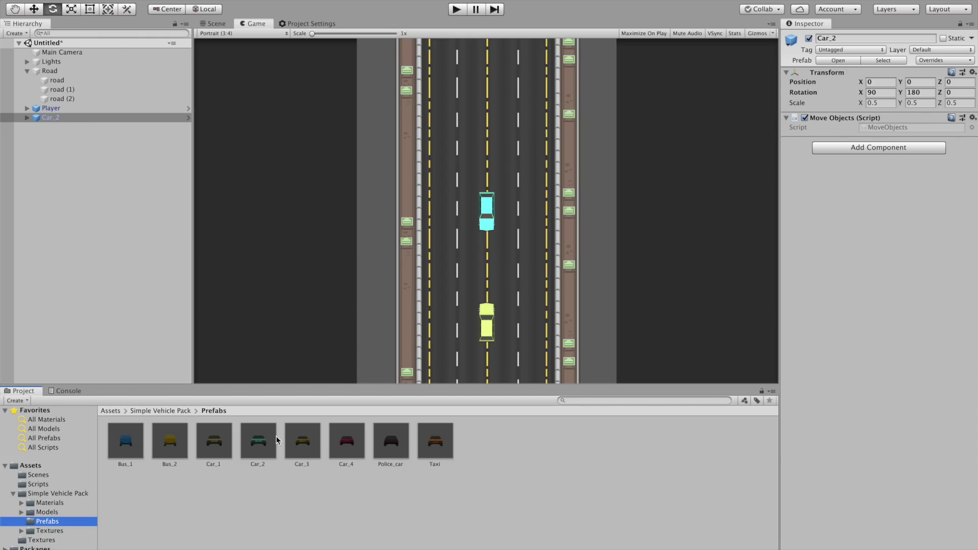
left_click(260, 453)
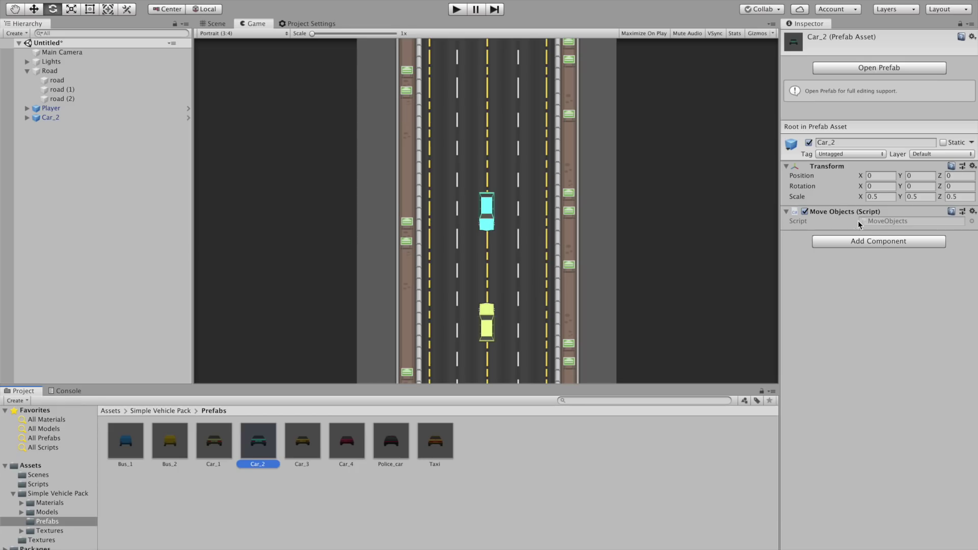
left_click(317, 441)
left_click(358, 443)
left_click(377, 445)
left_click(429, 439)
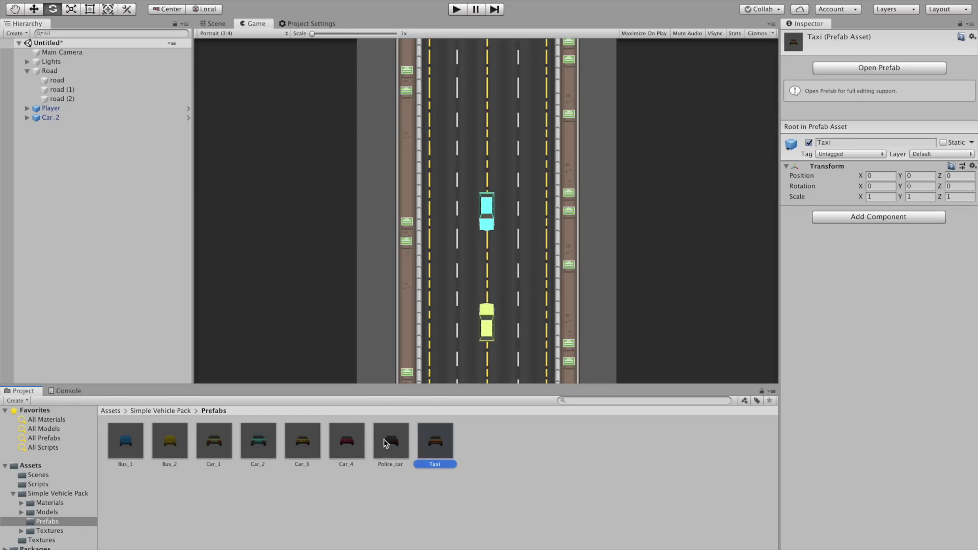
left_click(303, 447)
Step: Drop a test Car_3 into the scene, delete it, and reselect Car_2
left_click_drag(303, 449, 90, 168)
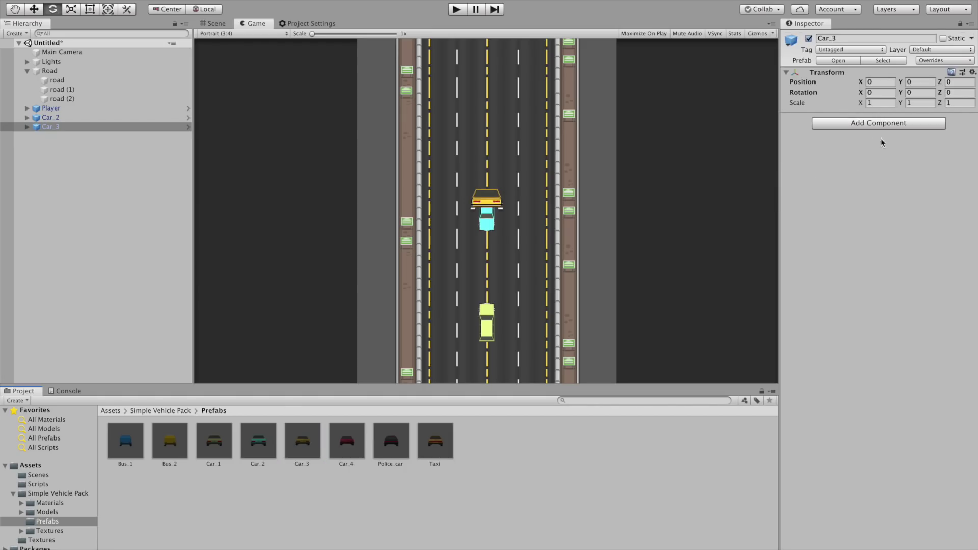
left_click(103, 127)
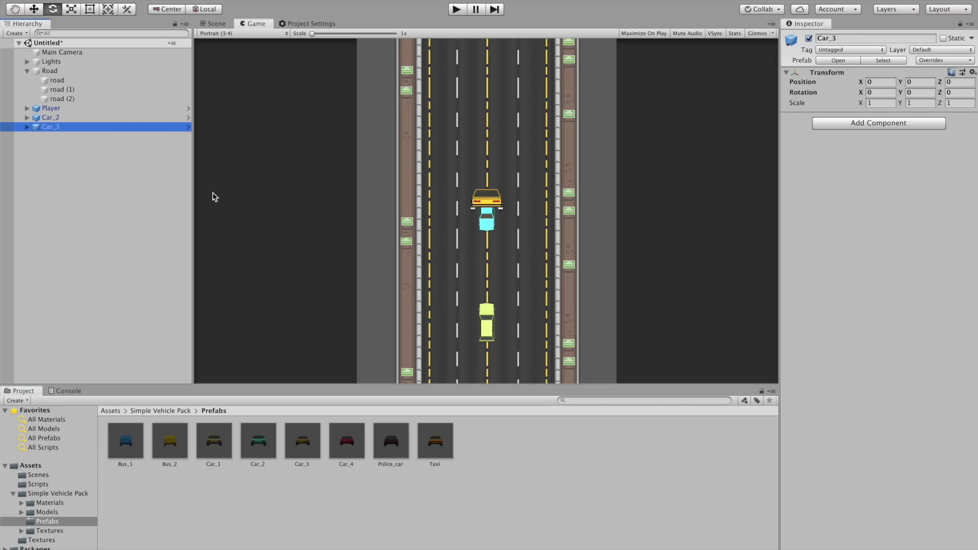
key("Delete")
left_click(71, 118)
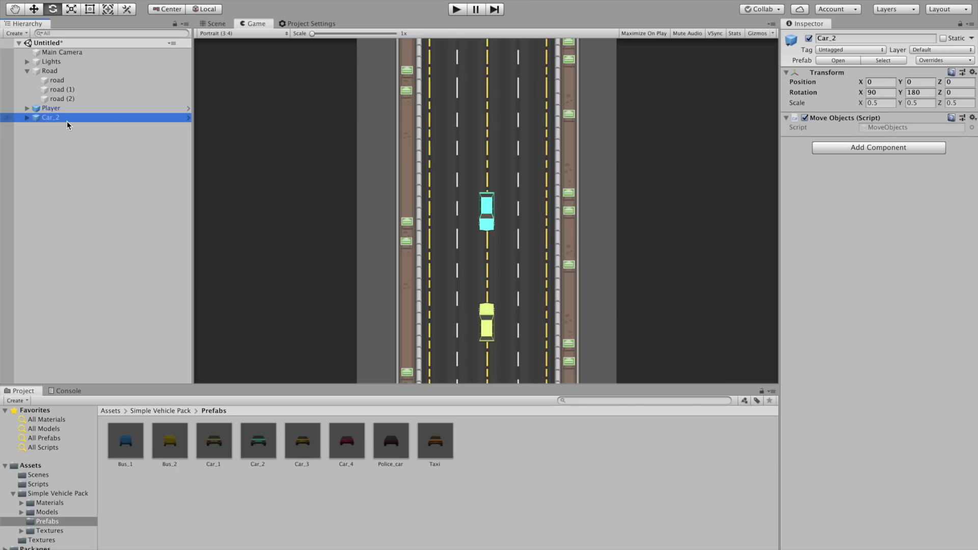
left_click(888, 128)
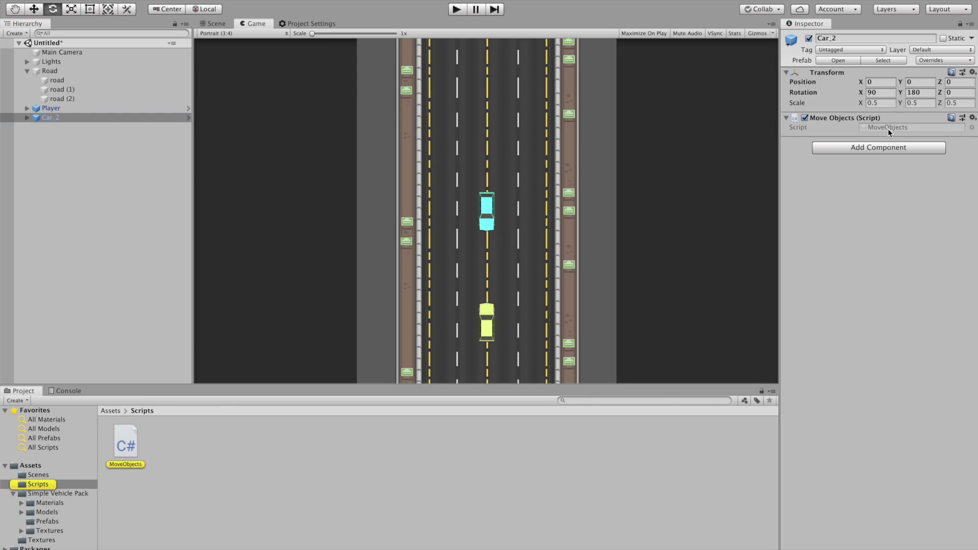
Step: Open MoveObjects in Visual Studio and keep Visual Studio as the External Script Editor in Preferences
double_click(888, 128)
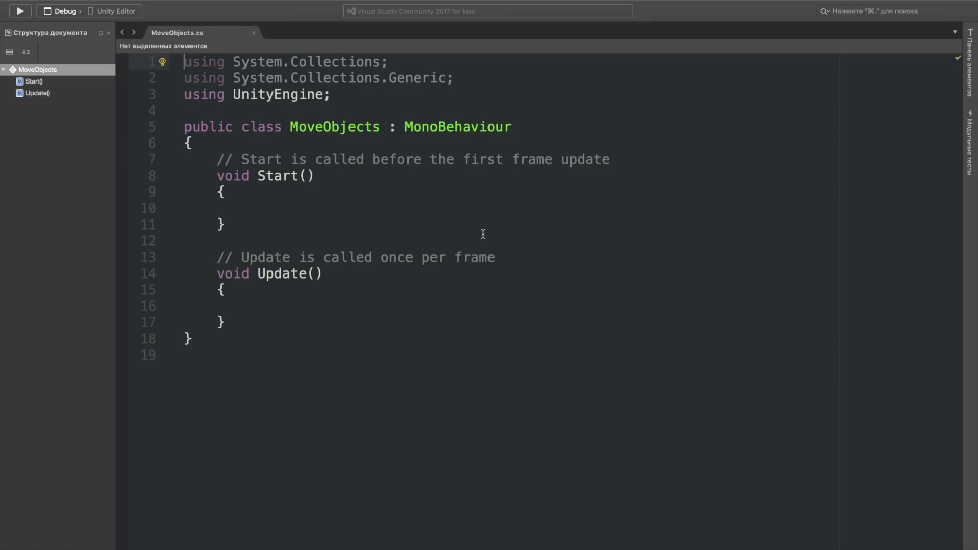
key("super+Tab")
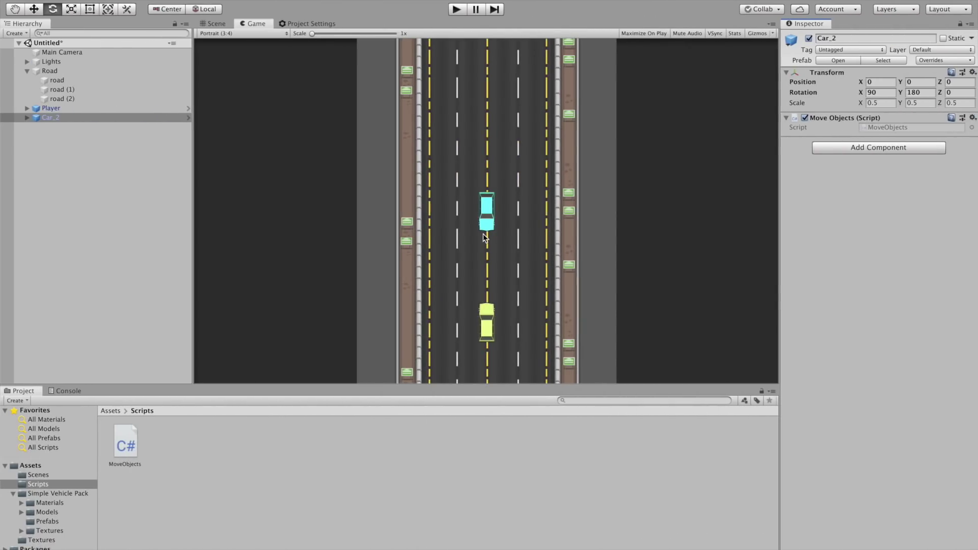
left_click(41, 6)
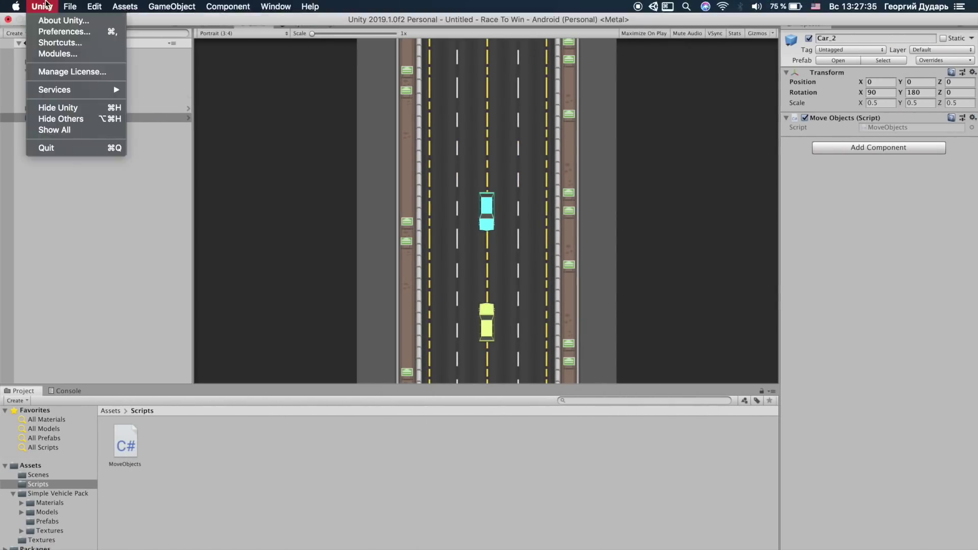
left_click(53, 32)
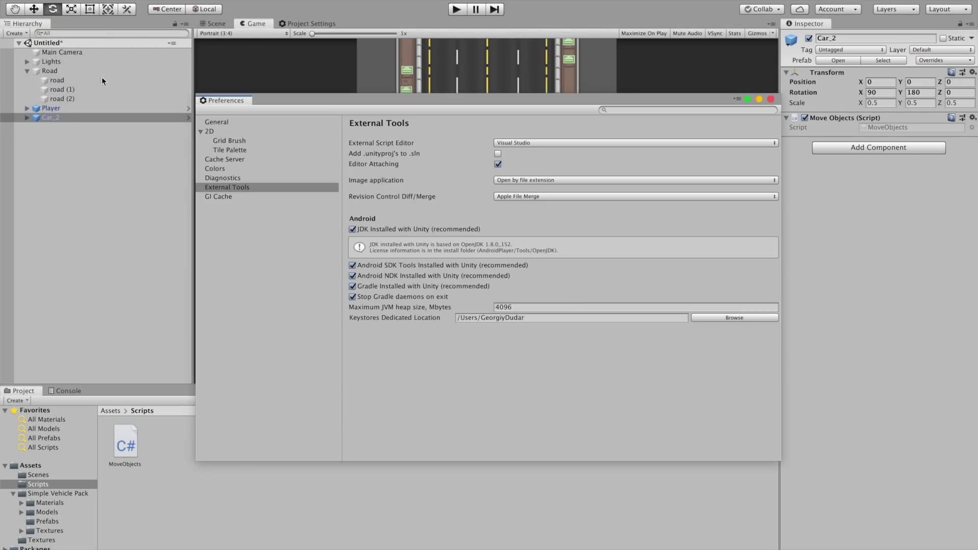
left_click(236, 189)
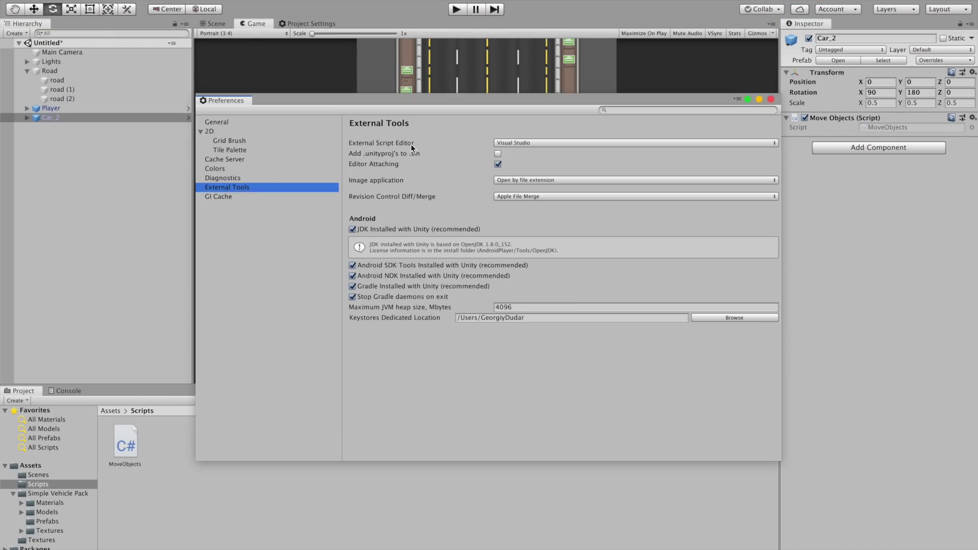
left_click(523, 143)
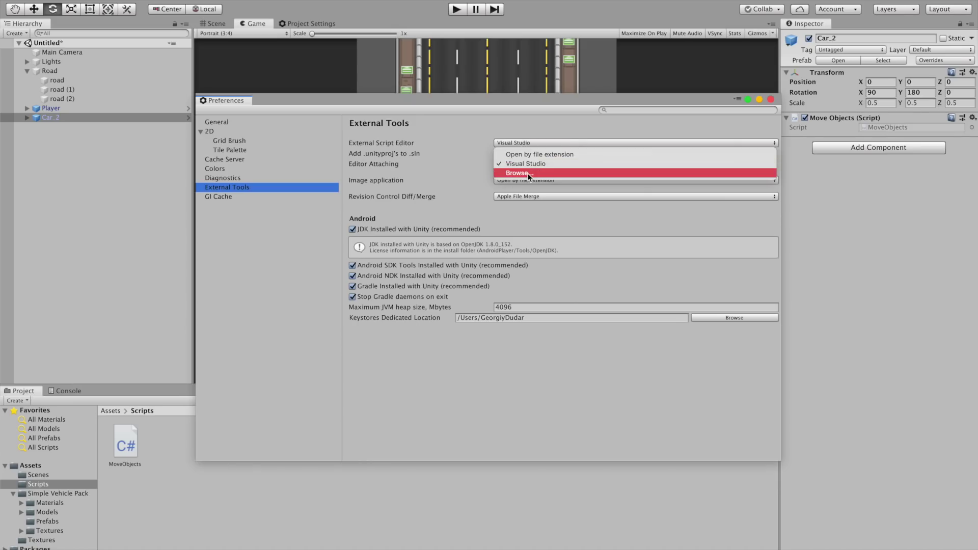
left_click(515, 221)
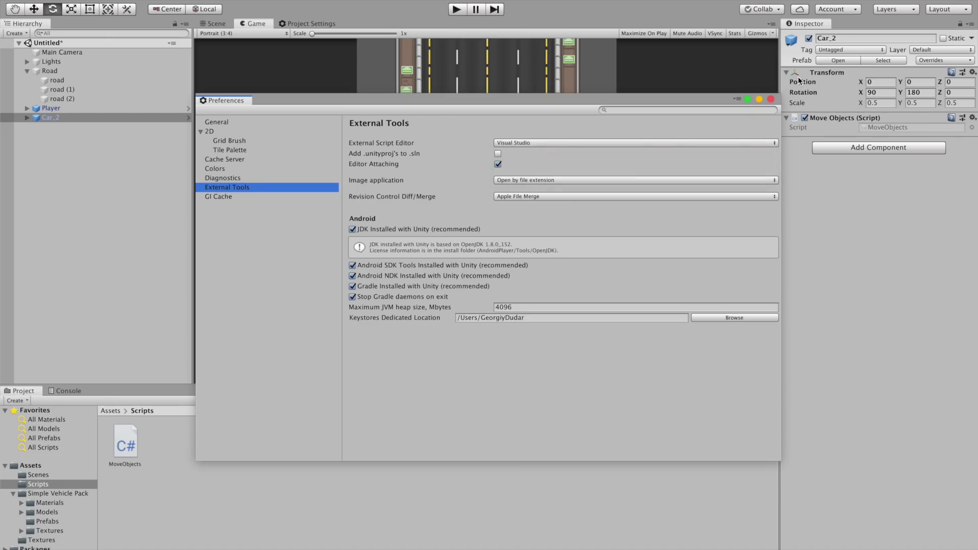
left_click(771, 99)
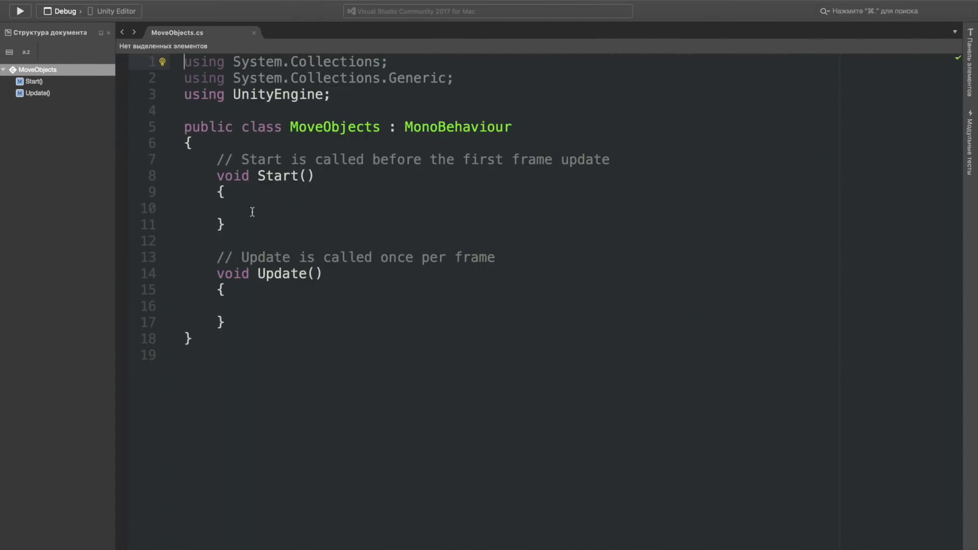
Step: Delete the Start method and template comments, and tidy the braces and blank lines
left_click_drag(496, 258, 218, 154)
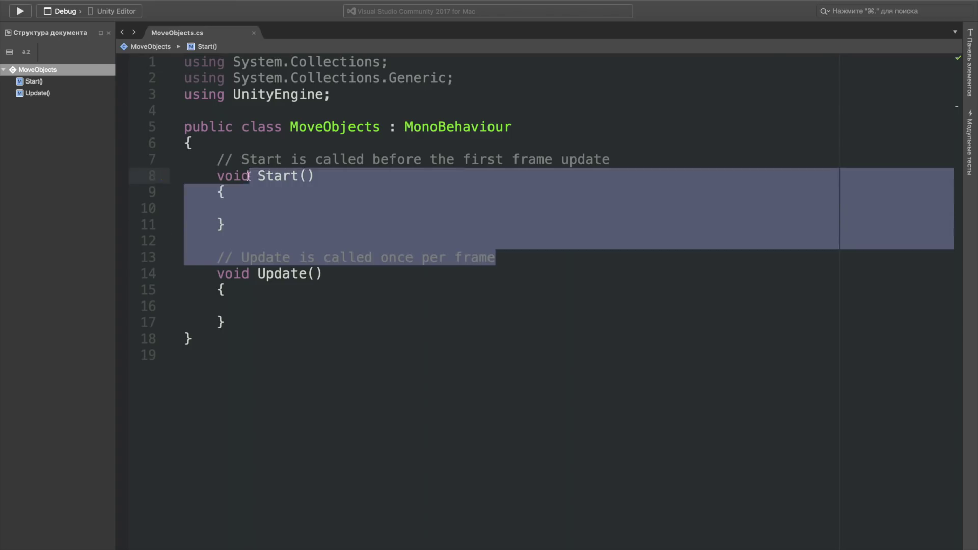
key("BackSpace")
key("Down")
key("Down")
key("BackSpace")
key("BackSpace")
key("BackSpace")
key("BackSpace")
key("BackSpace")
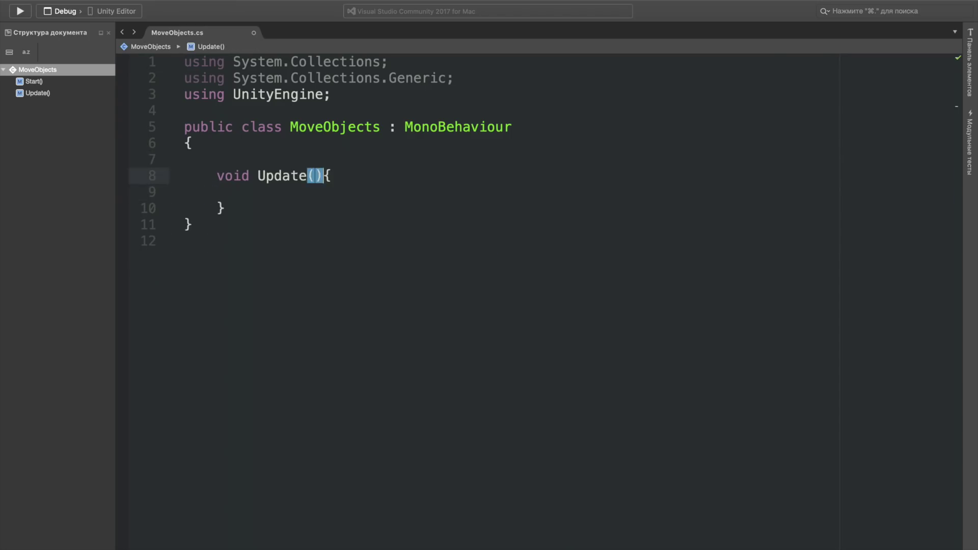
left_click(188, 143)
key("BackSpace")
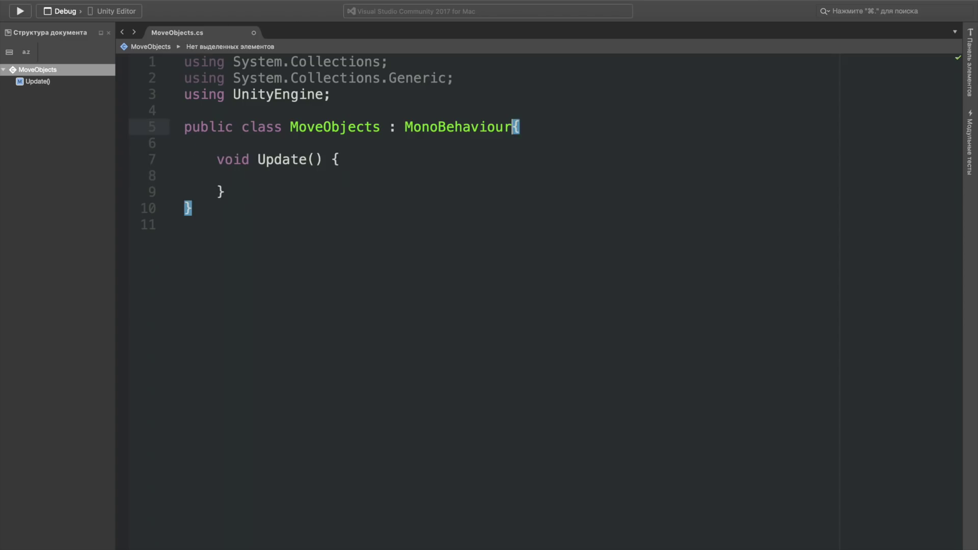
left_click(280, 180)
left_click(280, 194)
key("Return")
left_click(314, 175)
Step: Rename the Update method to FixedUpdate
left_click(259, 160)
type("Fixed")
left_click(298, 172)
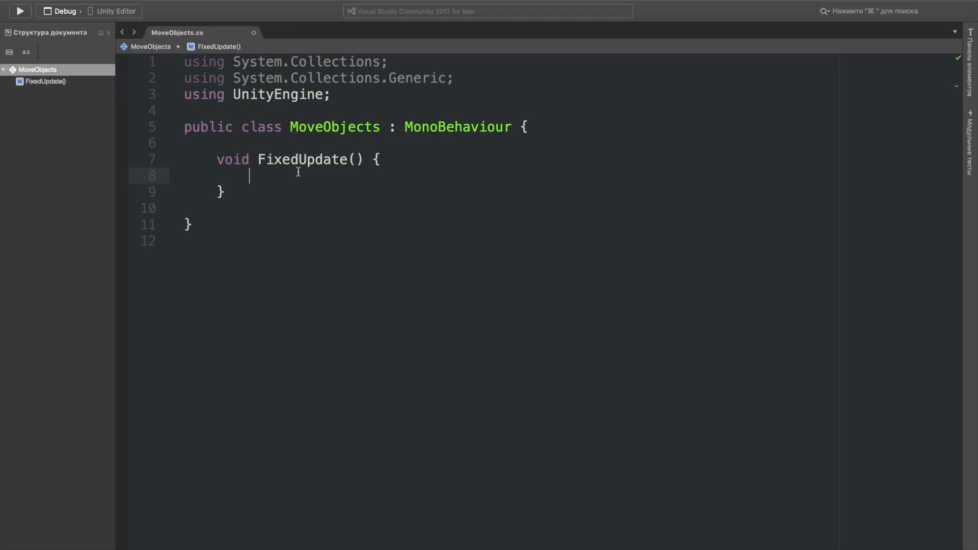
left_click_drag(348, 160, 251, 159)
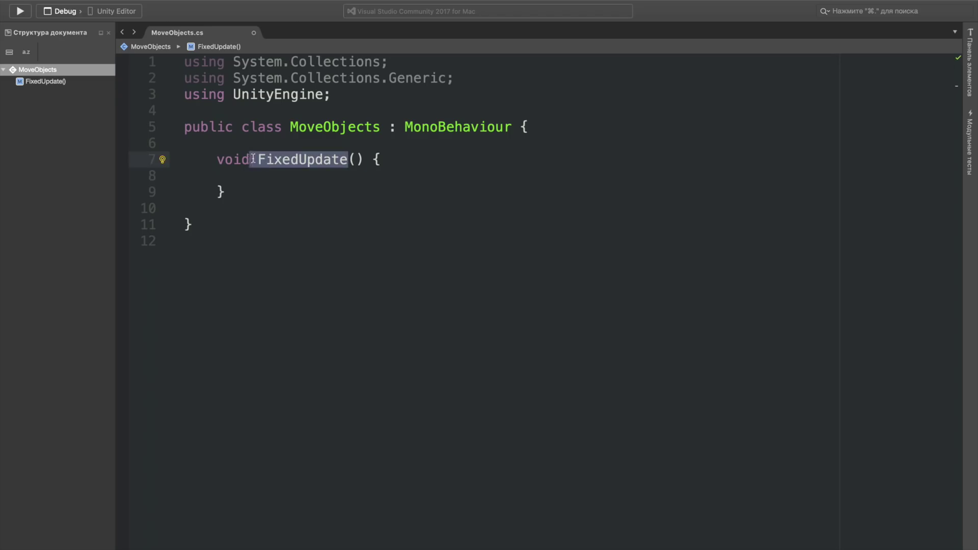
key("super+Tab")
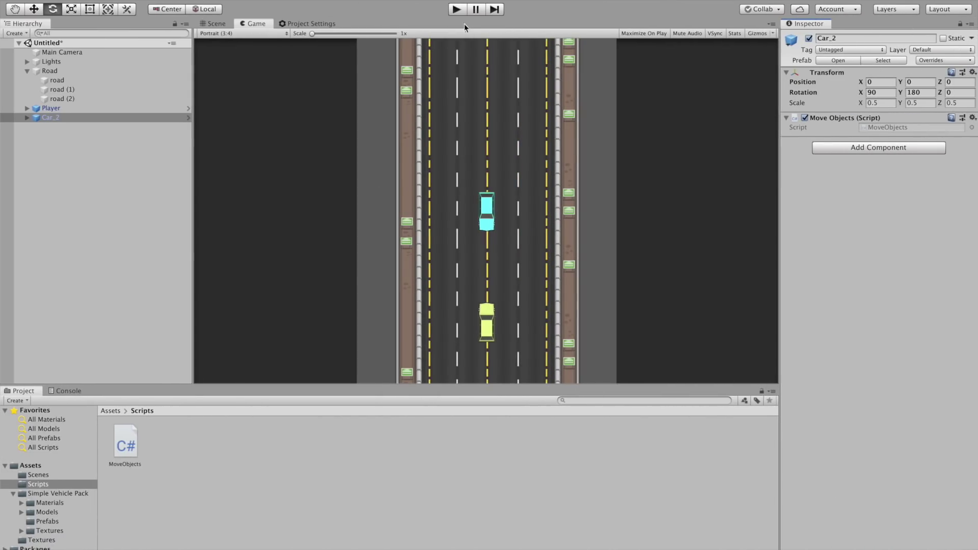
Step: Start the FixedUpdate body with transform.Translate(); using autocomplete
key("super+Tab")
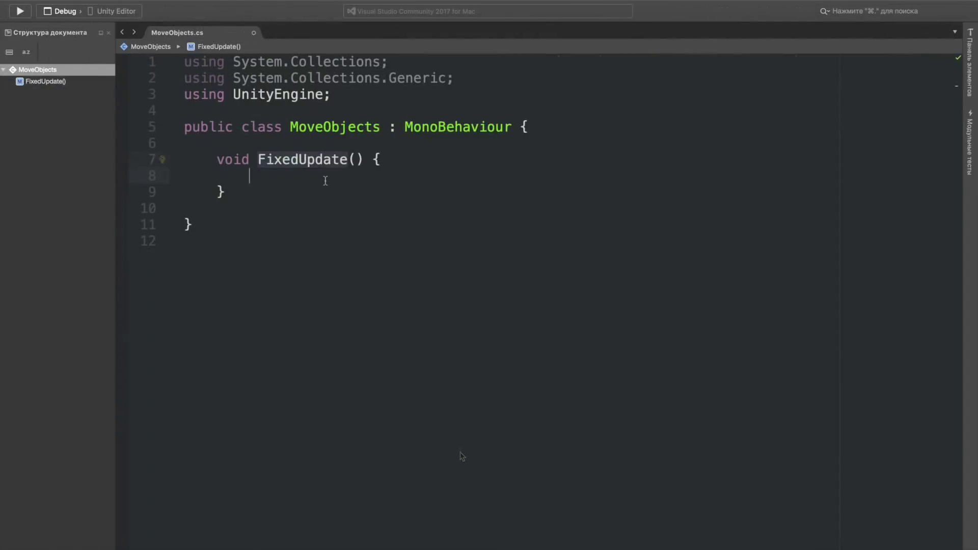
type("tra")
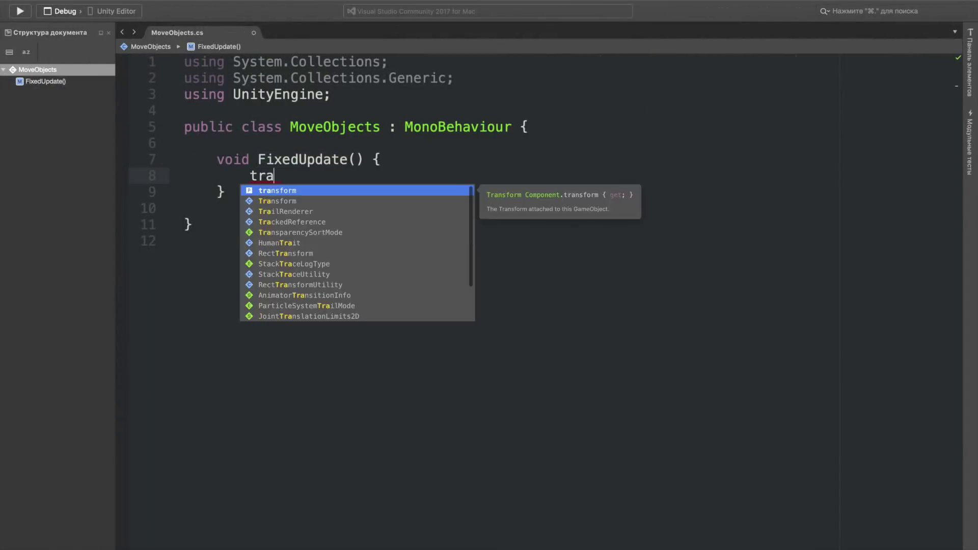
key("Return")
type(".")
key("super+Tab")
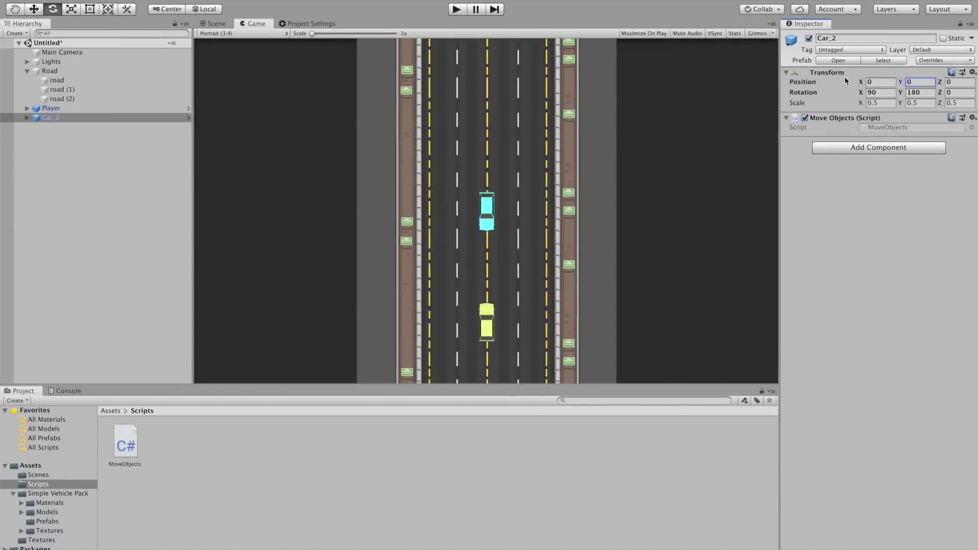
key("super+Tab")
type("Tra")
key("Return")
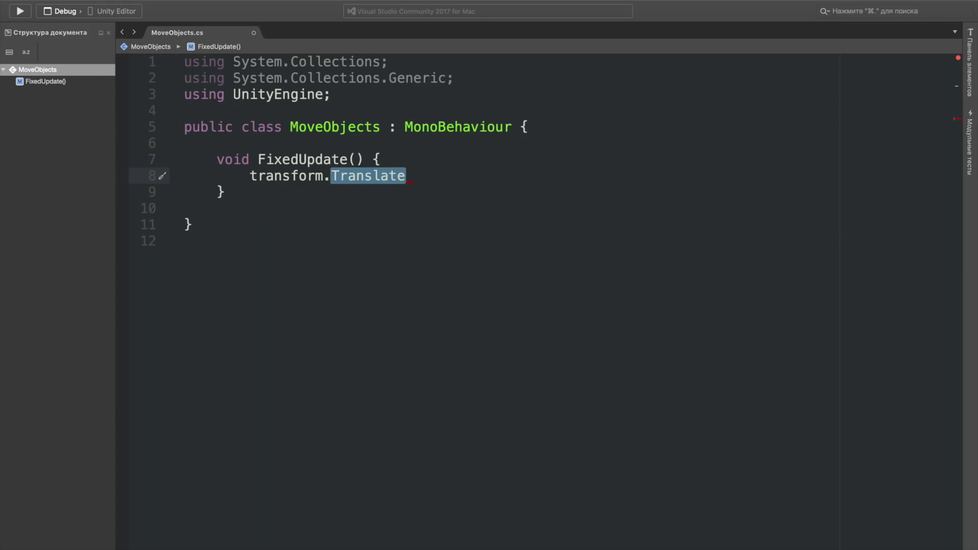
type("();")
key("Left")
key("Left")
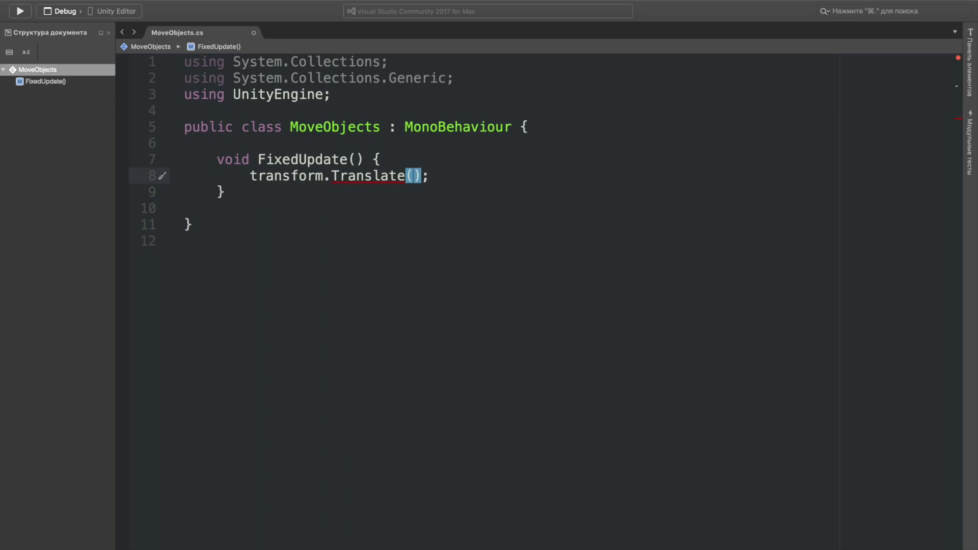
Step: In Unity, drag Car_2's position down the road, then set it back to 0
key("super+Tab")
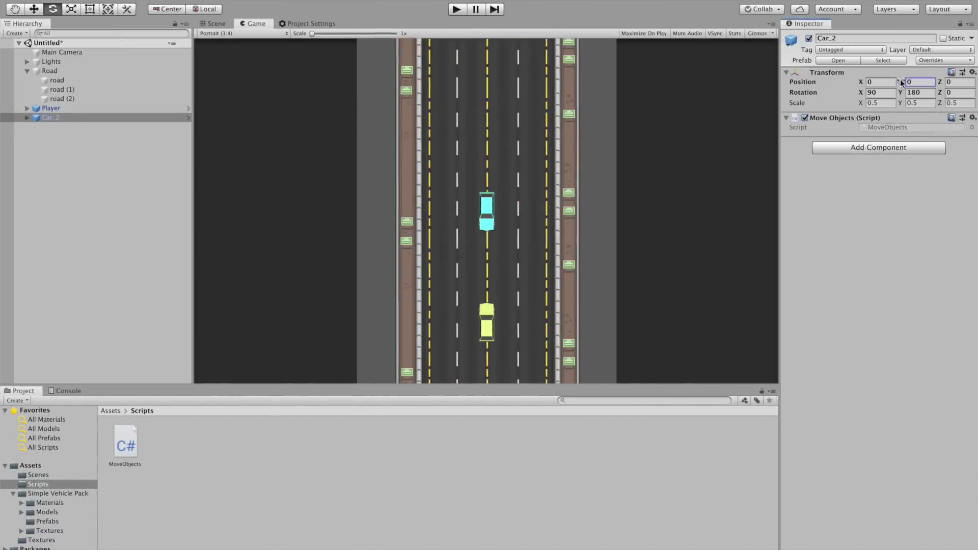
left_click_drag(900, 80, 880, 78)
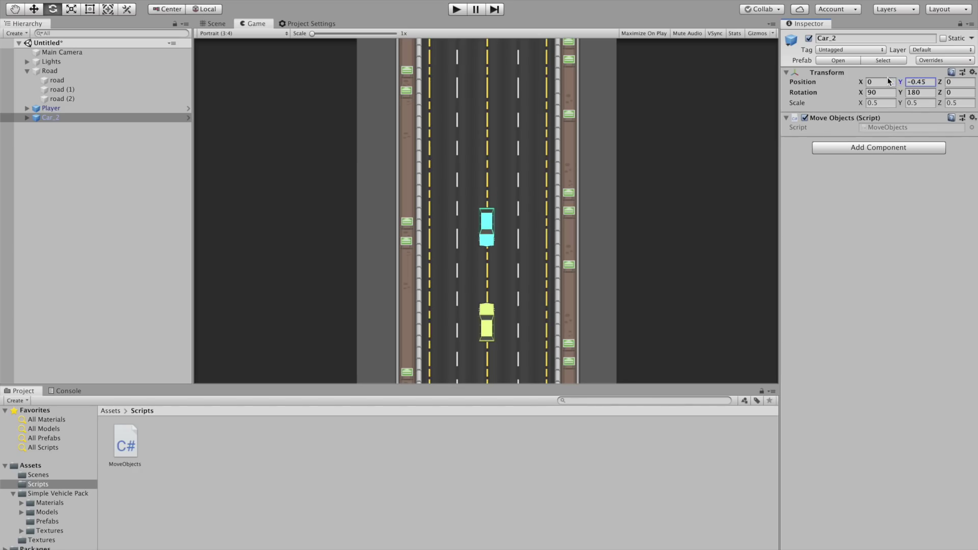
left_click_drag(880, 80, 870, 78)
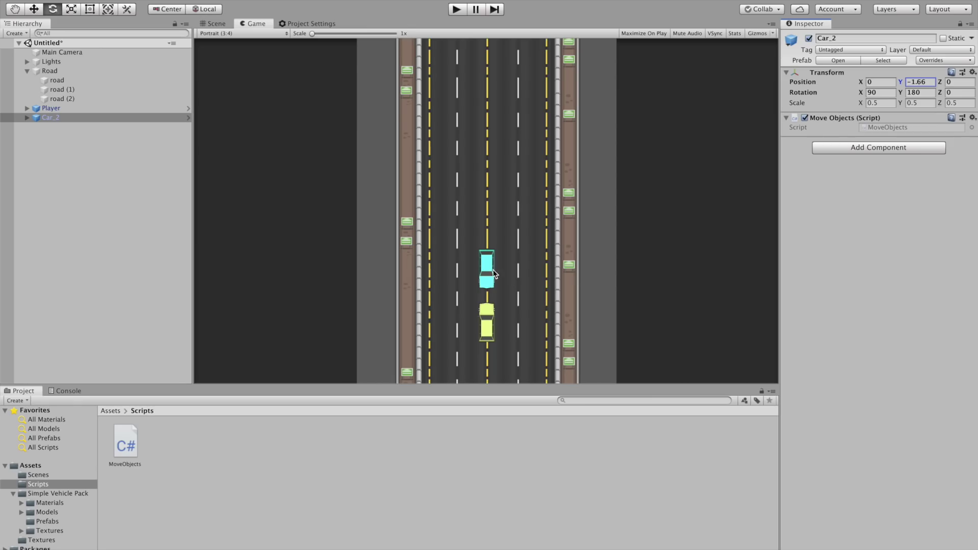
type("0")
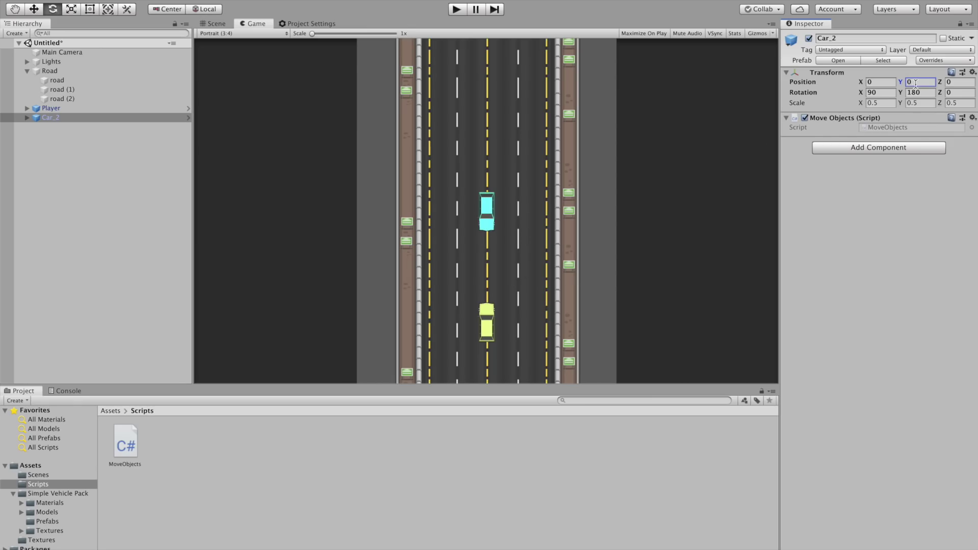
Step: Pass Vector3.forward * Time.deltaTime into the Translate call
key("super+Tab")
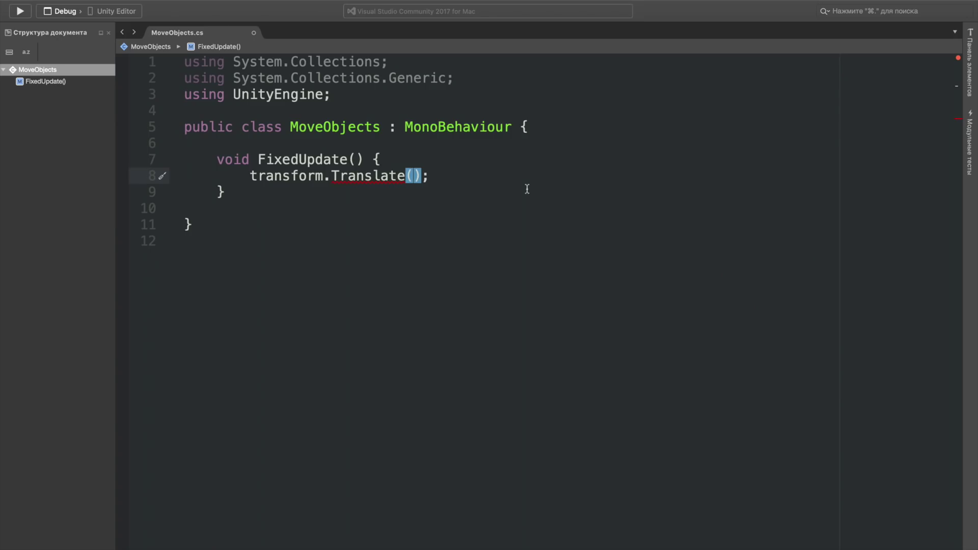
type("Vec")
key("Return")
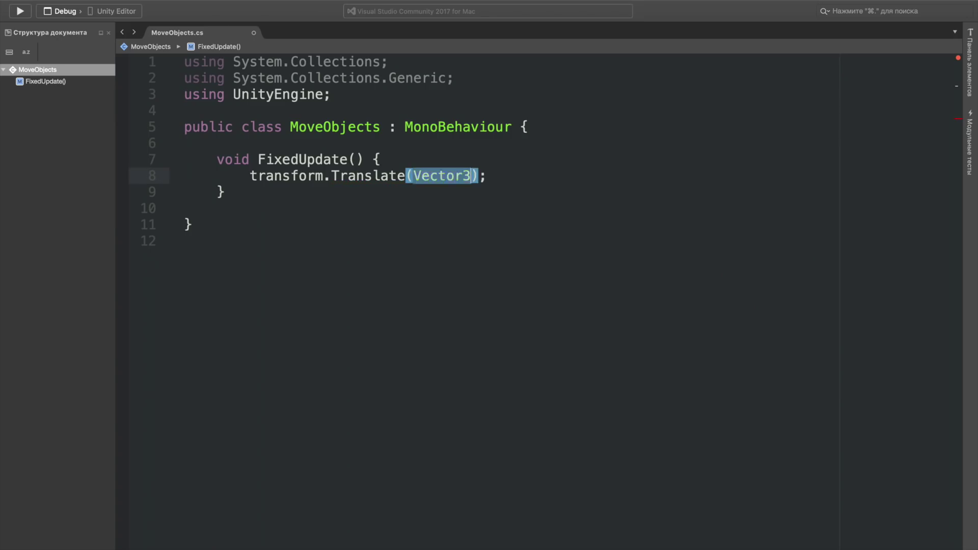
type(".")
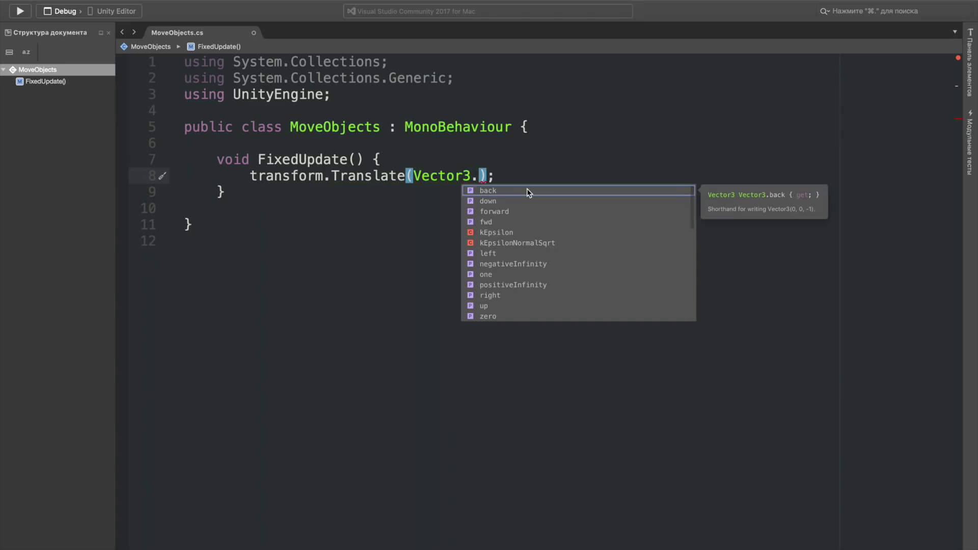
type("fo")
key("Return")
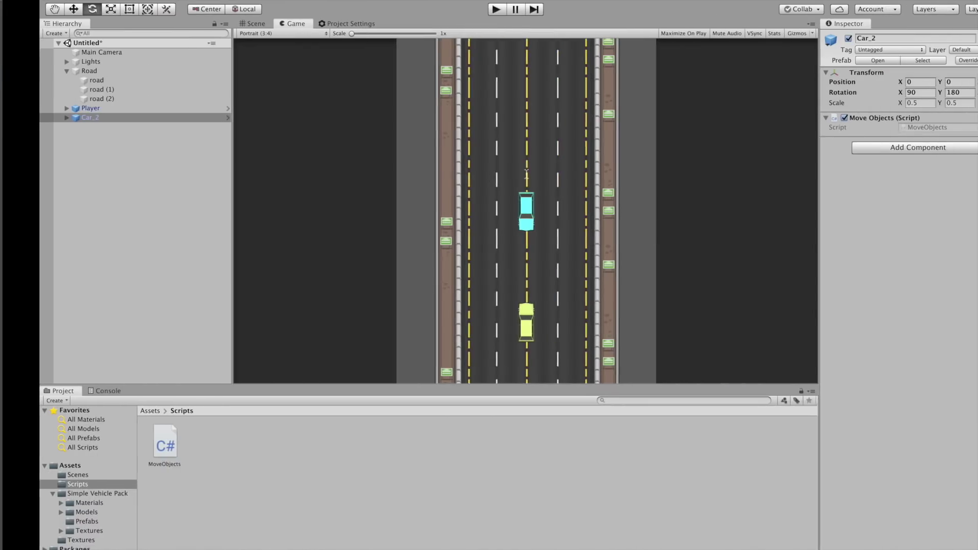
left_click(906, 82)
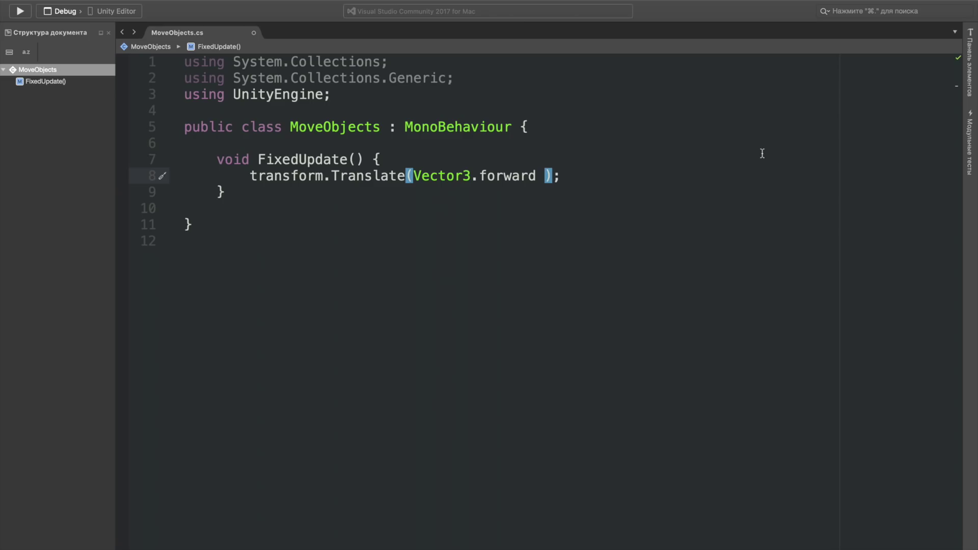
type("* Tim")
key("Return")
type(".de")
key("Return")
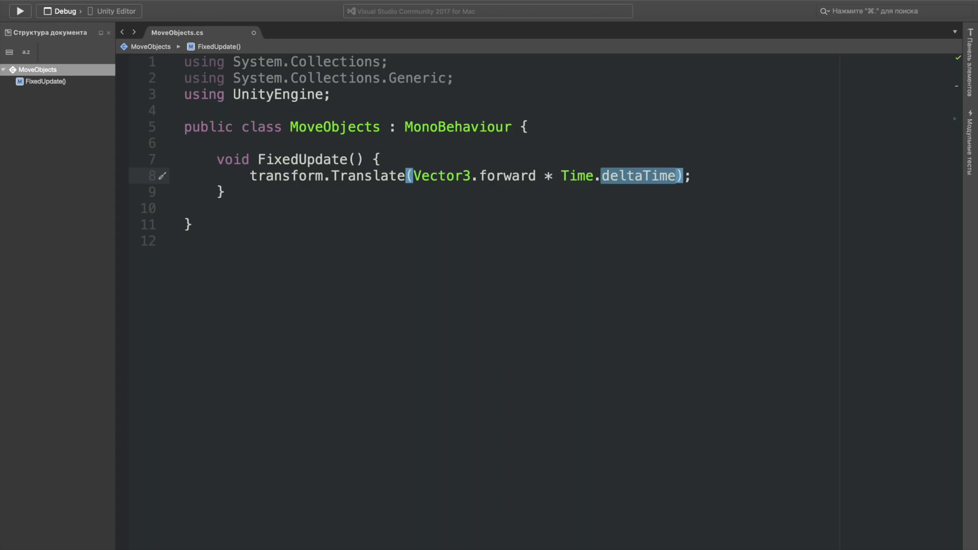
left_click(218, 143)
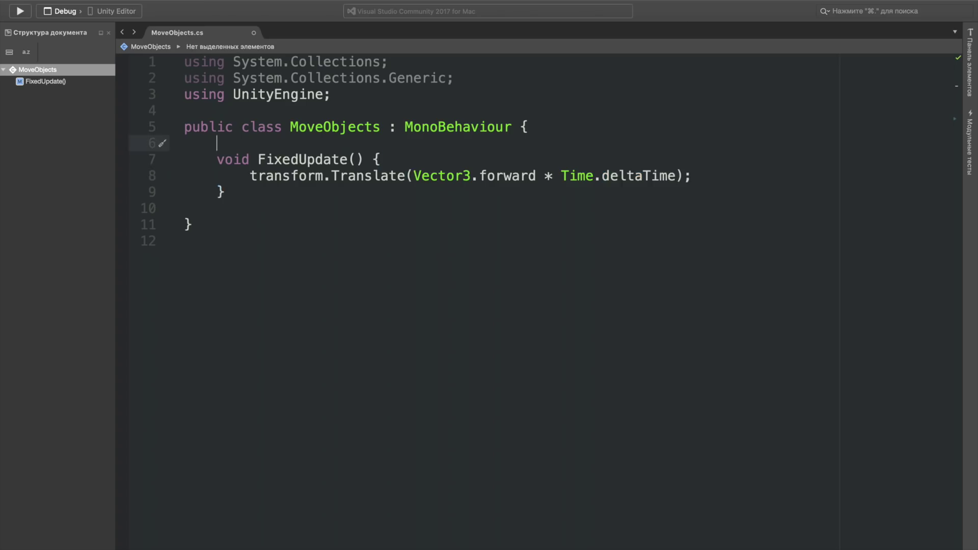
Step: Declare public float speed = 1.5f; above FixedUpdate
key("Return")
key("Return")
key("Up")
type("spe")
key("BackSpace")
key("BackSpace")
key("BackSpace")
type("public ")
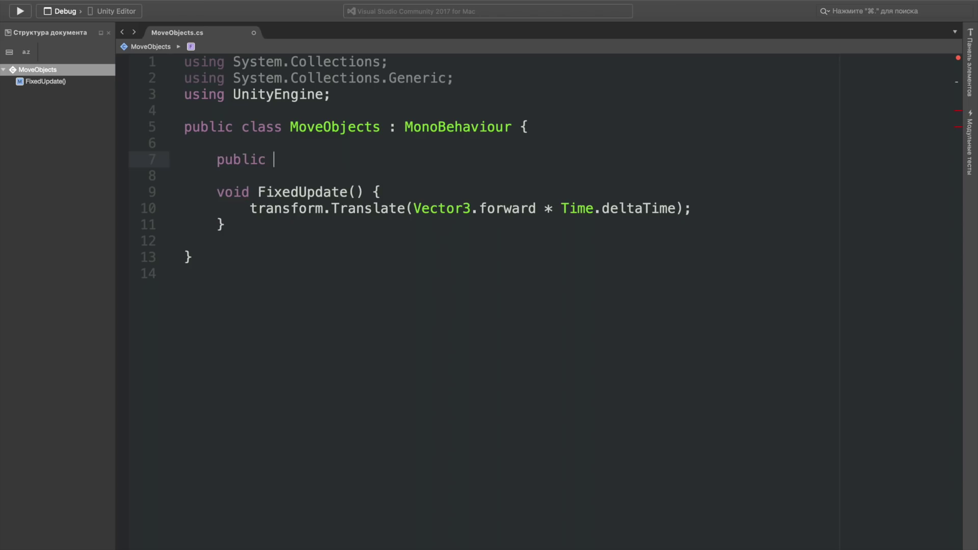
type("int")
key("BackSpace")
key("BackSpace")
key("BackSpace")
key("BackSpace")
type("float speed;")
key("Left")
type("= ")
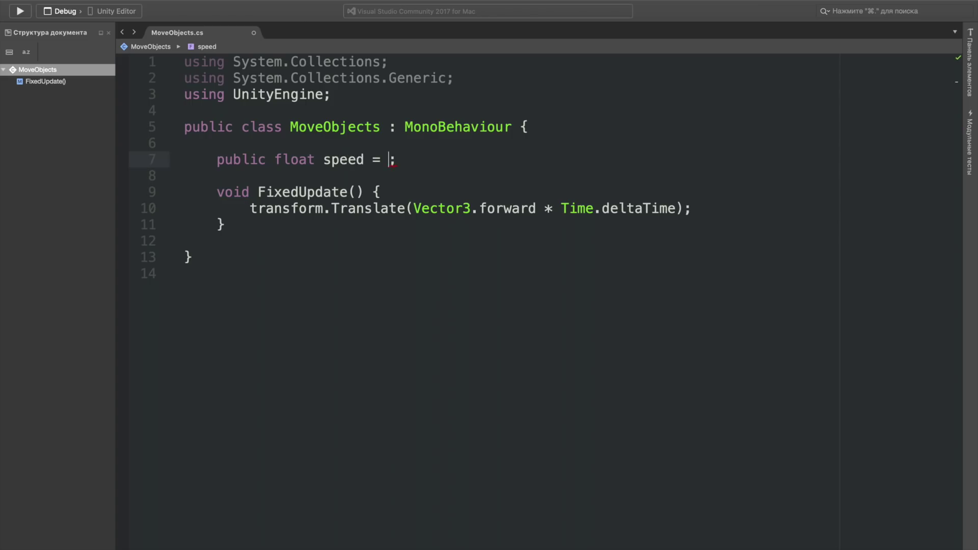
type("1.")
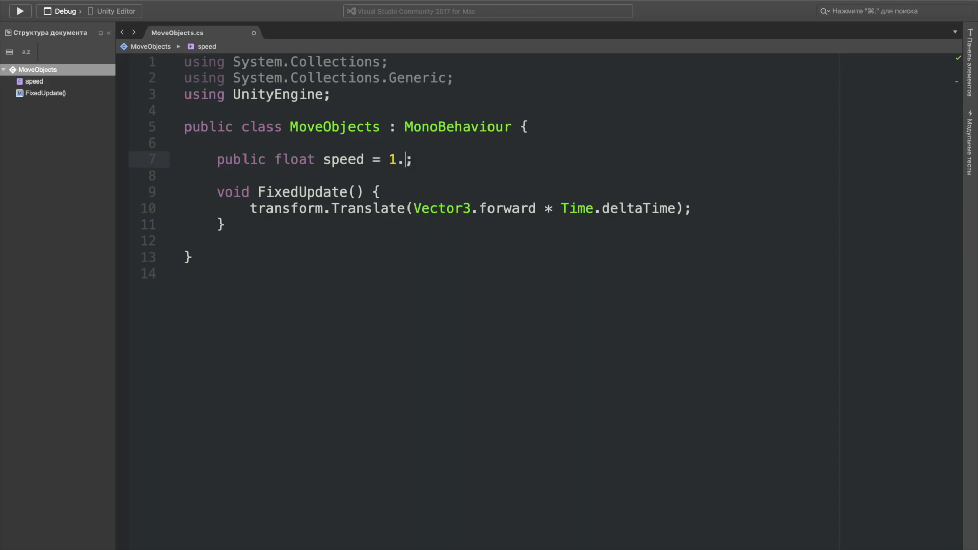
type("5f")
Step: Insert speed * before Time.deltaTime in the Translate call
left_click(553, 209)
type("speed *")
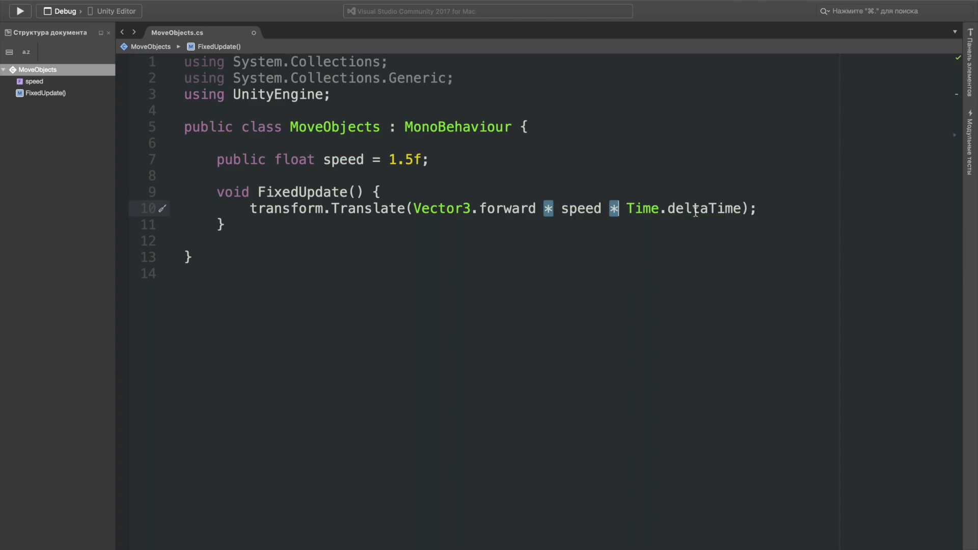
left_click_drag(627, 209, 741, 209)
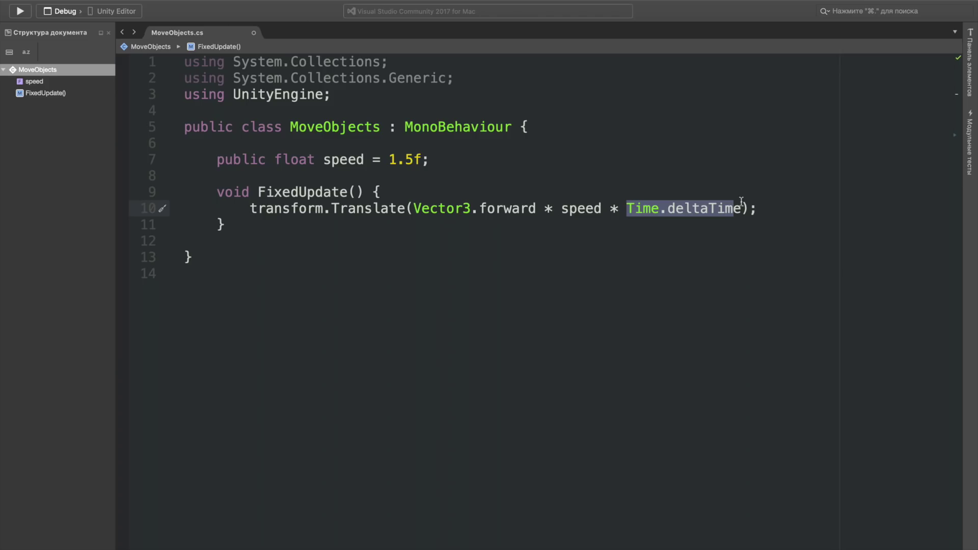
mouse_move(742, 207)
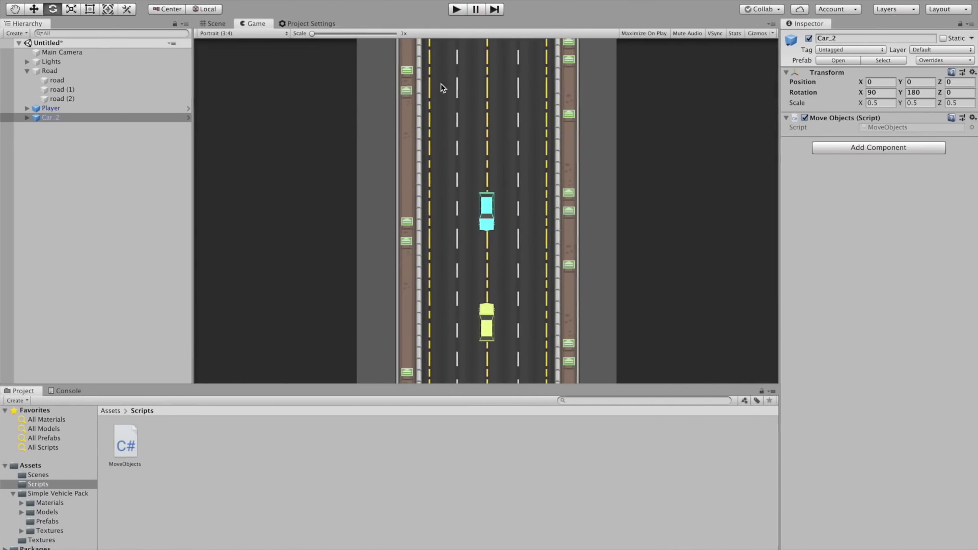
left_click(457, 9)
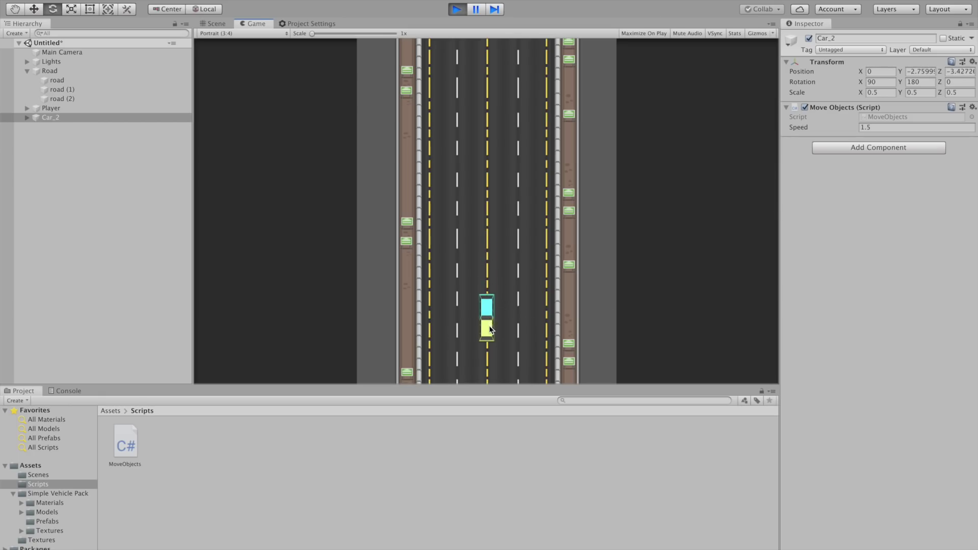
Step: During Play, move Car_2 to Position Y 4.4 and test a Speed of 2
left_click(919, 72)
type("4.4")
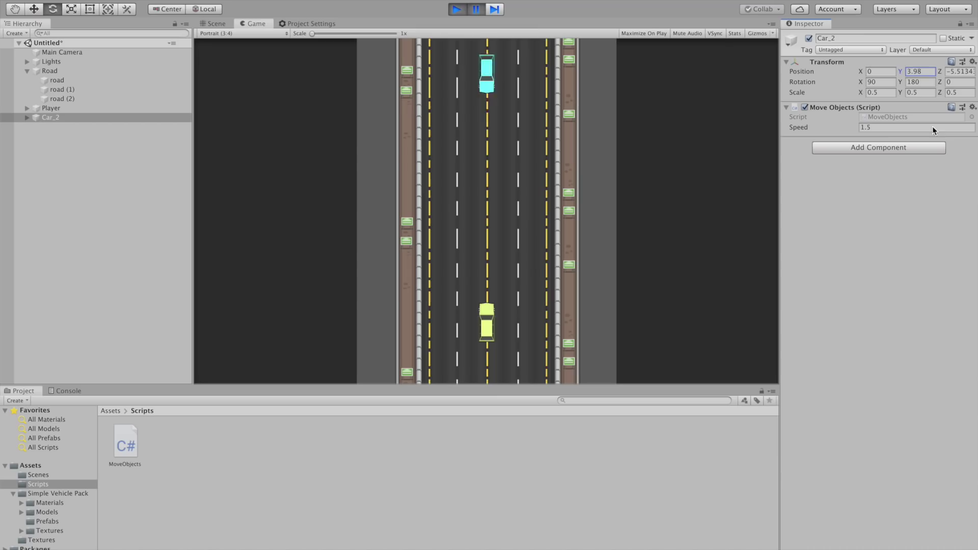
left_click(874, 127)
type("1.2")
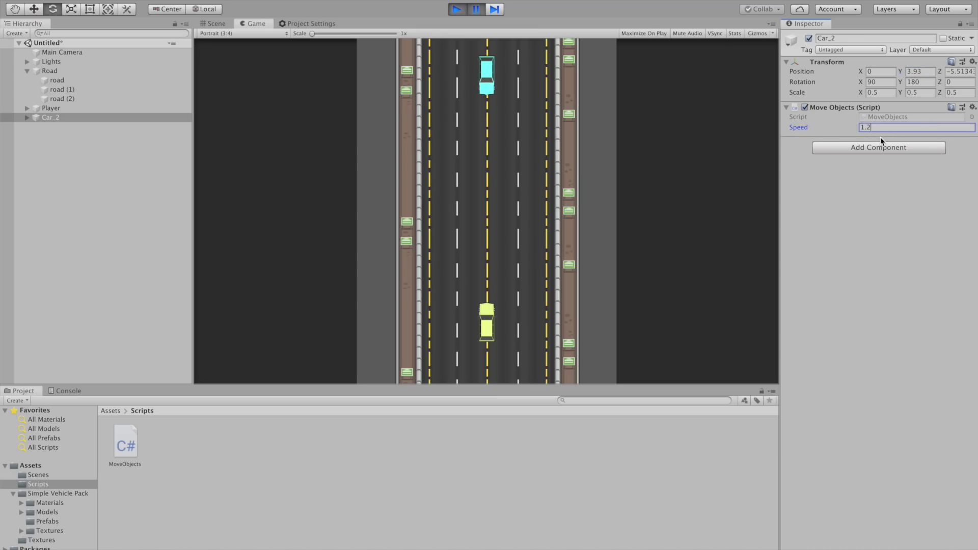
left_click(476, 10)
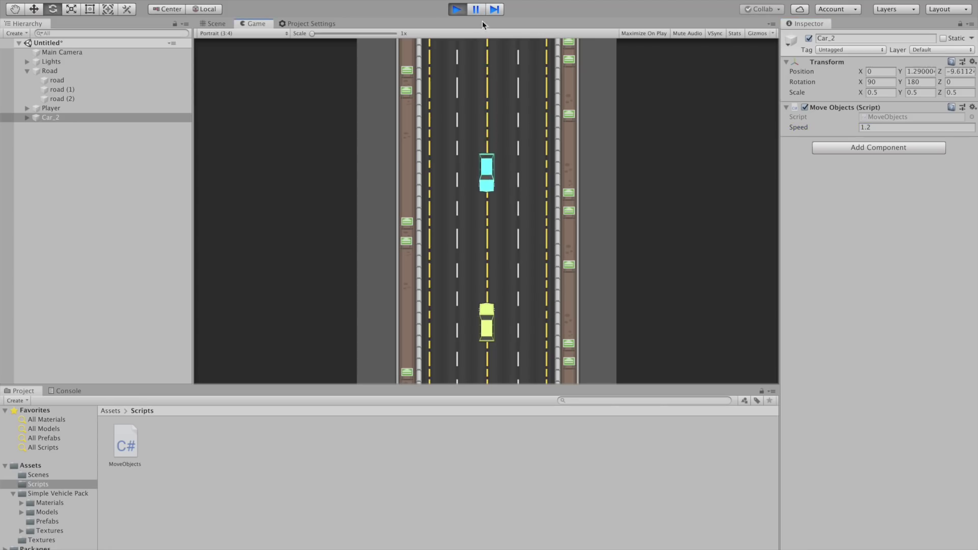
left_click(893, 128)
type("2")
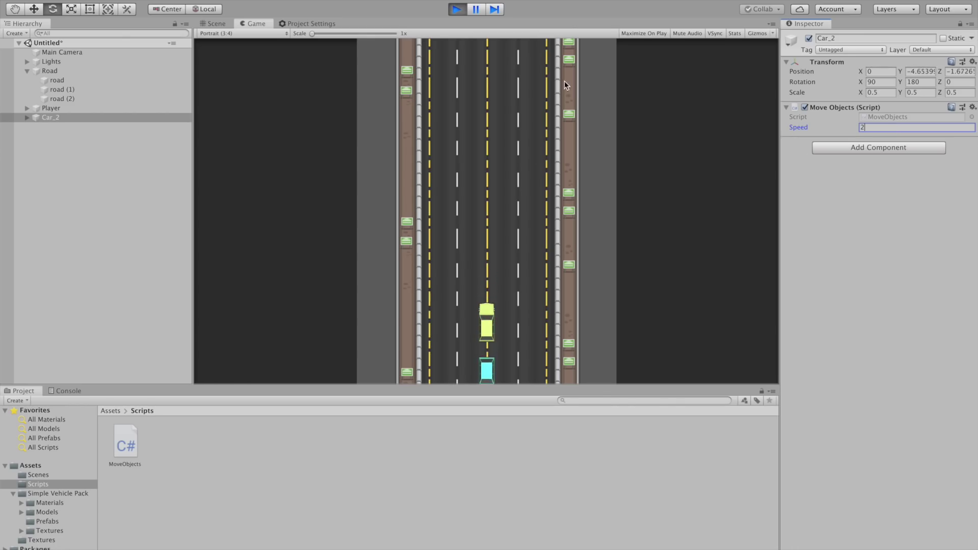
left_click(460, 15)
Step: Change the script's default speed to 2f and set Car_2's Speed to 2
key("super+Tab")
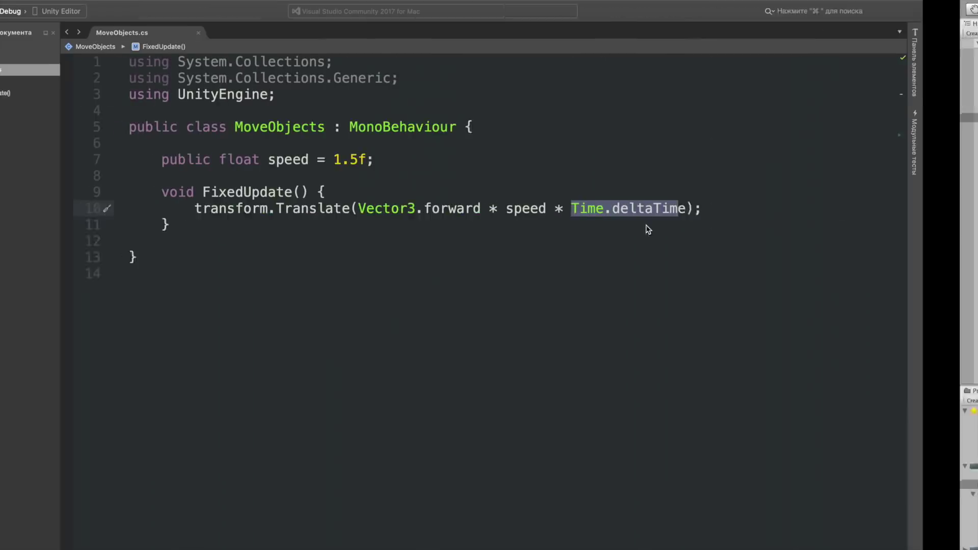
left_click_drag(389, 159, 413, 160)
type("2")
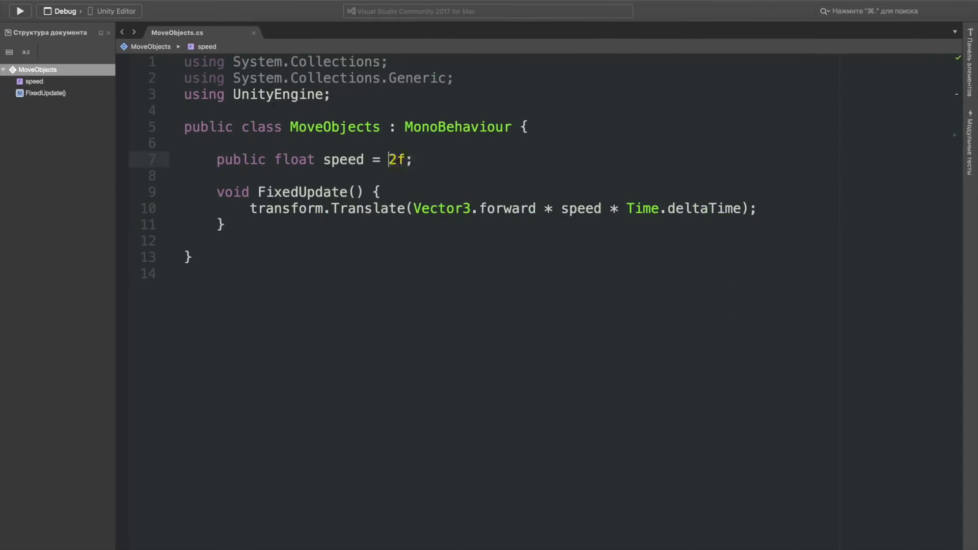
key("super+Tab")
type("2")
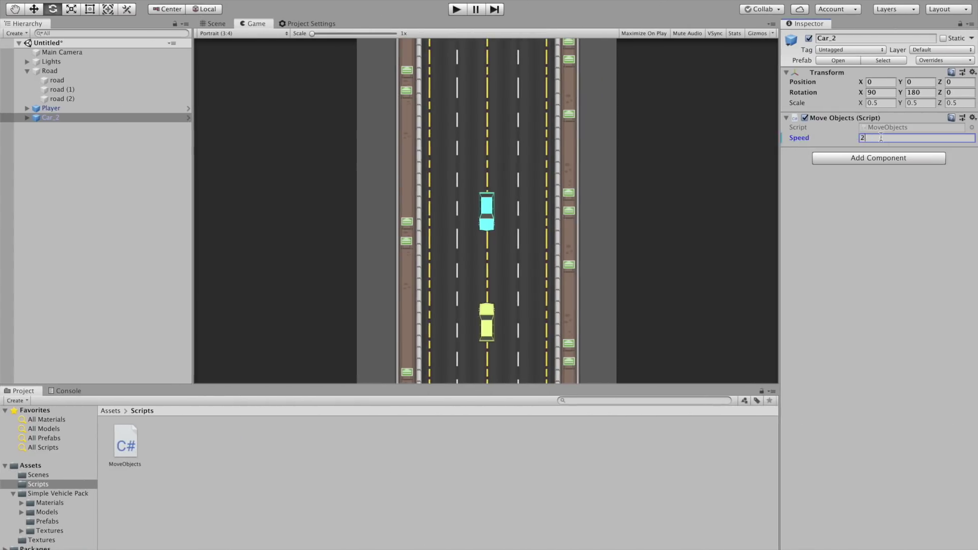
key("Return")
Step: Drag Car_2 down to find the off-screen Y, trying -6 before erasing it
left_click_drag(901, 83, 845, 72)
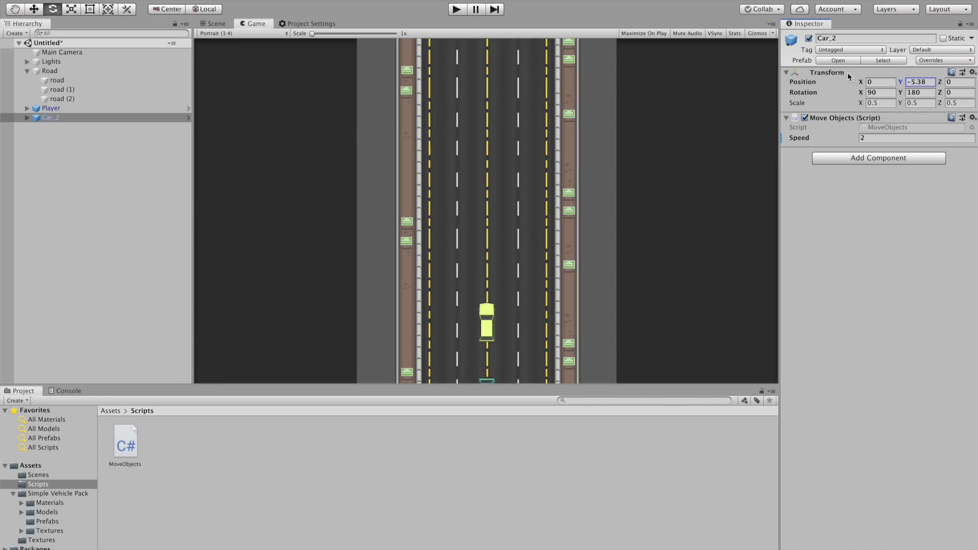
left_click(919, 83)
type("-6")
key("BackSpace")
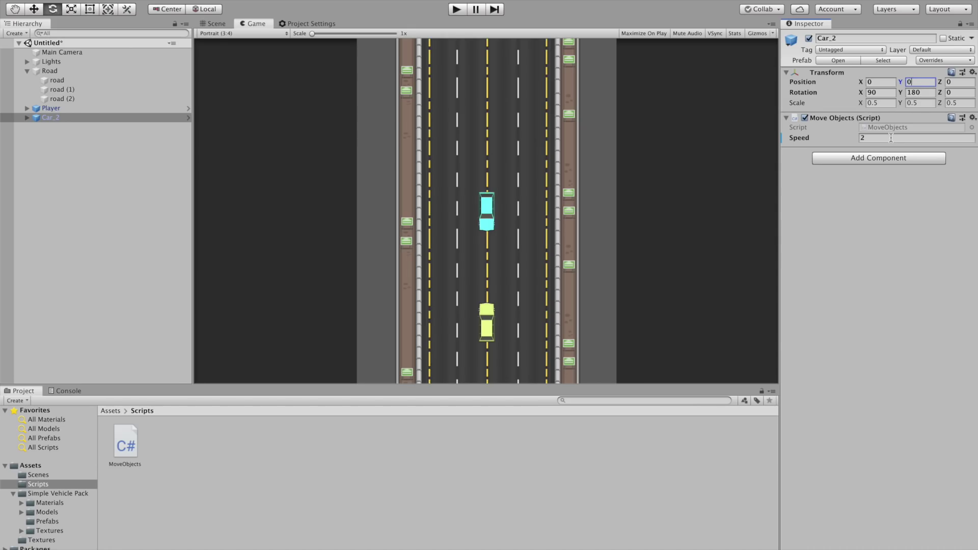
key("super+Tab")
Step: Below the movement line, write the condition 'if (transform.position.y < -6)'
left_click(793, 209)
key("Return")
key("Return")
type("if(")
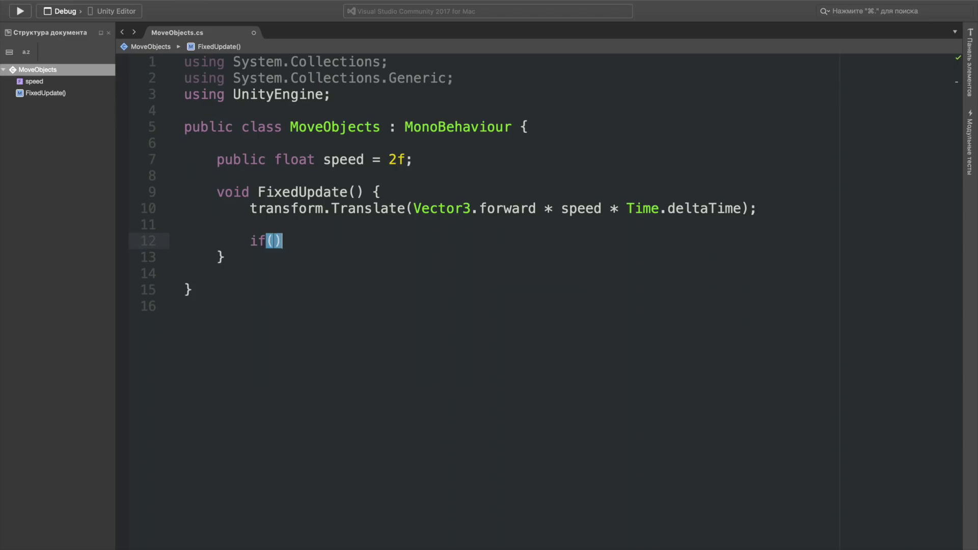
type("ttra")
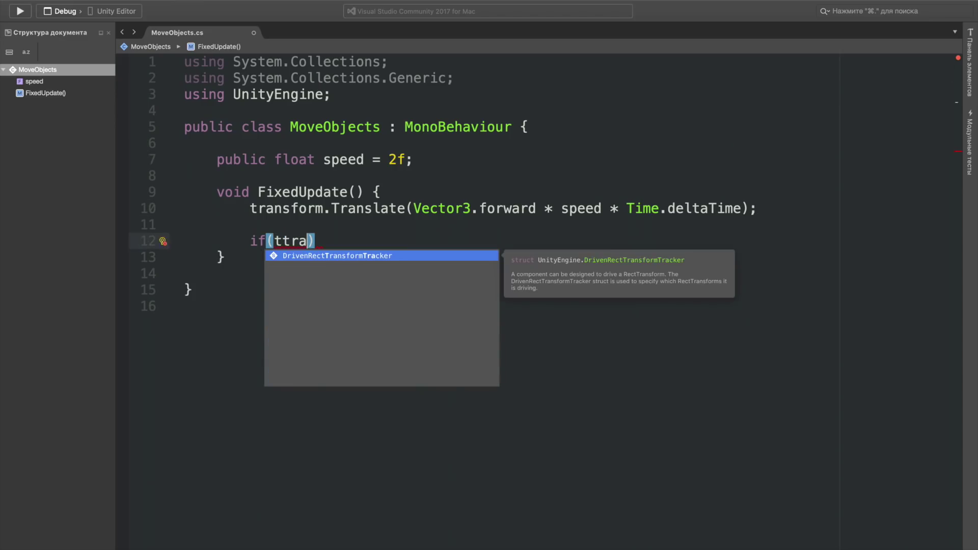
key("BackSpace")
key("BackSpace")
key("BackSpace")
type("ra")
key("Return")
type(".po")
key("Return")
type(".y")
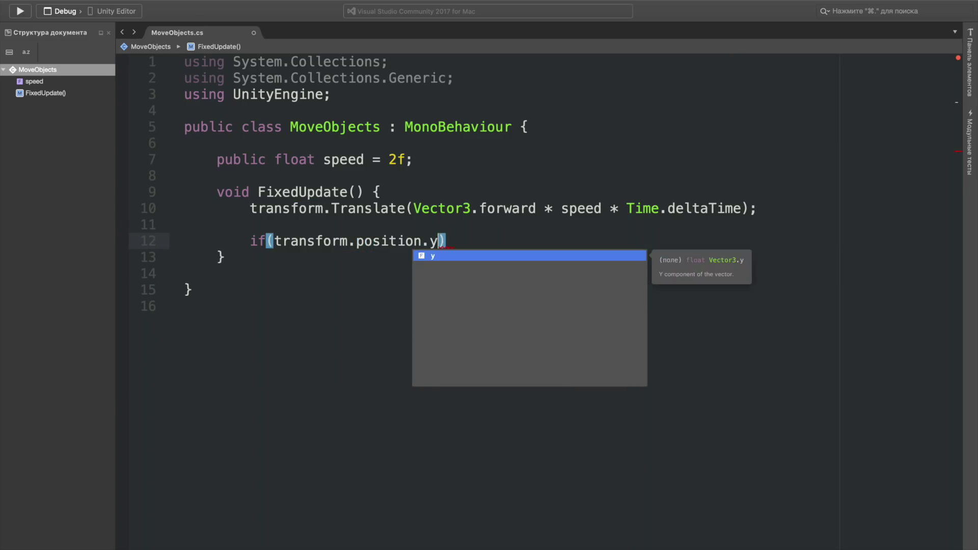
key("super+z")
type("< ")
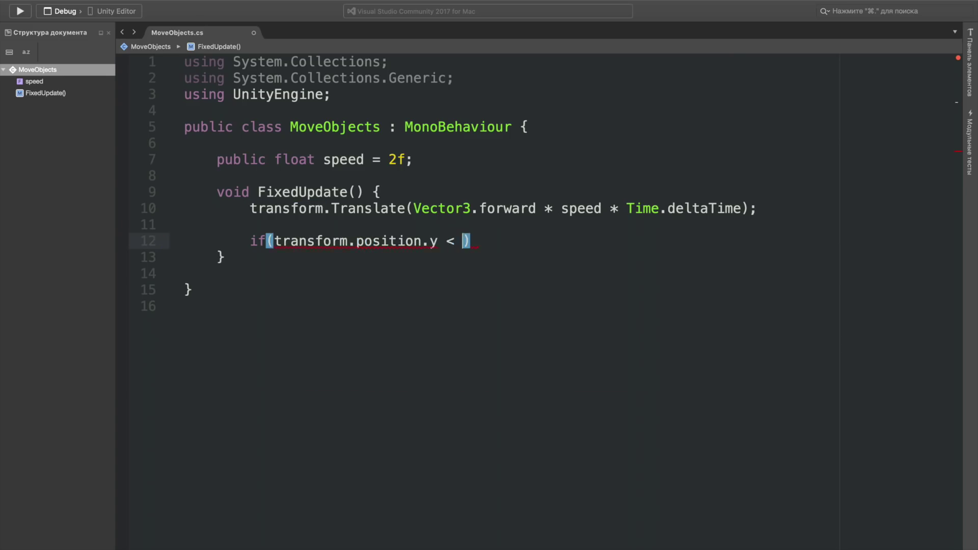
type("-6")
key("Right")
Step: Make the if body 'Destroy(gameObject);', then go back to Unity and press Play to test
key("Return")
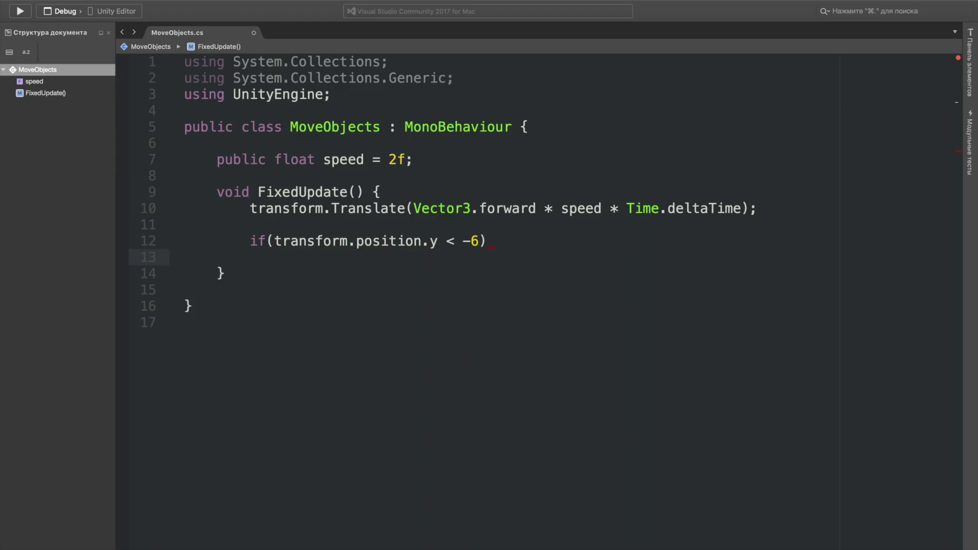
type("Des")
key("Tab")
type("(;")
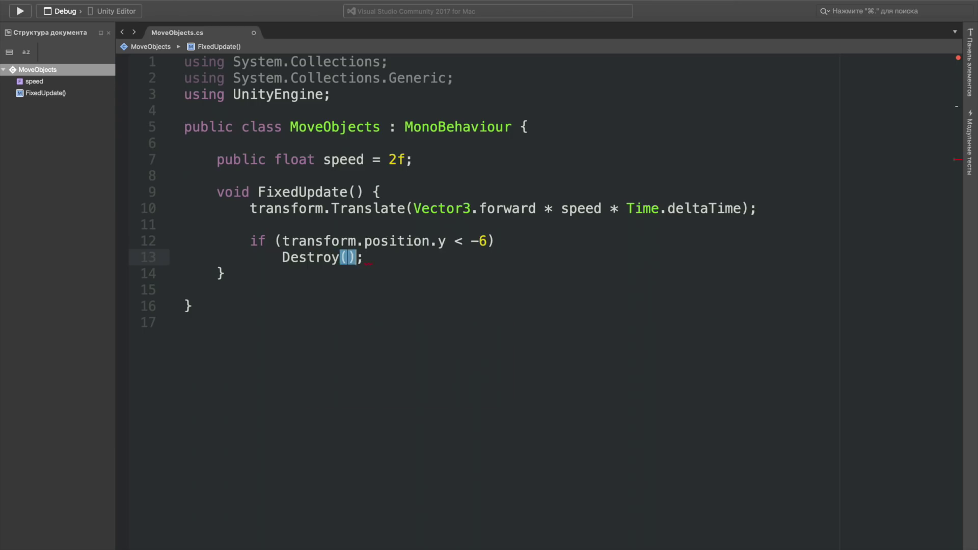
type("ga")
key("Tab")
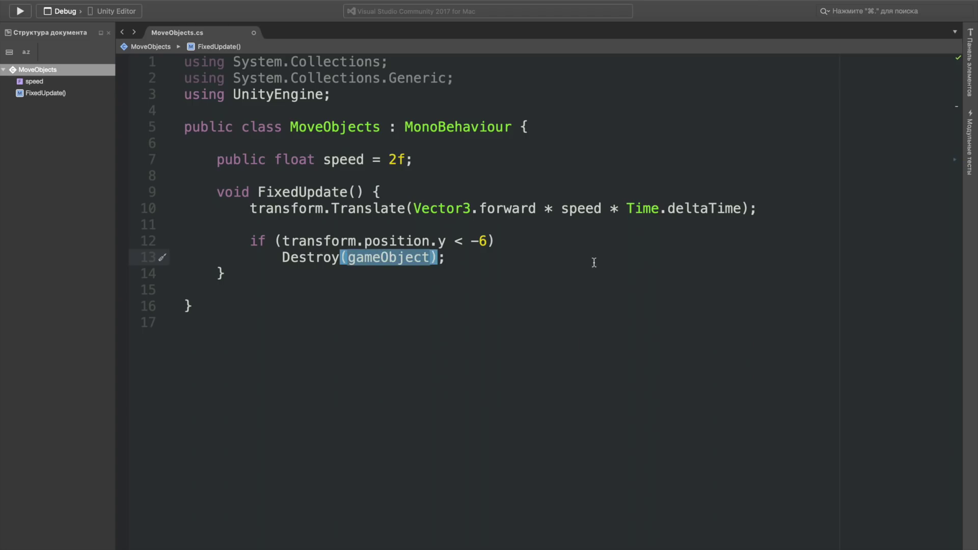
double_click(402, 259)
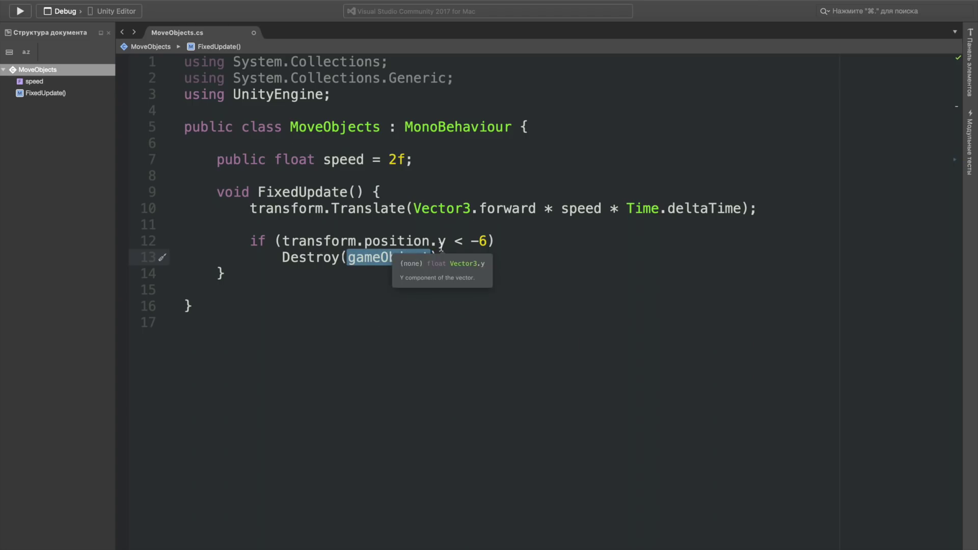
key("super+Tab")
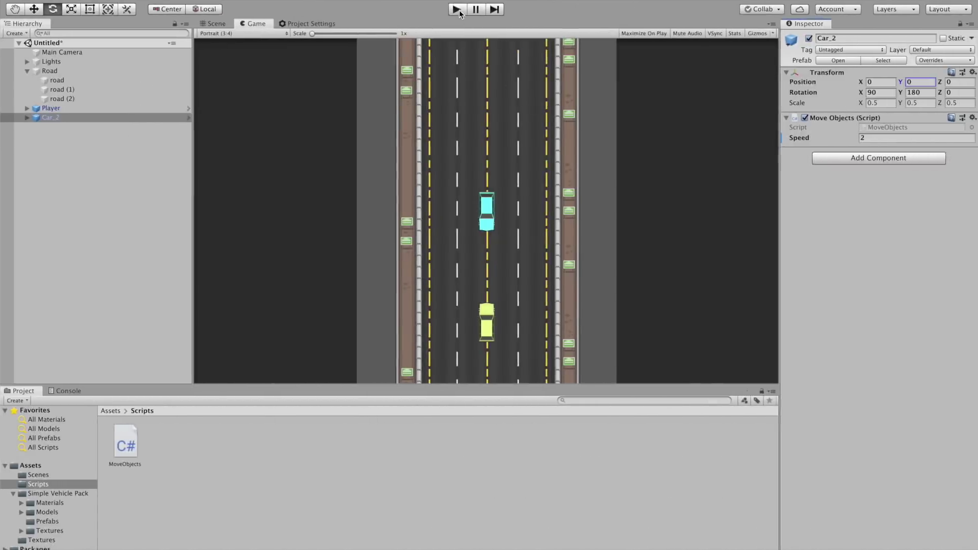
left_click(457, 10)
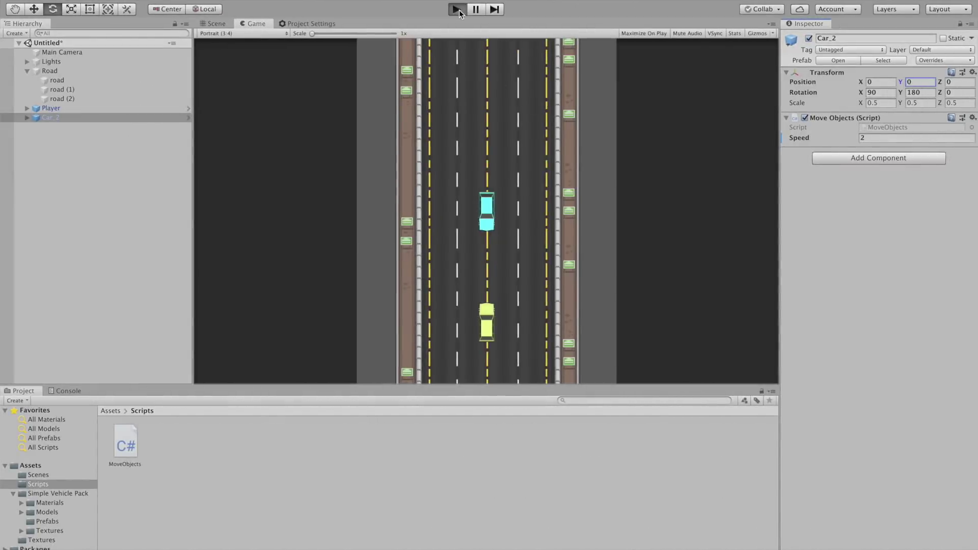
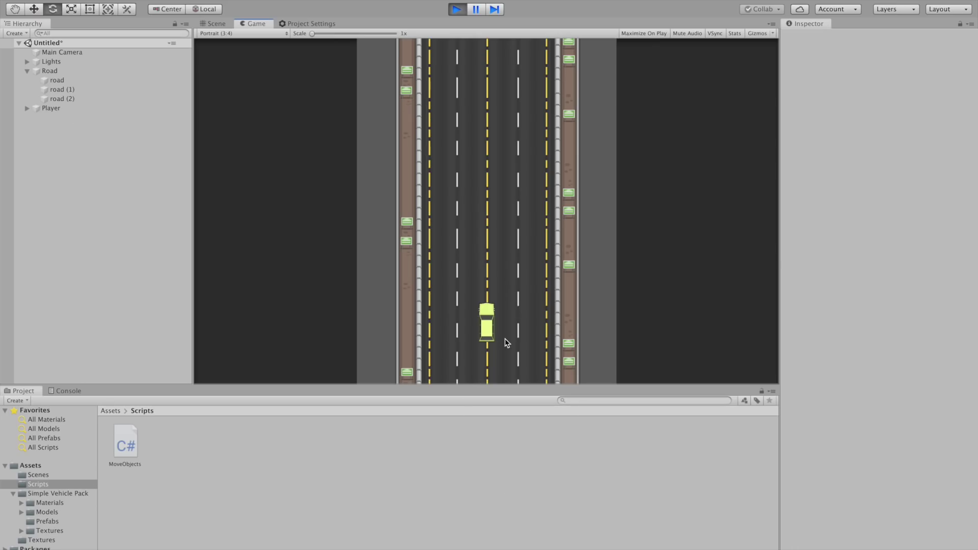
Step: Stop play mode, browse the vehicle pack's Models and Prefabs, inspect Car_2, and return to Scripts
left_click(456, 9)
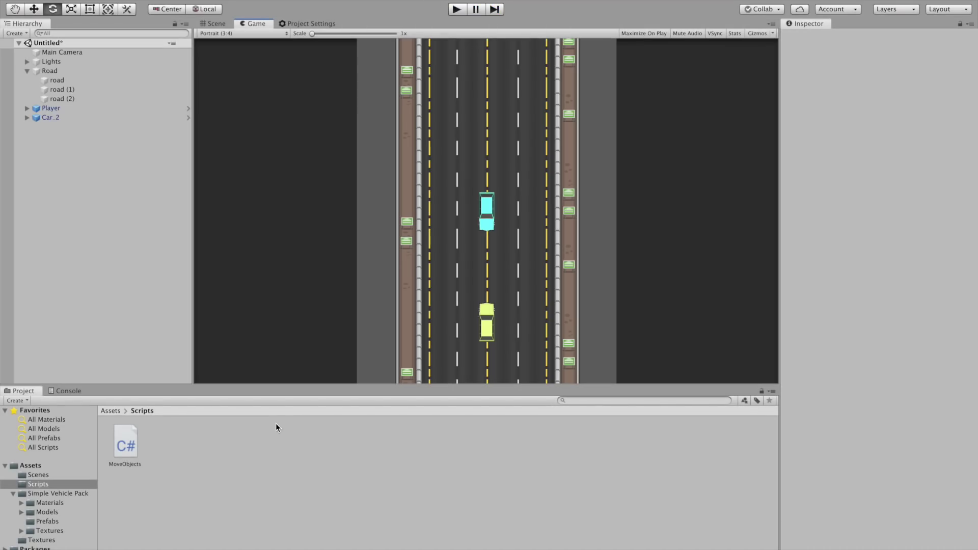
left_click(52, 513)
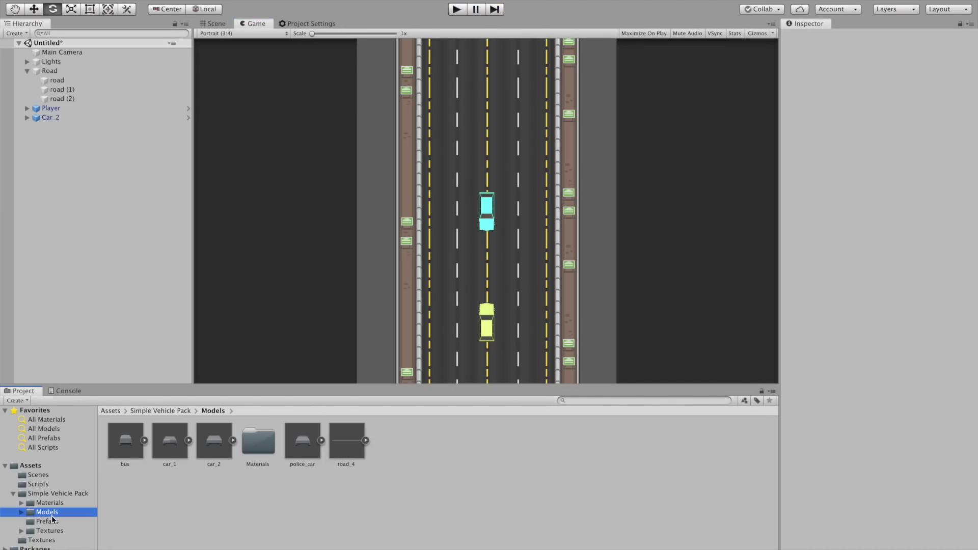
left_click(53, 521)
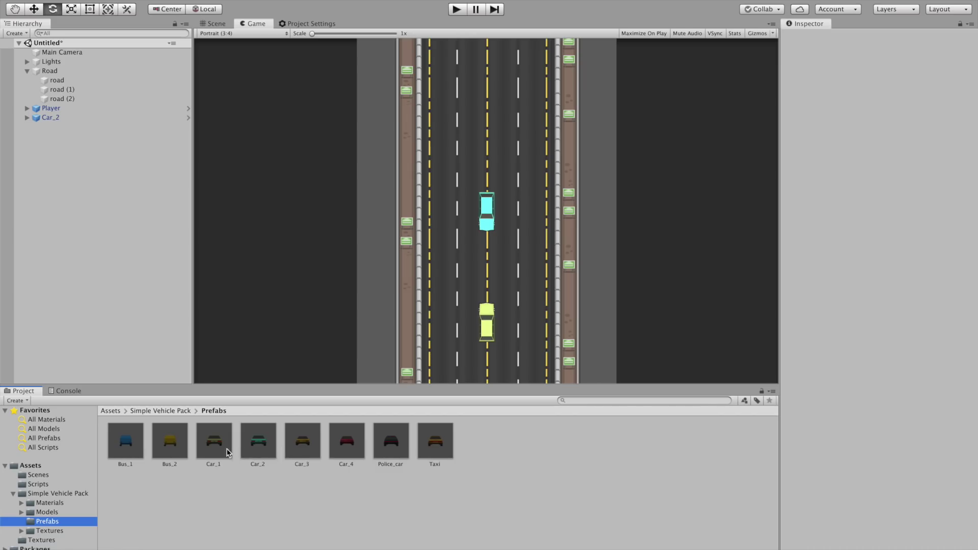
left_click(72, 119)
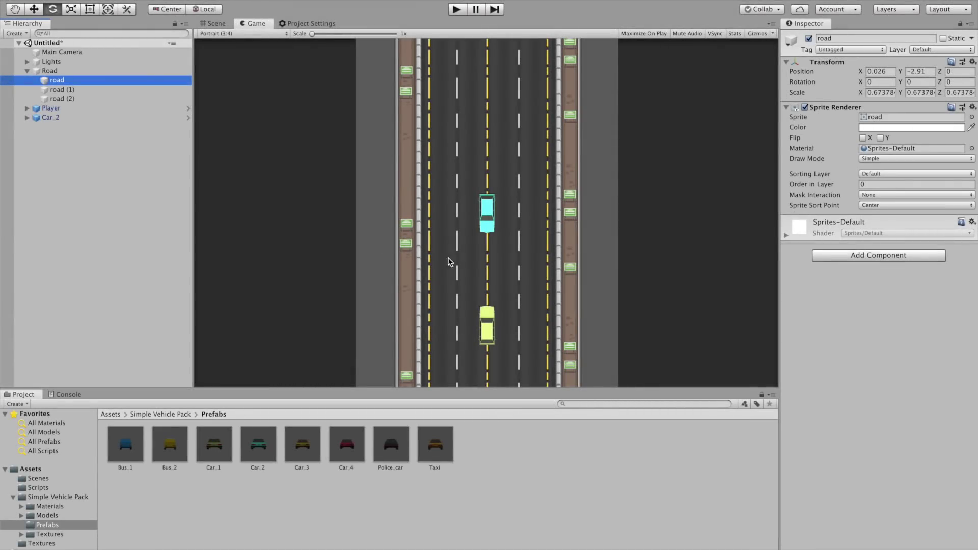
left_click(39, 489)
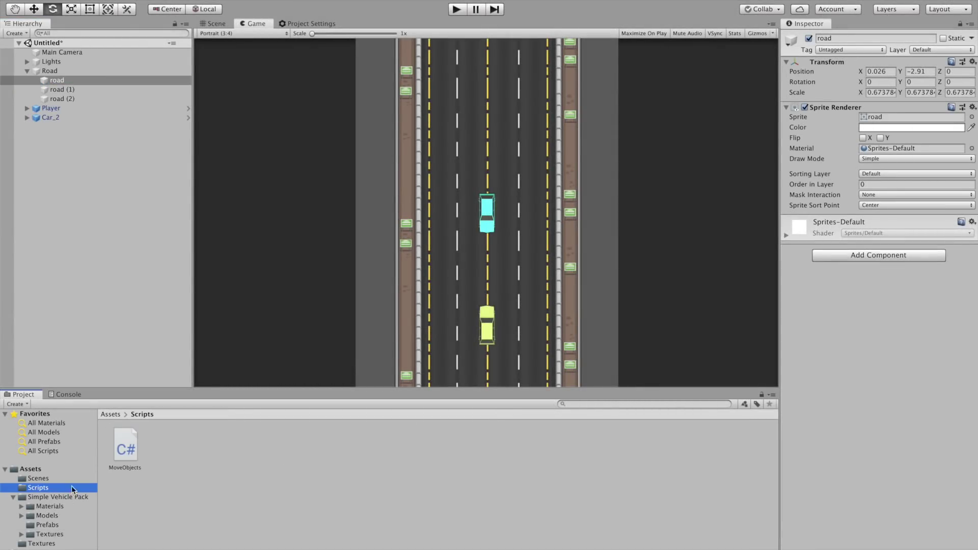
Step: Create a new C# script named MoveAndSpawnRoad in the Scripts folder
right_click(199, 469)
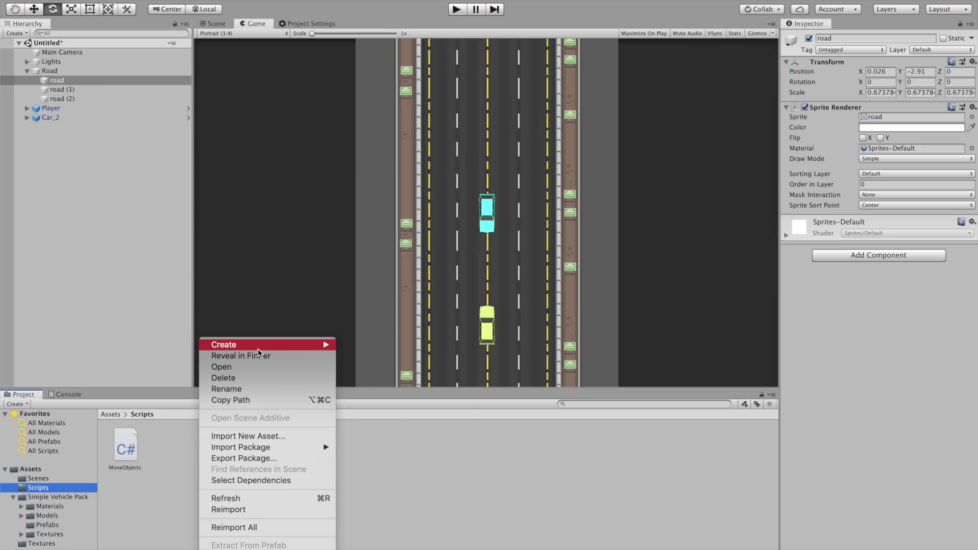
mouse_move(269, 343)
left_click(412, 197)
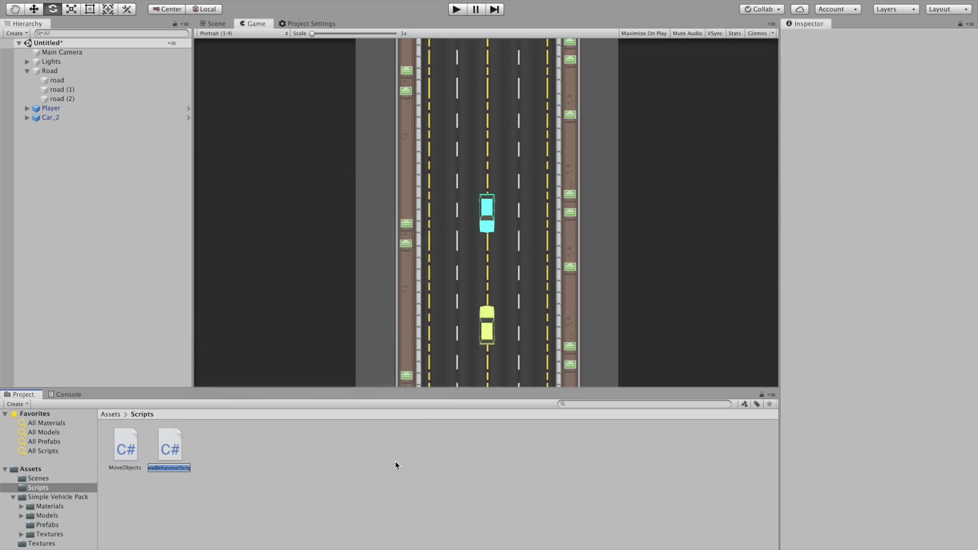
type("Move")
type("And")
type("Spawn")
type("Road")
key("Return")
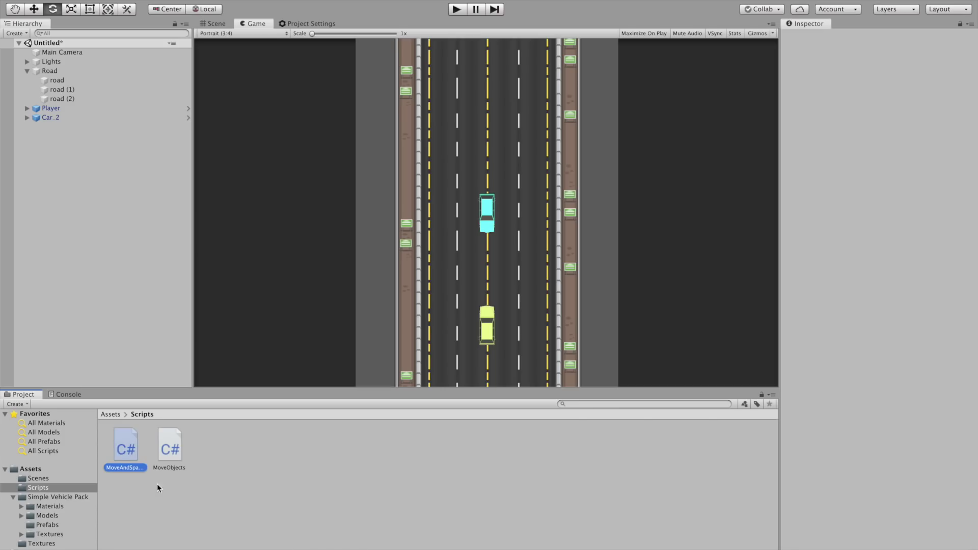
Step: Attach MoveAndSpawnRoad as a component to road, road (1) and road (2)
left_click(56, 80)
left_click(62, 98, "shift")
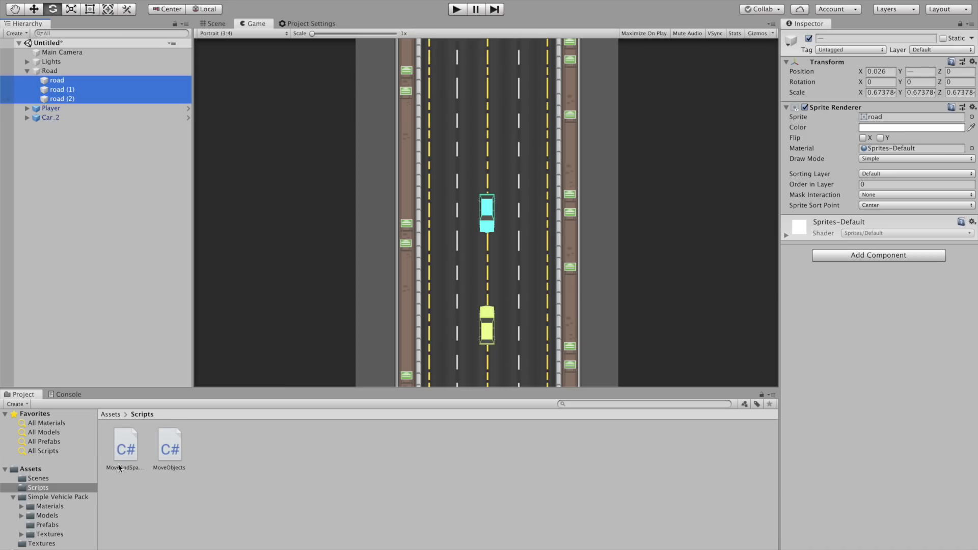
left_click_drag(119, 467, 836, 306)
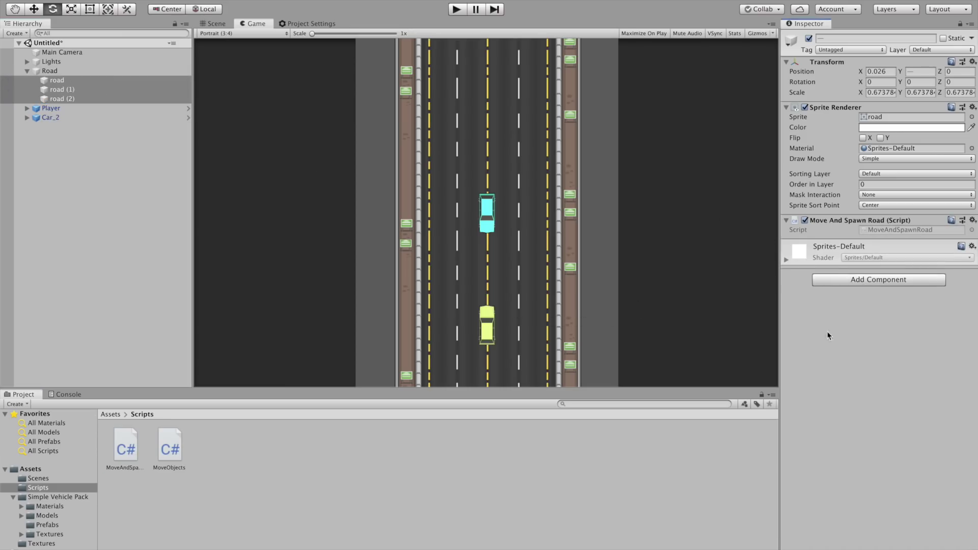
left_click(108, 100)
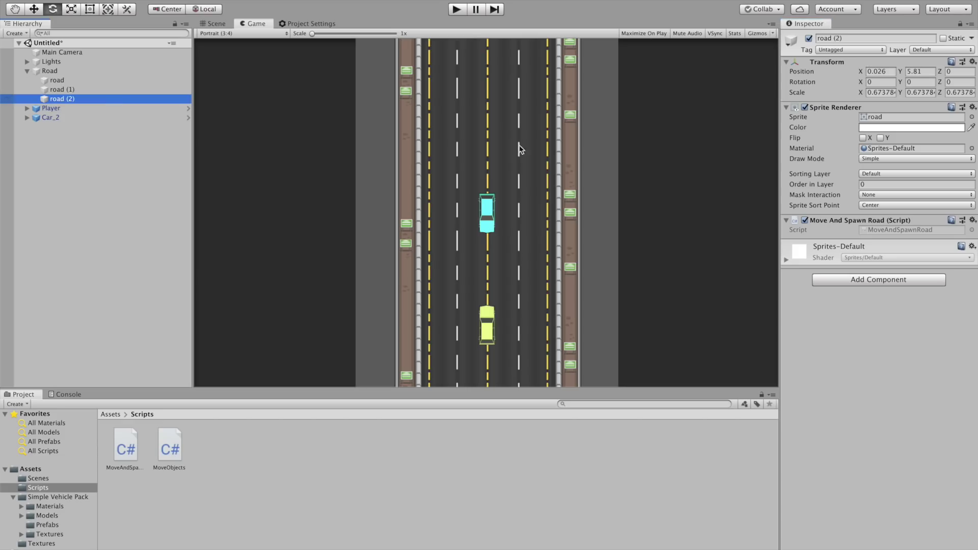
left_click(212, 23)
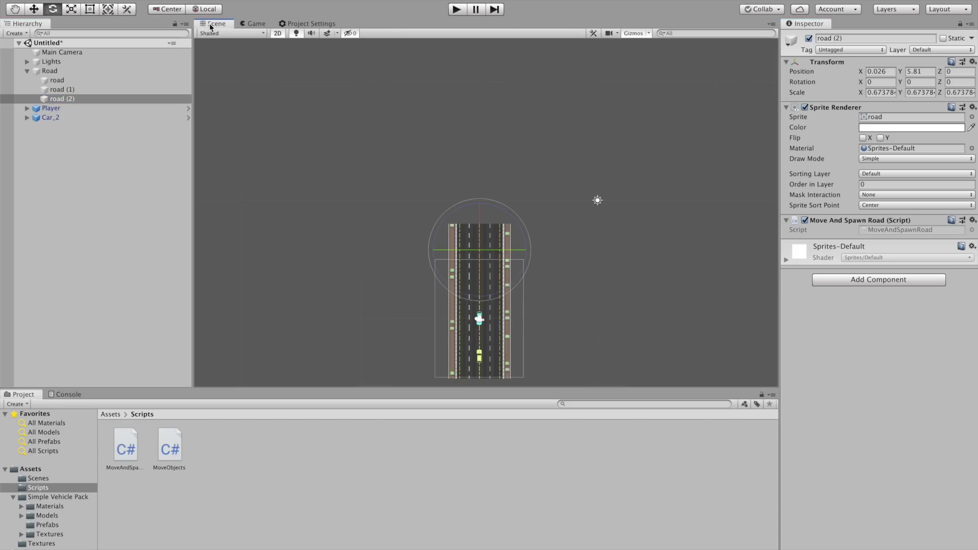
Step: Try lower Y positions for the three road pieces, then undo the changes
middle_click_drag(383, 239, 382, 181)
left_click(58, 80)
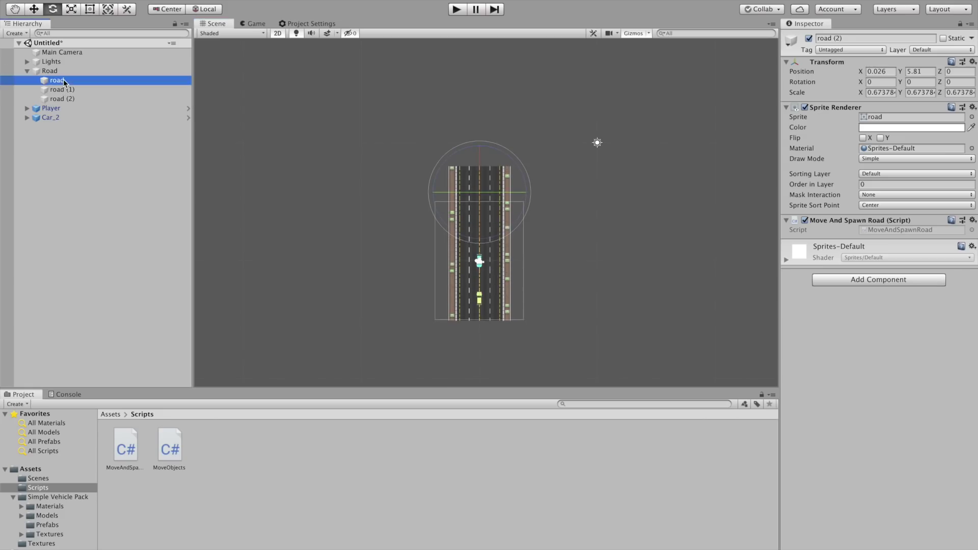
left_click_drag(900, 72, 816, 65)
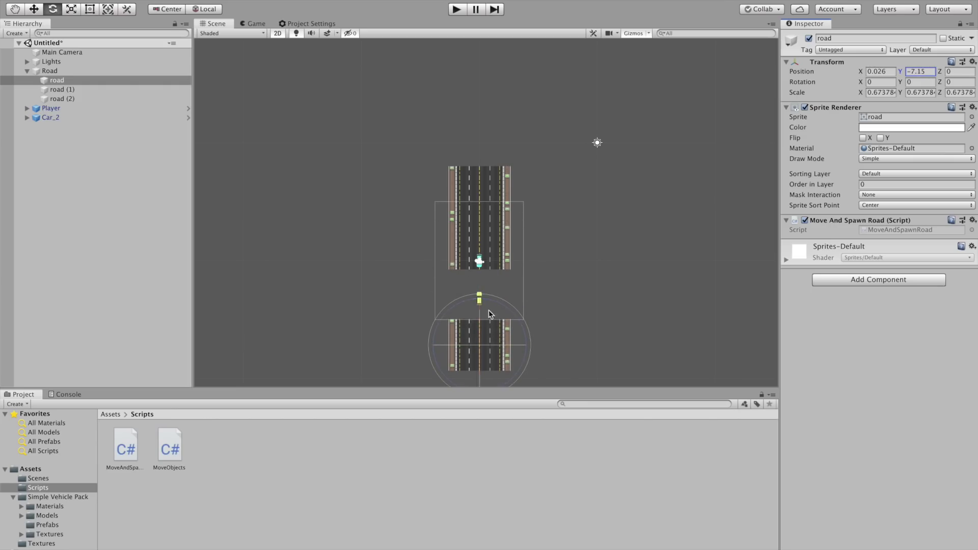
left_click(860, 72)
left_click(934, 71)
type("-")
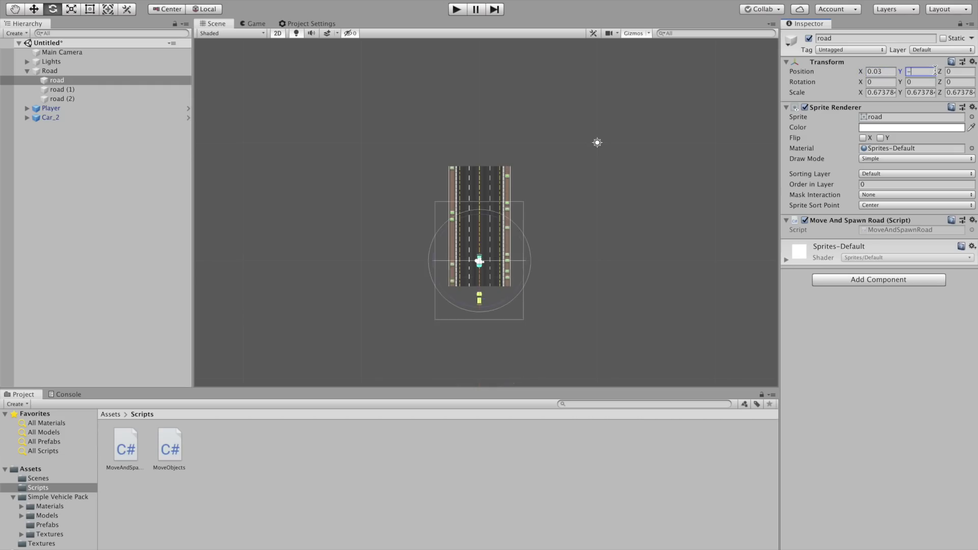
type("8")
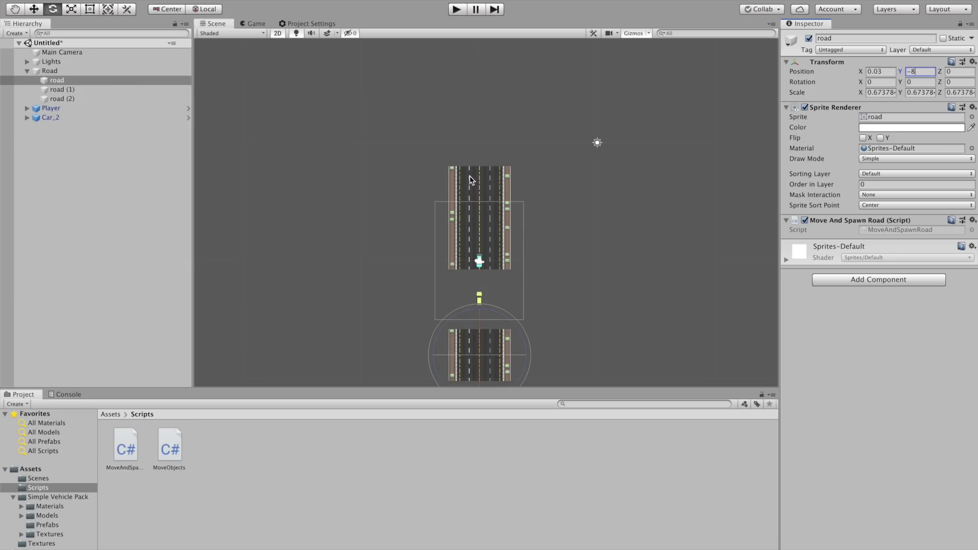
left_click(60, 89)
left_click_drag(899, 71, 837, 81)
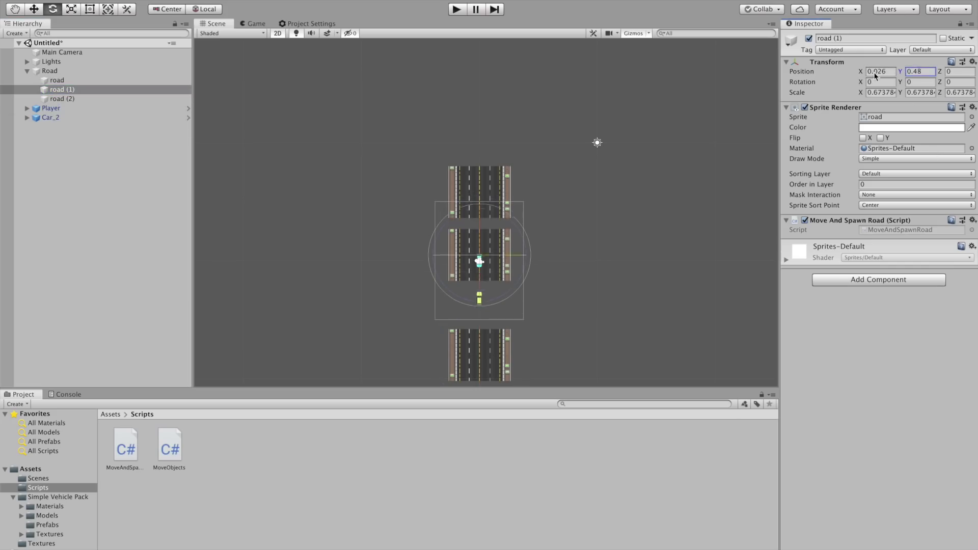
left_click(62, 98)
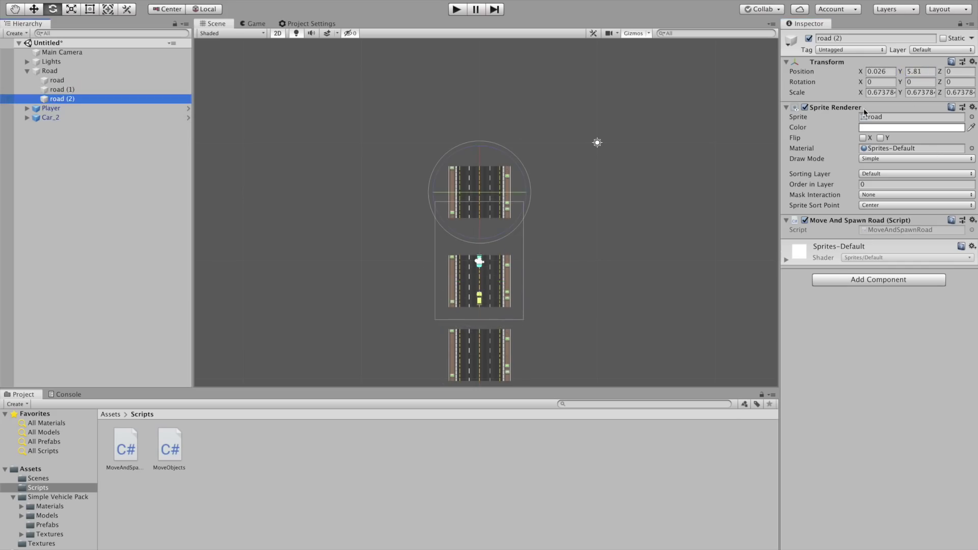
left_click_drag(900, 69, 503, 166)
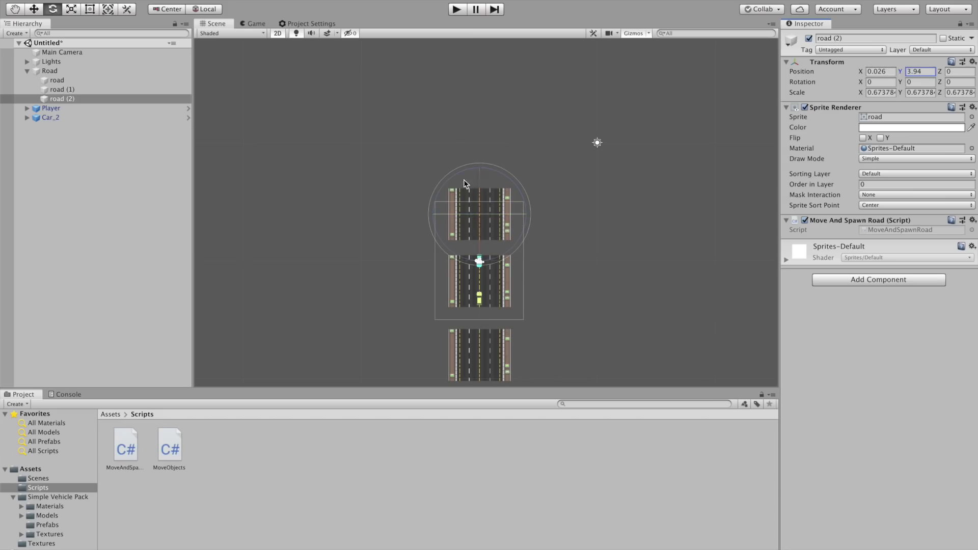
key("ctrl+z")
key("ctrl+z")
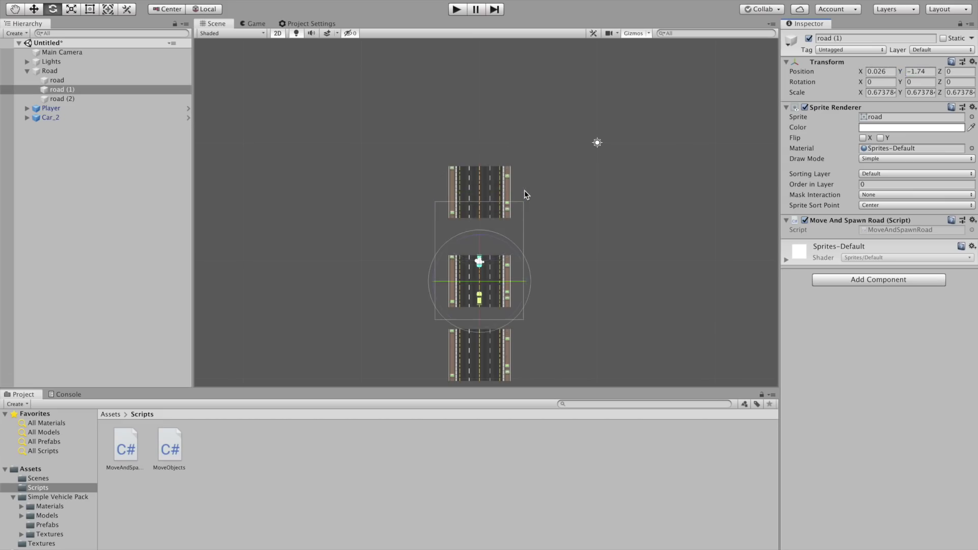
key("ctrl+z")
key("ctrl+z")
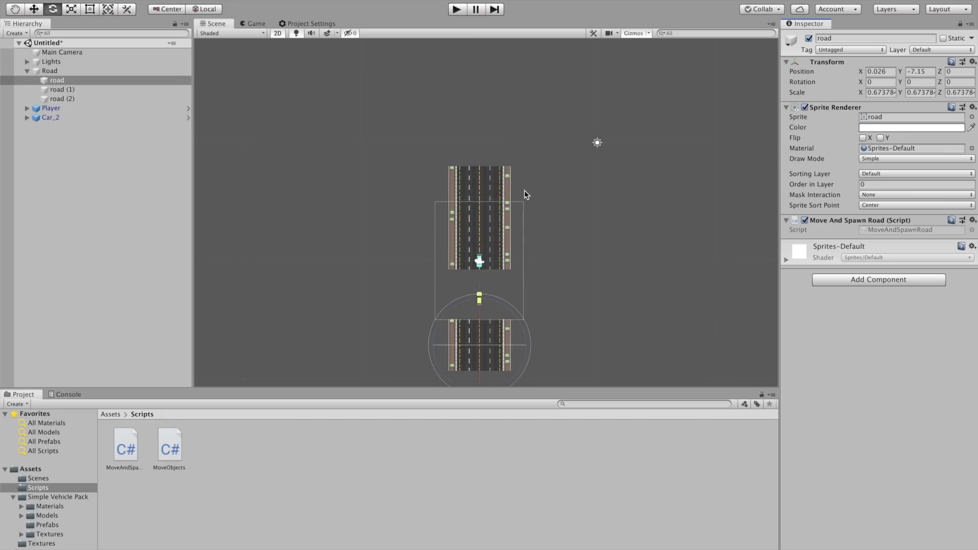
key("ctrl+z")
Step: Duplicate road (2) as road (3) and raise it to Position Y 10.17
left_click(60, 99)
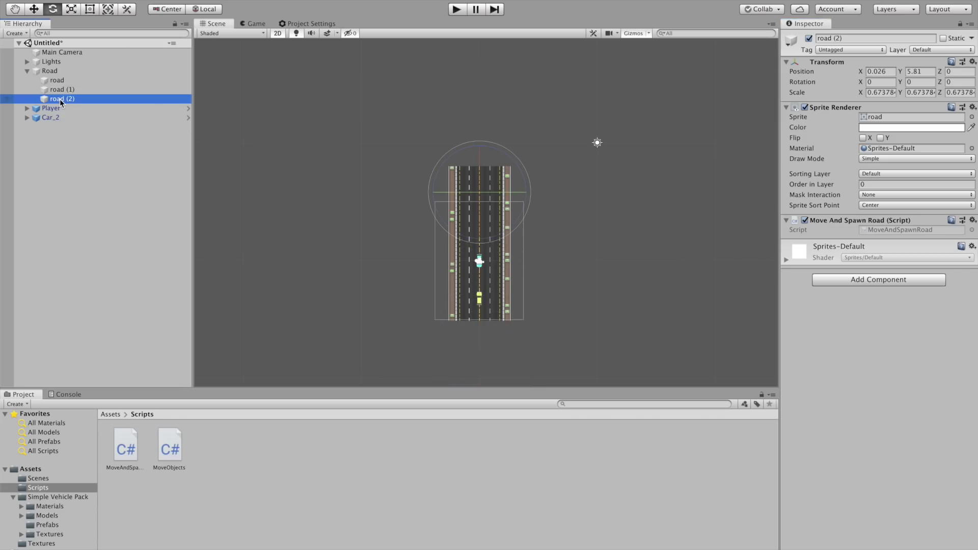
right_click(59, 99)
left_click(97, 143)
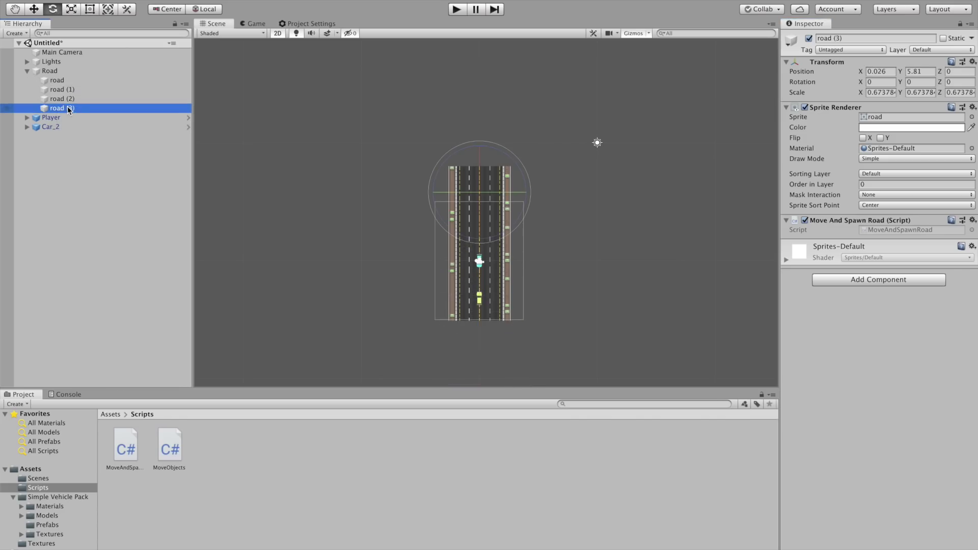
left_click_drag(905, 71, 937, 71)
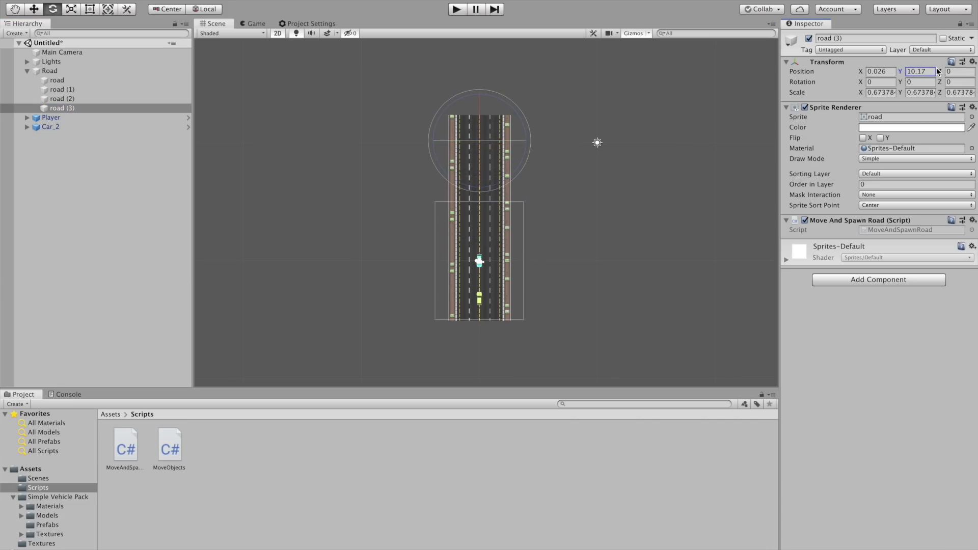
scroll(518, 136, "up", 3)
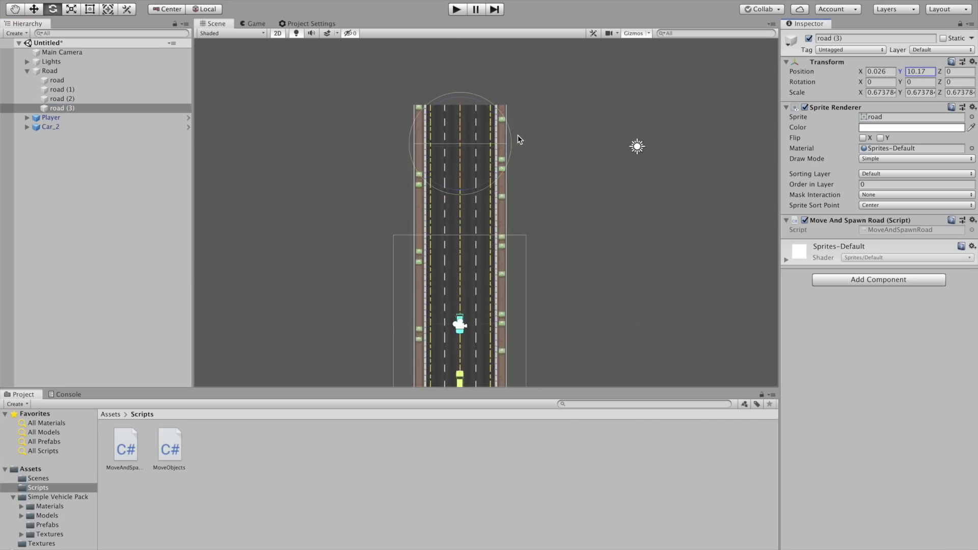
scroll(517, 135, "down", 1)
scroll(517, 136, "down", 1)
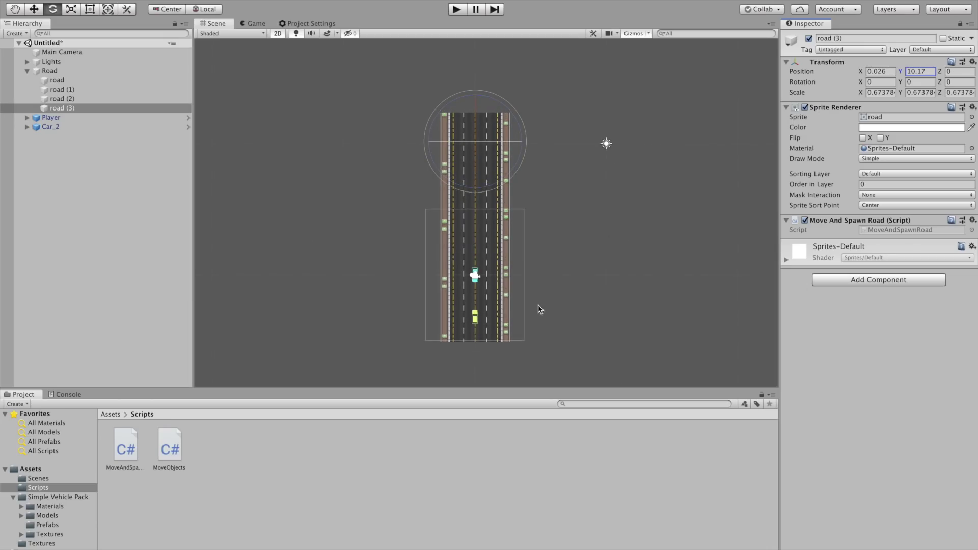
Step: In MoveAndSpawnRoad, delete the Start method and tidy Update's braces
double_click(889, 230)
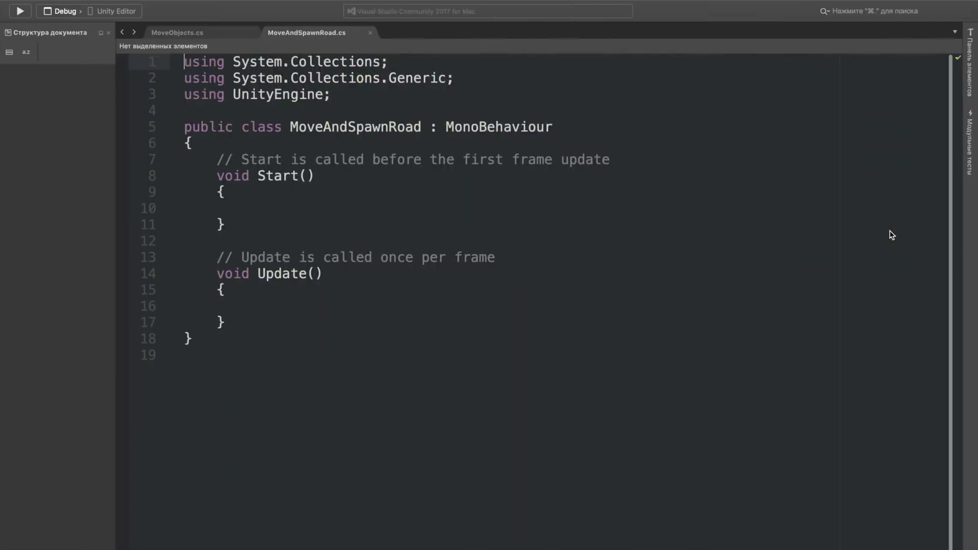
left_click_drag(249, 224, 121, 160)
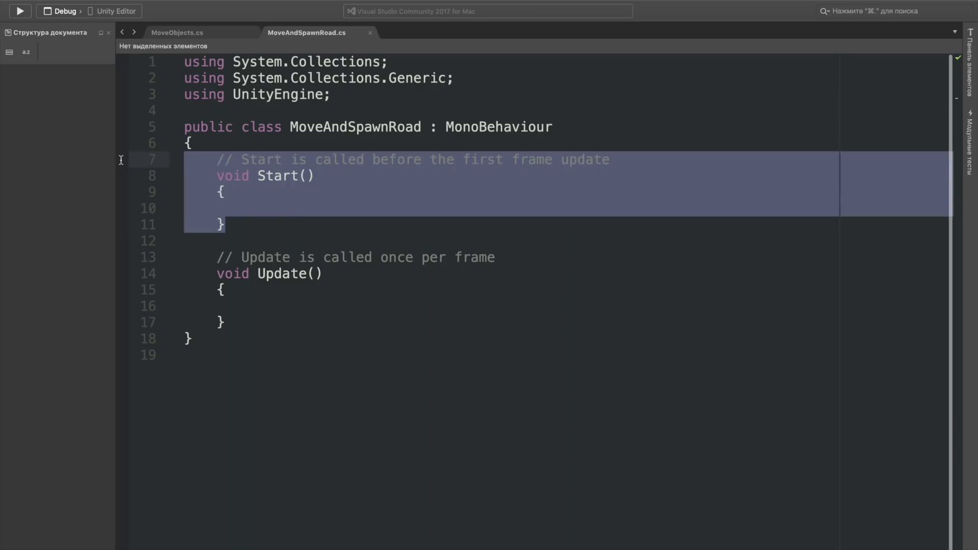
key("BackSpace")
key("BackSpace")
key("BackSpace")
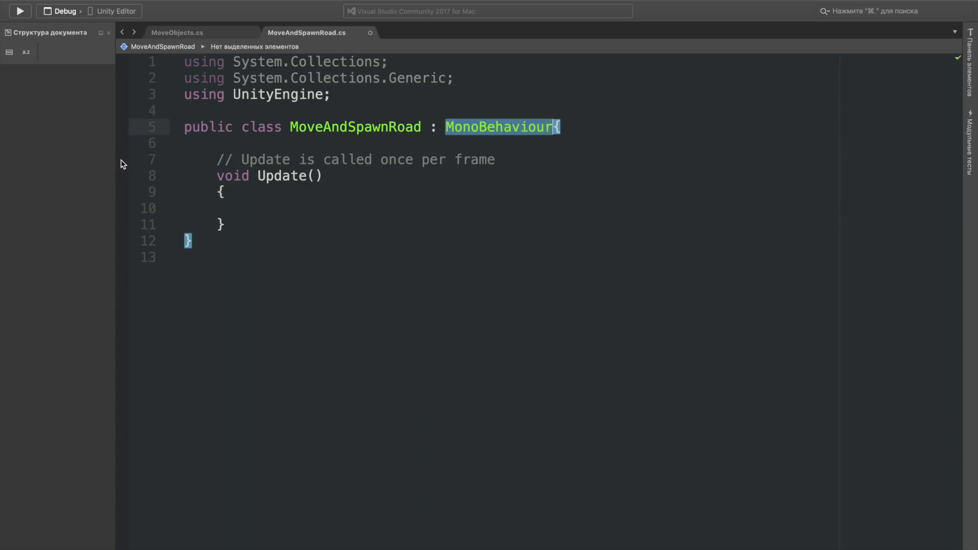
left_click(226, 192)
key("BackSpace")
key("BackSpace")
key("BackSpace")
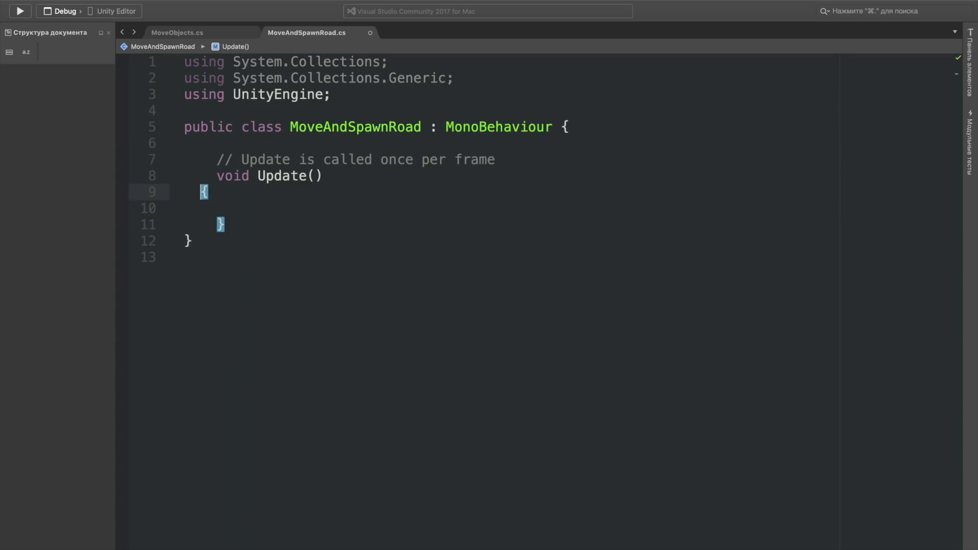
key("BackSpace")
key("BackSpace")
type("{")
key("BackSpace")
key("BackSpace")
key("BackSpace")
key("Return")
type("{")
double_click(211, 192)
key("BackSpace")
key("BackSpace")
Step: Replace the Update comment with 'public float speed = 1.5f;'
left_click(197, 162)
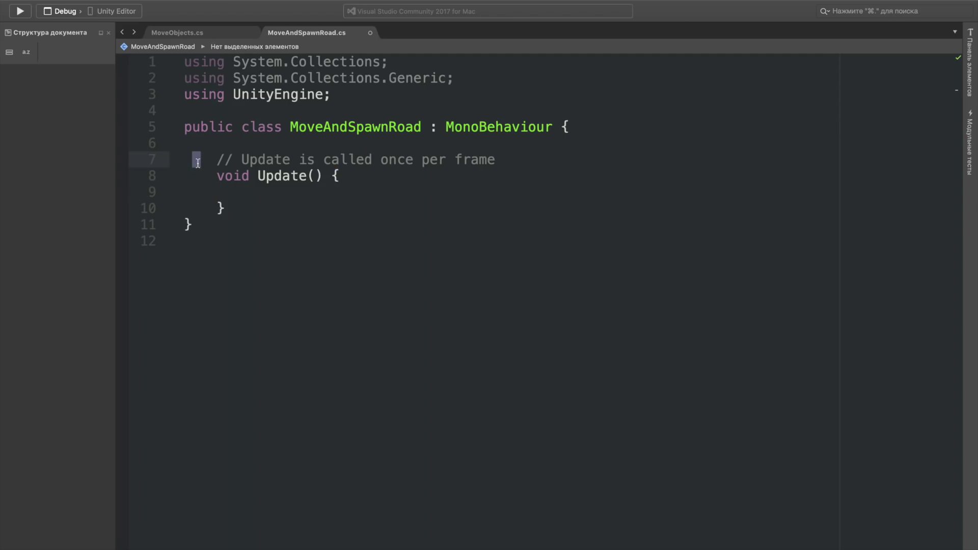
key("shift+End")
key("BackSpace")
key("Up")
key("Down")
type("public s")
key("BackSpace")
type("float speed = 2")
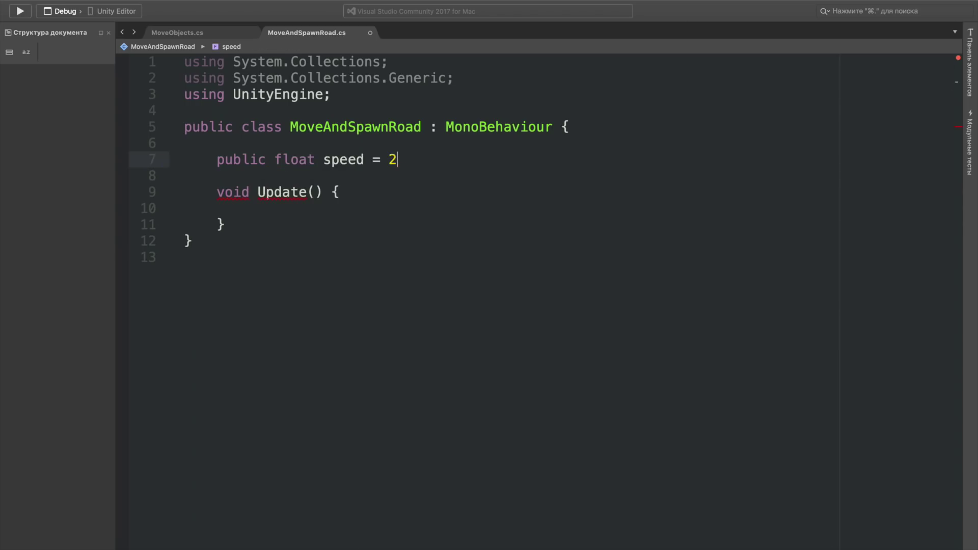
type("f;")
left_click(396, 159)
key("BackSpace")
type("1.5")
left_click(310, 210)
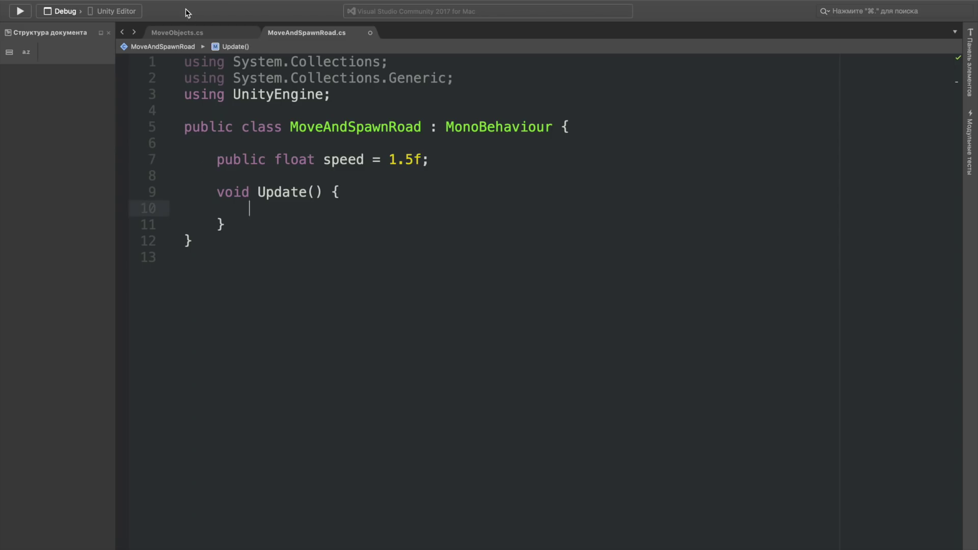
left_click(189, 32)
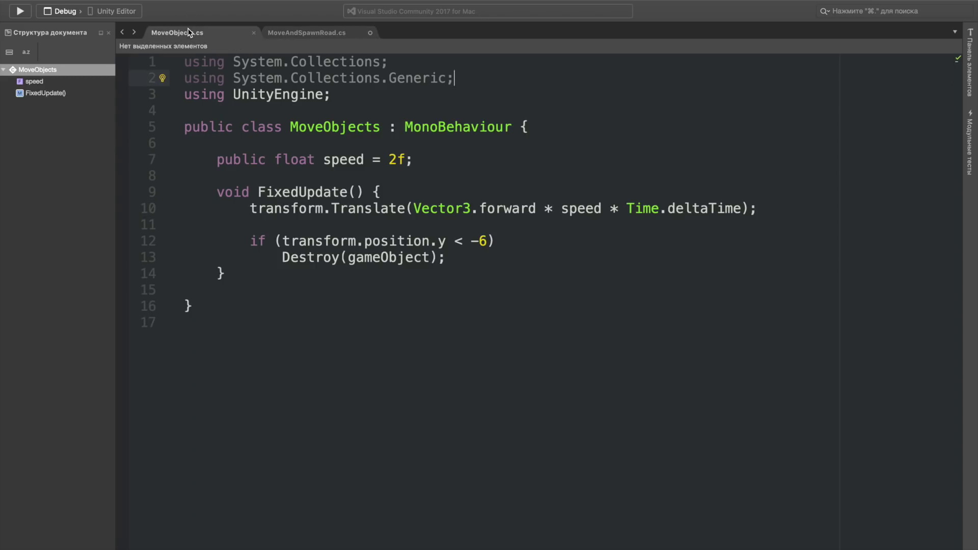
Step: Copy MoveObjects' Translate call and the y < -6 Destroy check into Update
triple_click(253, 208)
key("super+c")
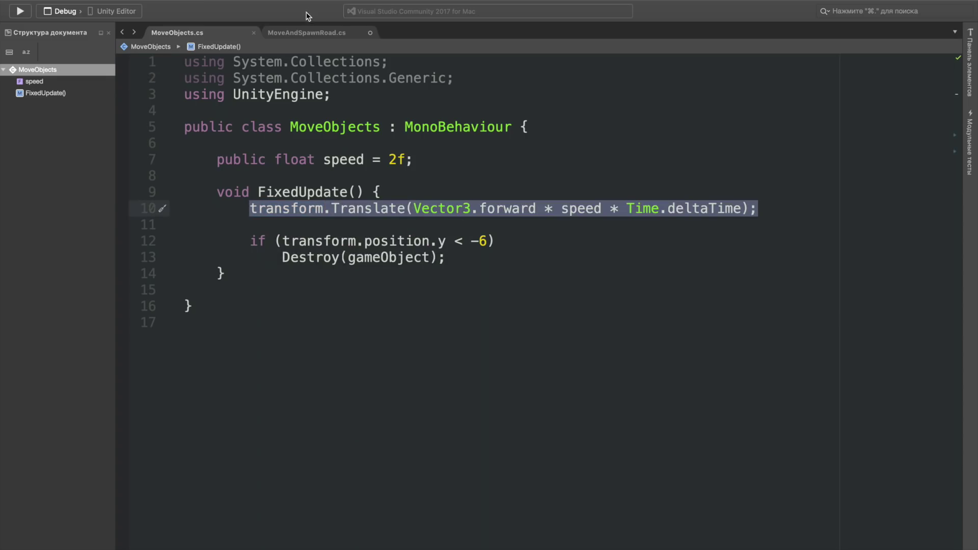
left_click(309, 32)
key("super+v")
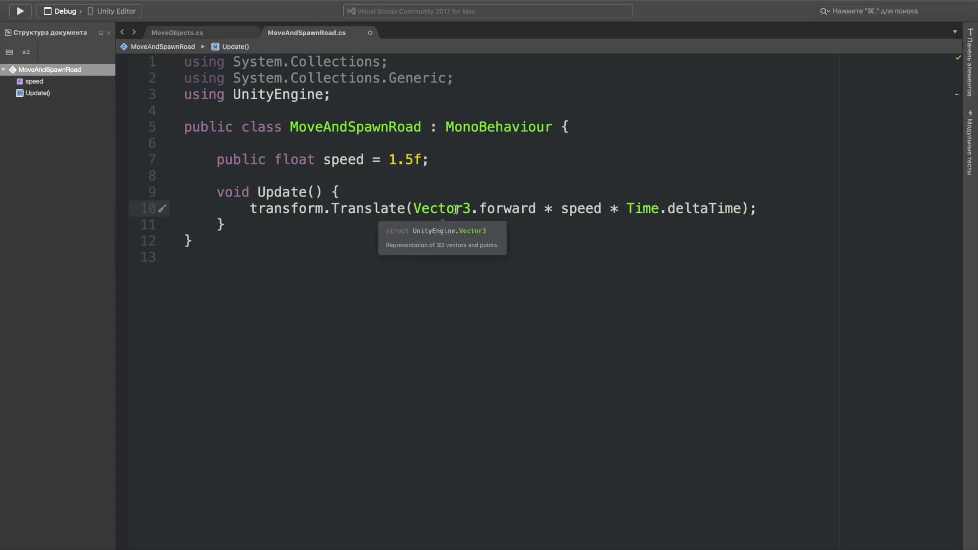
left_click(194, 31)
mouse_move(455, 259)
left_mouse_down()
mouse_move(327, 265)
mouse_move(249, 243)
left_mouse_up()
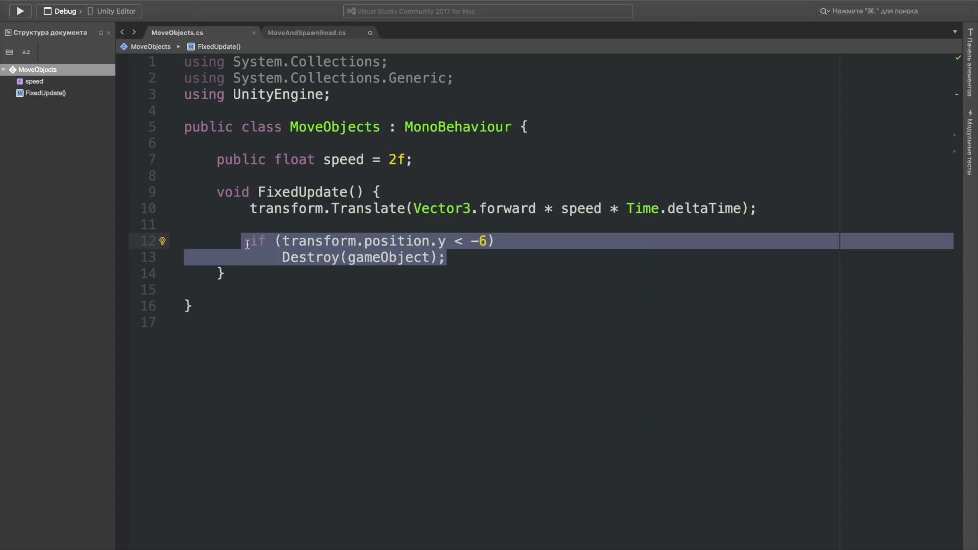
left_click(249, 243)
left_click_drag(444, 258, 249, 242)
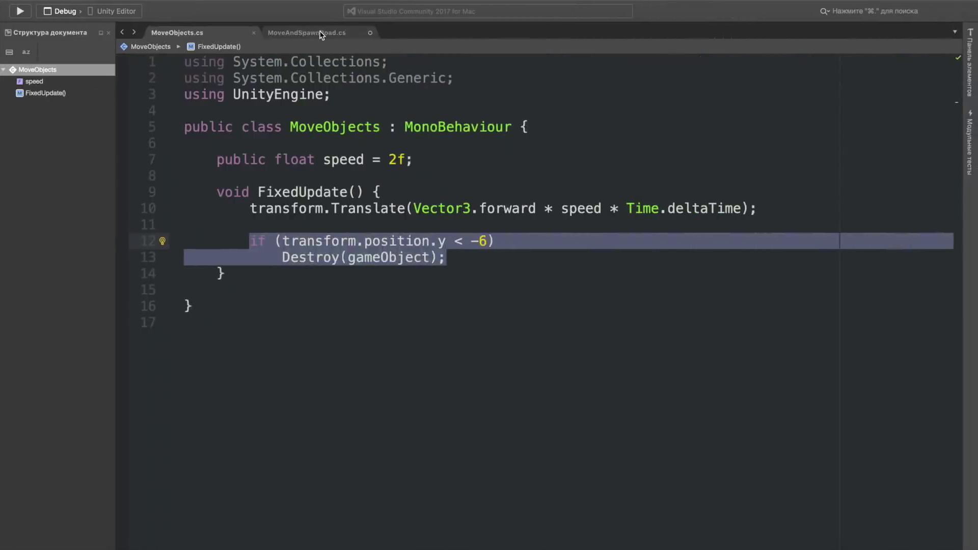
left_click(321, 32)
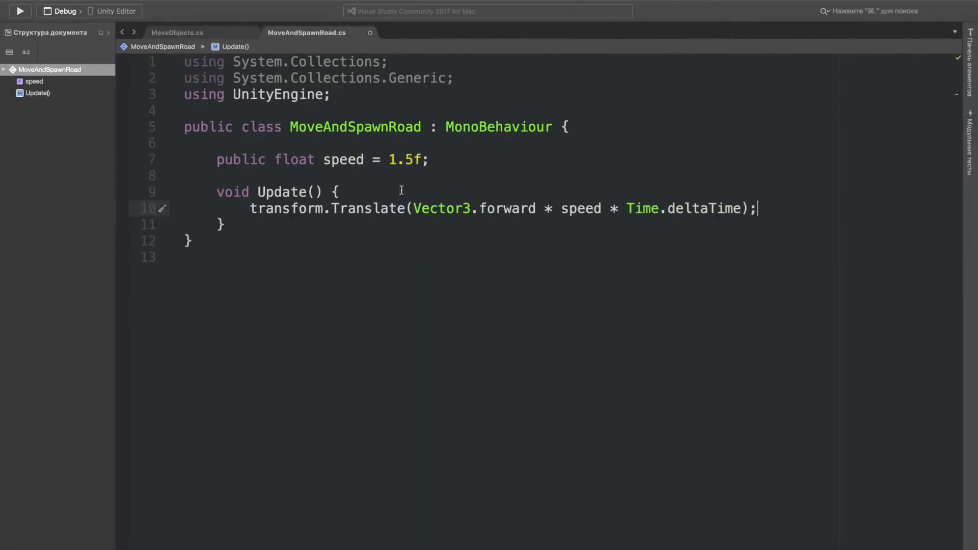
key("Return")
key("Return")
type("if (transform.position.y < -6)")
key("Return")
type("Destroy(gameObject);")
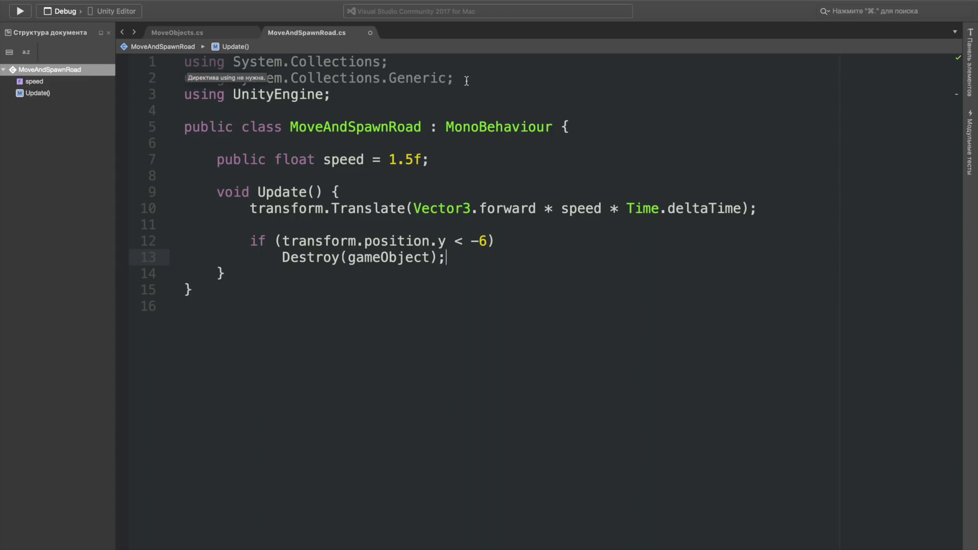
Step: Delete the unused System.Collections usings from both scripts
left_click_drag(455, 79, 170, 66)
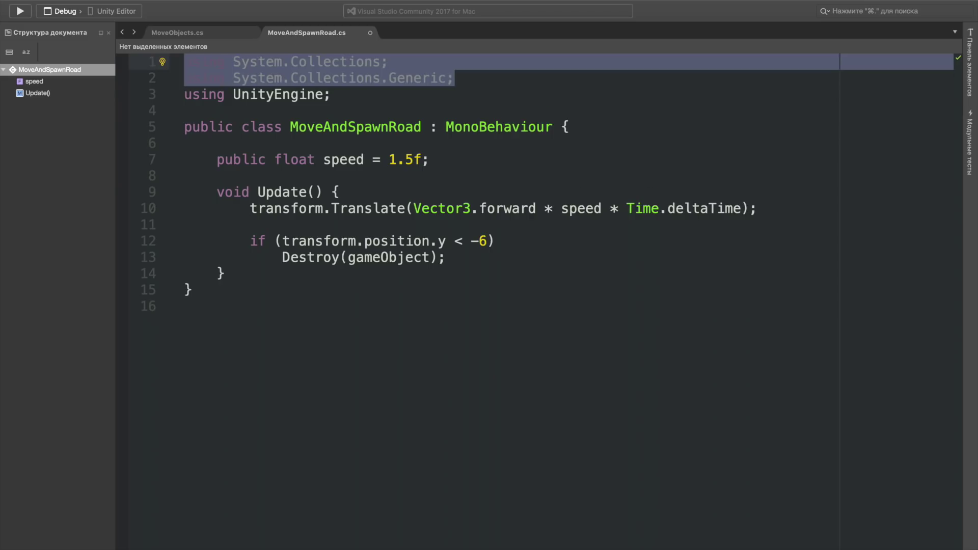
key("BackSpace")
left_click(209, 33)
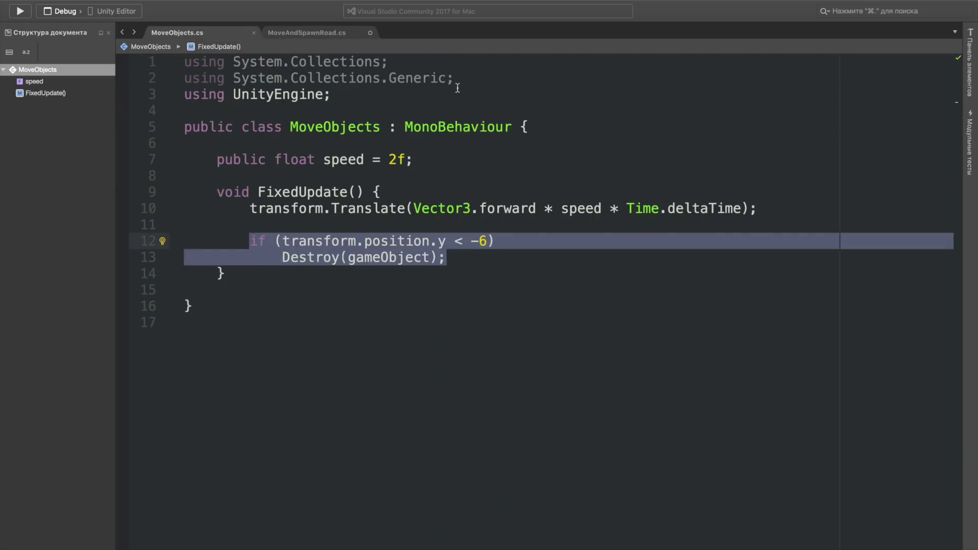
left_click_drag(456, 81, 122, 63)
key("BackSpace")
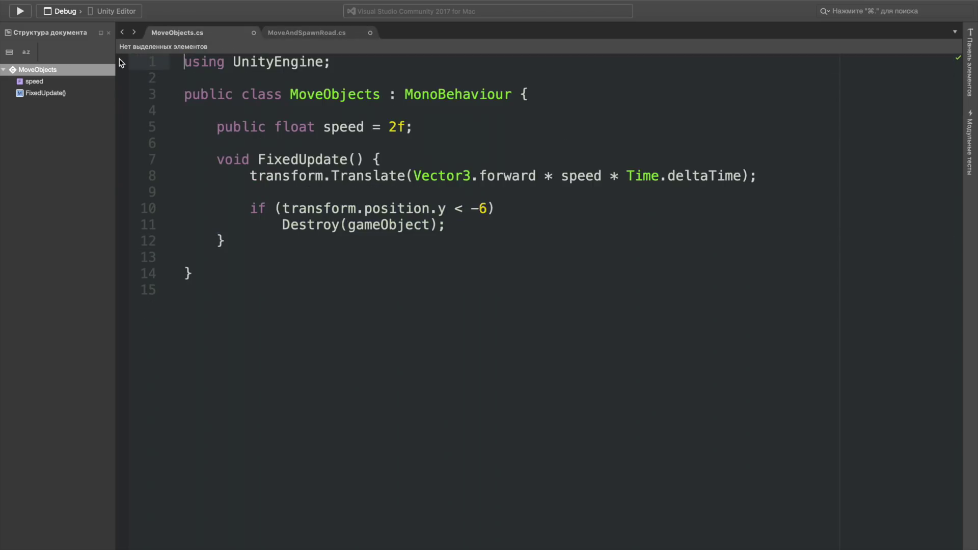
left_click(306, 33)
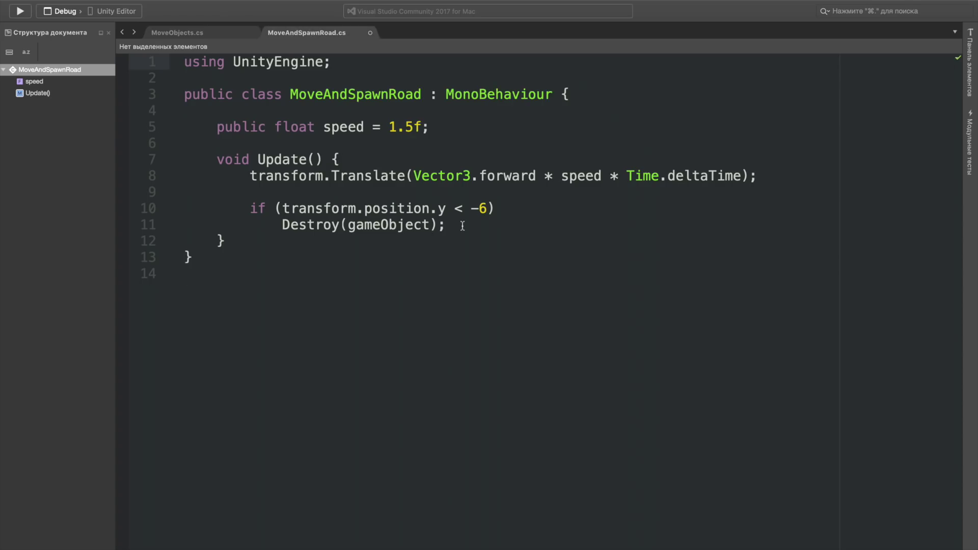
Step: Change the limit to -8f and wrap the Destroy call in braces
double_click(484, 209)
type("8")
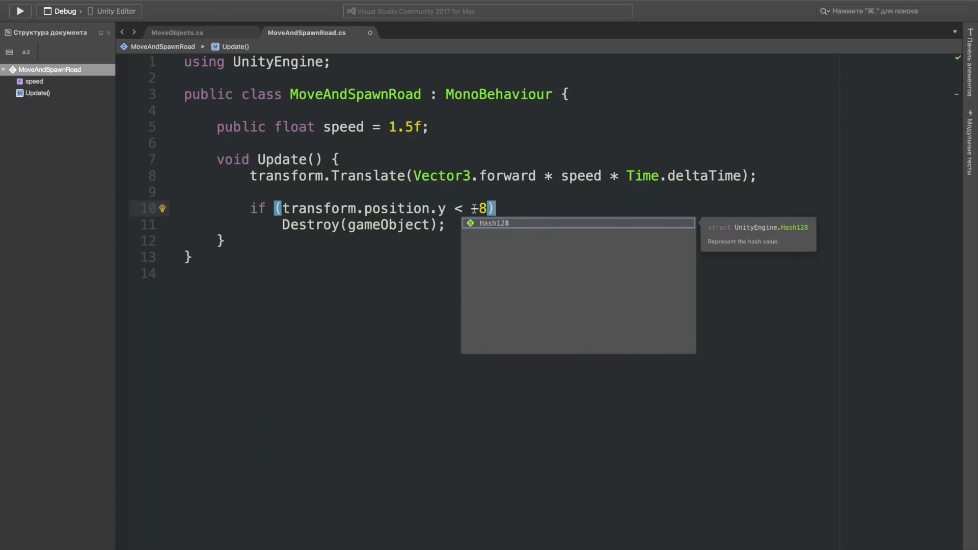
left_click_drag(485, 209, 471, 209)
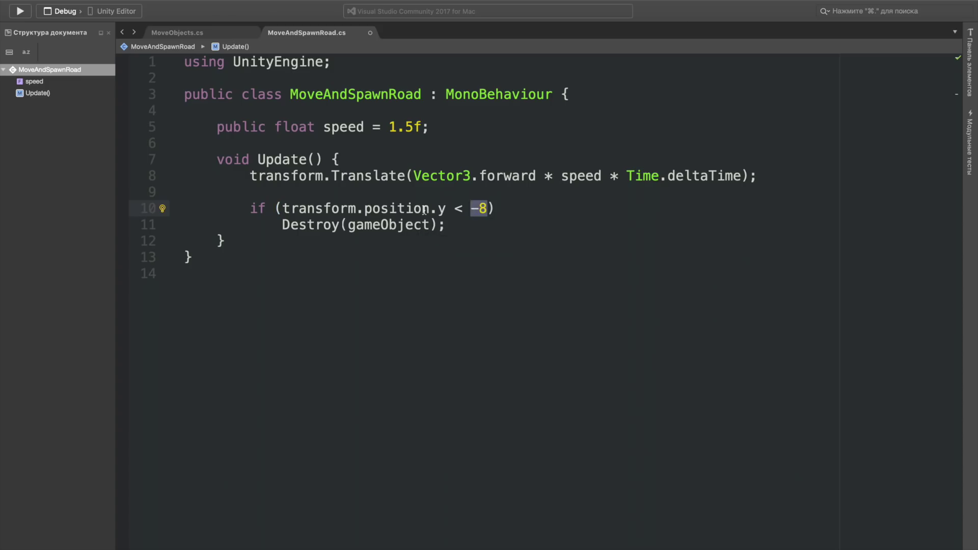
double_click(441, 210)
left_click(485, 209)
type("f)")
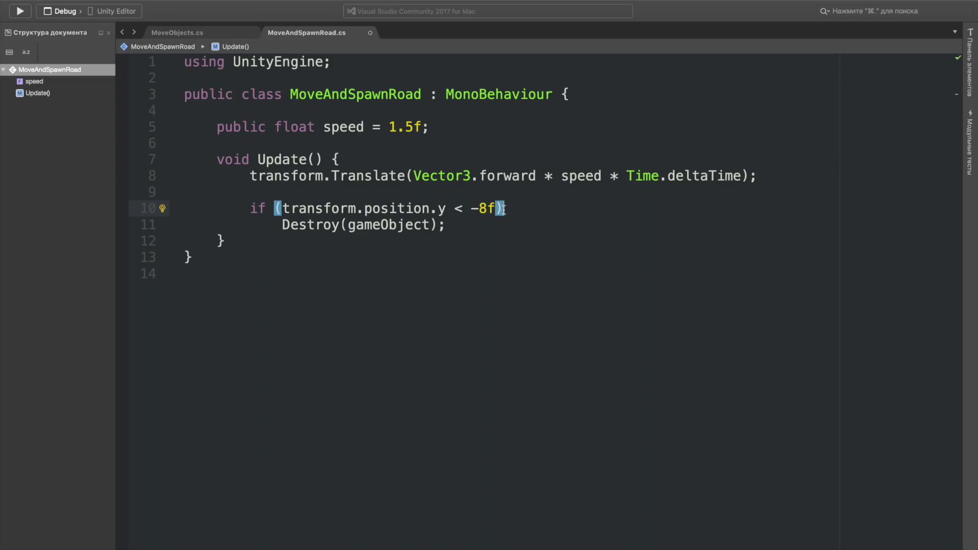
type(" {")
key("Delete")
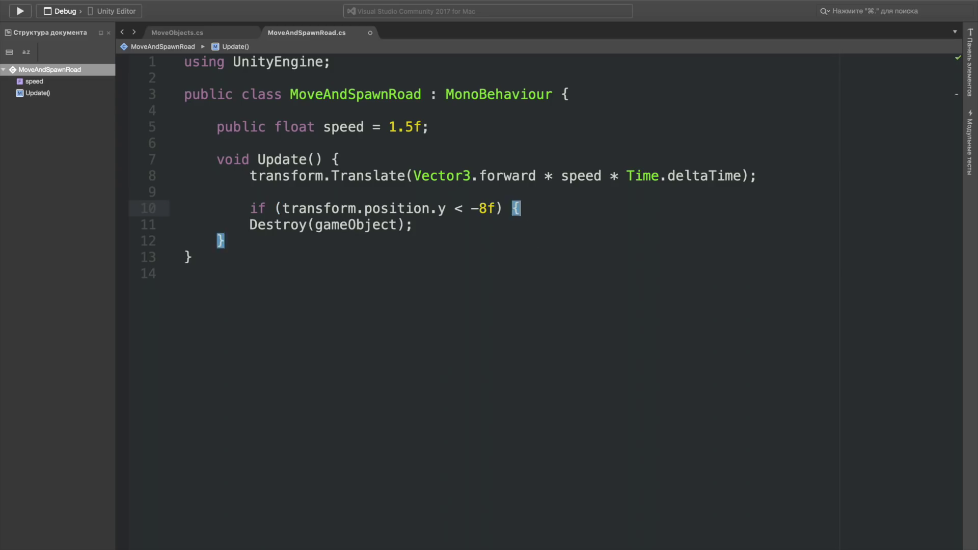
key("Return")
key("Down")
key("End")
key("Return")
type("}")
left_click(384, 225)
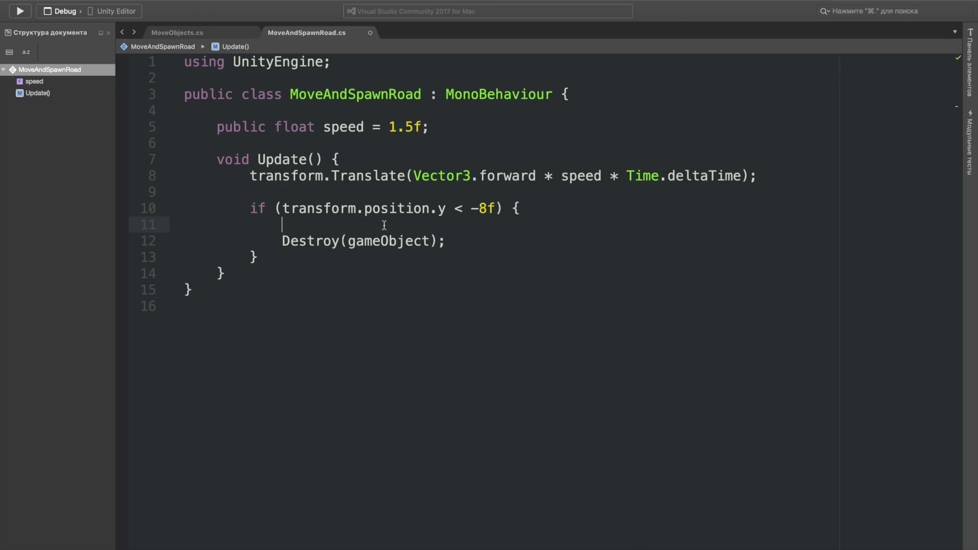
Step: Glance at Unity, then add a blank line below the UnityEngine using
key("super+Tab")
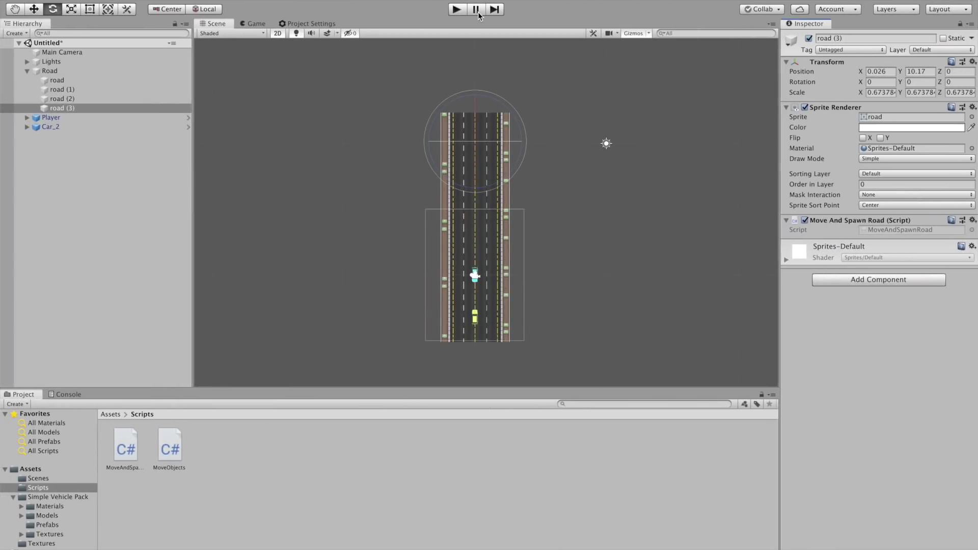
key("super+Tab")
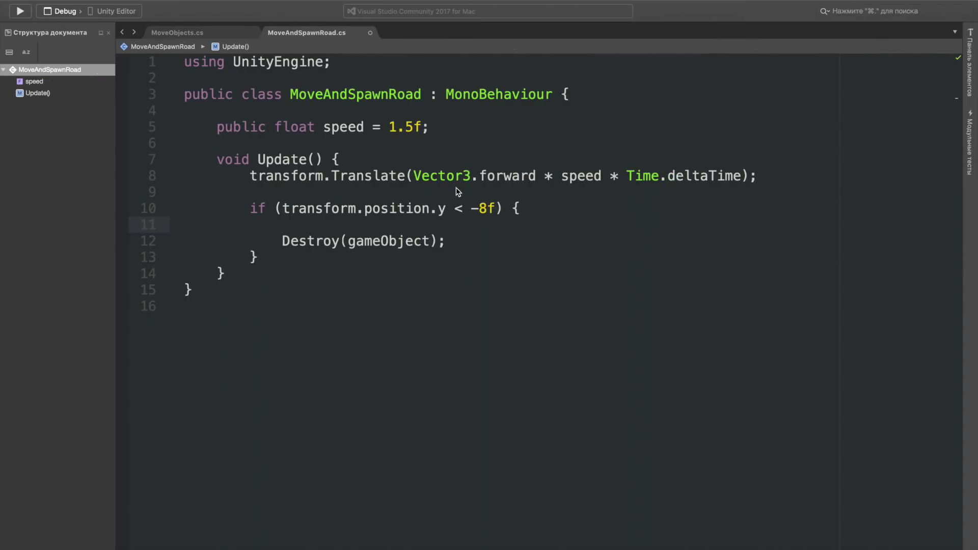
left_click(369, 67)
key("Return")
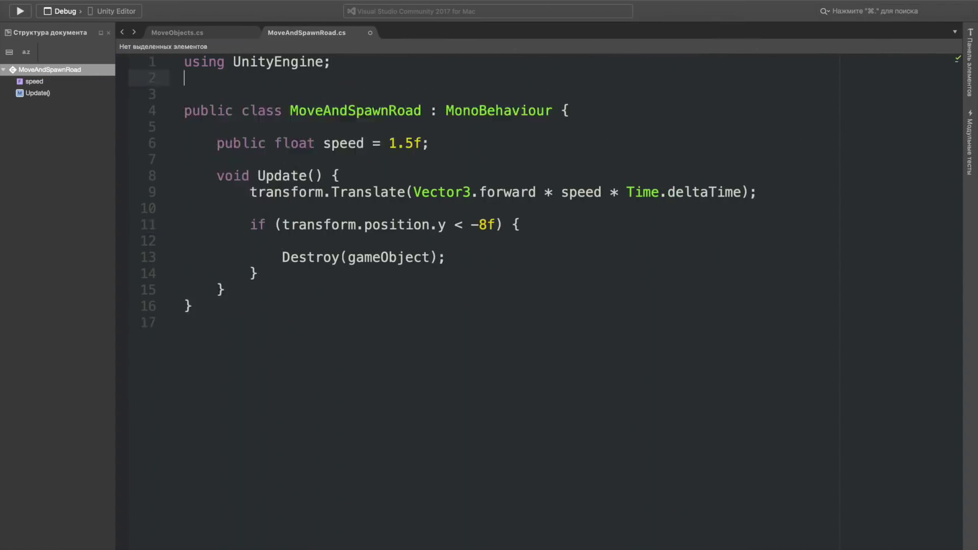
Step: Add 'using UnityEditor;' below the UnityEngine using
type("using")
type(" Uni")
key("Return")
type(";")
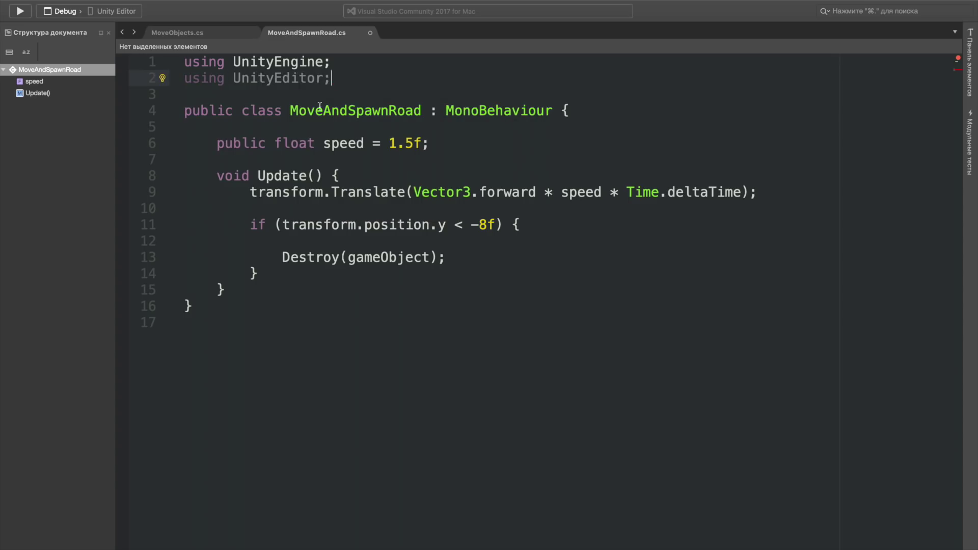
left_click_drag(216, 62, 277, 62)
double_click(277, 62)
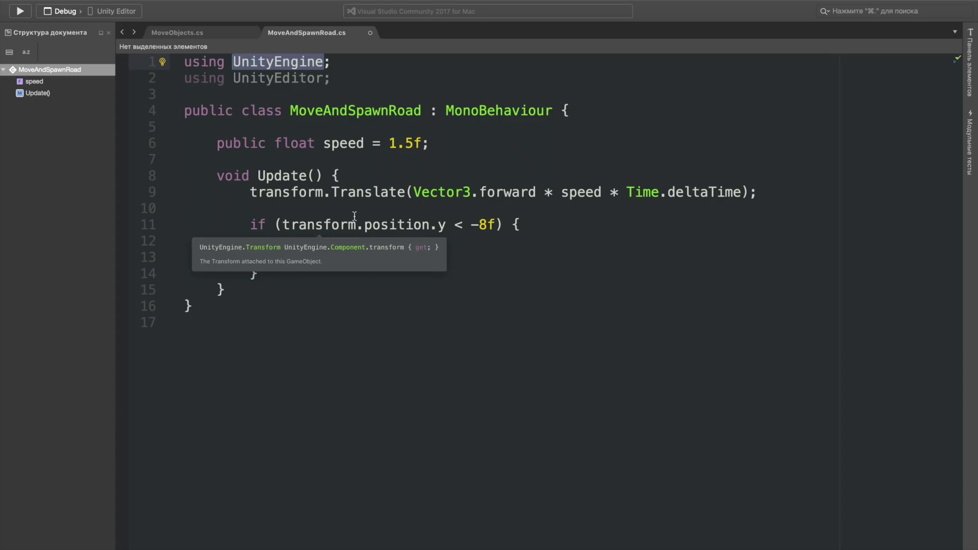
double_click(297, 78)
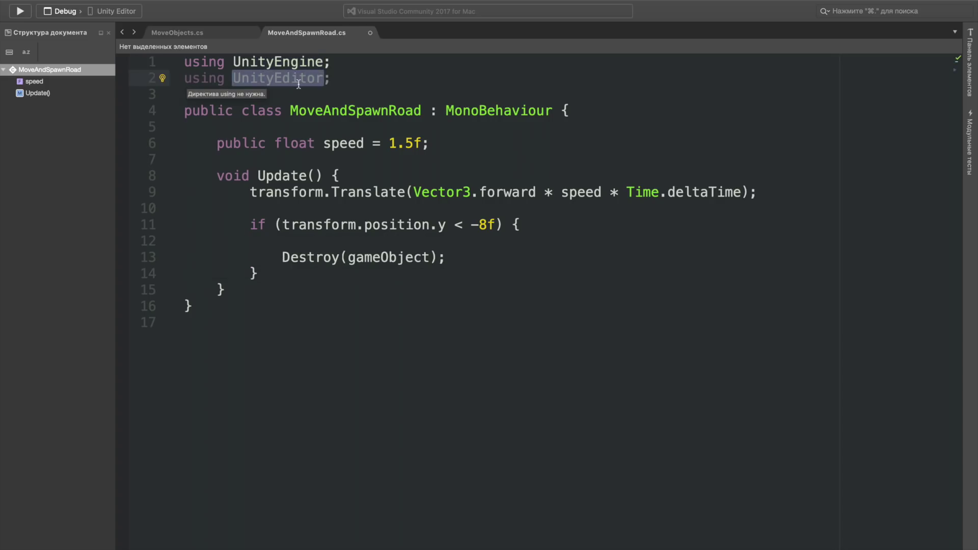
Step: Add 'EditorApplication.isPaused = true;' inside the if block
left_click(304, 241)
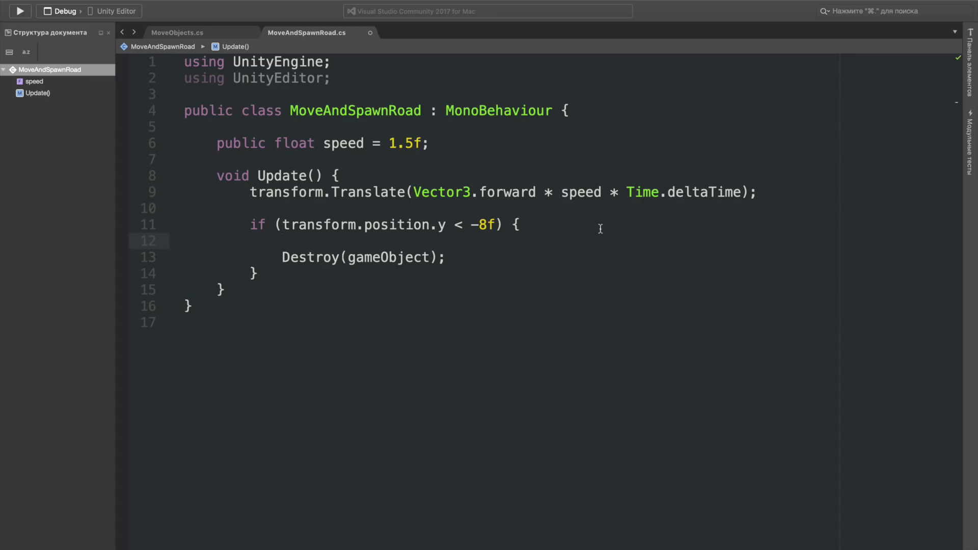
type("Edi")
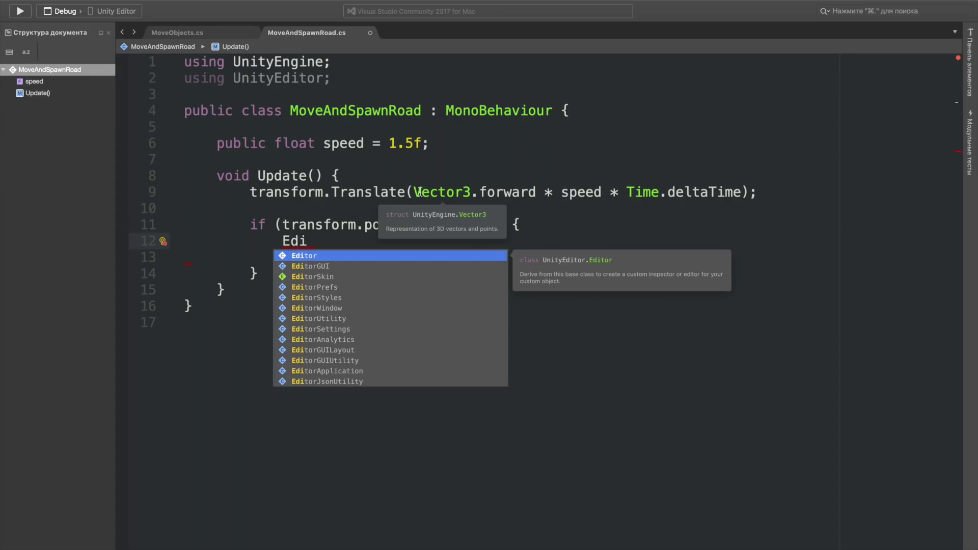
type("tor")
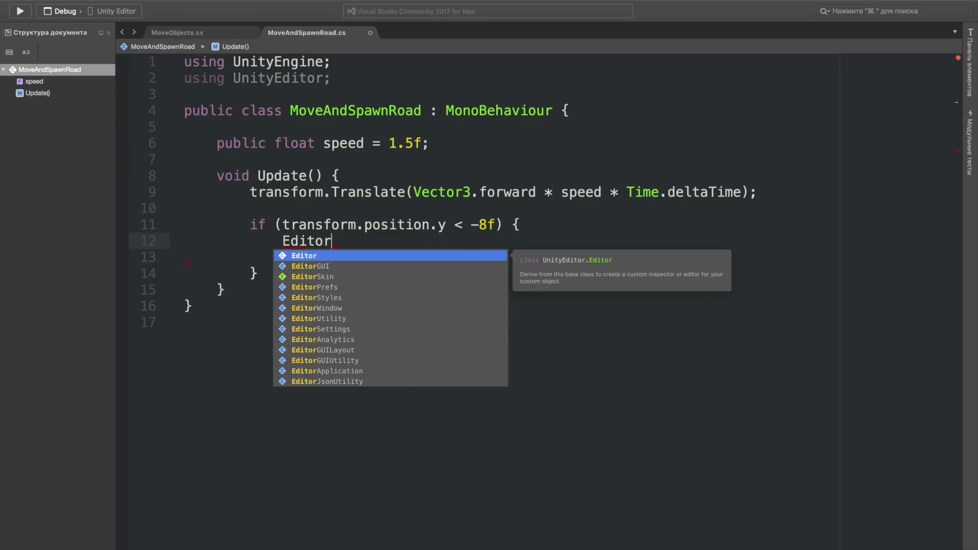
key("Escape")
key("ctrl+space")
type("A")
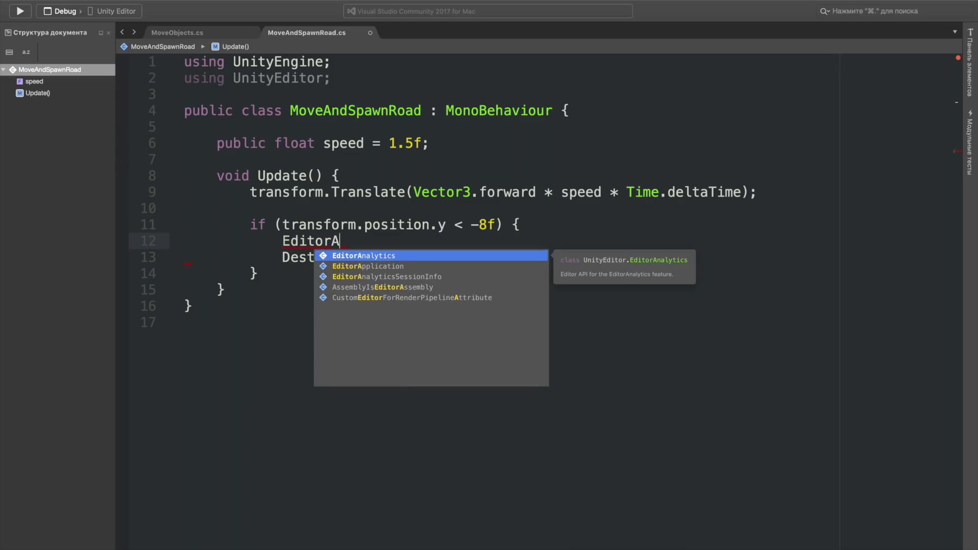
key("Down")
type(".")
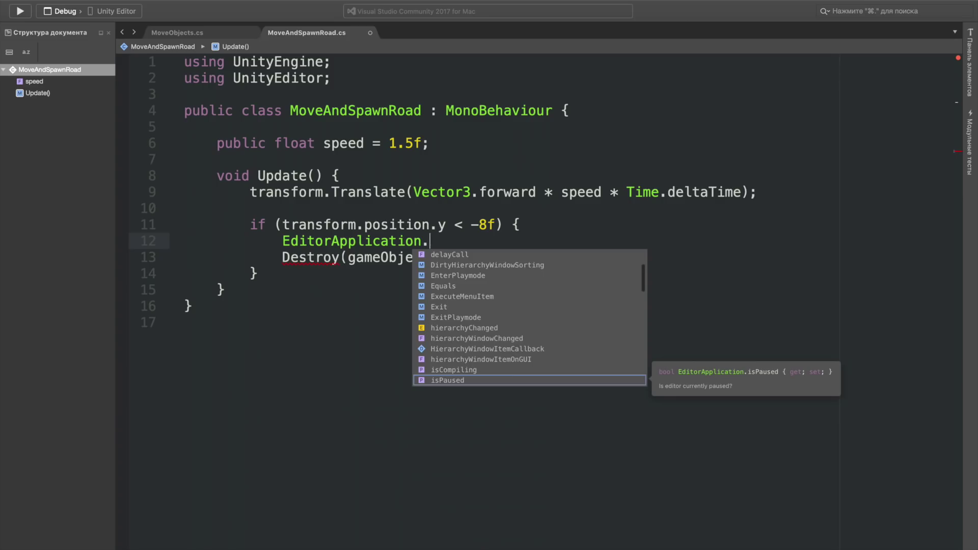
type("is")
key("Return")
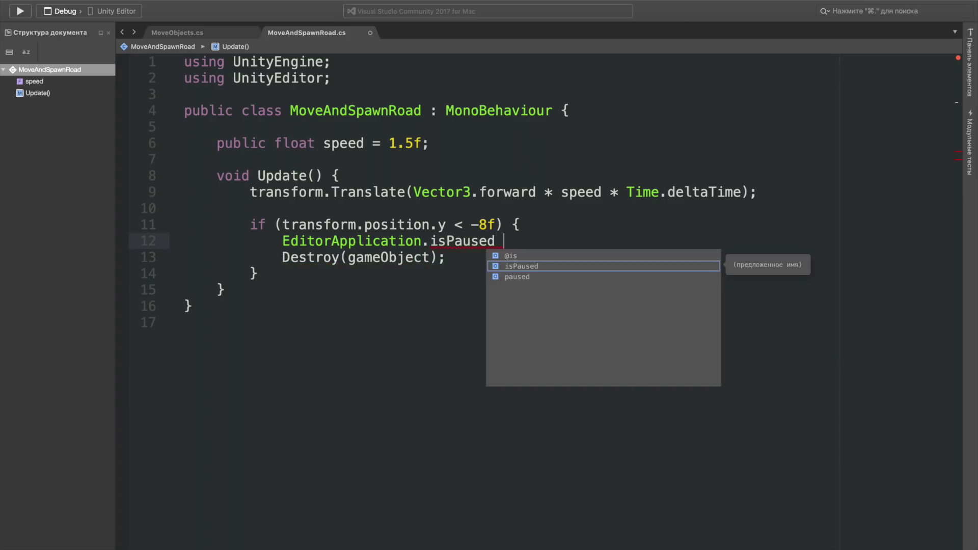
type("= true;")
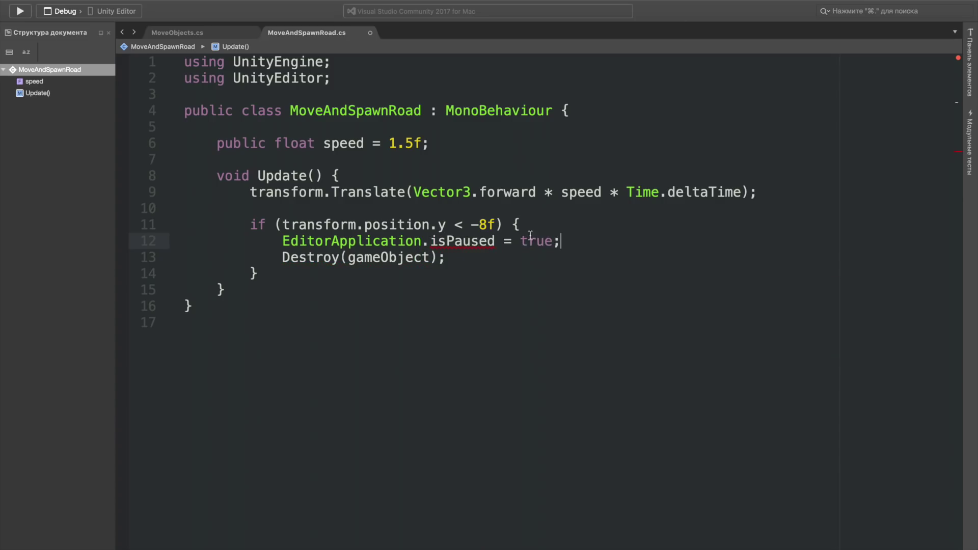
Step: Check the -8f threshold, then go to Unity to test
left_click(483, 228)
key("shift+Left")
key("shift+Left")
left_click_drag(495, 225, 497, 224)
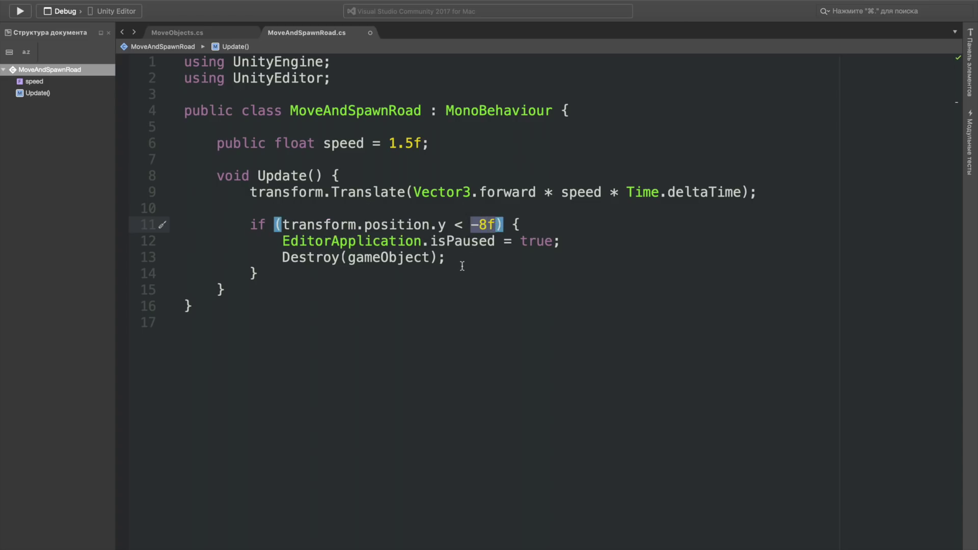
key("super+Tab")
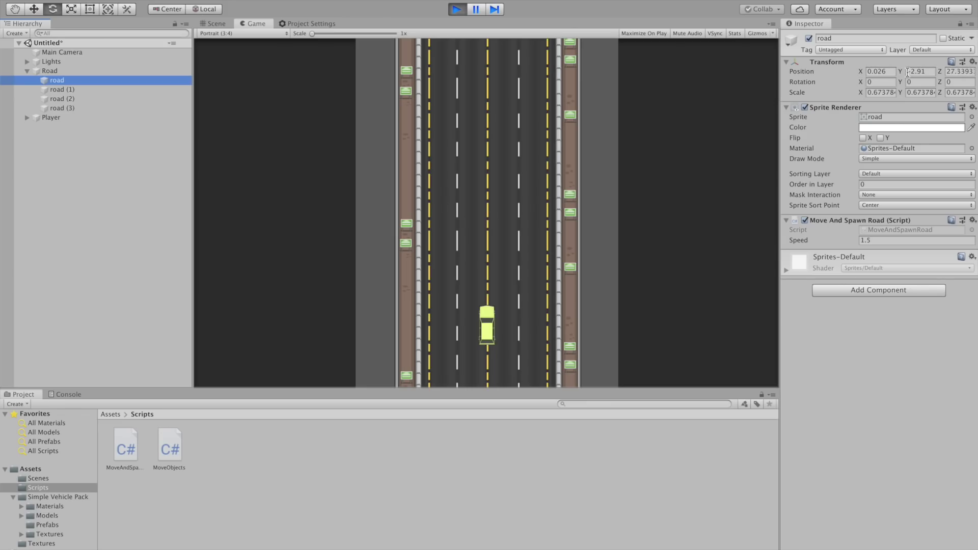
Step: Stop the test run after watching the road move, and return to the script
left_click(457, 11)
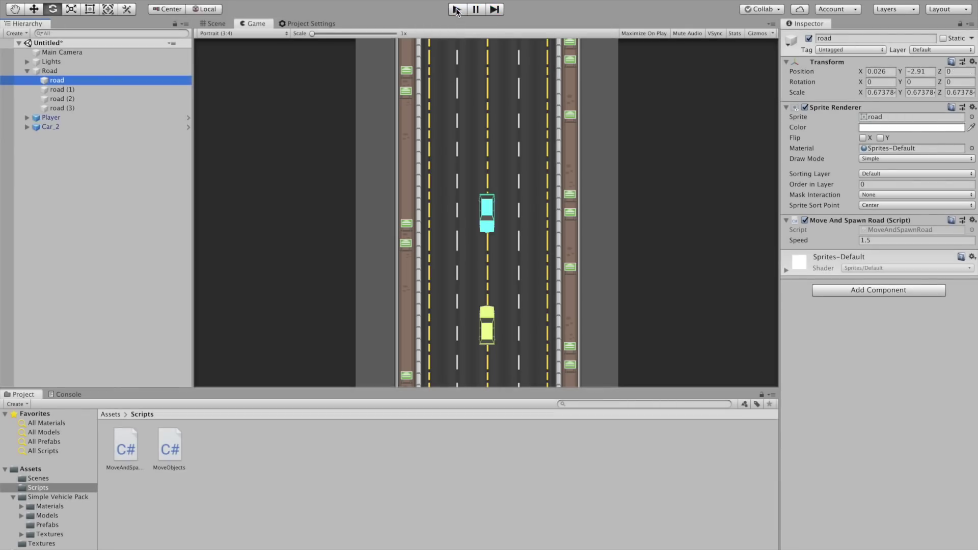
key("super+Tab")
Step: Change the road's movement from Vector3.forward to Vector3.down
type("forward")
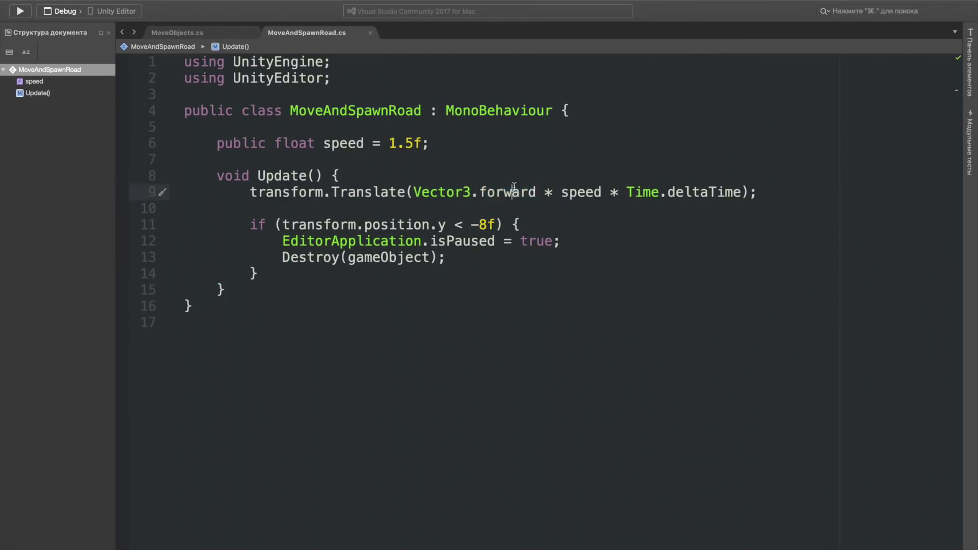
double_click(514, 191)
type("dow")
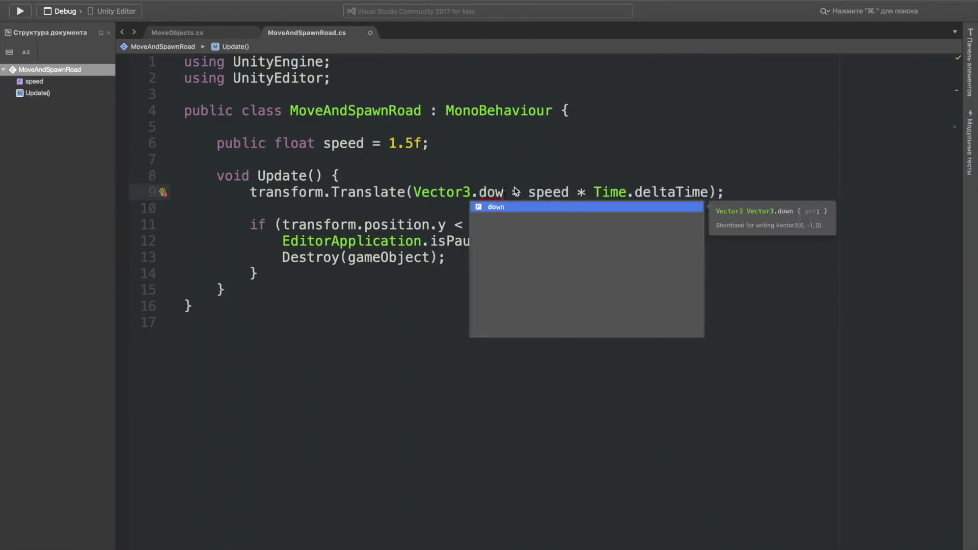
key("Return")
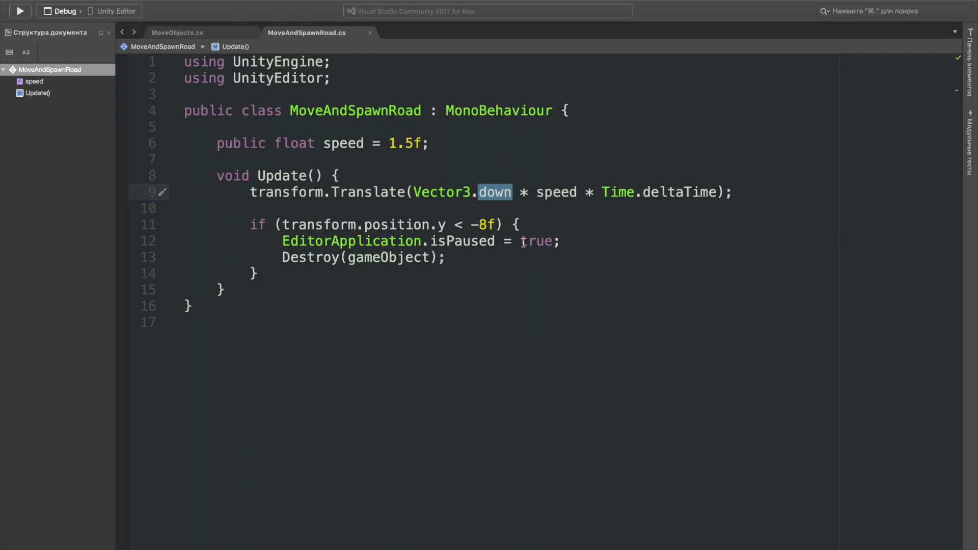
key("super+Tab")
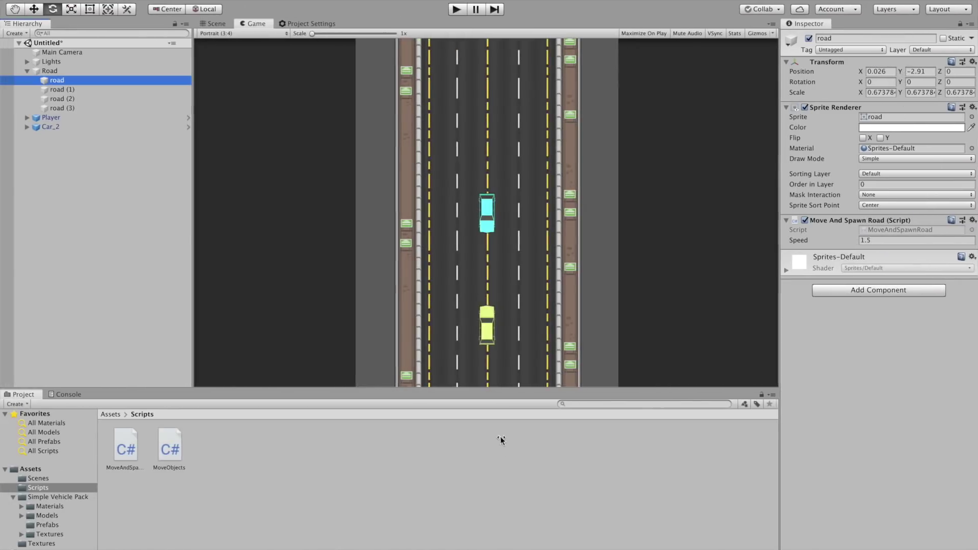
Step: Start the game and select and frame road (3) in the Scene view
left_click(456, 9)
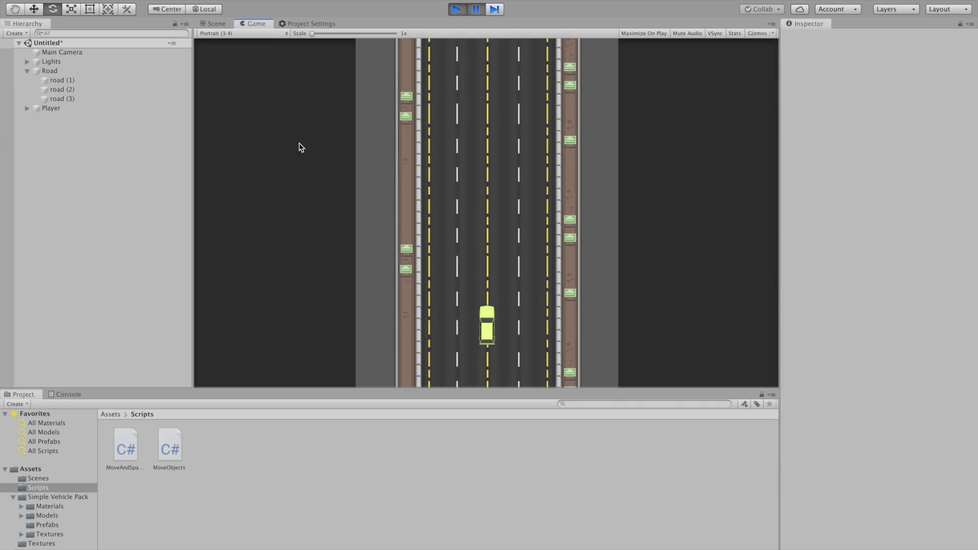
left_click(224, 25)
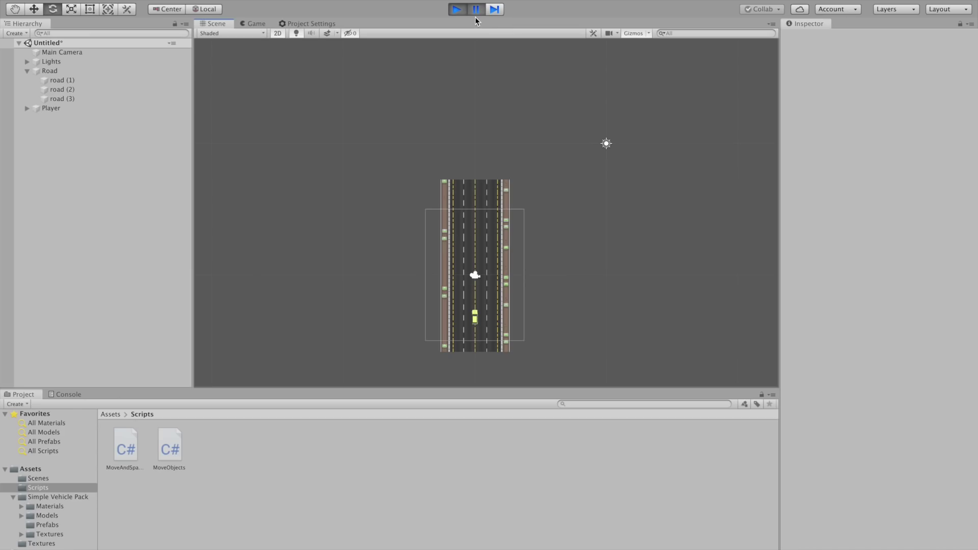
left_click(61, 80)
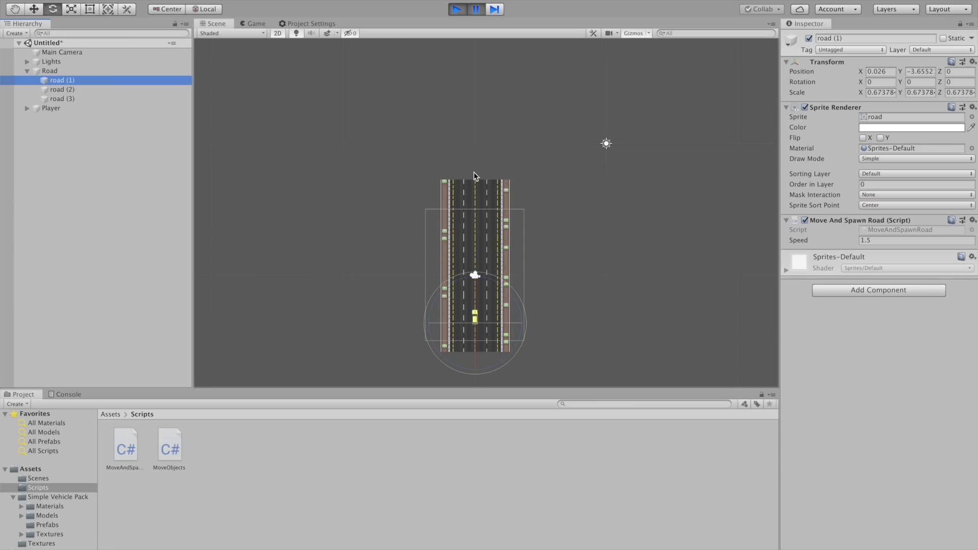
scroll(473, 175, "up", 3)
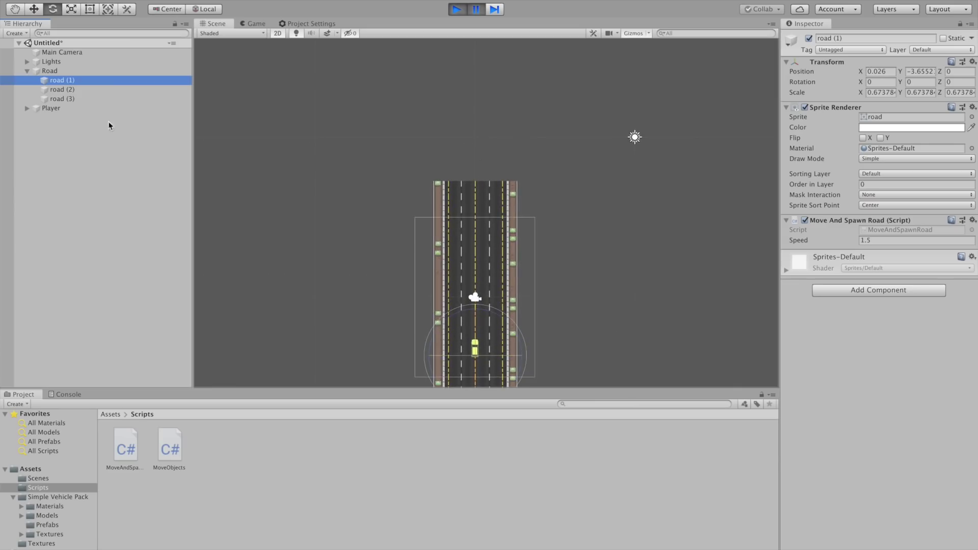
left_click(70, 99)
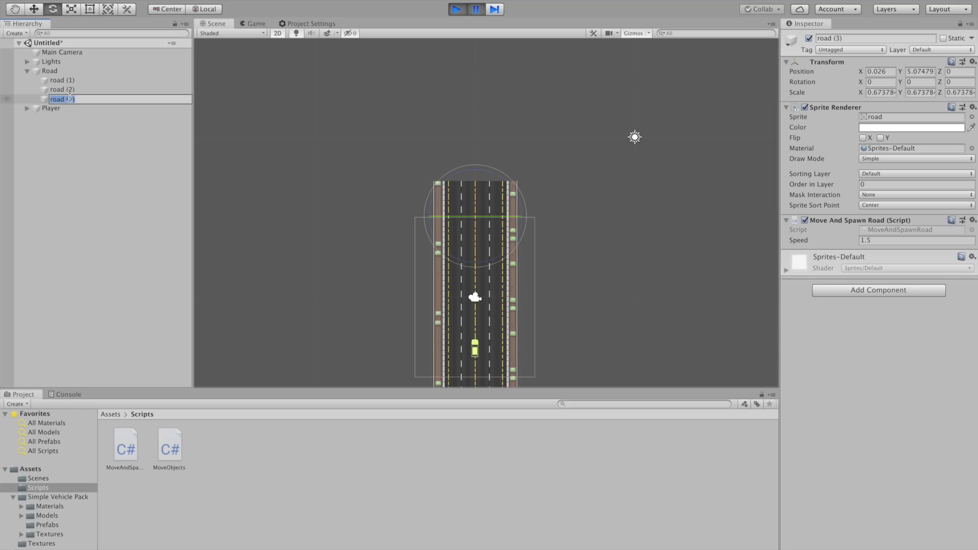
double_click(50, 100)
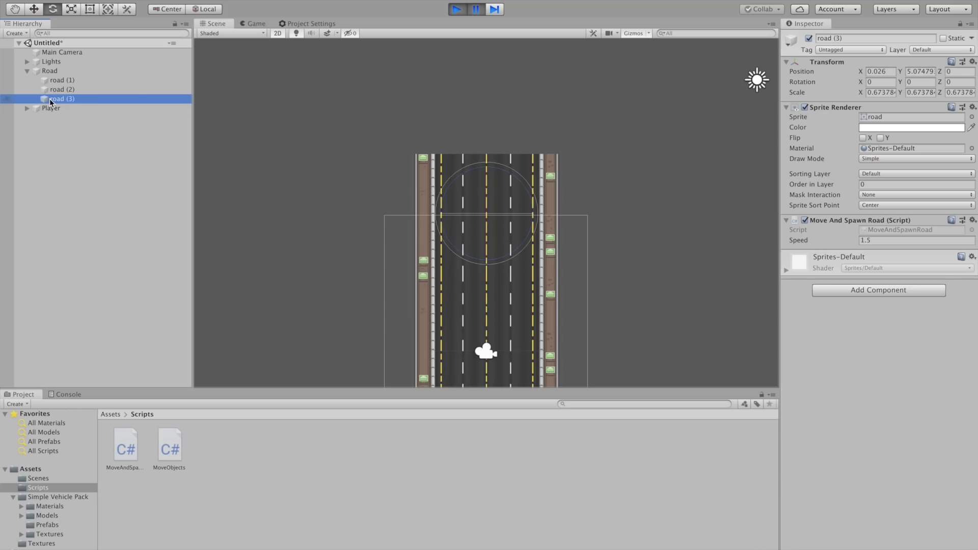
Step: Duplicate road (3) as road (4) and set its Position Y to 9.44
right_click(50, 100)
left_click(89, 145)
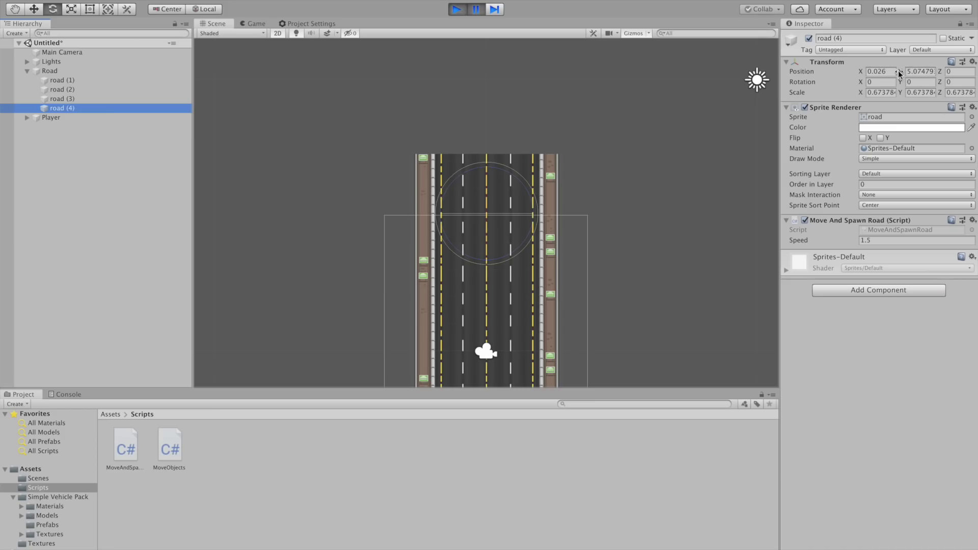
left_click_drag(899, 74, 967, 94)
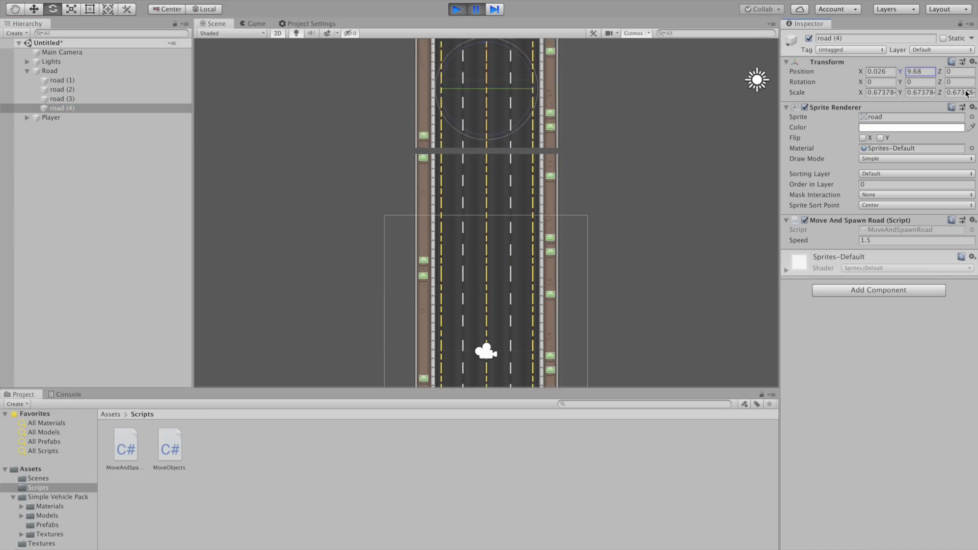
left_click_drag(966, 93, 961, 92)
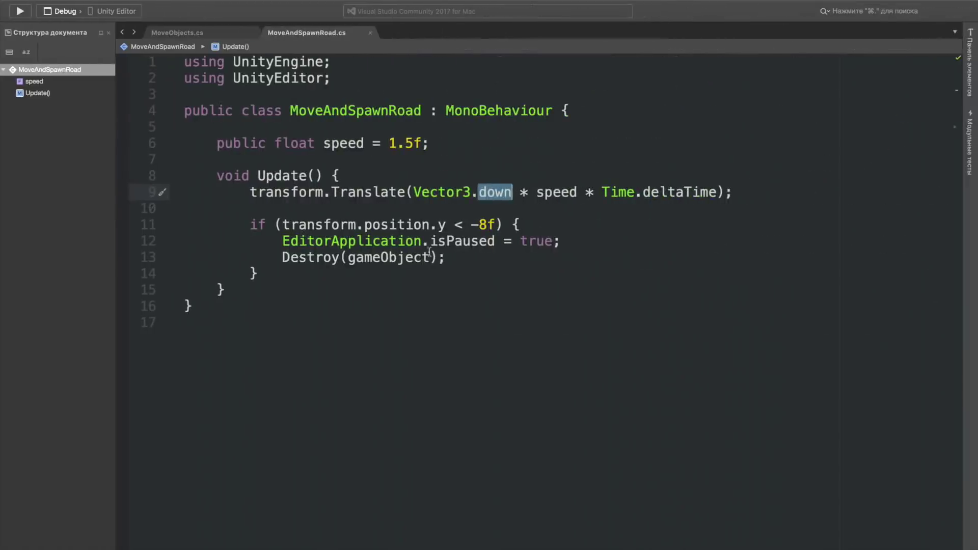
left_click(451, 253)
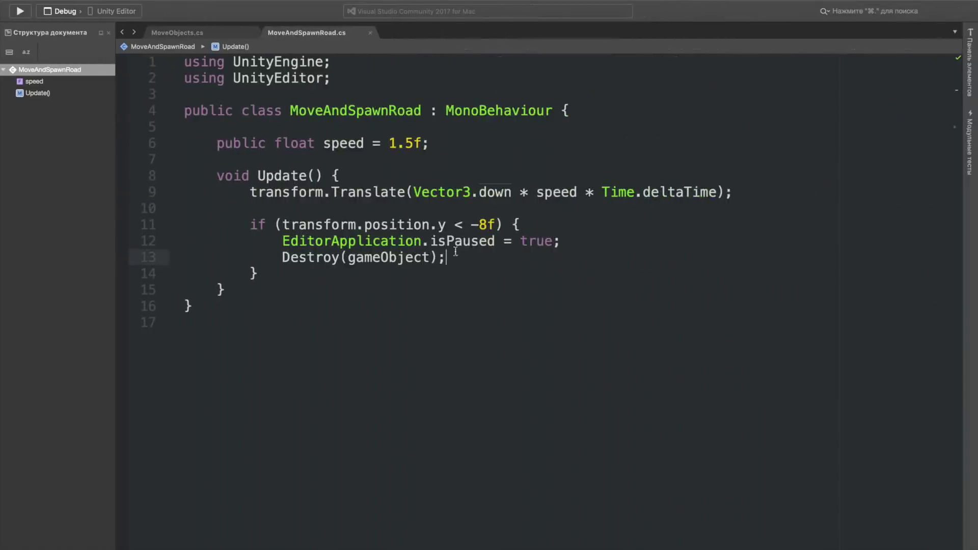
Step: Review the -8f threshold and the pause and Destroy lines in the script
left_click_drag(495, 224, 474, 224)
left_click_drag(279, 242, 448, 258)
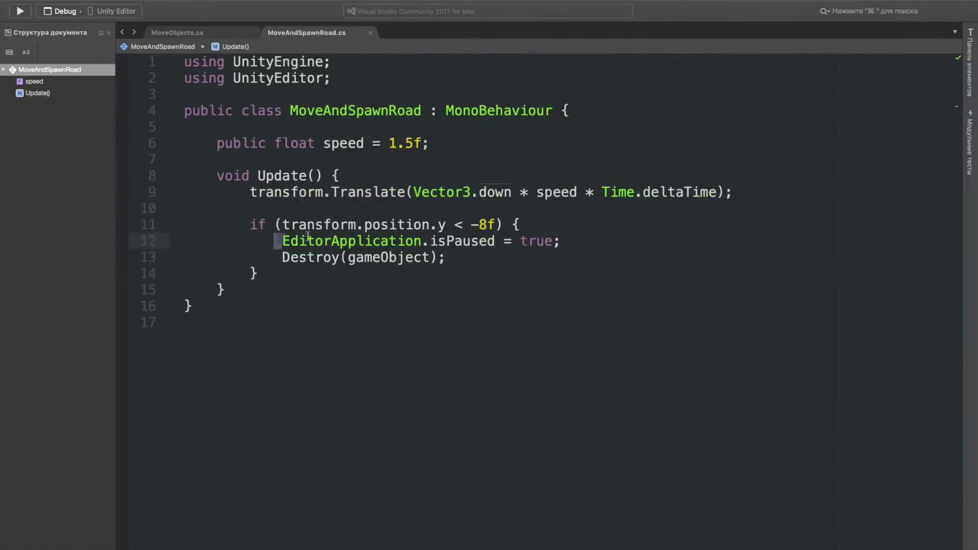
left_click(453, 260)
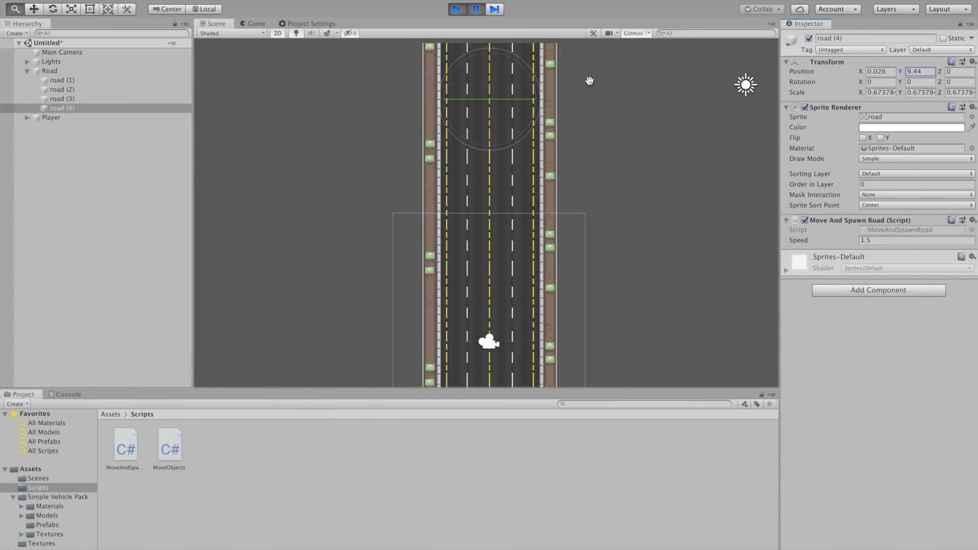
Step: Check road (4)'s Position Y in the Scene, then stop play mode
middle_click_drag(587, 80, 580, 151)
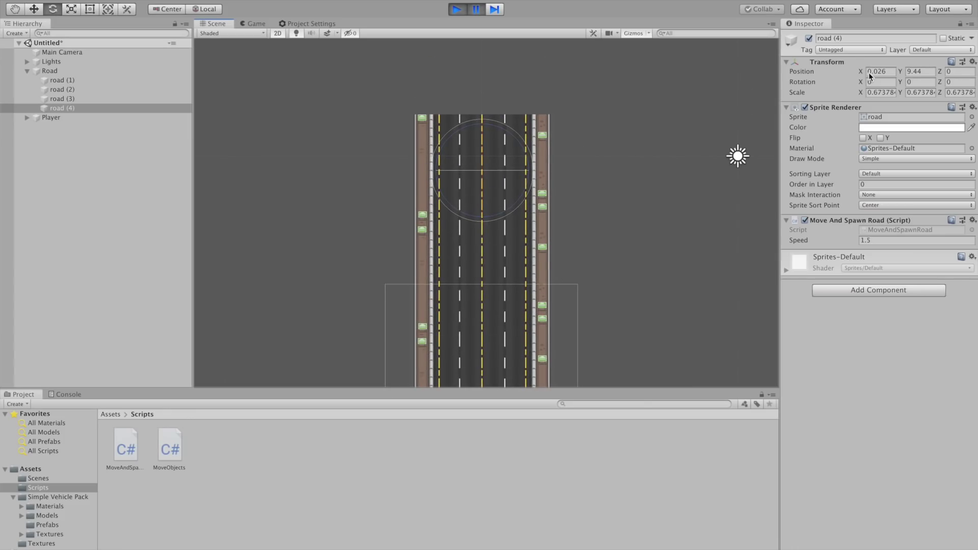
left_click(908, 72)
left_click(464, 10)
key("super+Tab")
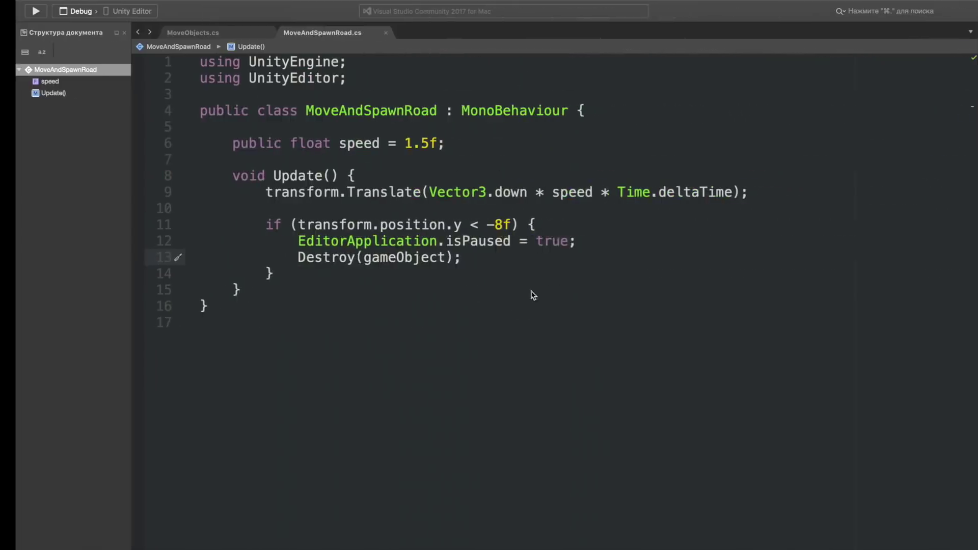
Step: Replace the editor pause statement with an unfinished Instantiate(road, ) call
left_click_drag(560, 241, 283, 244)
key("BackSpace")
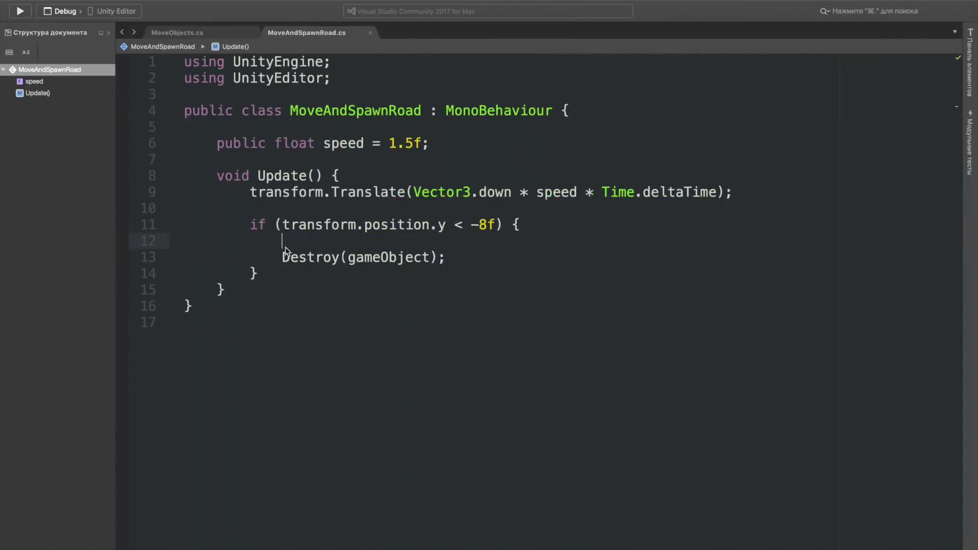
mouse_move(318, 249)
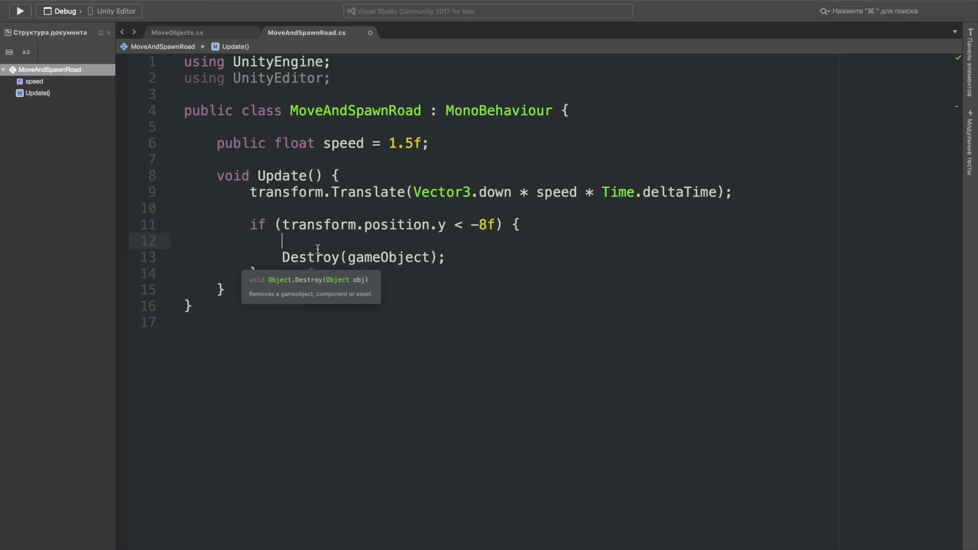
mouse_move(393, 261)
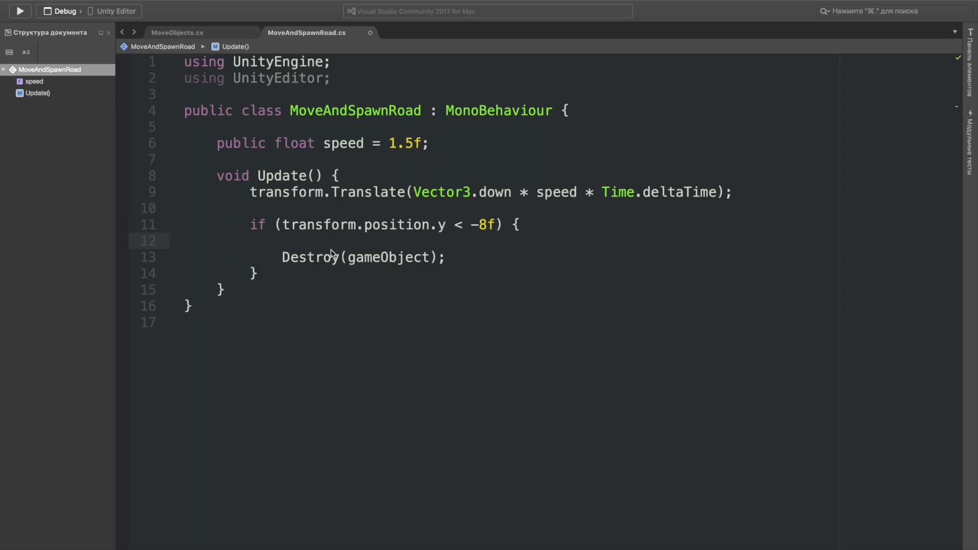
key("super+Tab")
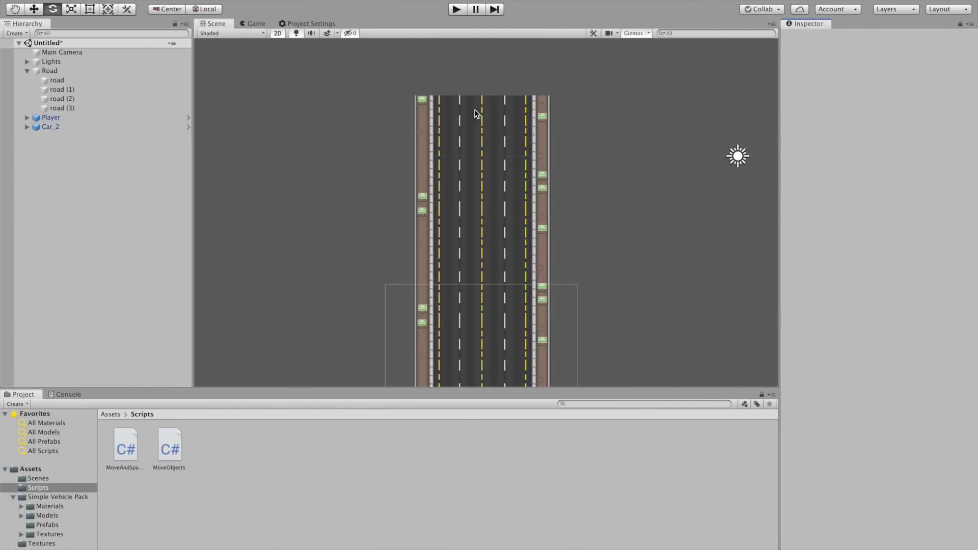
key("super+Tab")
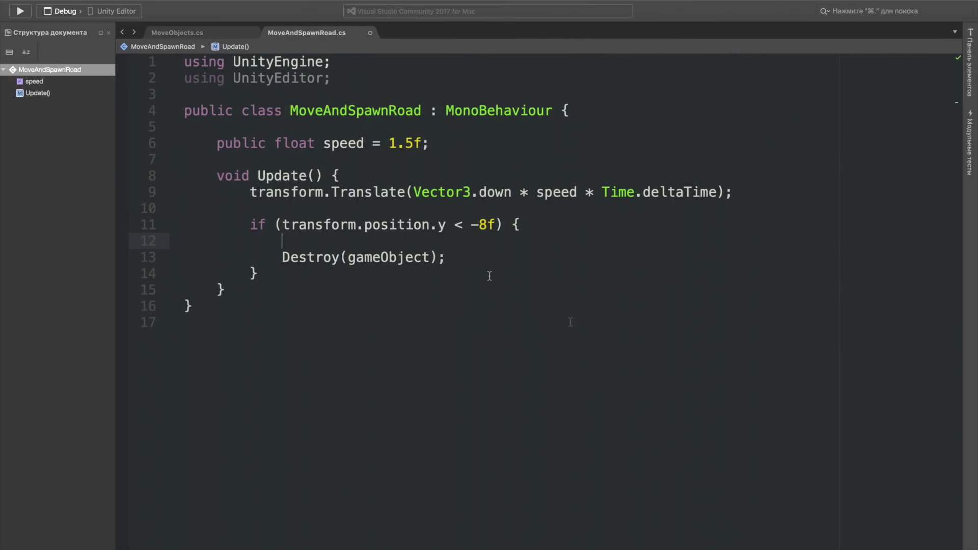
type("Ins")
key("Return")
type("(")
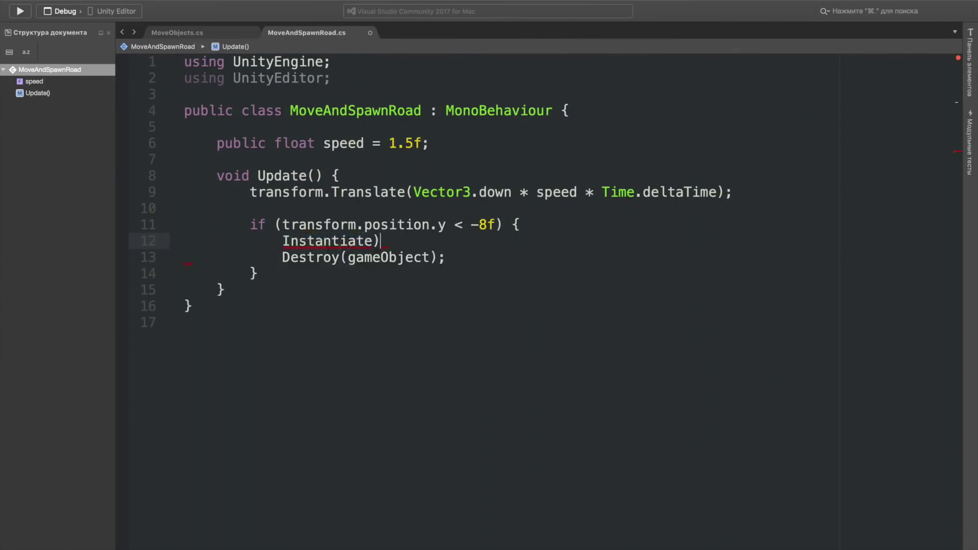
type(";")
type("roa")
key("Return")
type(",")
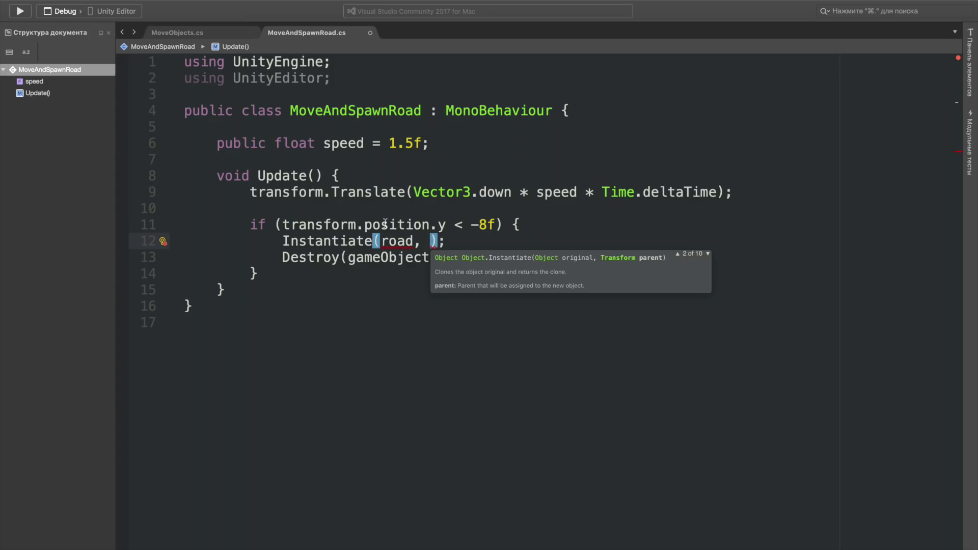
Step: Declare a public GameObject road field on a new line below the speed field
left_click(451, 147)
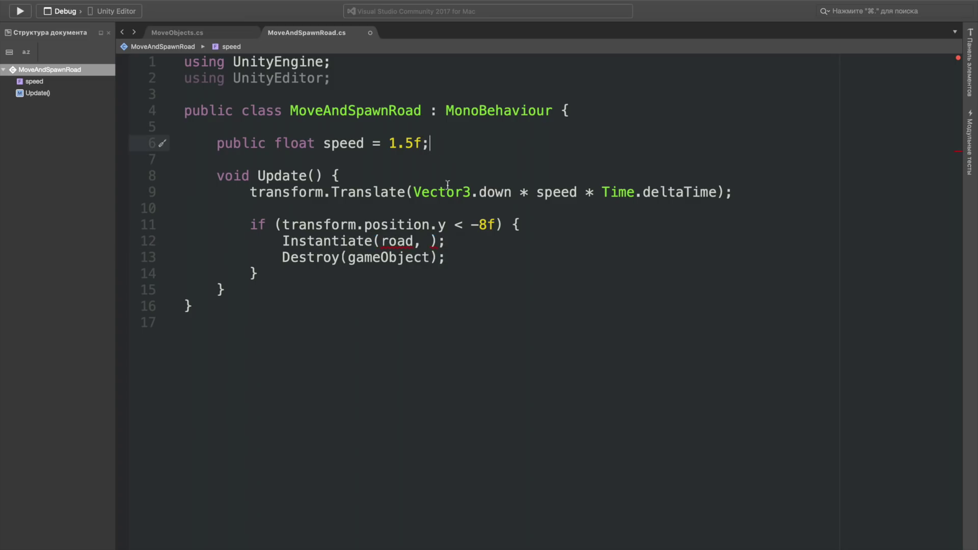
key("Return")
type("public ")
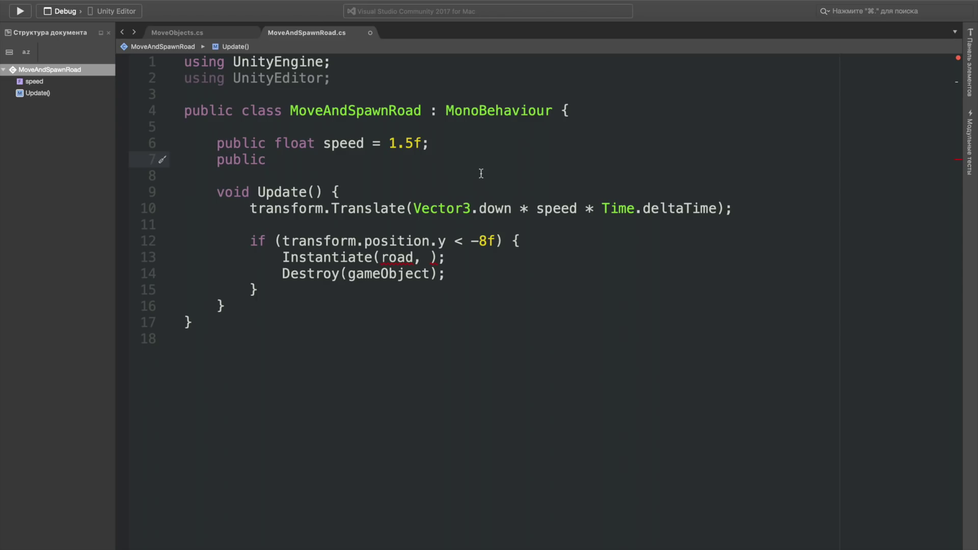
type("Tra")
key("Return")
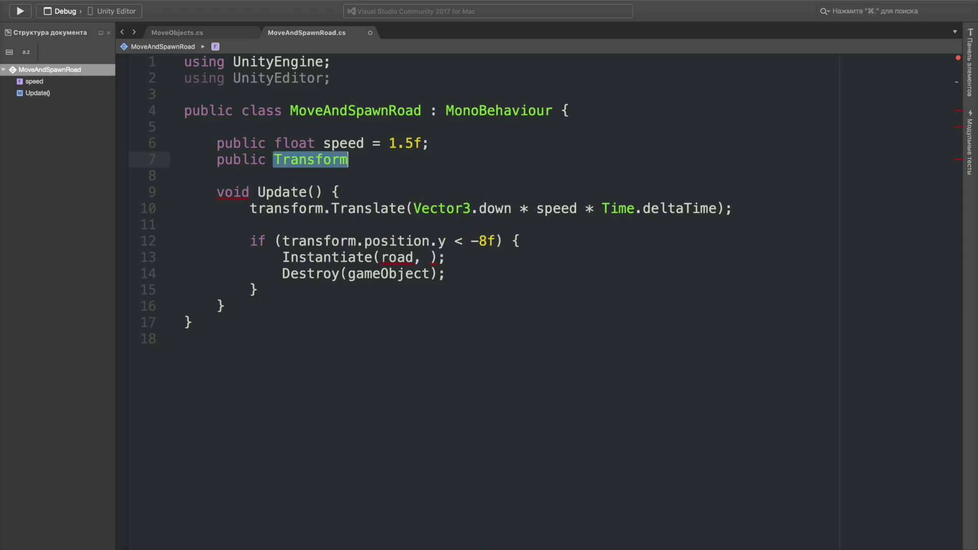
type("Ga")
key("Return")
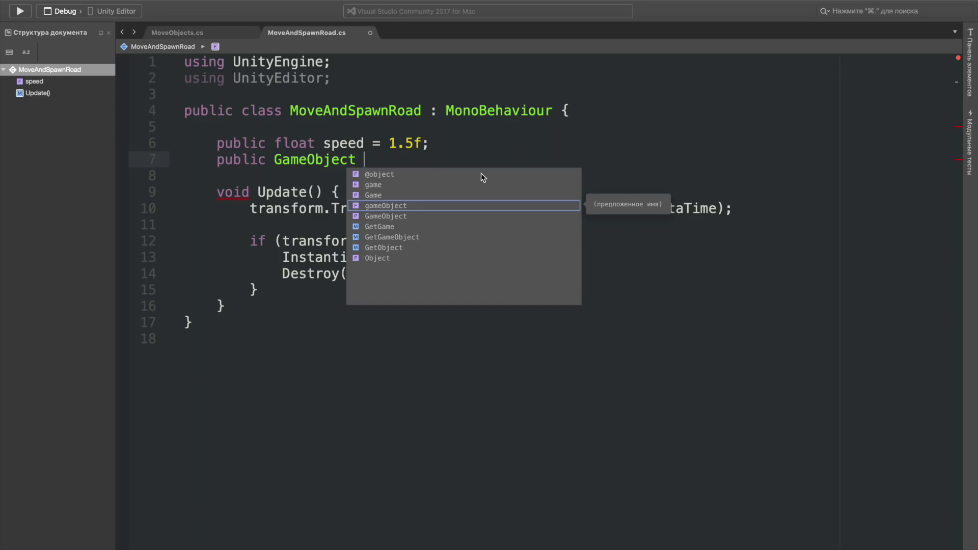
type("road;")
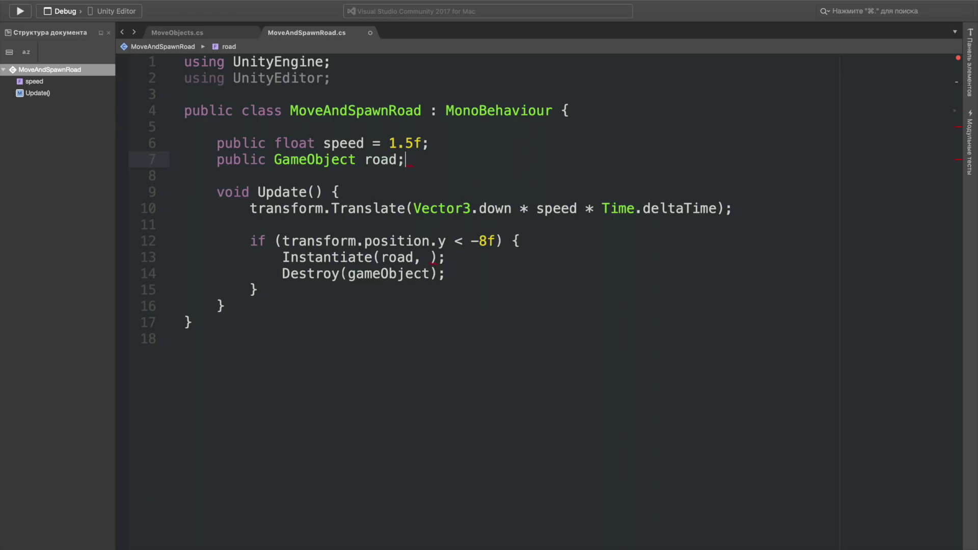
Step: Check the road reference in Instantiate against the new road field declaration
left_click(403, 259)
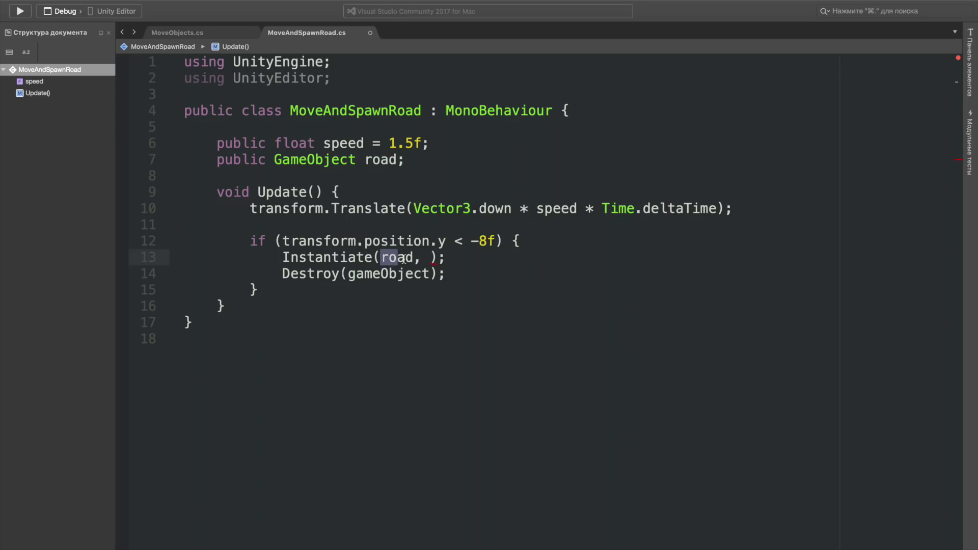
left_click(396, 161)
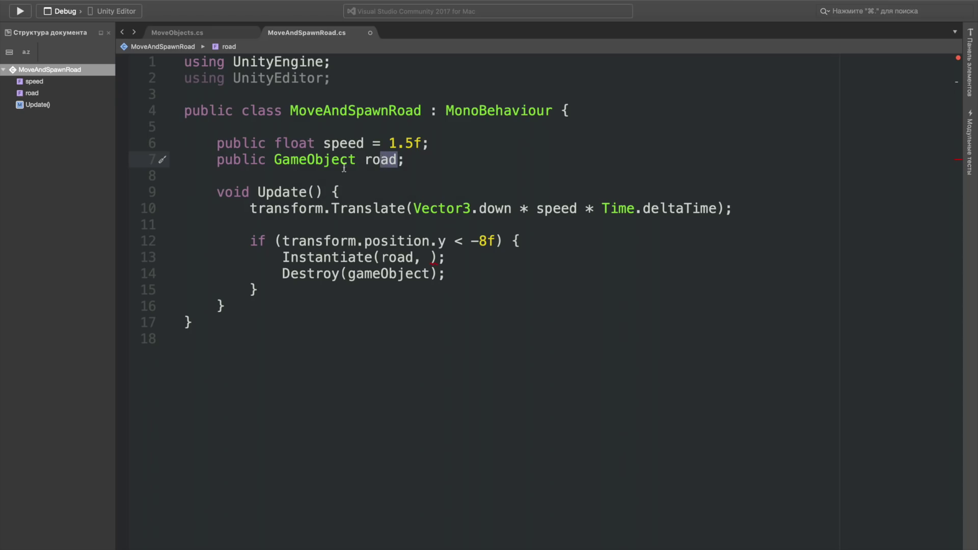
left_click_drag(274, 160, 389, 162)
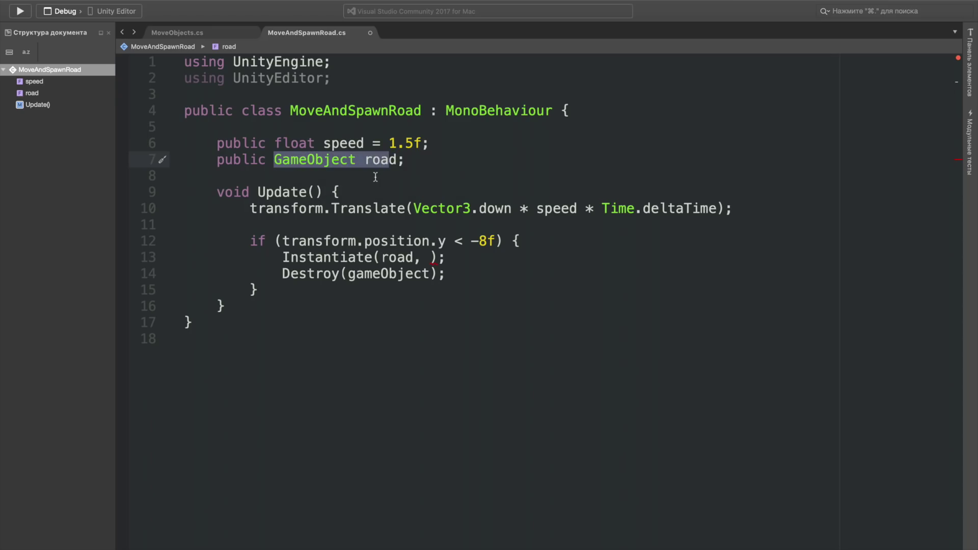
key("super+Tab")
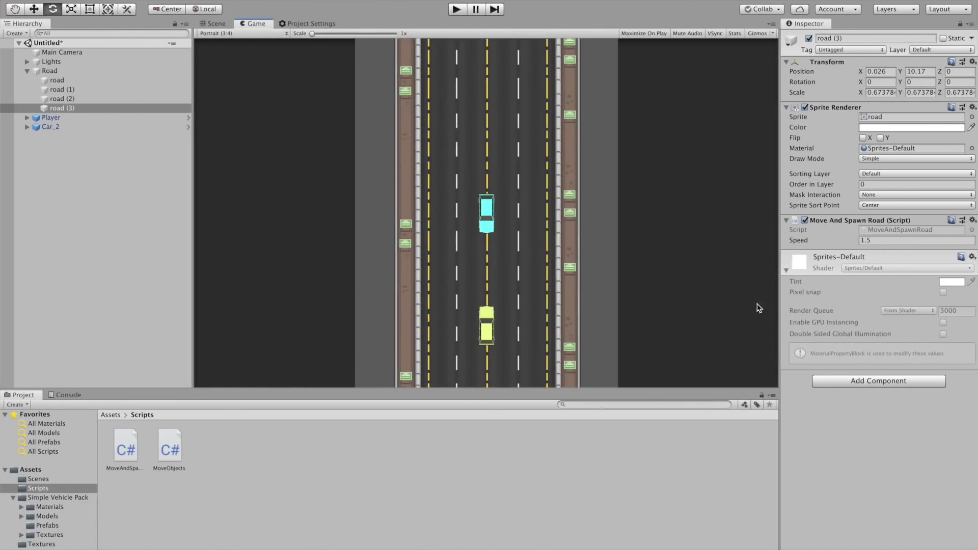
key("super+Tab")
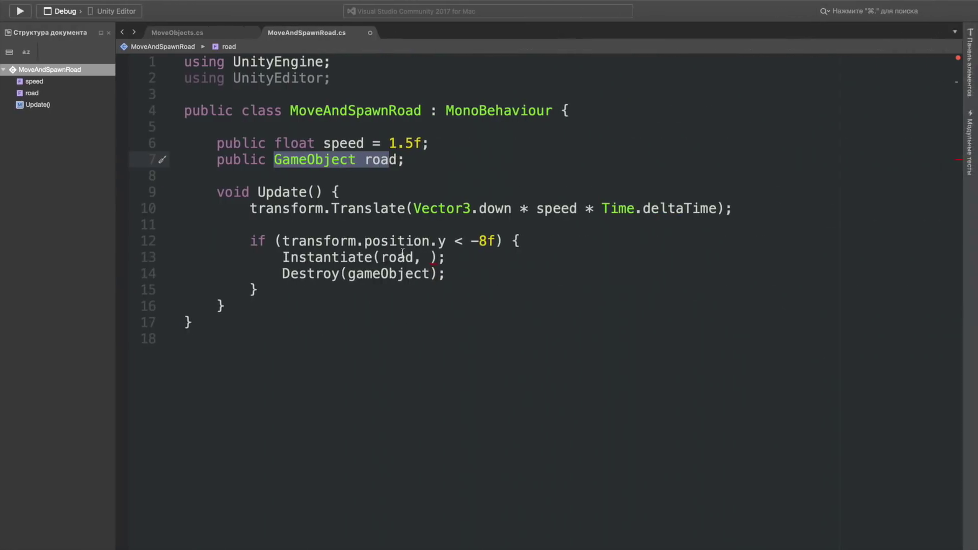
Step: Give Instantiate the position new Vector3(0.026f, 9.44f, 0), copying X from road's Inspector
left_click(429, 258)
type("new")
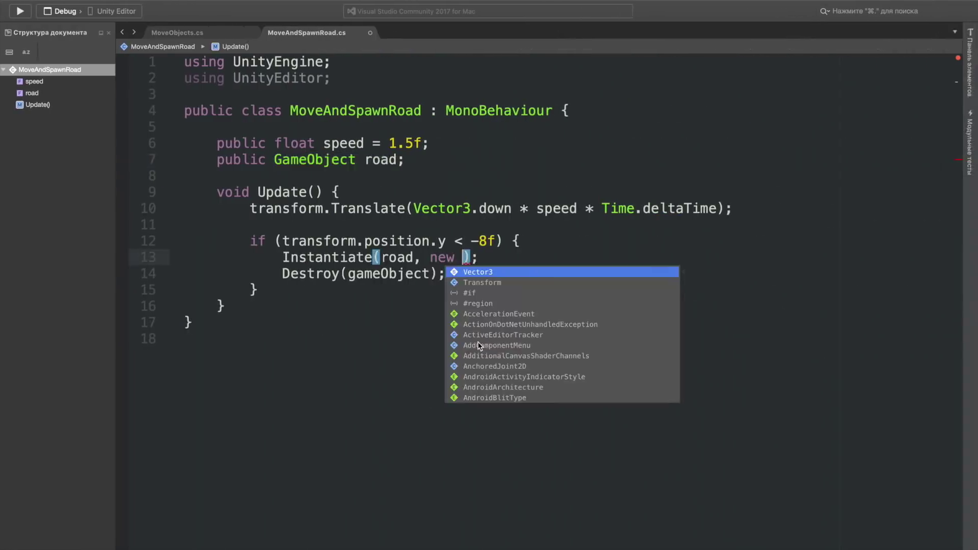
key("Return")
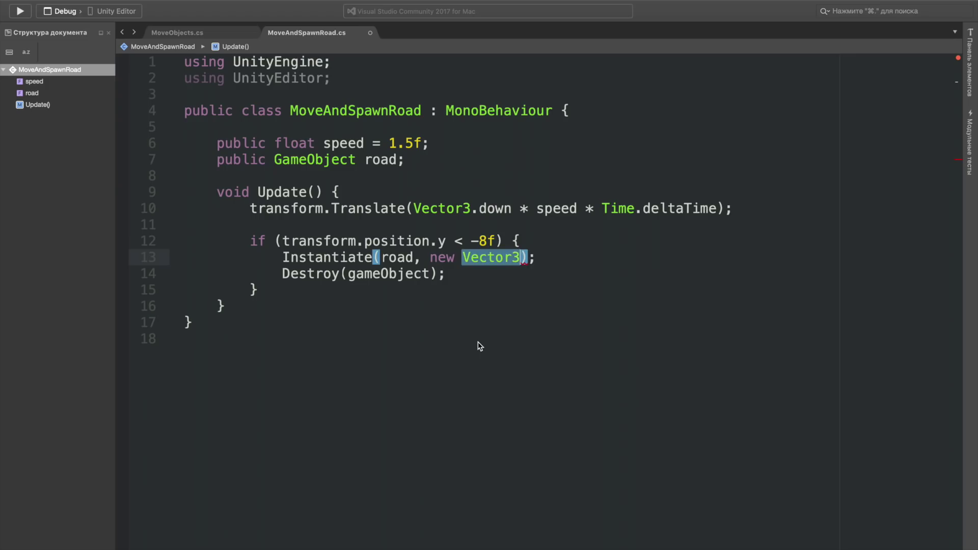
type("()")
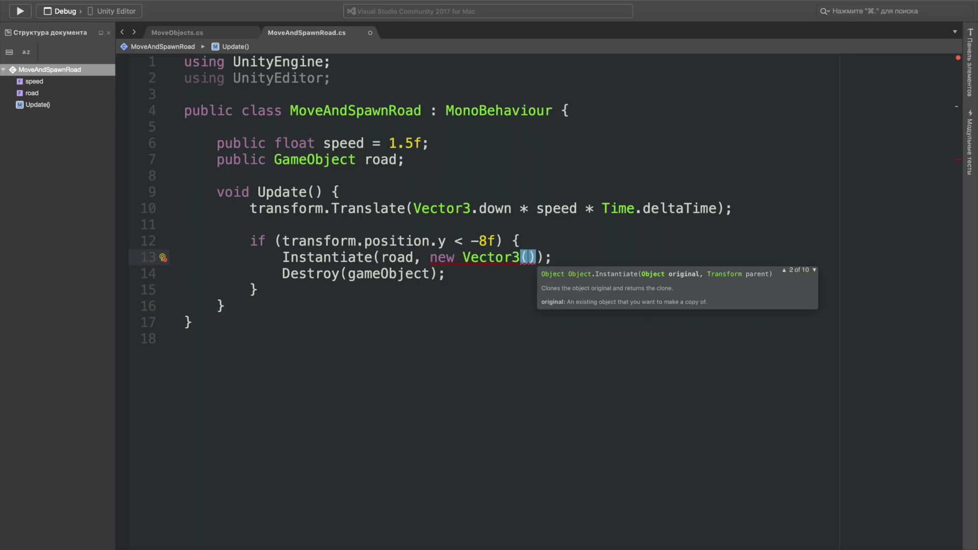
type(",")
left_click(527, 257)
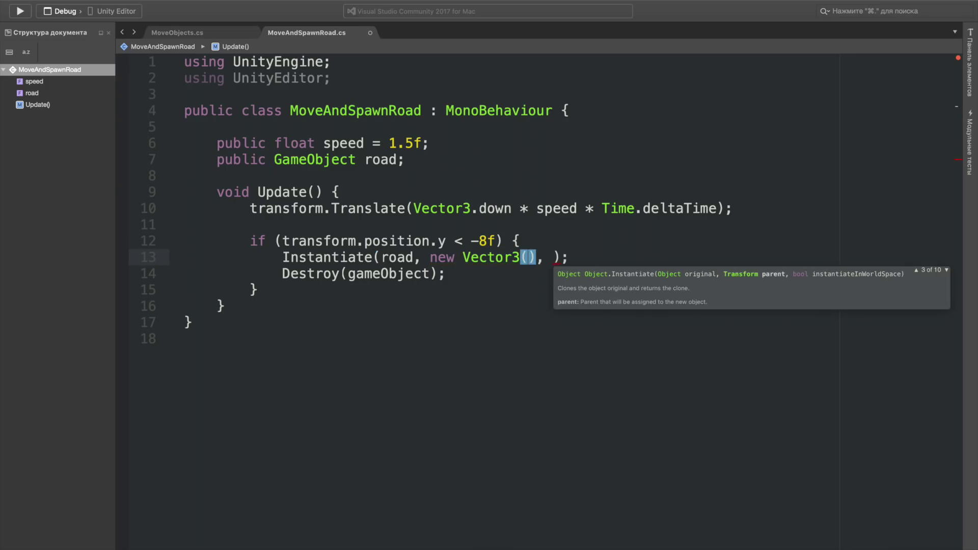
key("ctrl+Left")
left_click(66, 81)
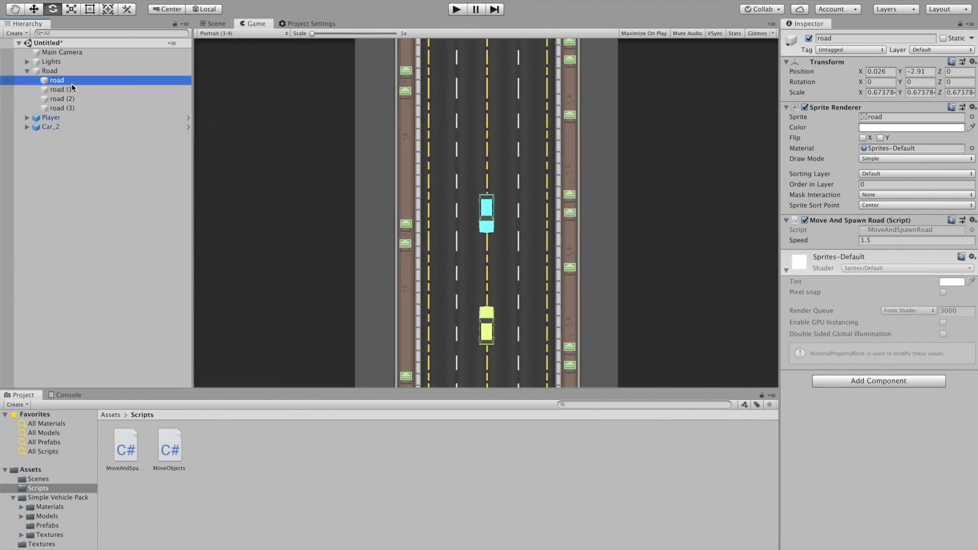
left_click(889, 72)
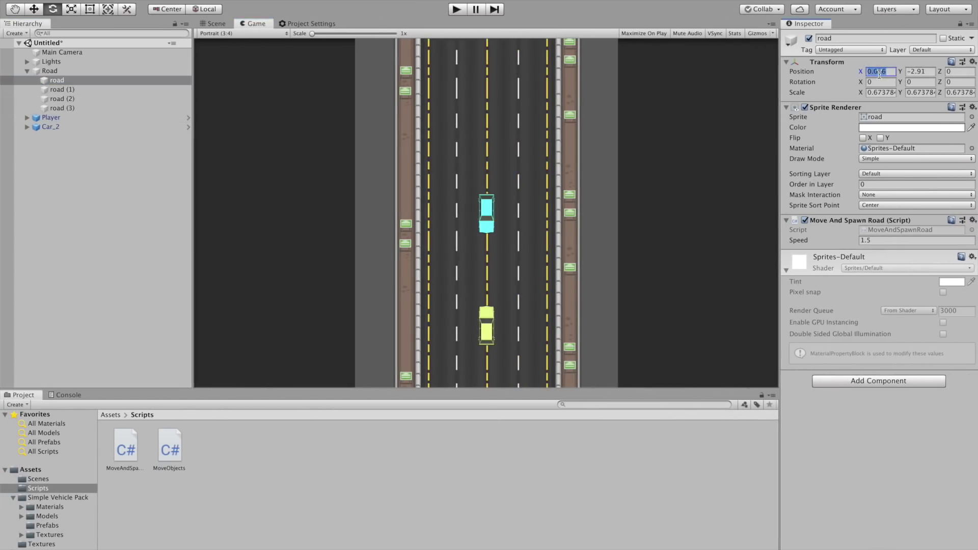
key("super+c")
key("ctrl+Right")
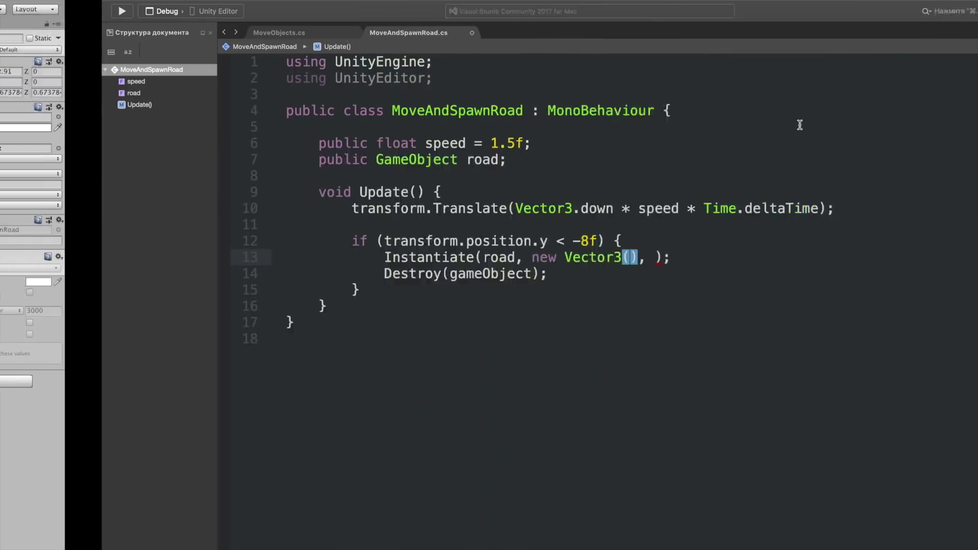
key("super+v")
type("f, ")
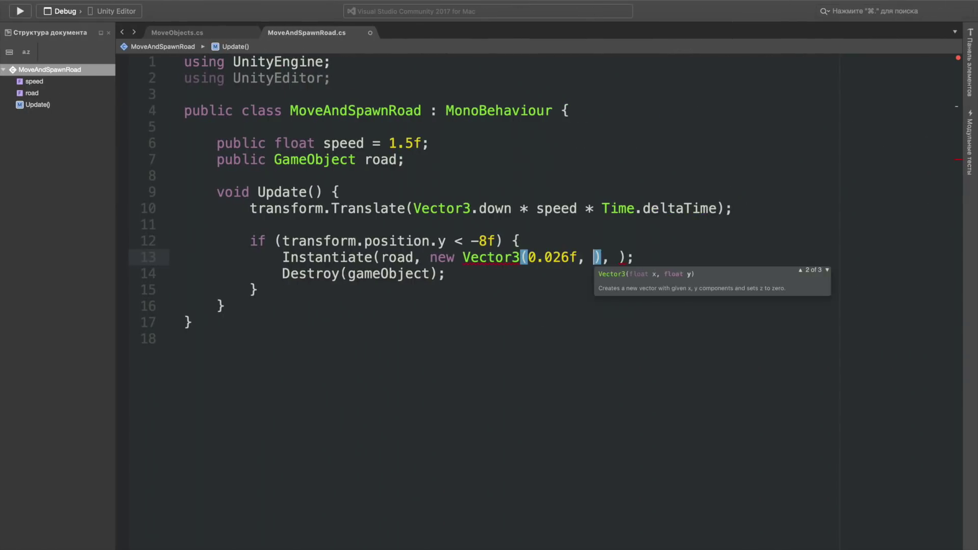
type("9")
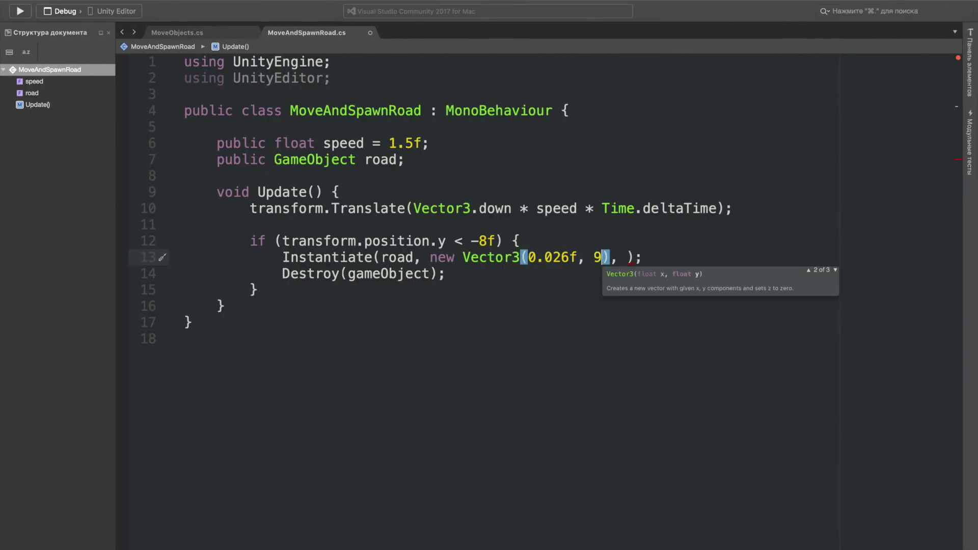
type(".44f, 0")
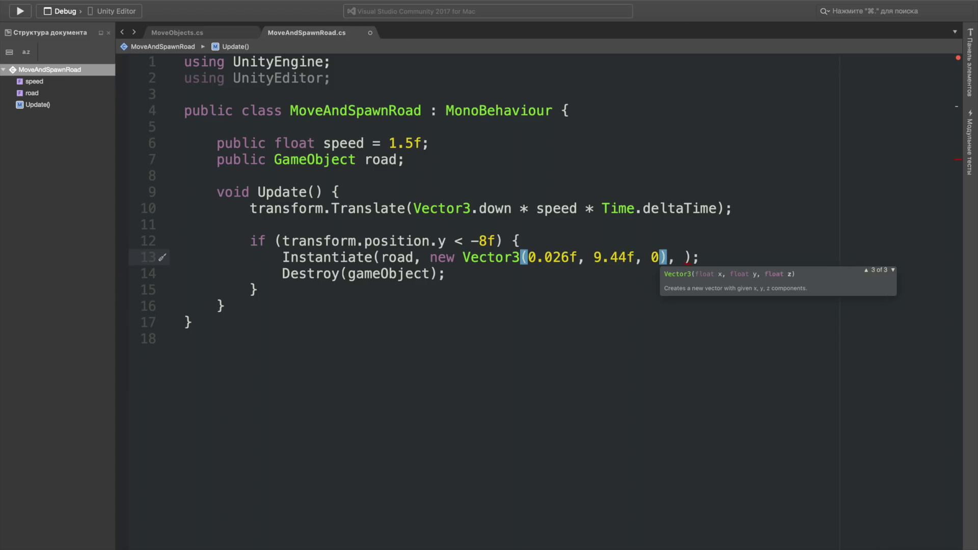
Step: Add Quaternion.identity as the Instantiate rotation argument
left_click(682, 258)
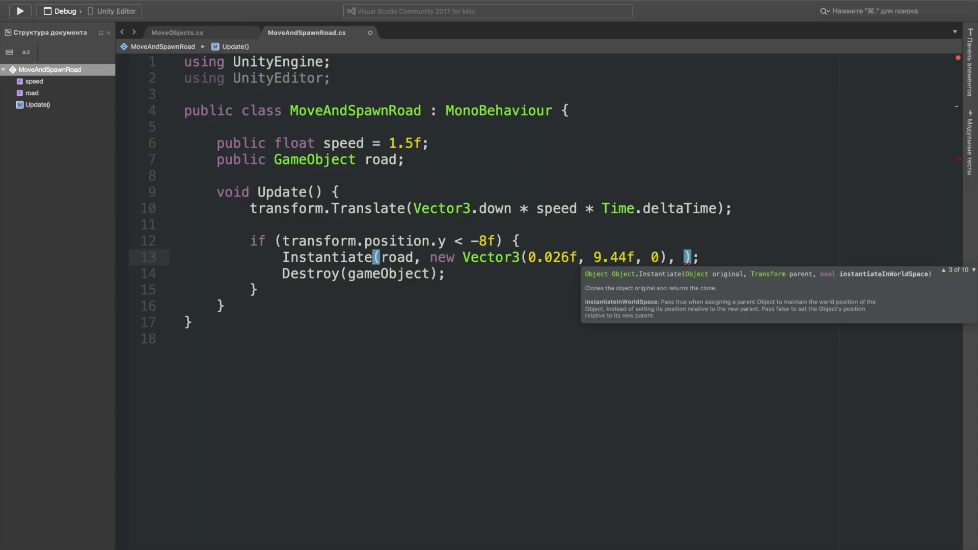
type("Qua")
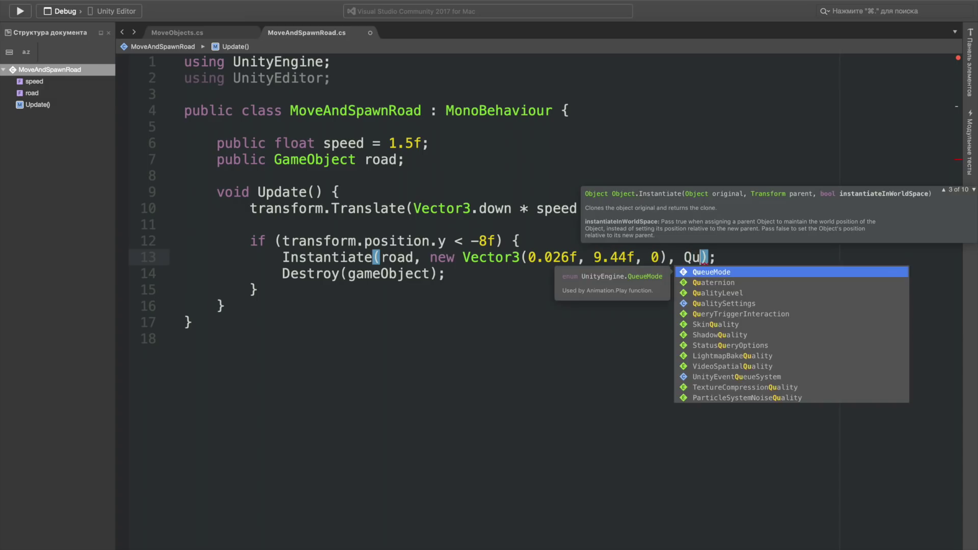
key("Return")
type(".id")
key("Return")
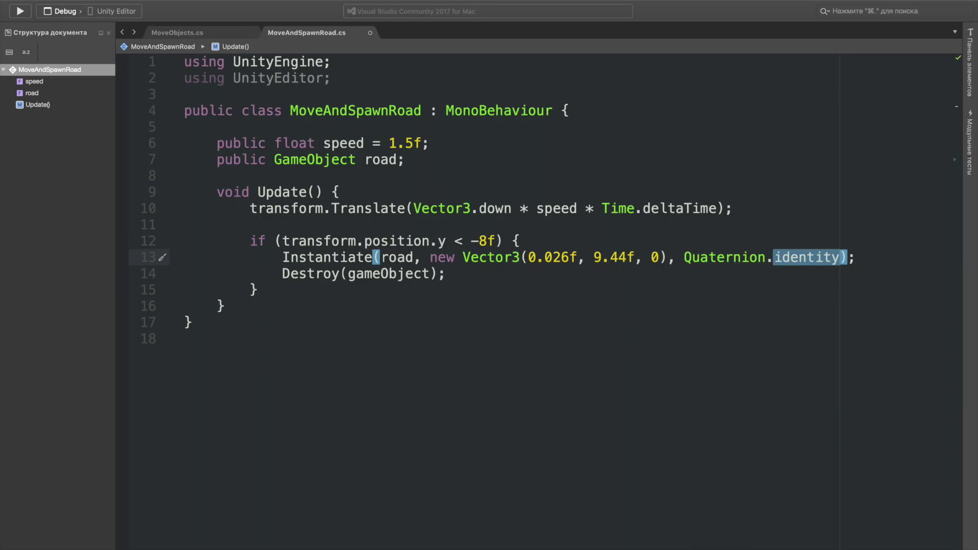
key("super+Tab")
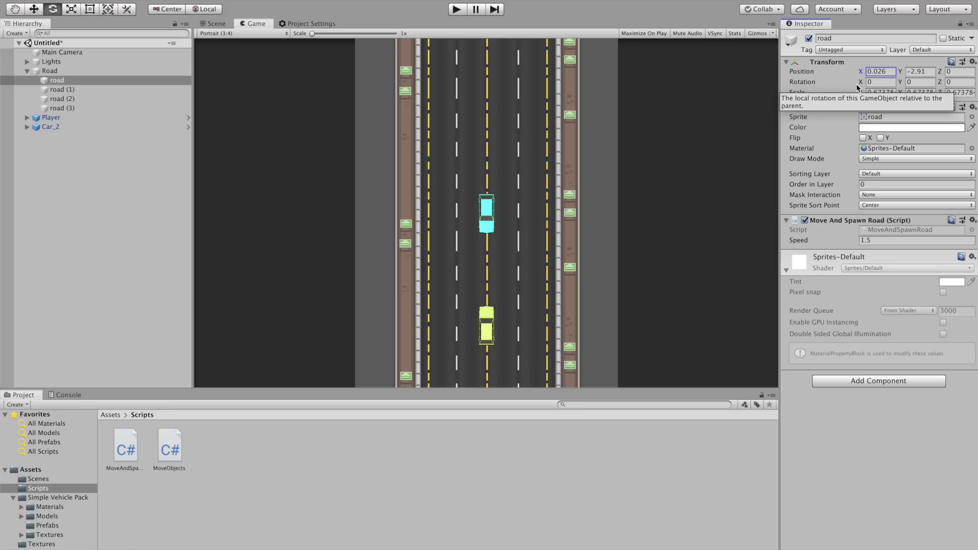
Step: Compare the positions of road (1) and road in the Inspector
key("super+Tab")
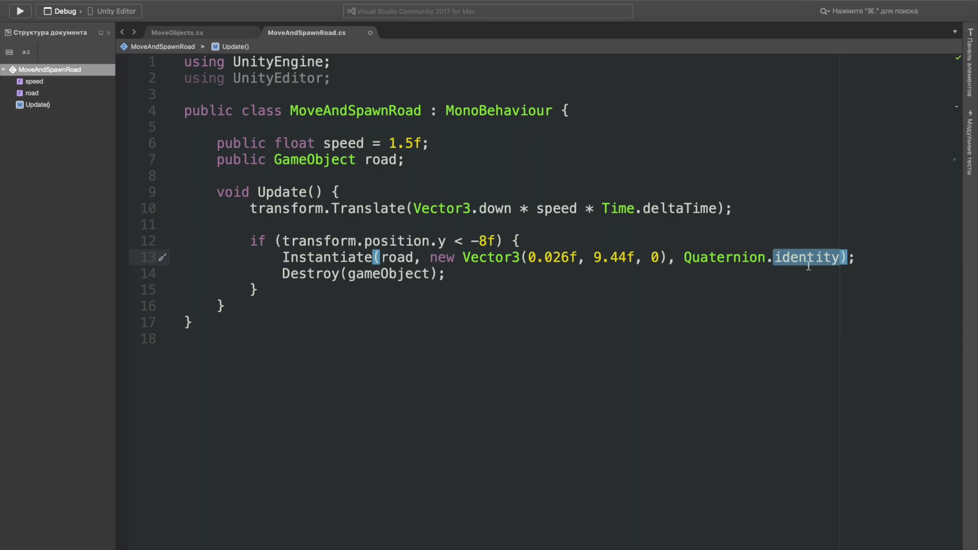
key("super+Tab")
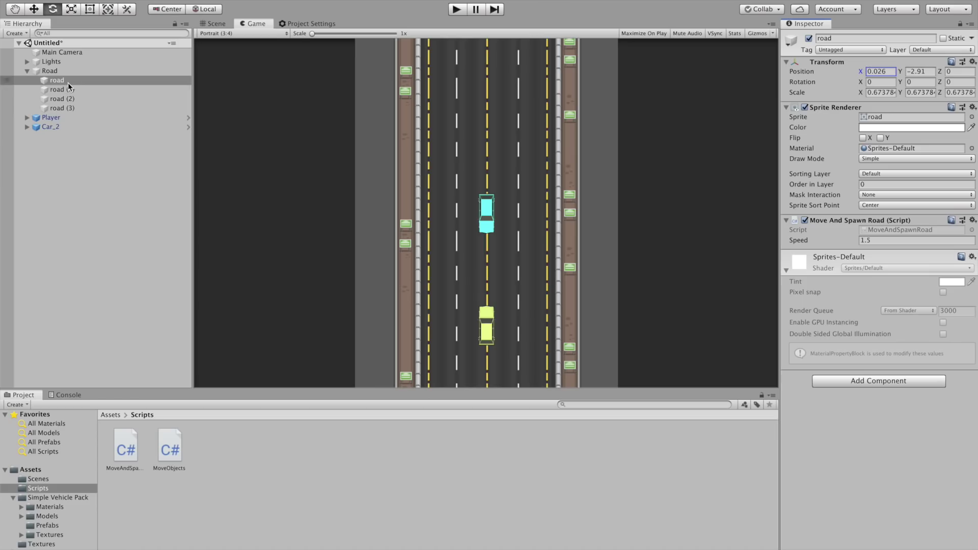
left_click(58, 92)
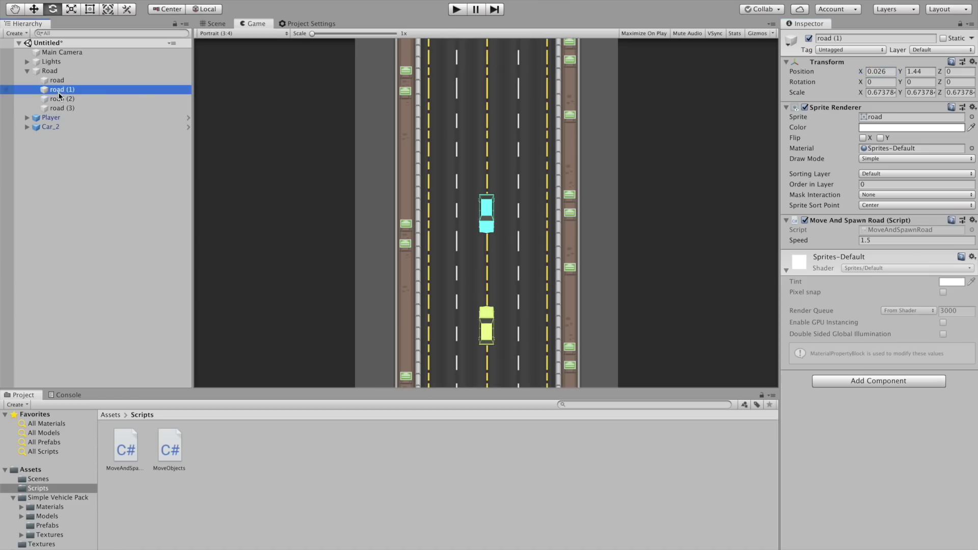
left_click(88, 80)
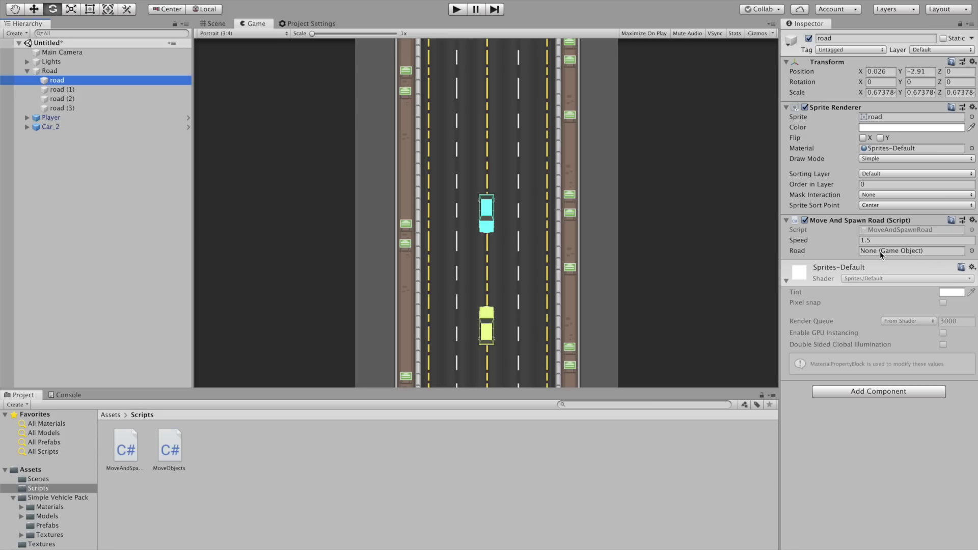
Step: Drag road (3) out of the Road group, undo it, and show the Assets folder
mouse_move(61, 108)
left_mouse_down()
mouse_move(721, 219)
mouse_move(291, 240)
left_mouse_up()
left_click_drag(290, 239, 161, 162)
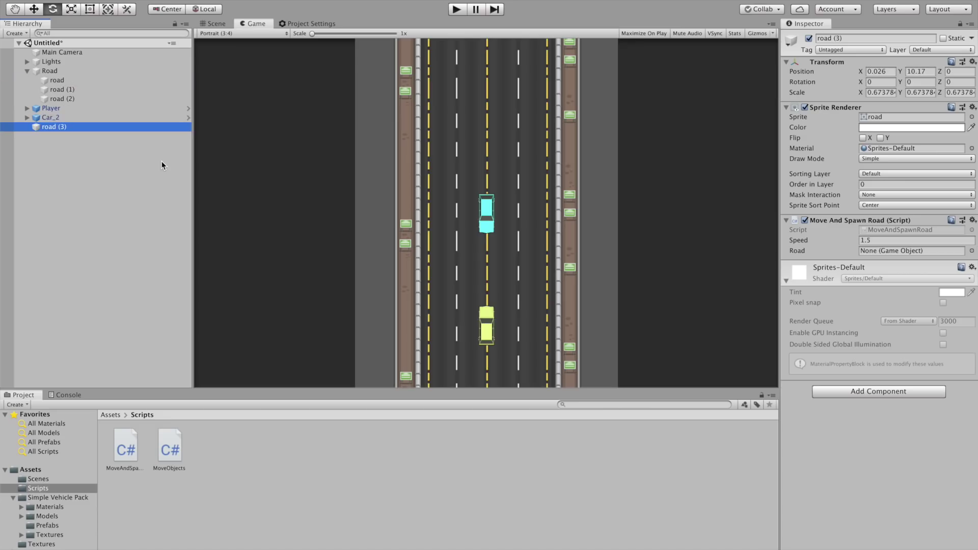
key("ctrl+z")
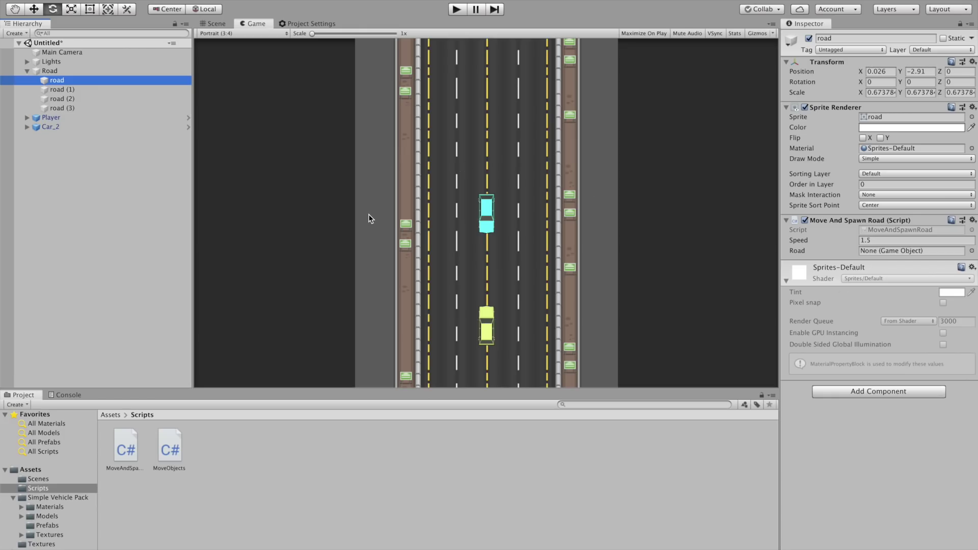
left_click(31, 469)
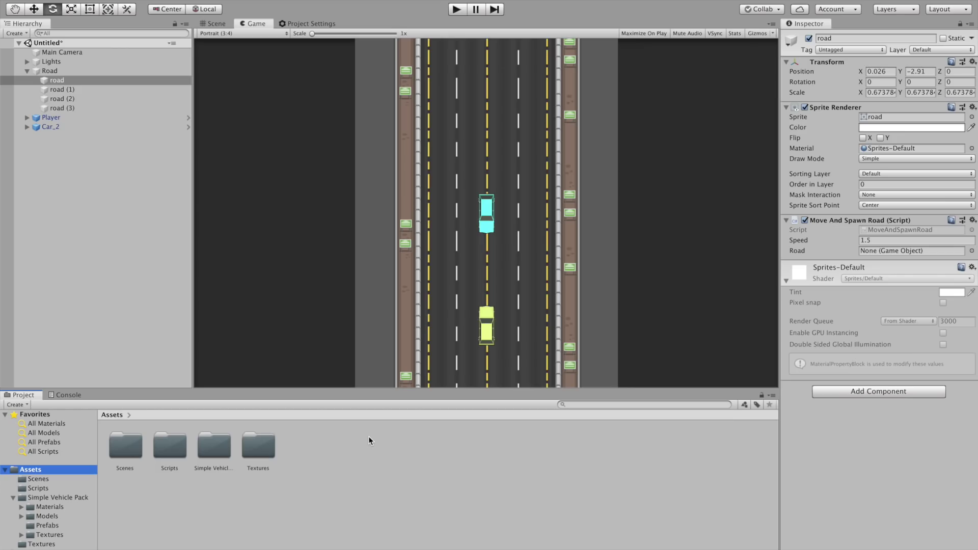
Step: Create a Prefabs folder in Assets and open it
right_click(326, 477)
mouse_move(412, 343)
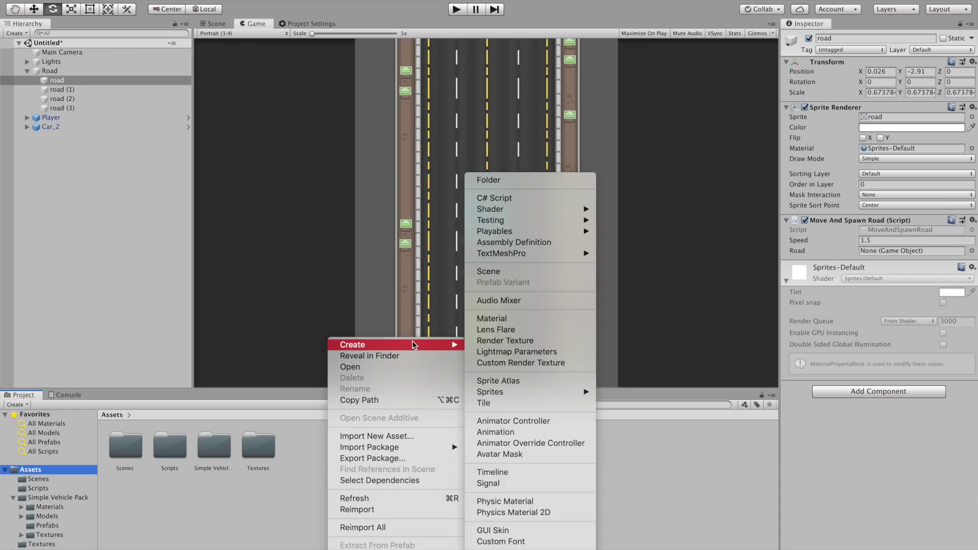
left_click(532, 183)
type("Prefabs")
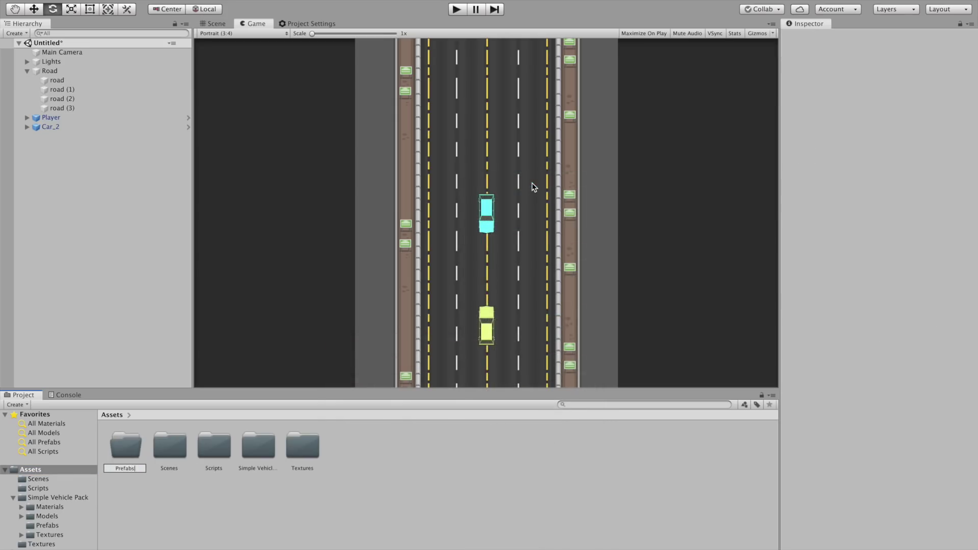
key("Return")
double_click(127, 429)
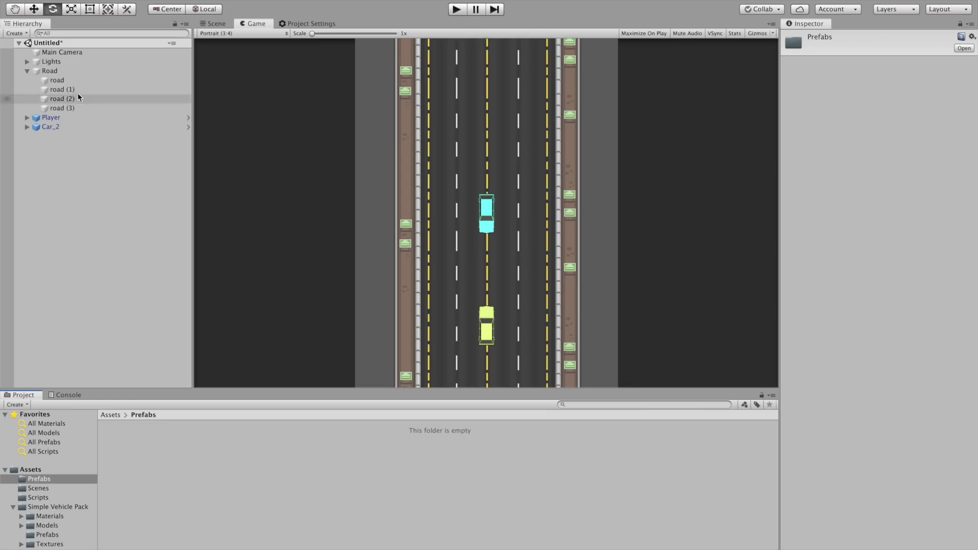
Step: Turn road into a prefab and assign that prefab to its Road field
left_click_drag(58, 82, 127, 459)
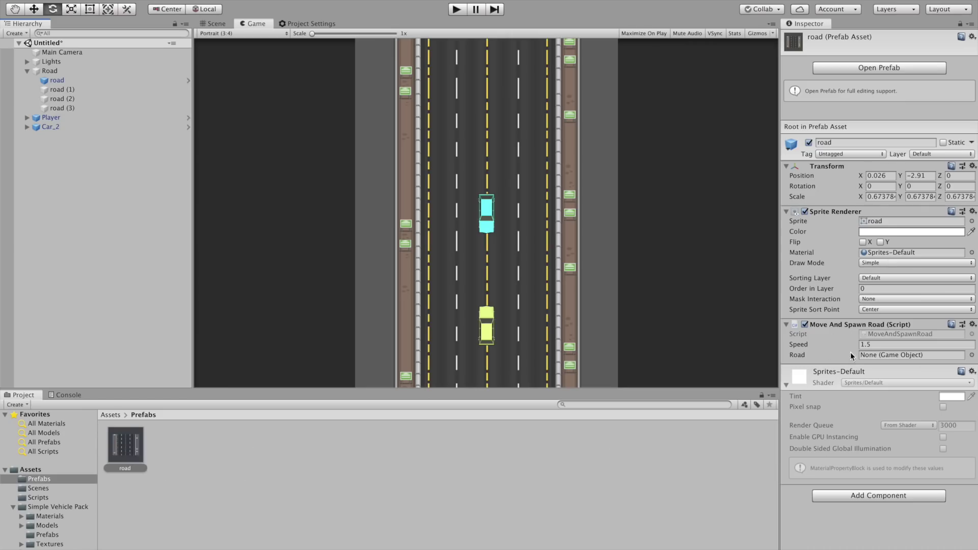
mouse_move(127, 444)
left_mouse_down()
mouse_move(872, 377)
mouse_move(882, 359)
left_mouse_up()
left_click(85, 81)
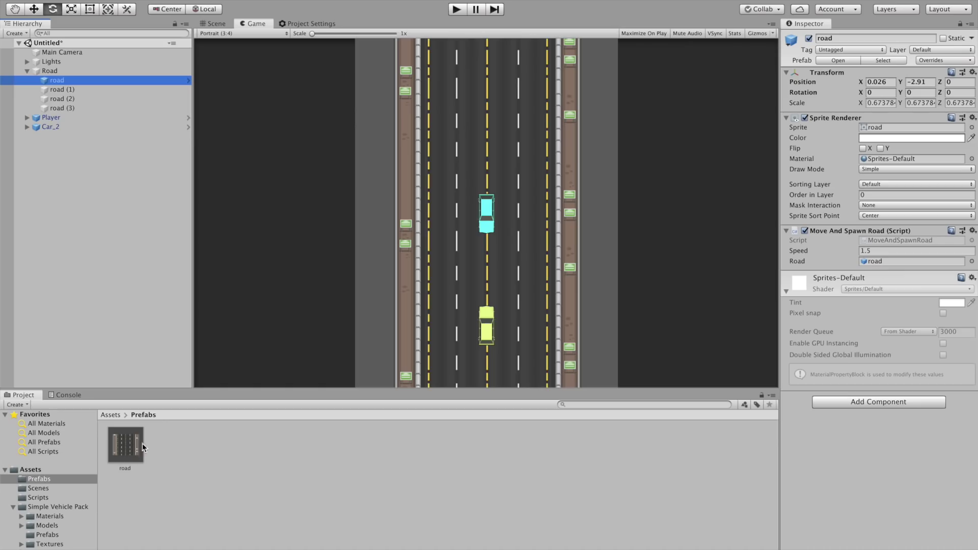
Step: Assign the road prefab to the Road fields of road (1), road (2) and road (3), then play-test
left_click(214, 24)
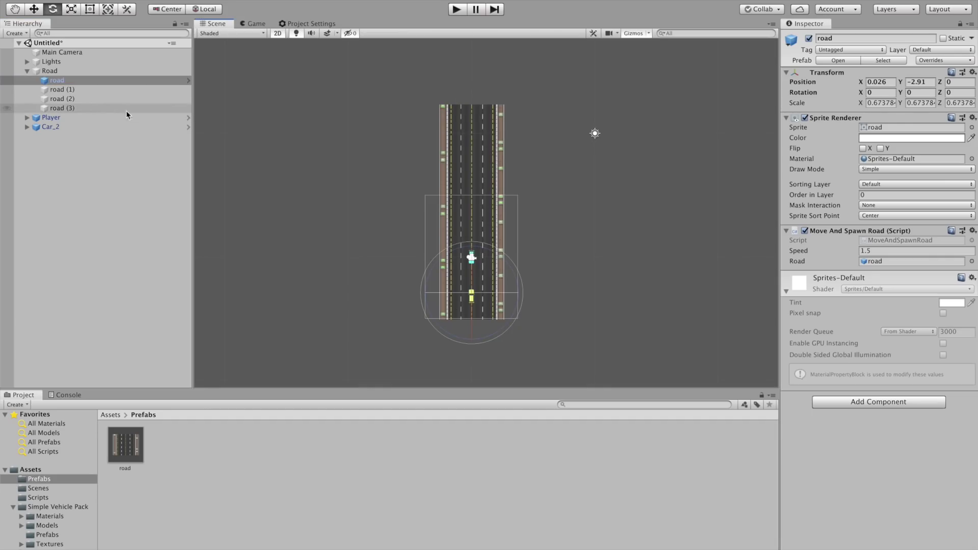
left_click(75, 91)
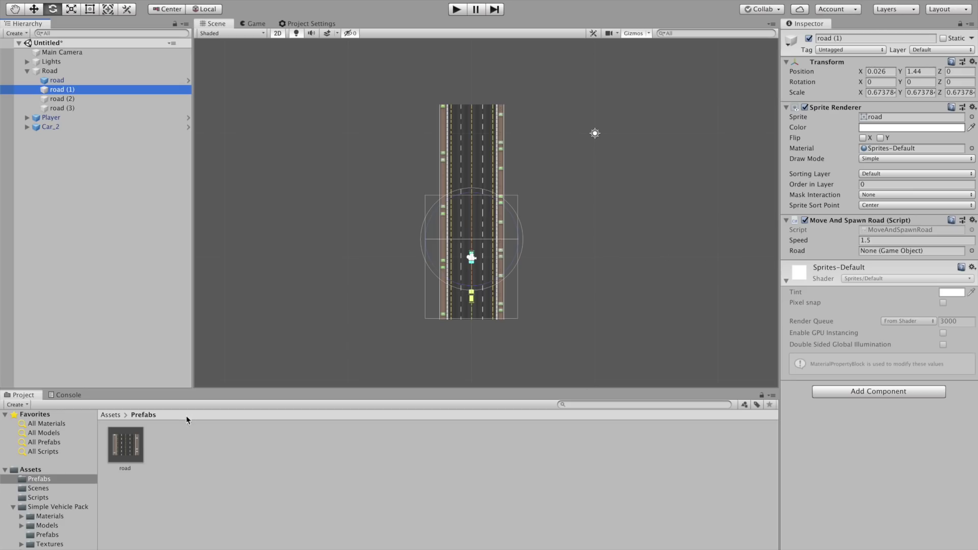
left_click_drag(126, 441, 891, 255)
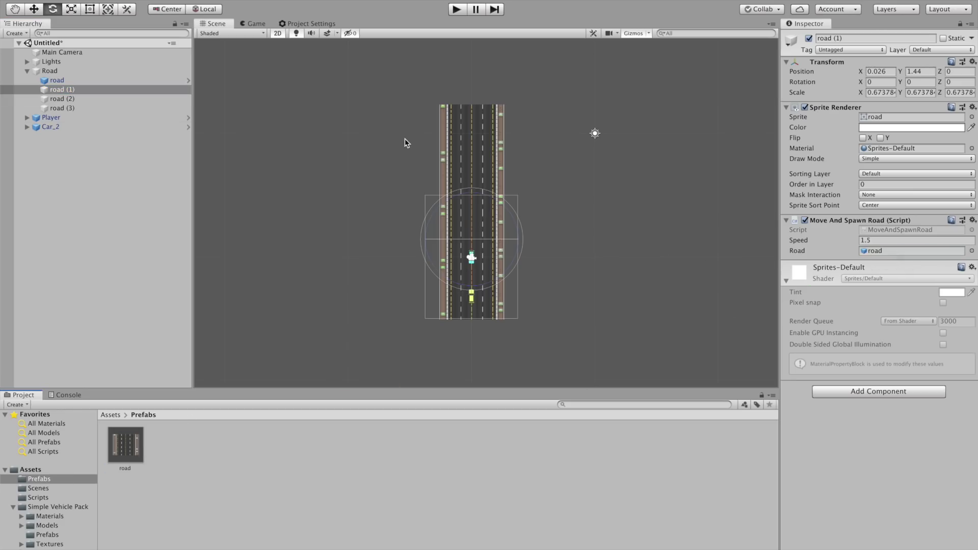
left_click(101, 99)
left_click(97, 108, "shift")
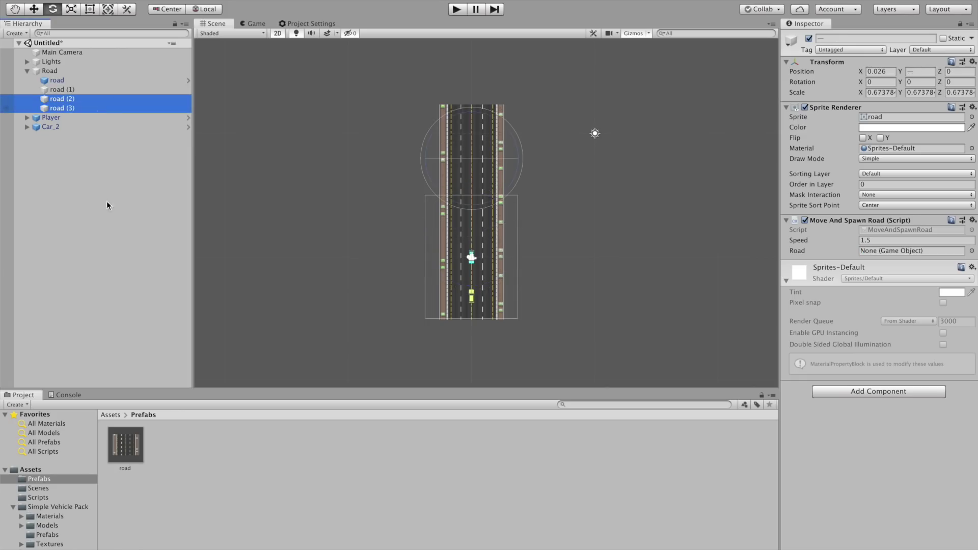
left_click_drag(98, 109, 891, 249)
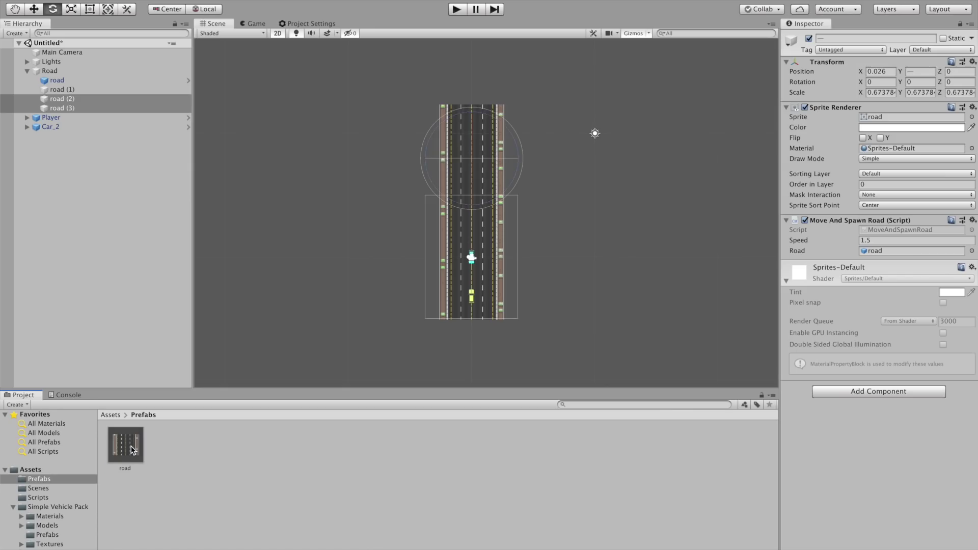
left_click(132, 450)
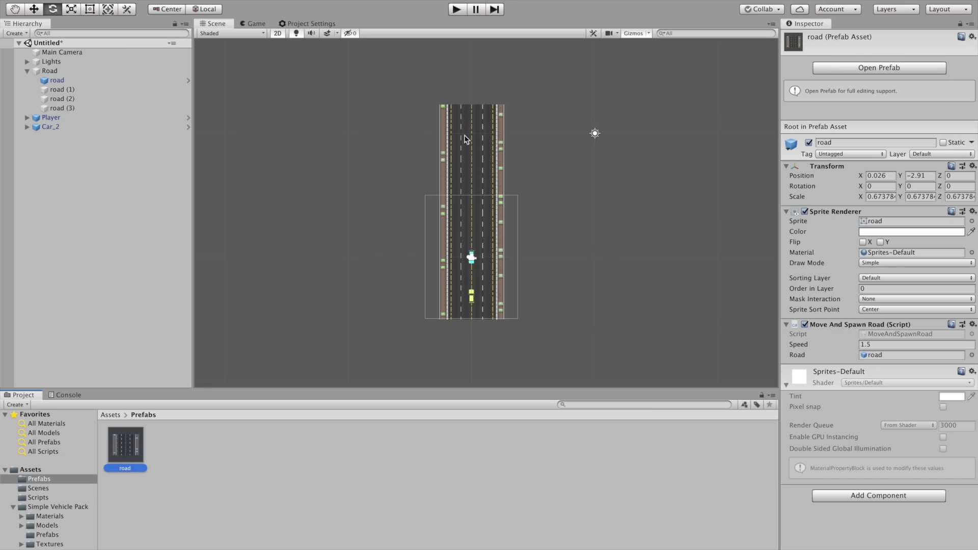
left_click(457, 10)
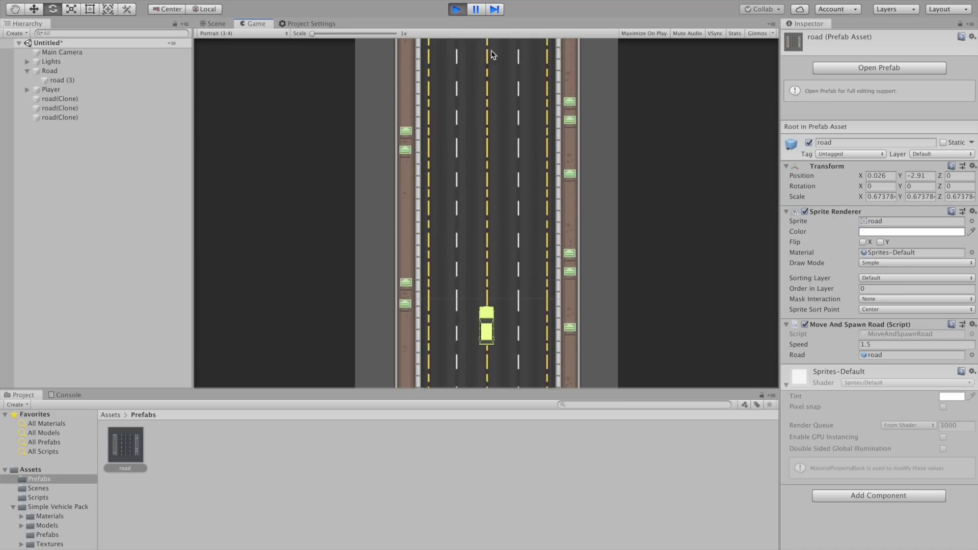
Step: Watch the road clones spawn in the Scene view, then stop the play test
left_click(214, 24)
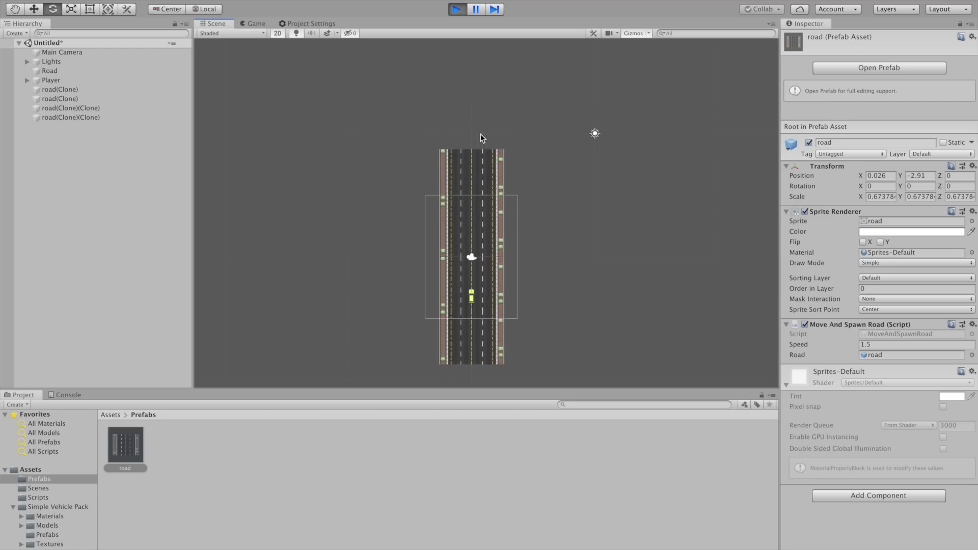
left_click(456, 9)
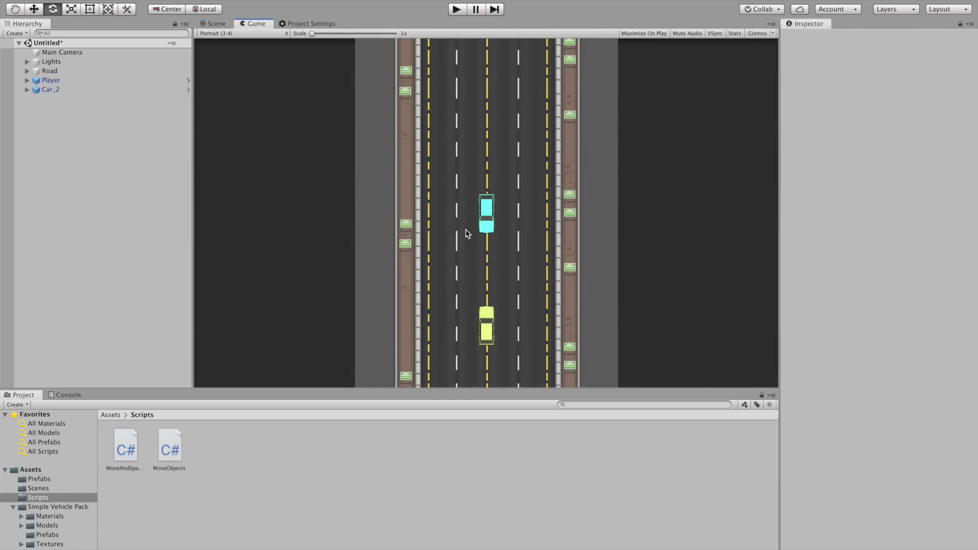
Step: Add an empty object named Game Controller and reset its Transform to position 0, 0, 0
left_click(228, 23)
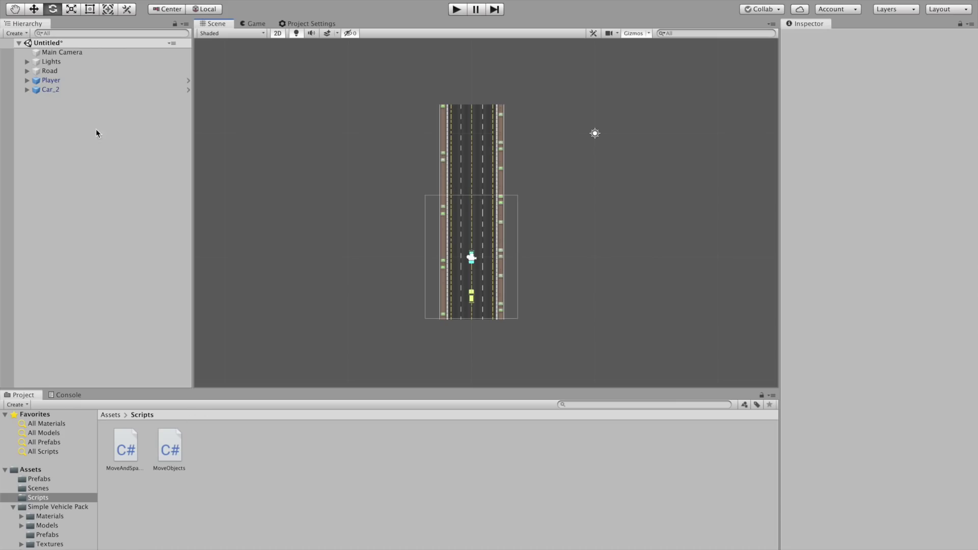
right_click(59, 118)
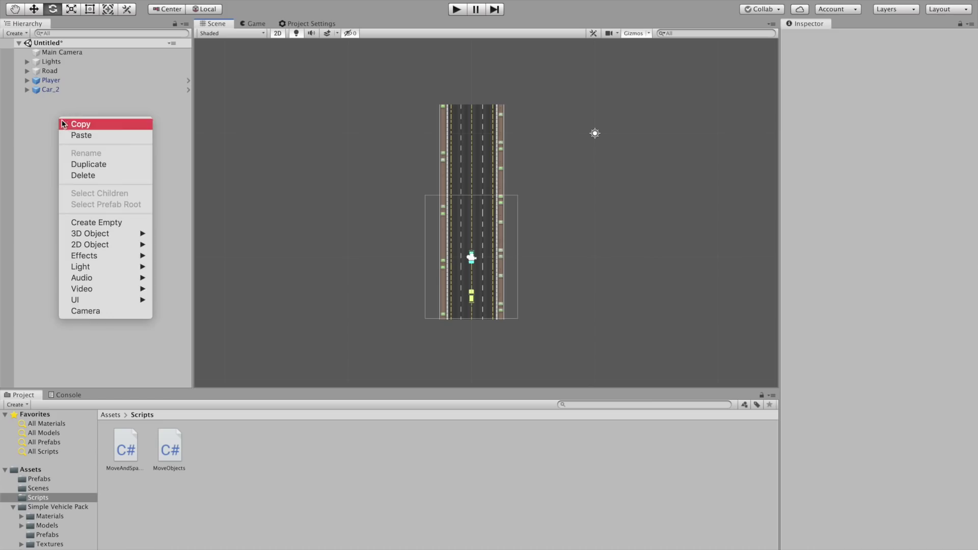
left_click(99, 222)
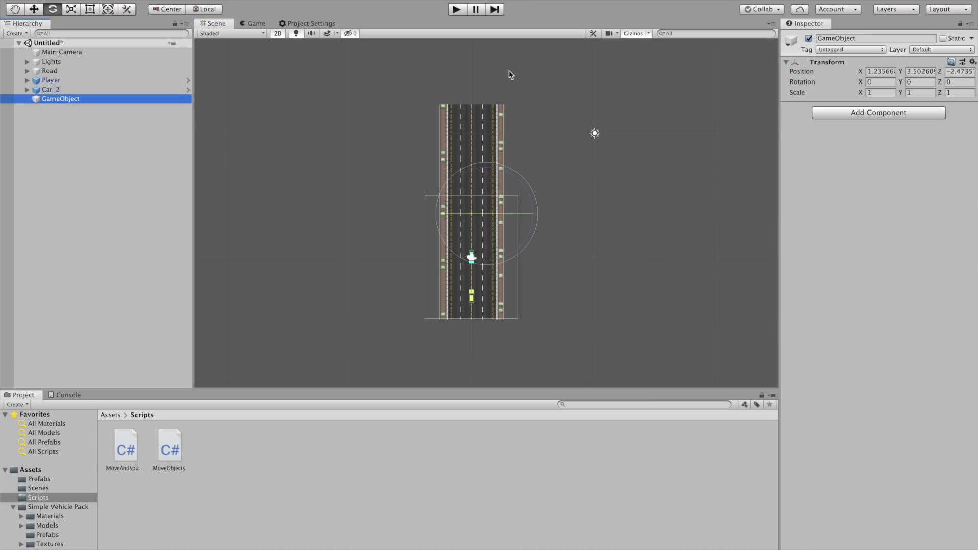
left_click_drag(835, 38, 885, 40)
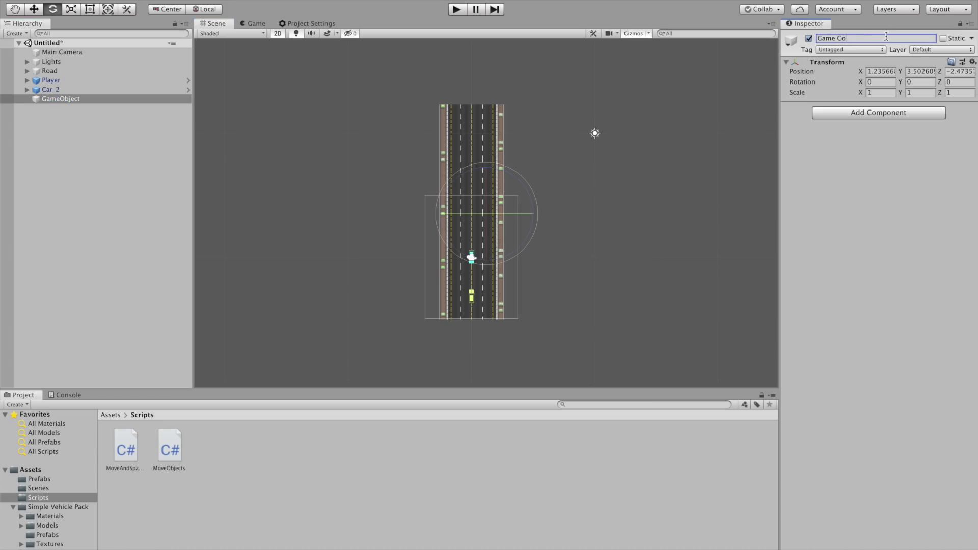
type("er")
key("Return")
left_click(972, 61)
left_click(889, 74)
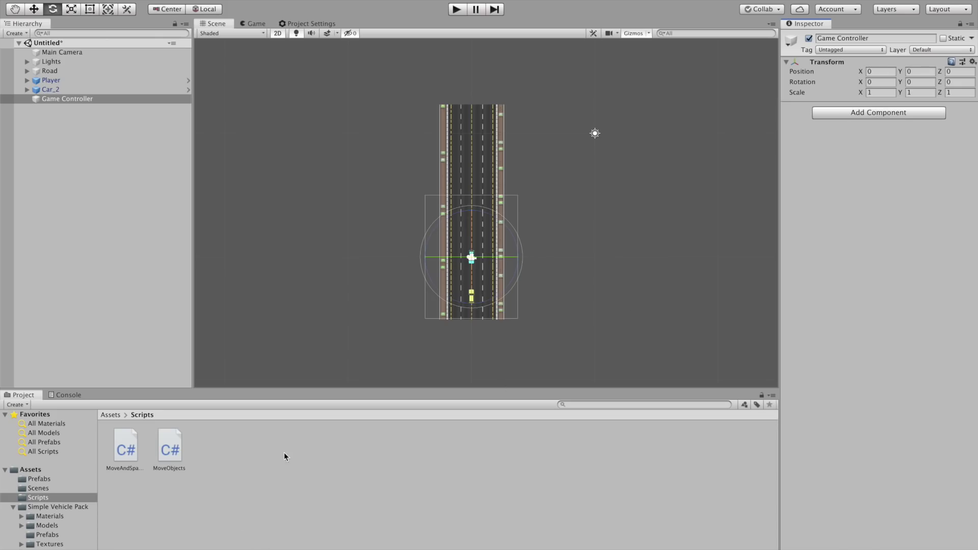
left_click(240, 442)
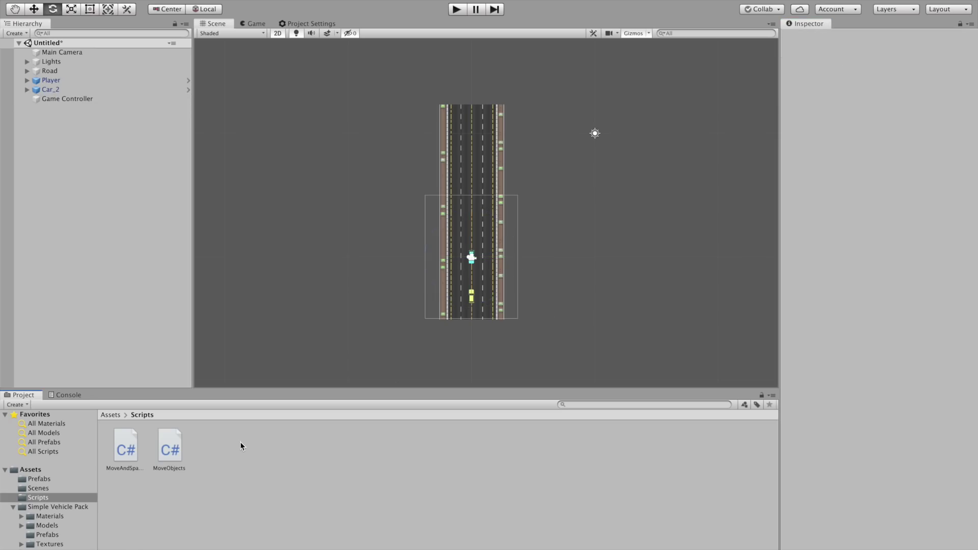
Step: Create a C# script named SpawnCars in the Scripts folder
right_click(240, 446)
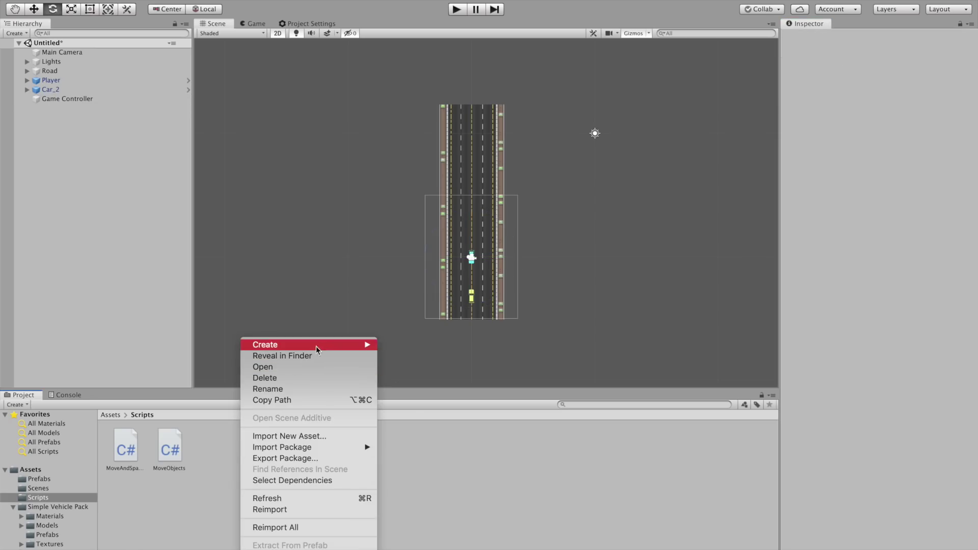
mouse_move(324, 345)
left_click(472, 200)
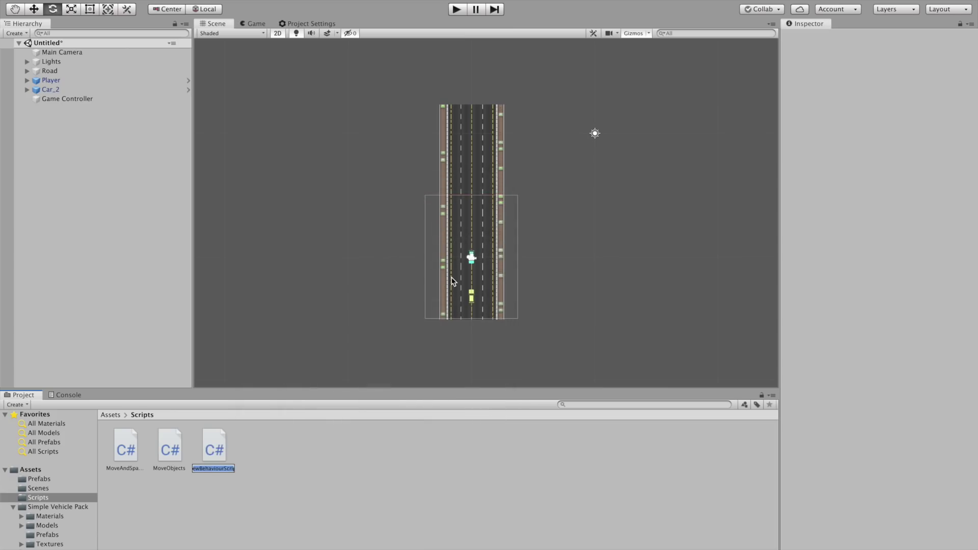
type("SpawnCars")
key("Return")
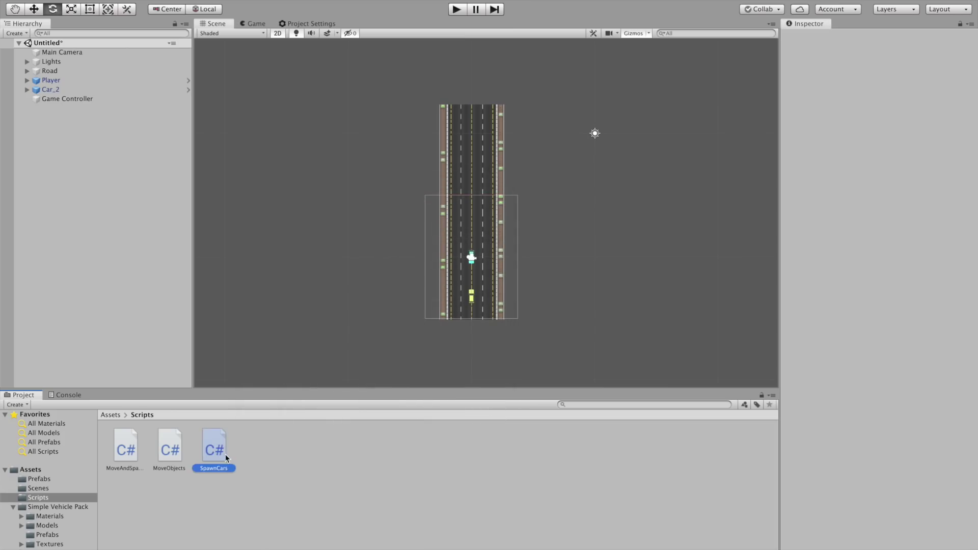
Step: Attach SpawnCars to Game Controller and open it in the code editor
left_click(70, 100)
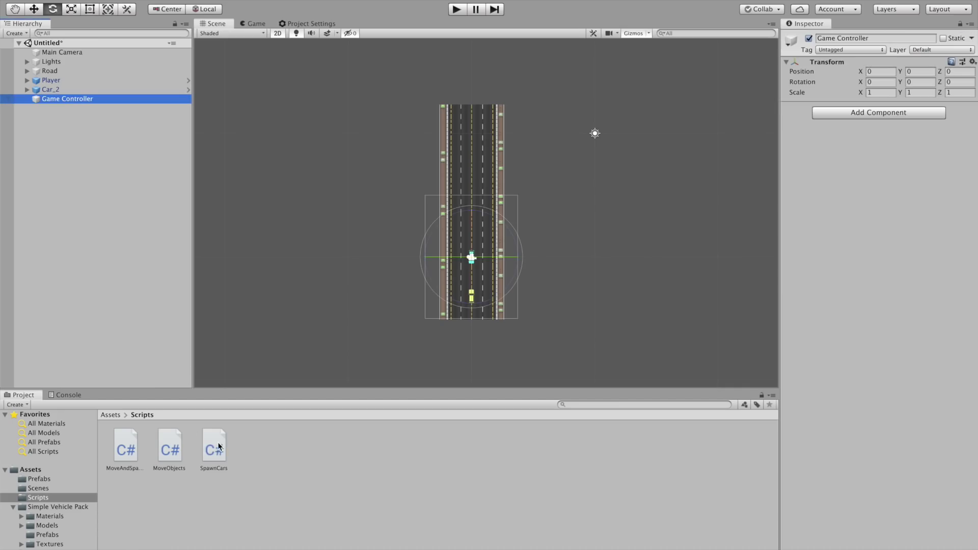
left_click_drag(808, 206, 887, 143)
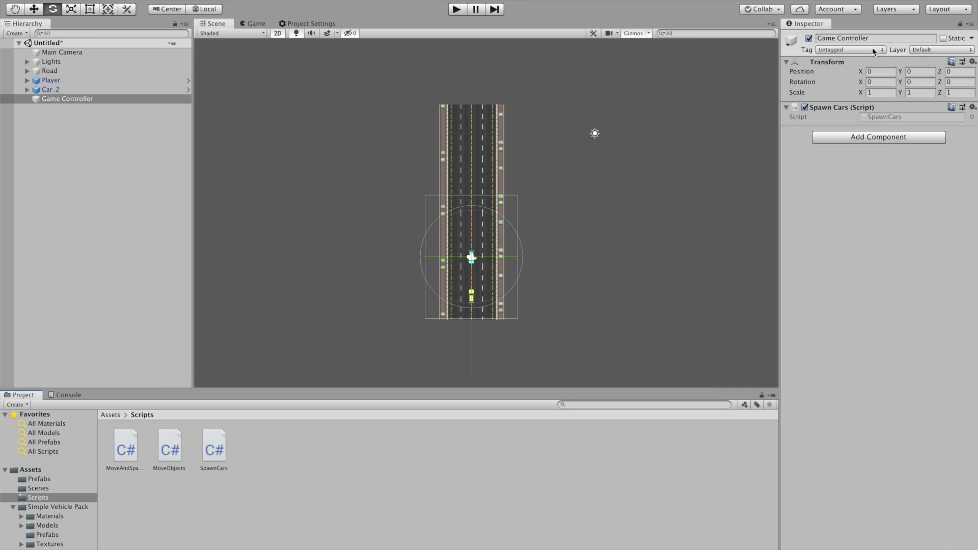
double_click(880, 118)
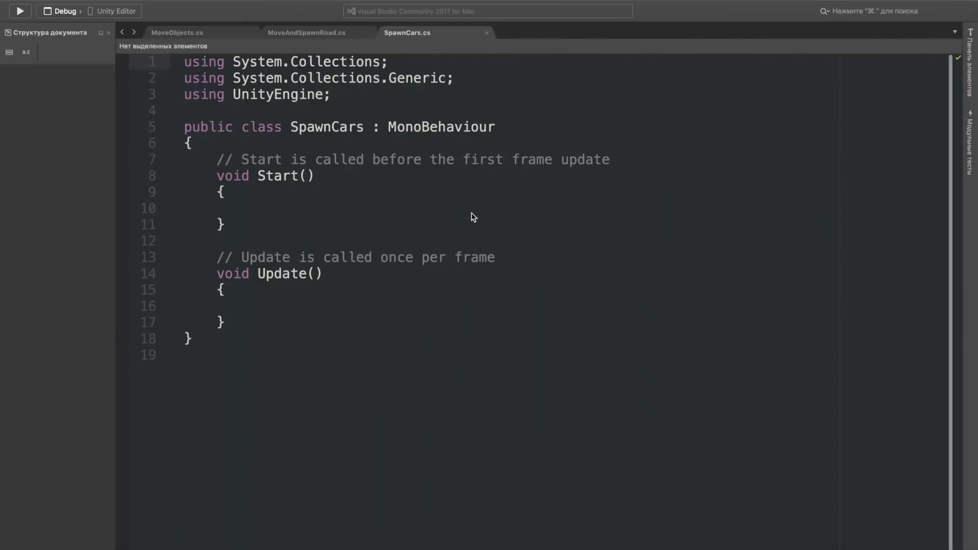
key("super+Tab")
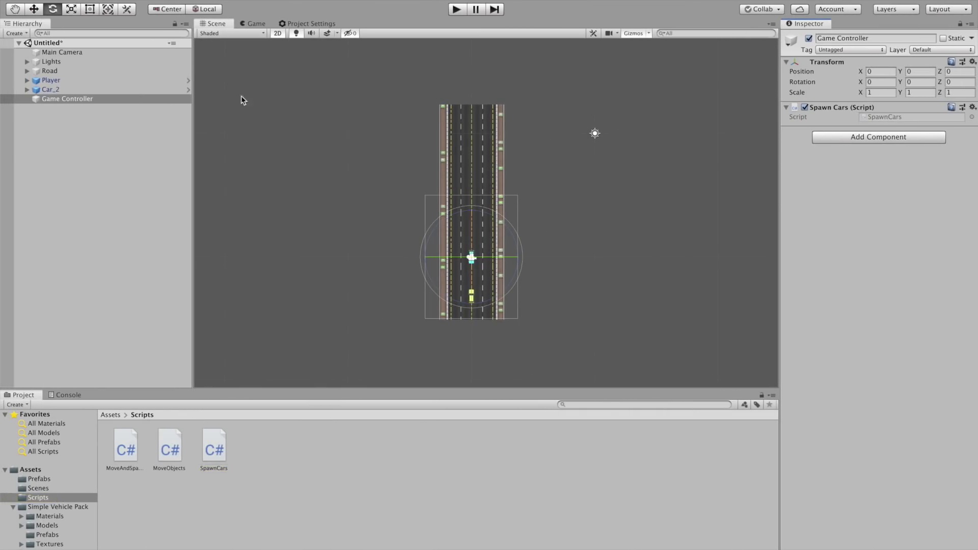
left_click(256, 24)
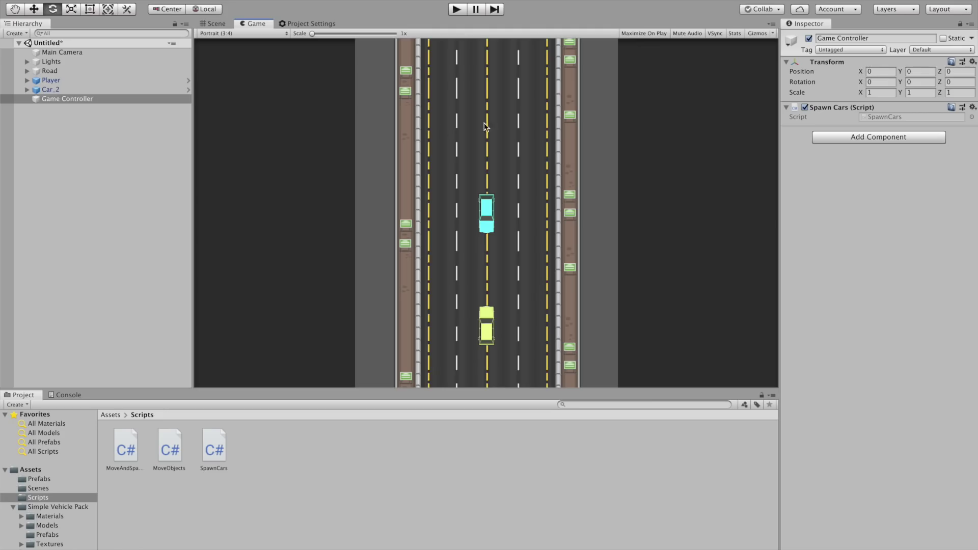
Step: Adjust Car_2's X position in the Inspector to place it in a lane at 1.33
left_click(57, 89)
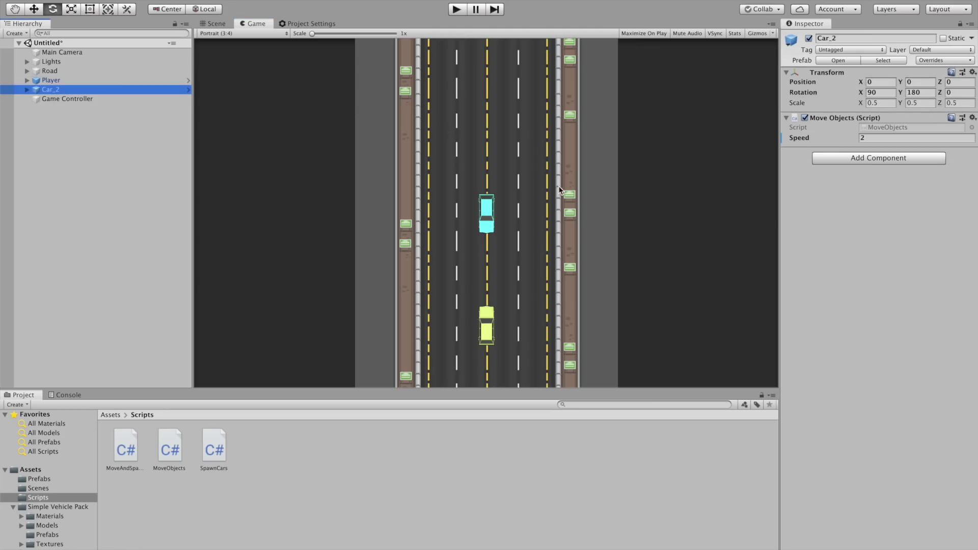
left_click_drag(861, 81, 831, 81)
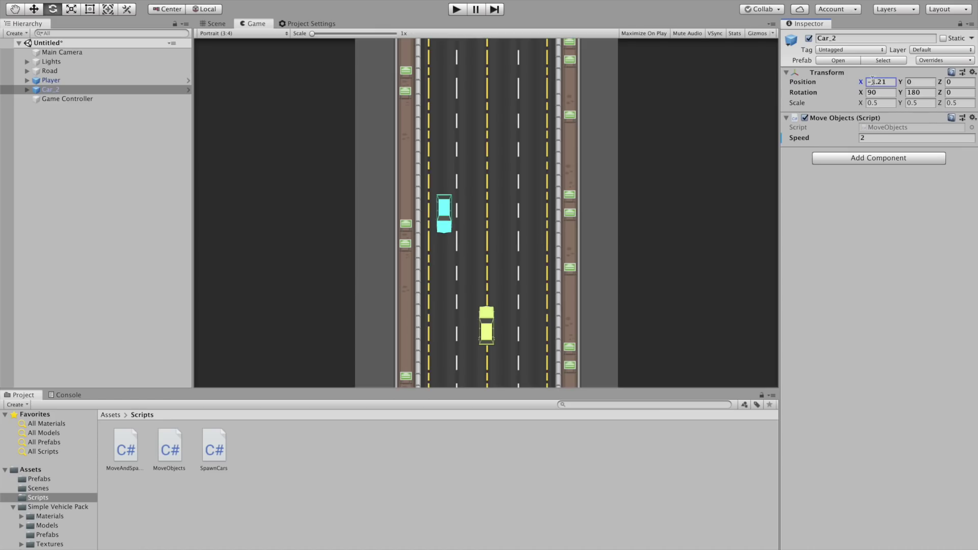
left_click(891, 82)
key("BackSpace")
left_click_drag(858, 83, 859, 83)
left_click_drag(859, 83, 906, 78)
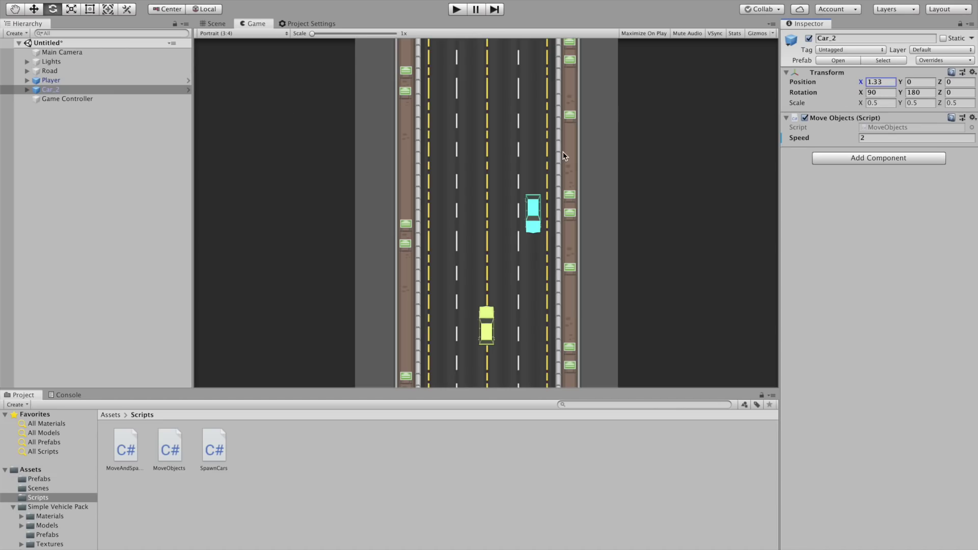
left_click_drag(900, 81, 932, 83)
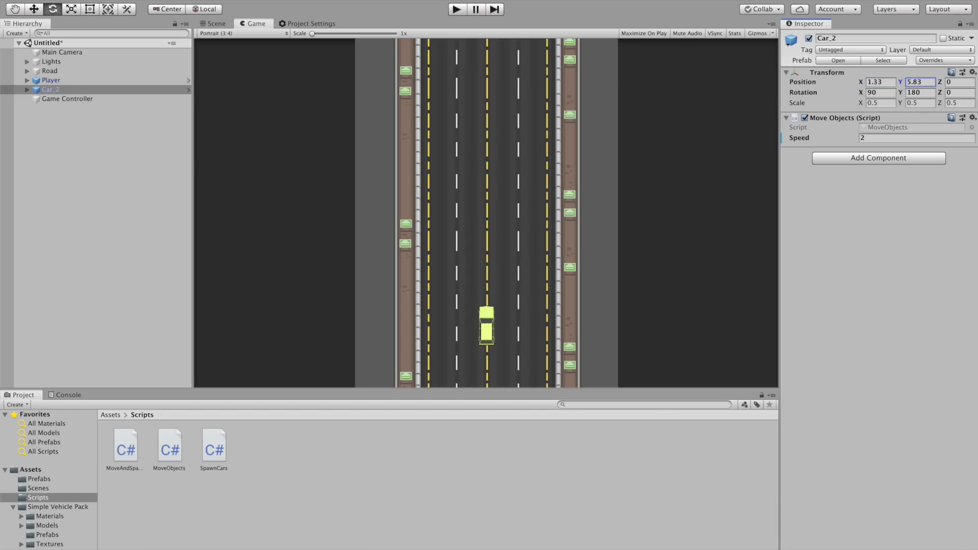
Step: Set Car_2's Position Y to 6 so it sits ahead of the player car
left_click(207, 24)
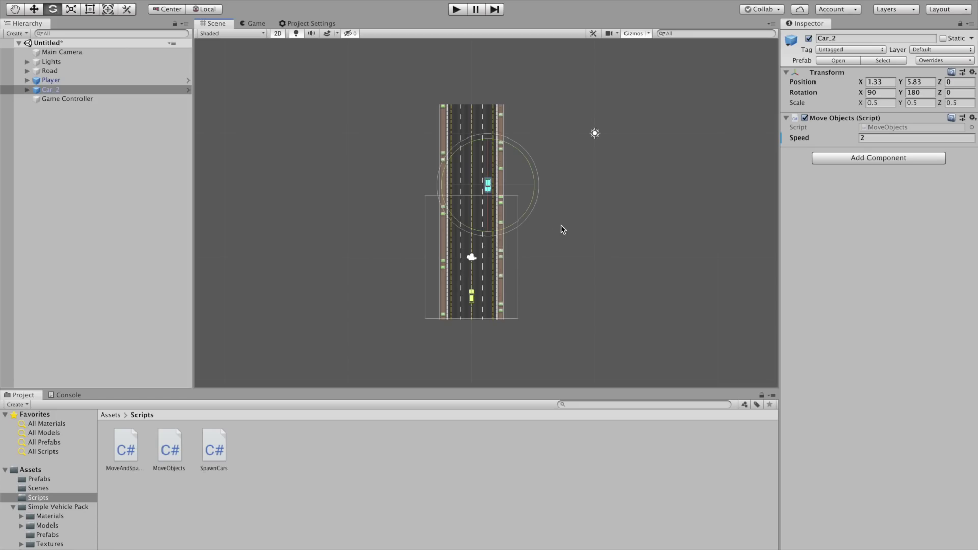
scroll(503, 205, "up", 5)
left_click(914, 82)
type("6")
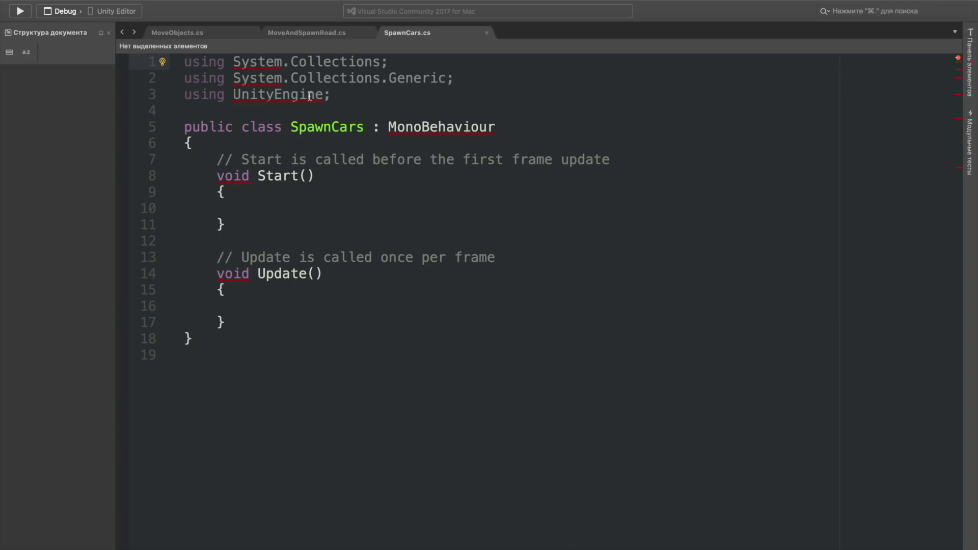
Step: Delete the two unused using lines and move the class brace onto the class line
left_click_drag(499, 79, 138, 63)
key("BackSpace")
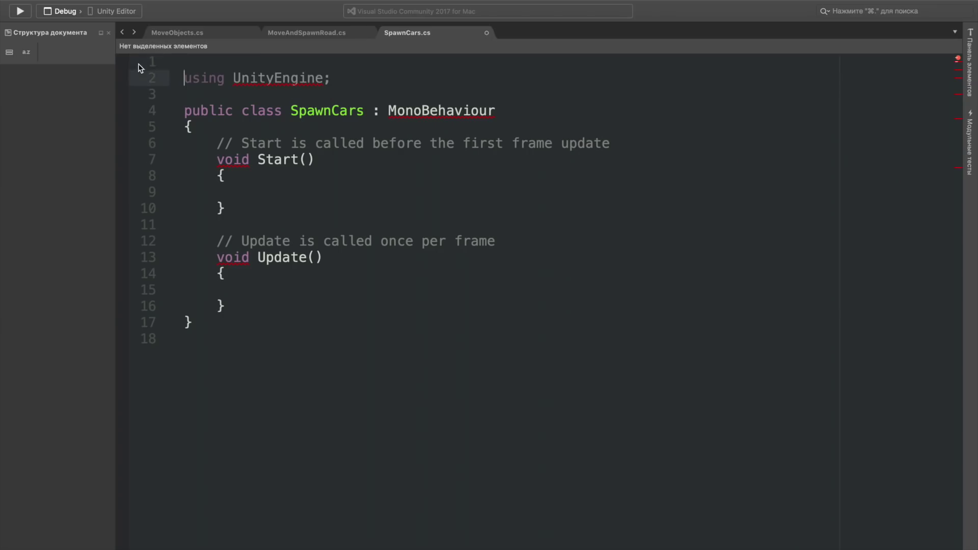
key("Delete")
left_click(193, 111)
key("BackSpace")
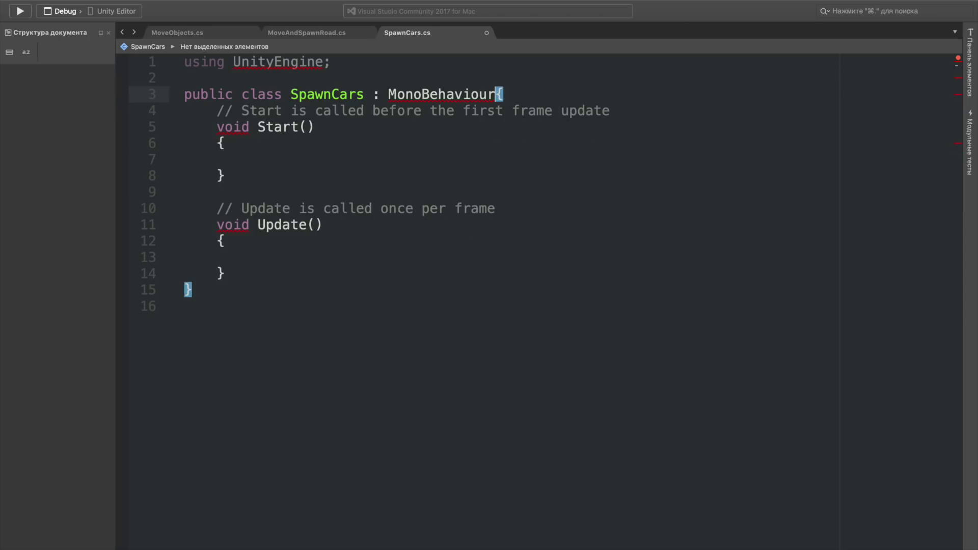
Step: Remove the Update method and the comment, and join Start's brace onto its declaration
left_click_drag(225, 273, 173, 188)
key("BackSpace")
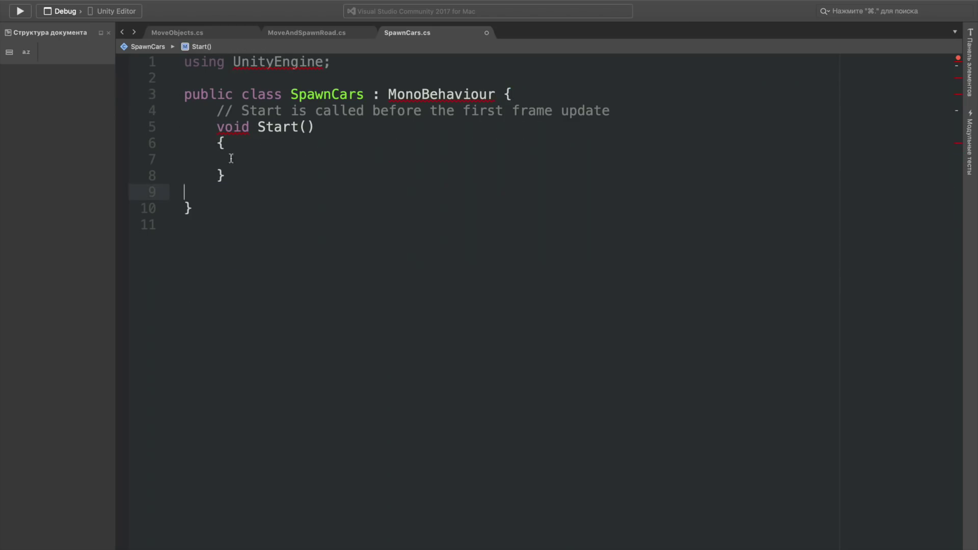
left_click(215, 143)
left_click_drag(220, 144, 184, 144)
key("BackSpace")
key("BackSpace")
left_click_drag(218, 111, 611, 111)
key("BackSpace")
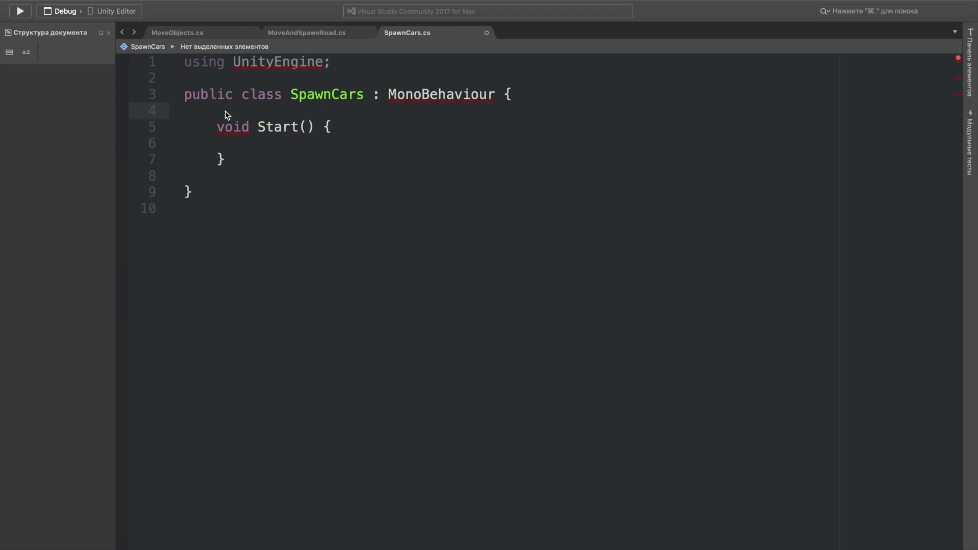
left_click(399, 136)
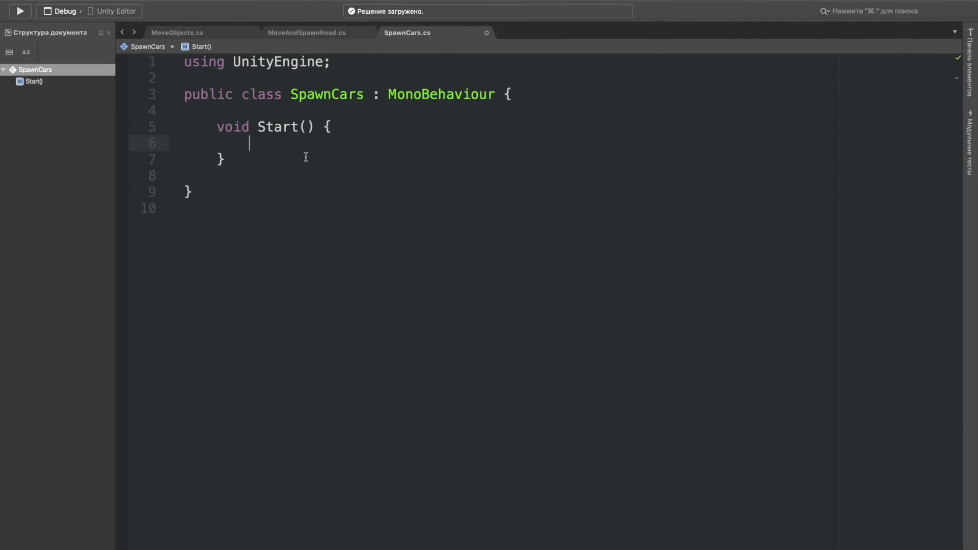
left_click(368, 74)
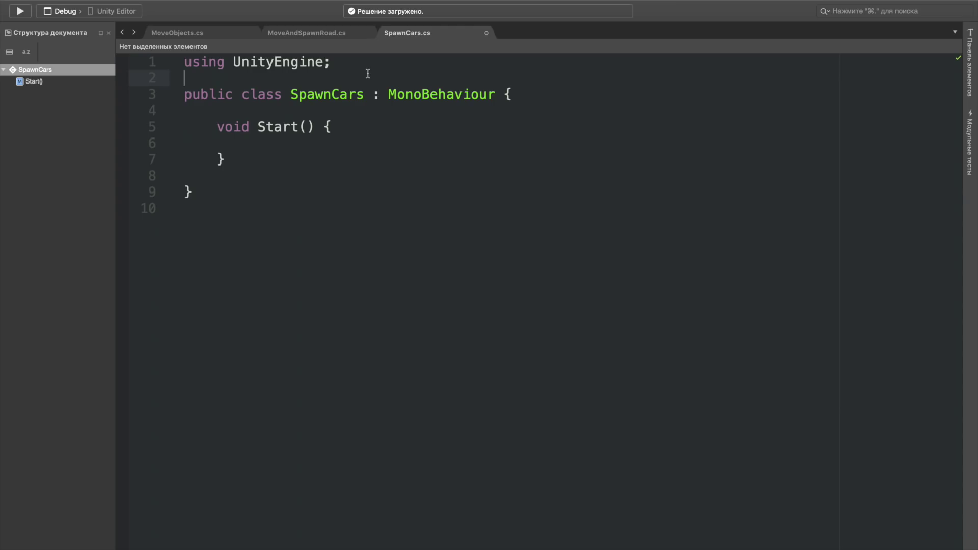
Step: Add a 'using System.Collections;' directive to SpawnCars.cs
key("Return")
key("Up")
type("using Sy")
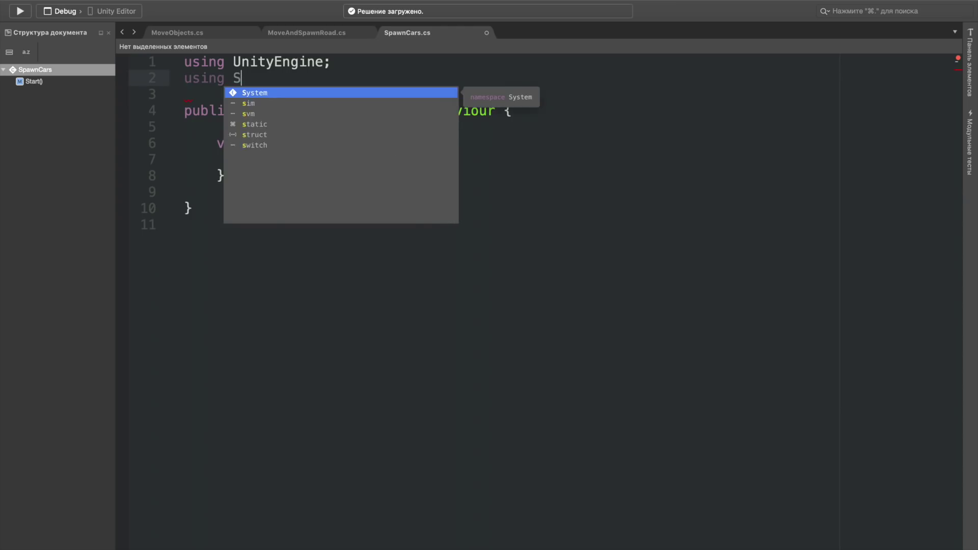
type("stem.")
left_click(400, 102)
type(";")
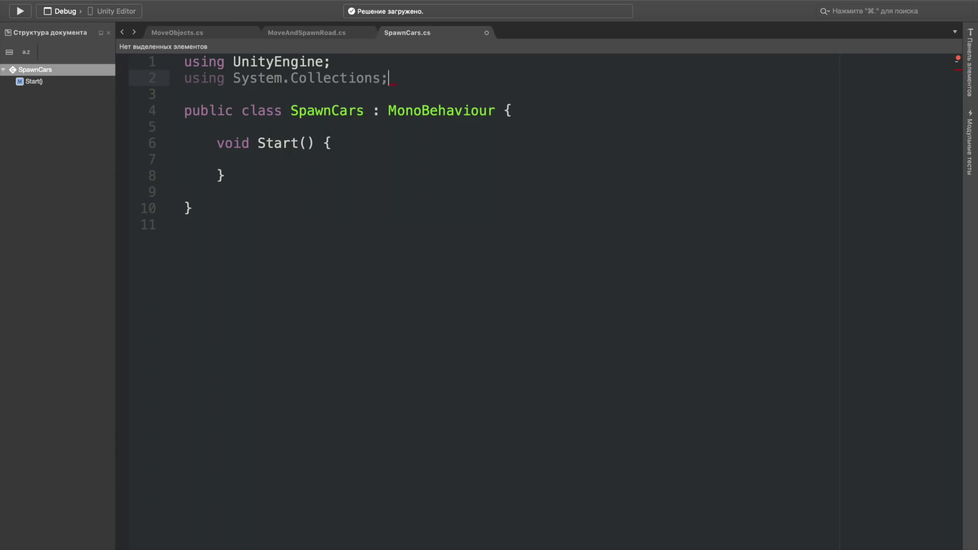
Step: Call StartCoroutine(spawn()) inside the Start method
left_click(320, 160)
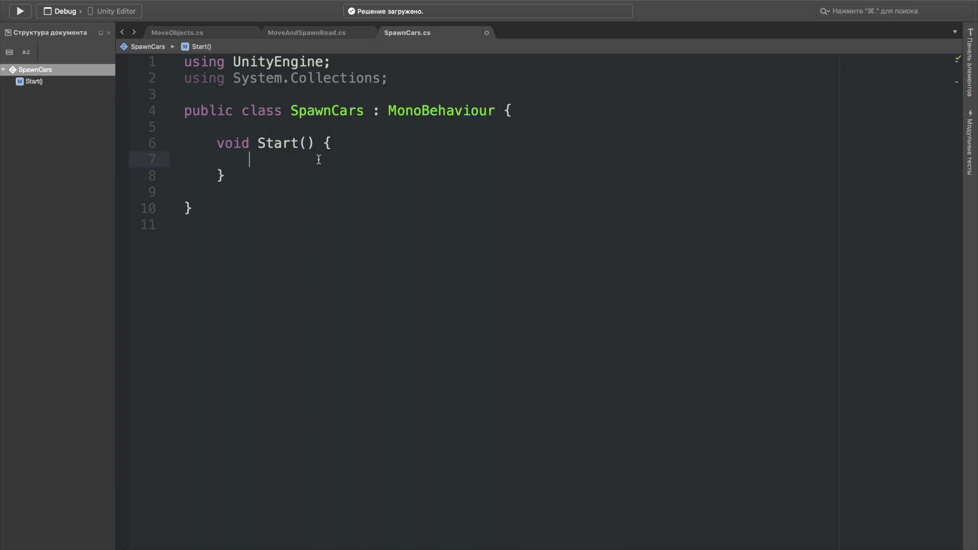
type("Start")
key("Left")
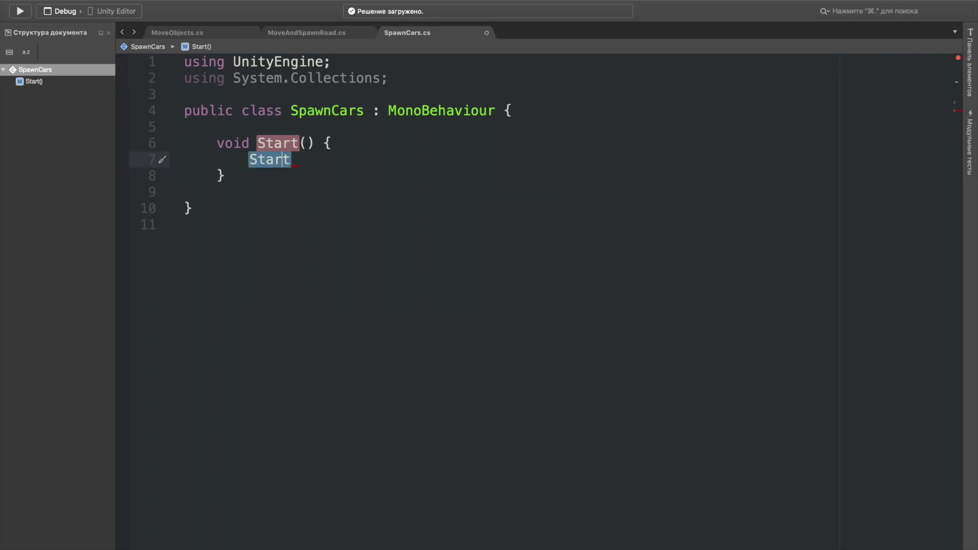
key("Right")
type("C")
key("alt+shift+Left")
type("S")
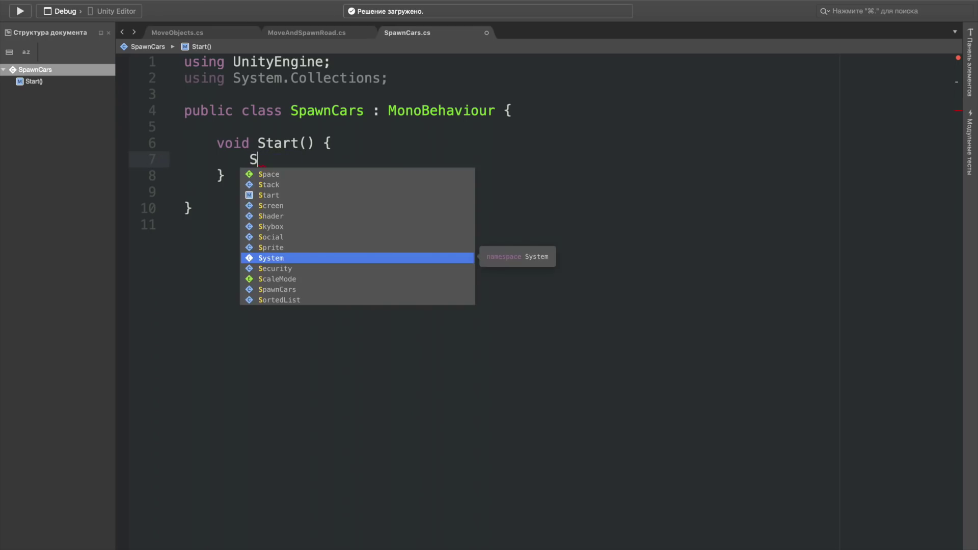
type("tart")
key("Down")
key("Return")
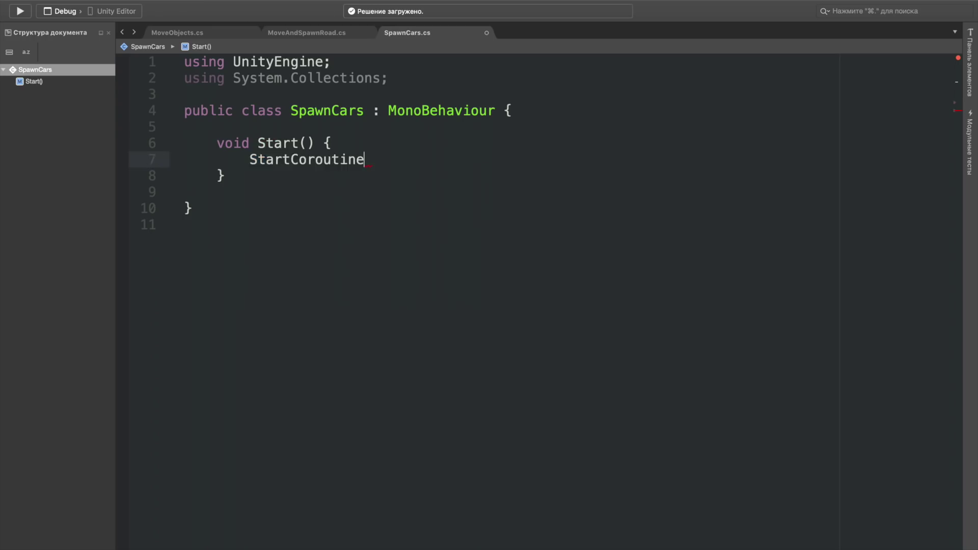
type("();")
key("Left")
key("Left")
type("spawn")
key("Left")
key("Right")
type("(")
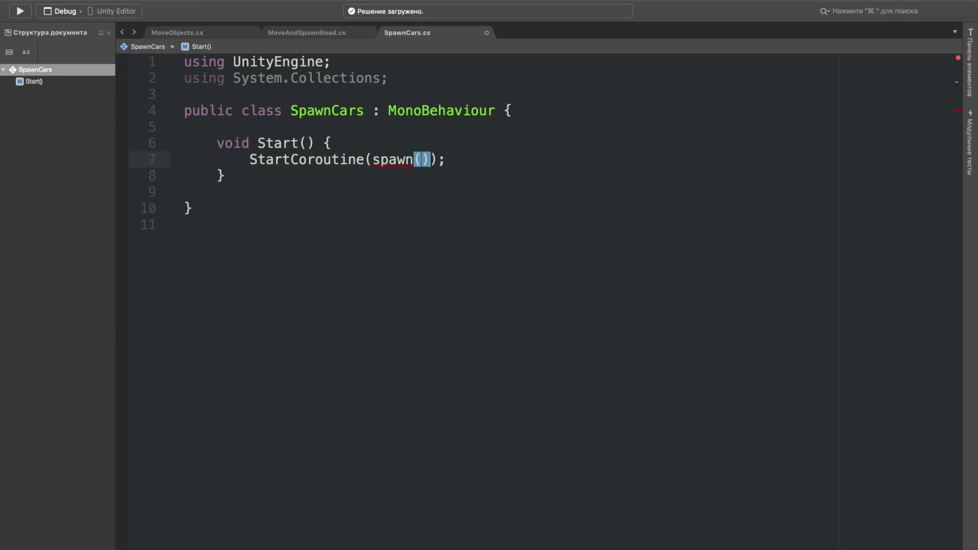
Step: Write an IEnumerator spawn() method below Start containing an empty while(true) loop
left_click(328, 174)
key("Return")
key("Return")
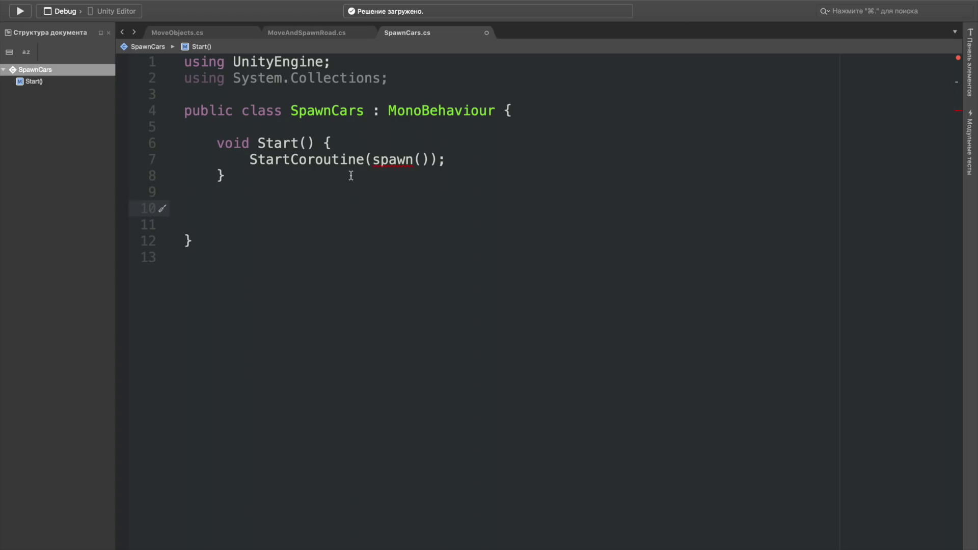
type("Ie")
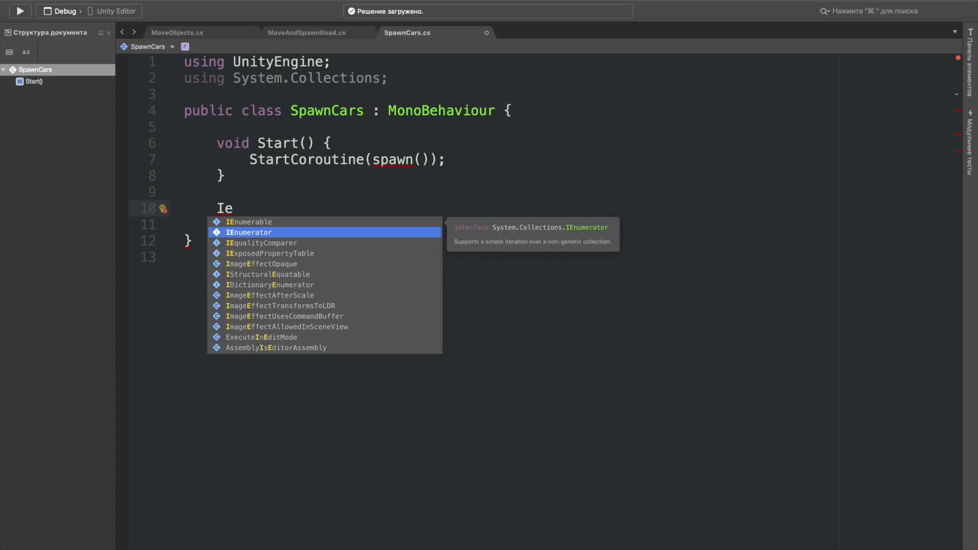
key("Return")
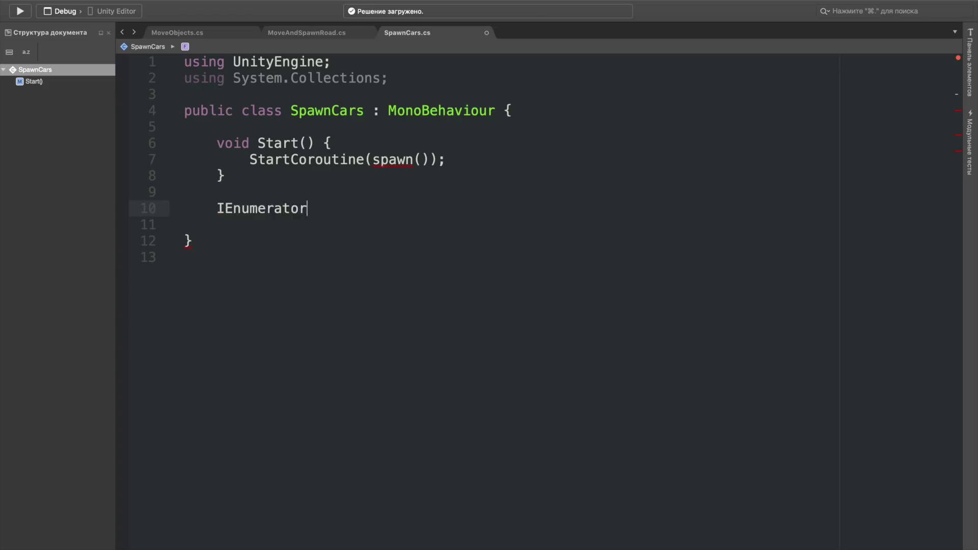
type("span")
key("BackSpace")
type("wn")
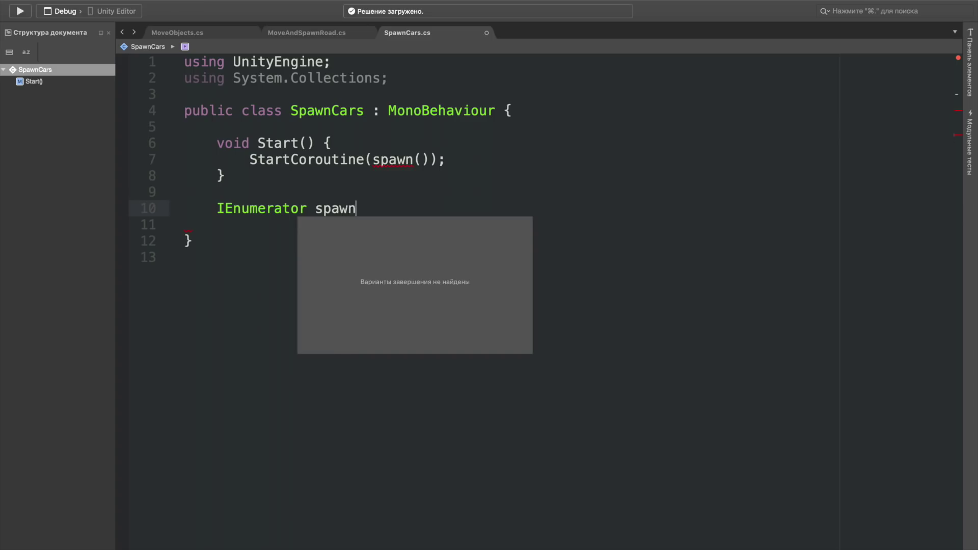
type("() {")
key("Return")
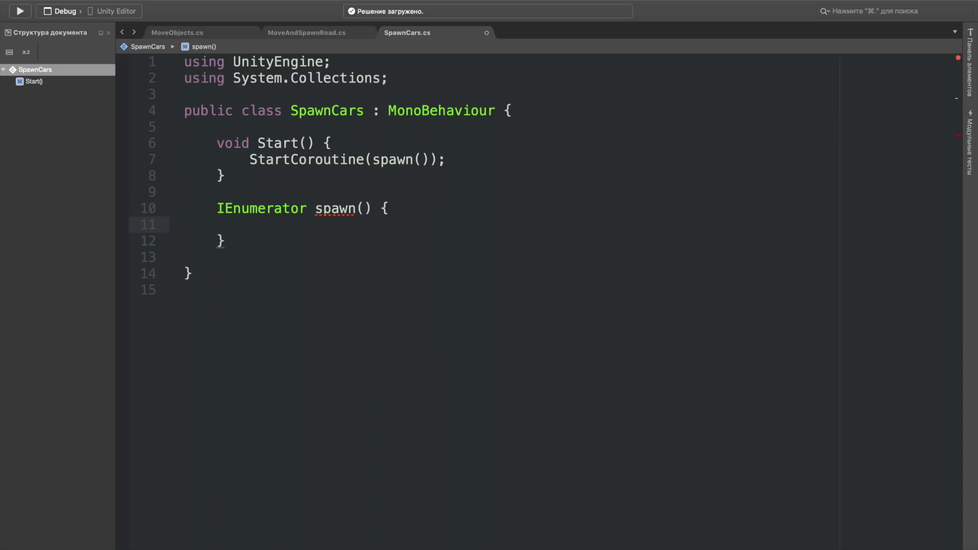
type("while() {")
key("Return")
key("Up")
key("Right")
key("Right")
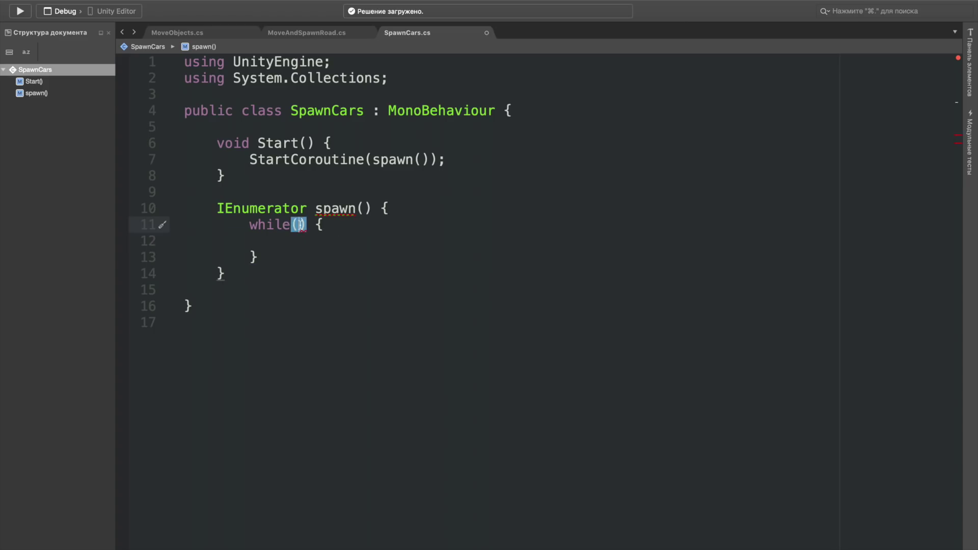
type("true")
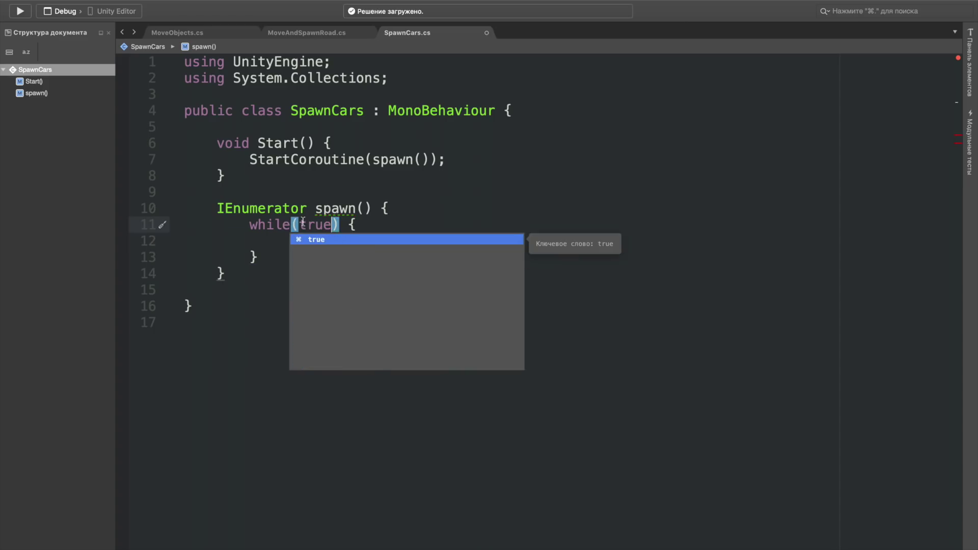
key("Escape")
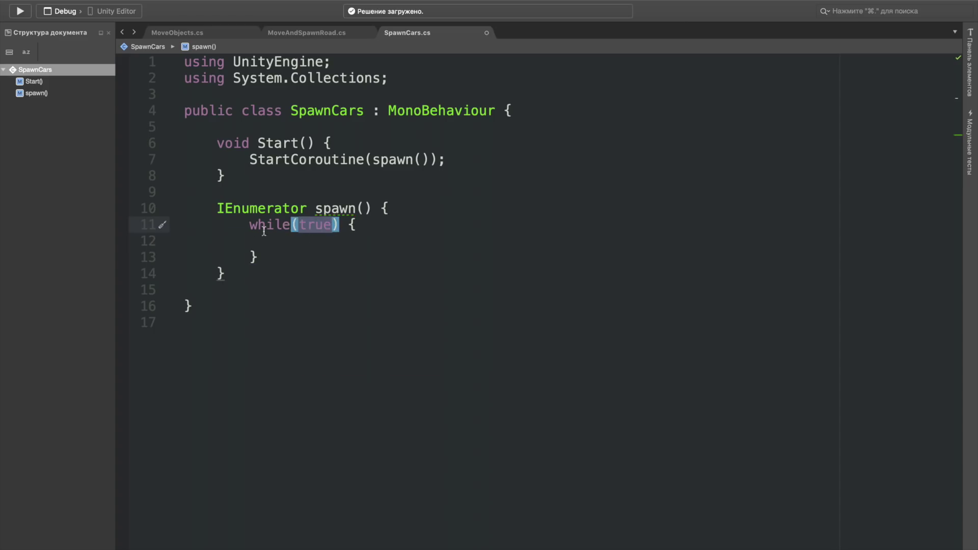
left_click_drag(249, 226, 347, 224)
Step: Fill the loop with Instantiate(); and yield return new WaitForSeconds(2.5f);
left_click(340, 242)
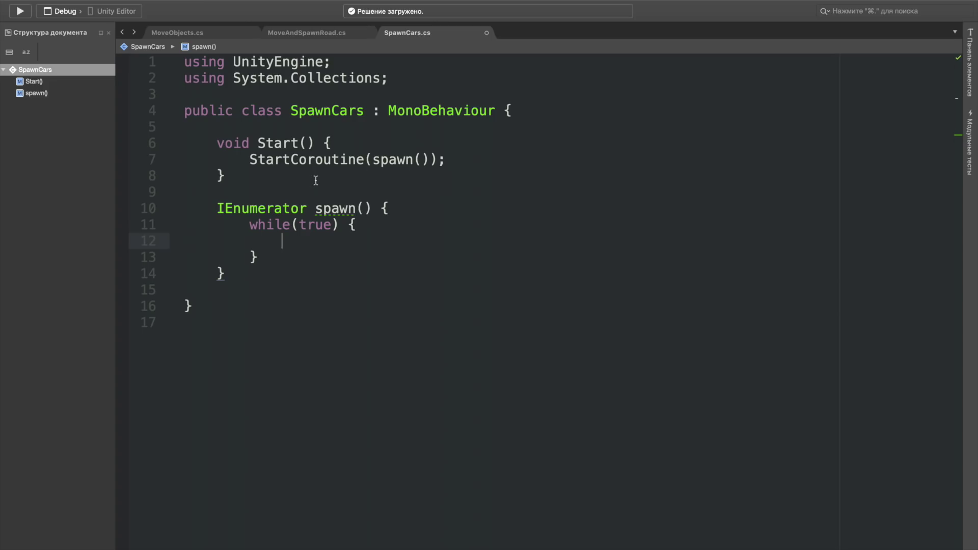
type("In")
key("Return")
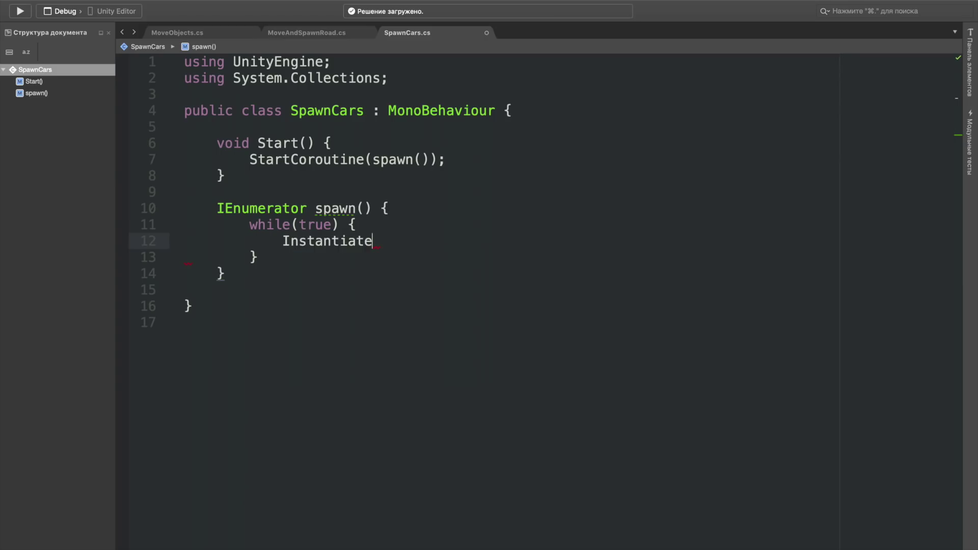
type("();")
key("Return")
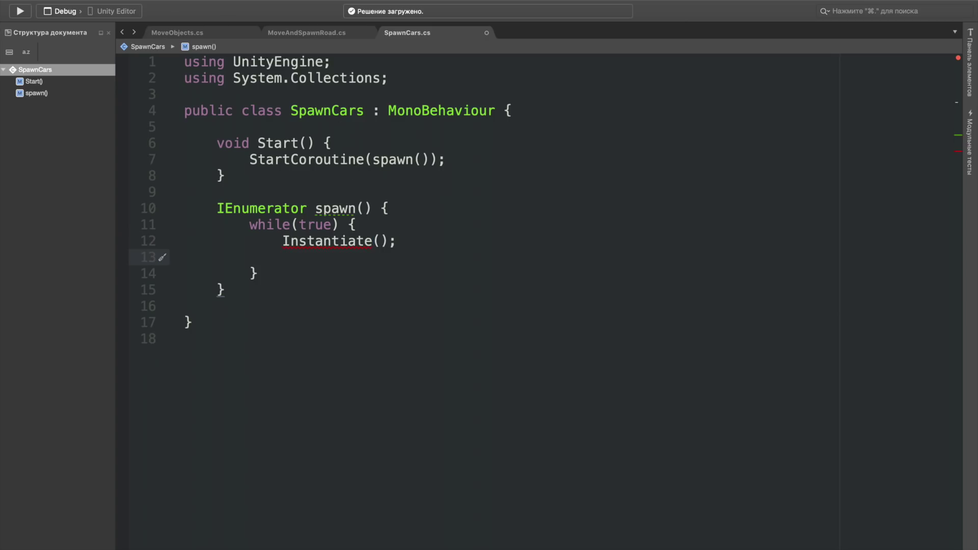
type("y")
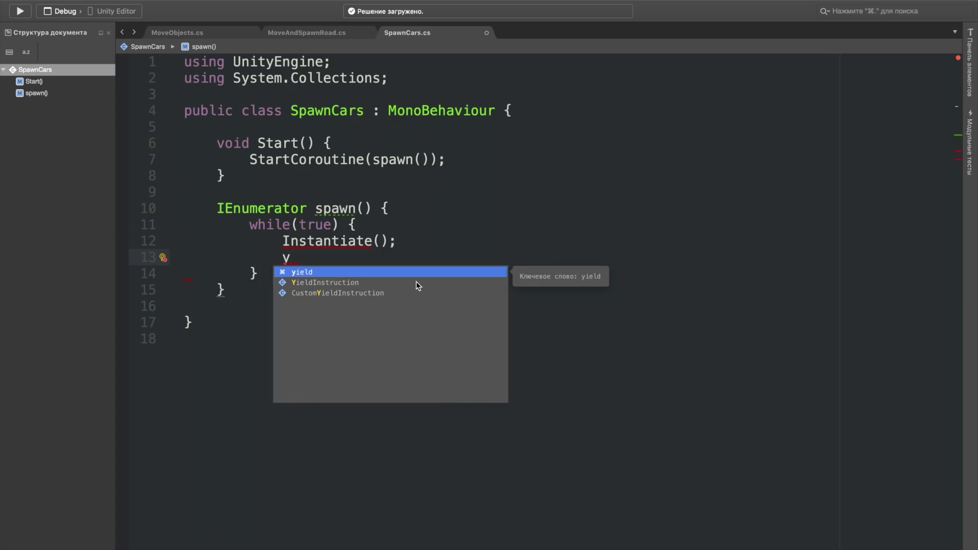
key("BackSpace")
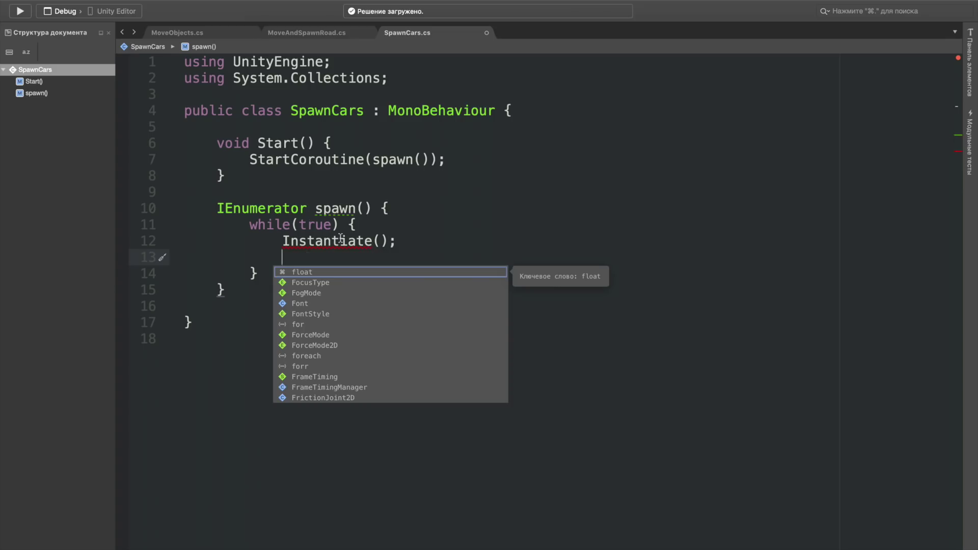
type("y")
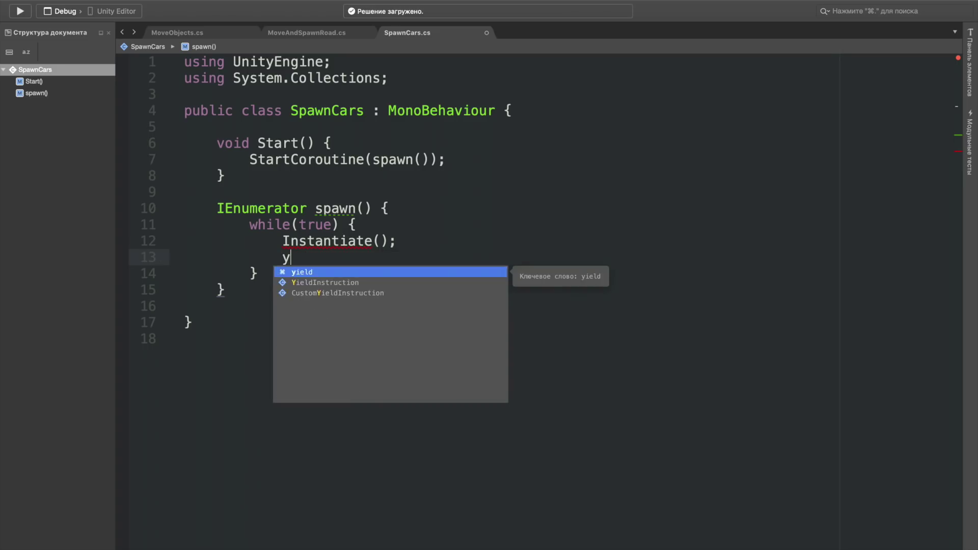
type("ield")
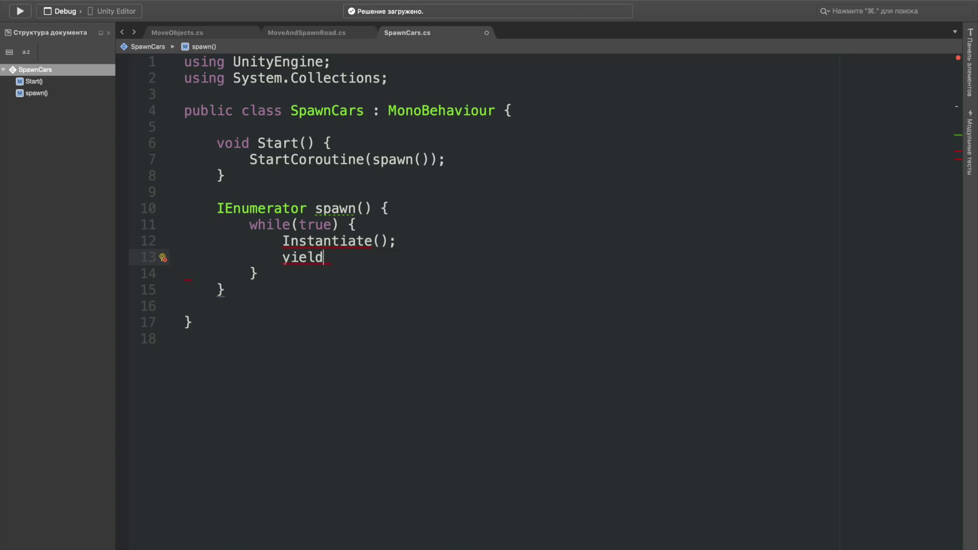
mouse_move(312, 251)
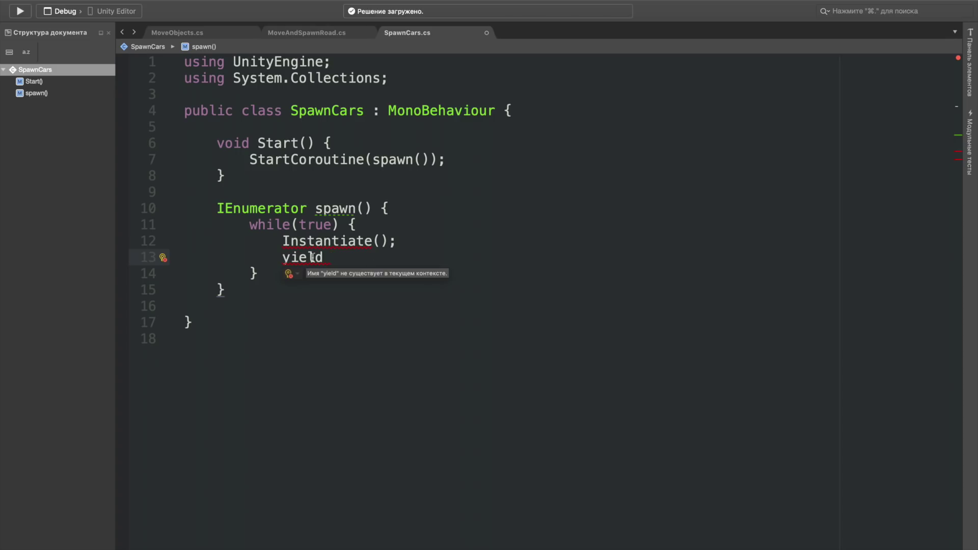
type("return new Wa")
key("Down")
key("Return")
type("(2")
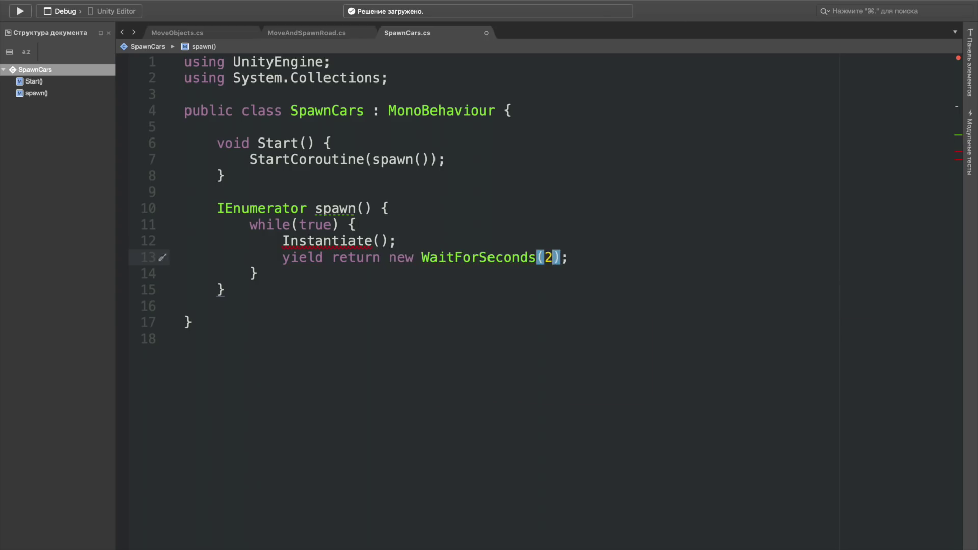
type(".5f")
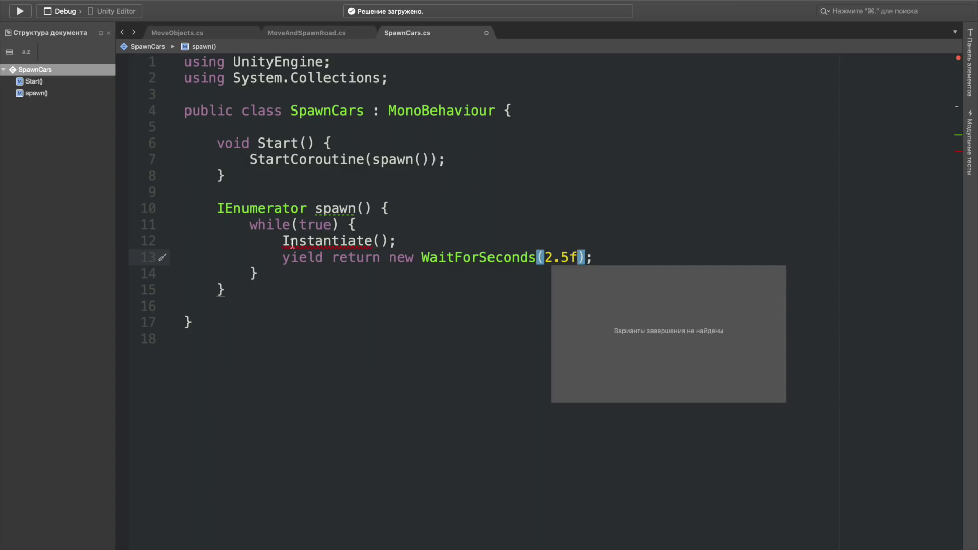
Step: Review the spawn coroutine lines and start typing 'cars' as Instantiate's argument
left_click_drag(233, 209, 332, 208)
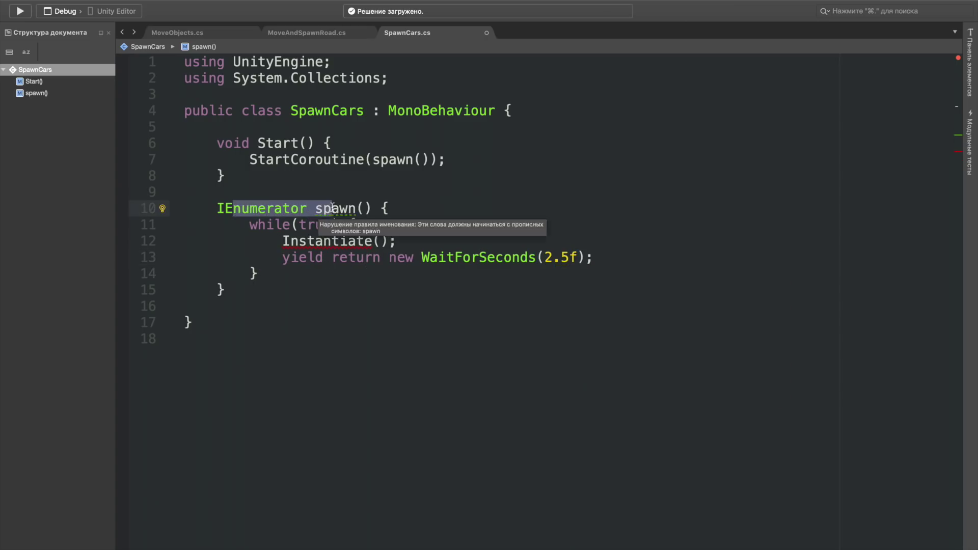
left_click_drag(243, 225, 350, 232)
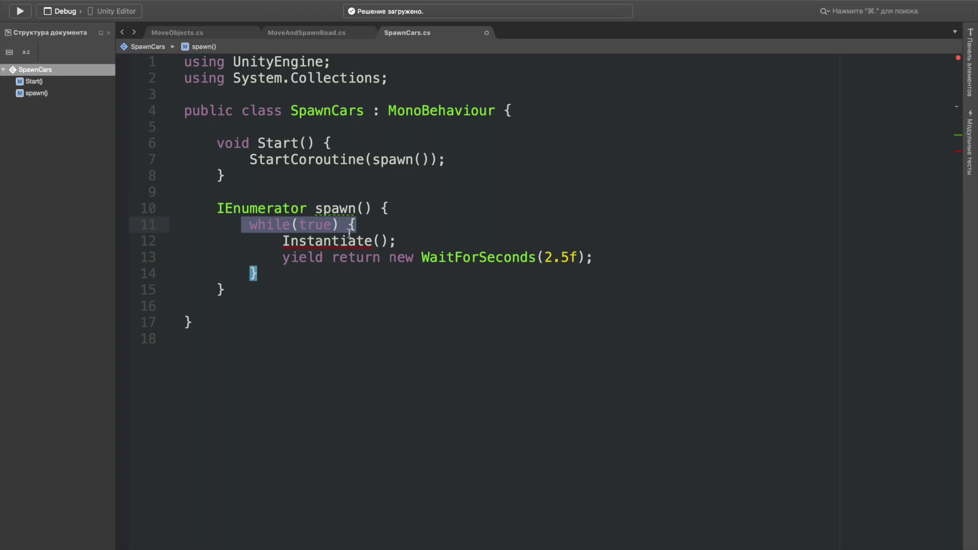
left_click(278, 243)
left_click(412, 227)
left_click(392, 243)
left_click_drag(389, 242, 332, 246)
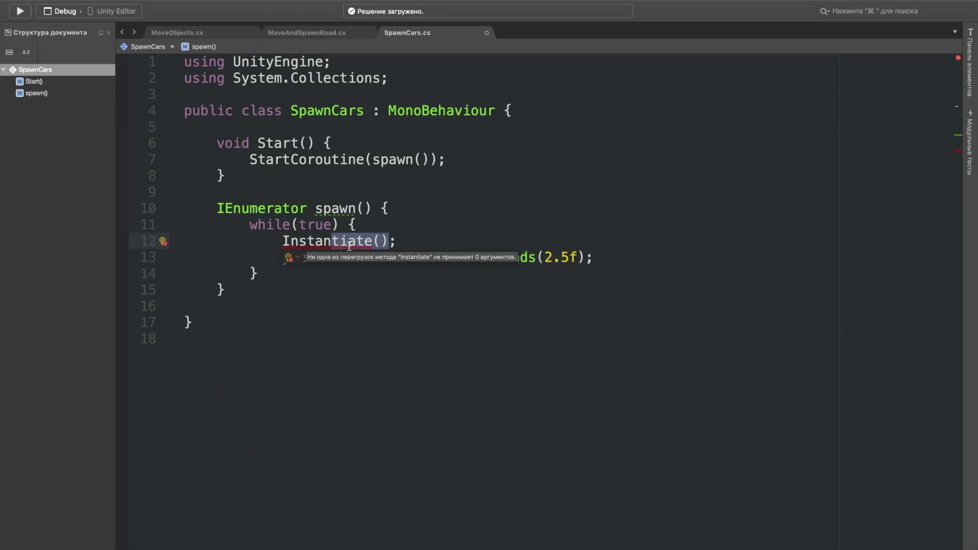
left_click(418, 228)
left_click_drag(277, 257, 596, 256)
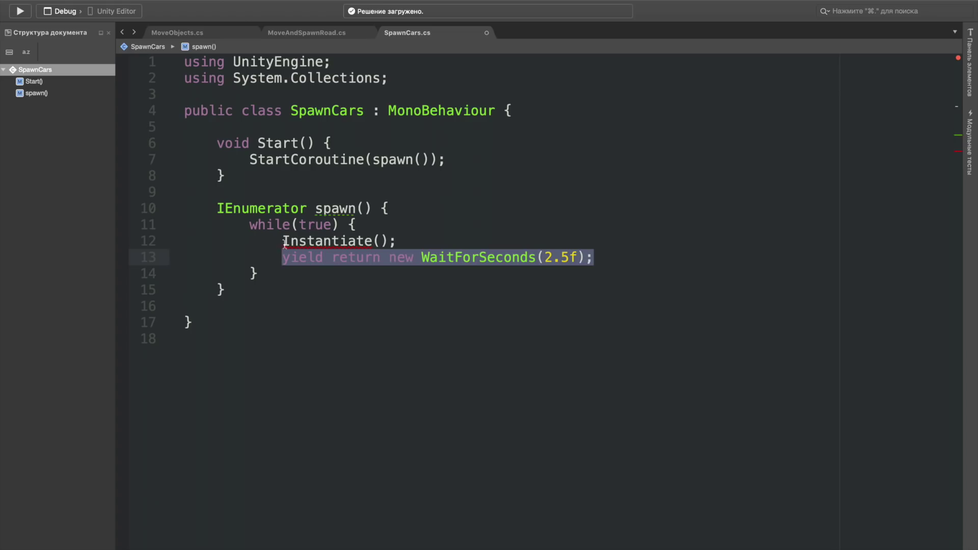
left_click_drag(282, 241, 414, 243)
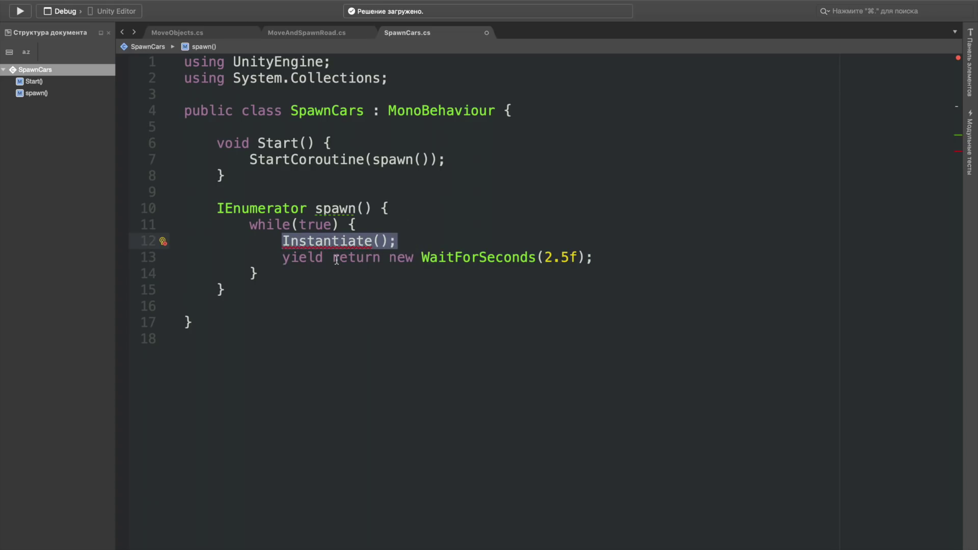
left_click(381, 240)
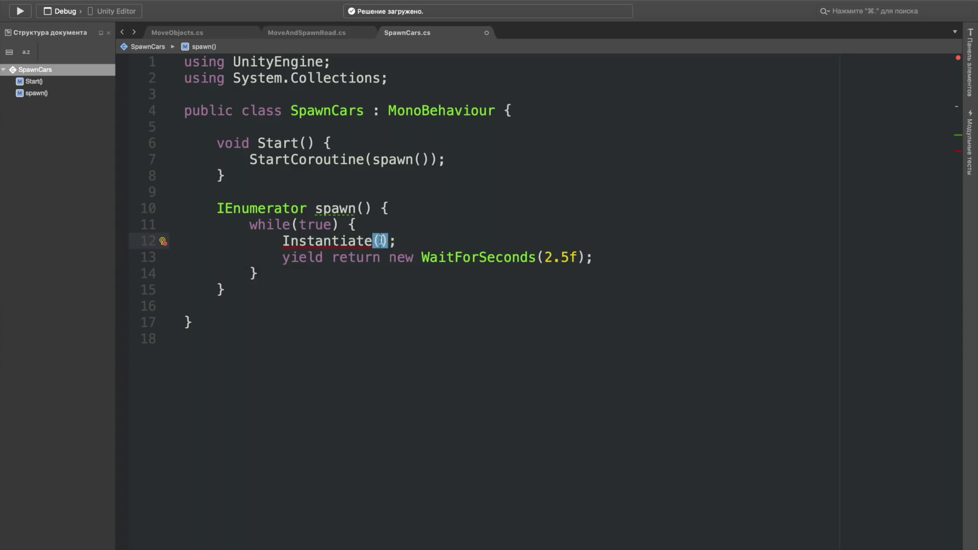
type("cars")
Step: Clear Instantiate's argument and declare a public GameObject[] cars field above Start
key("BackSpace")
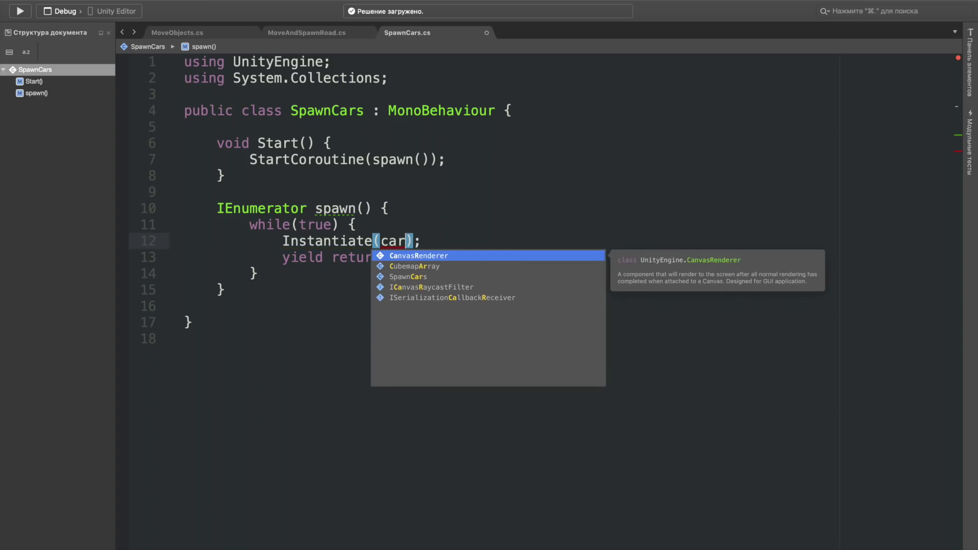
key("BackSpace")
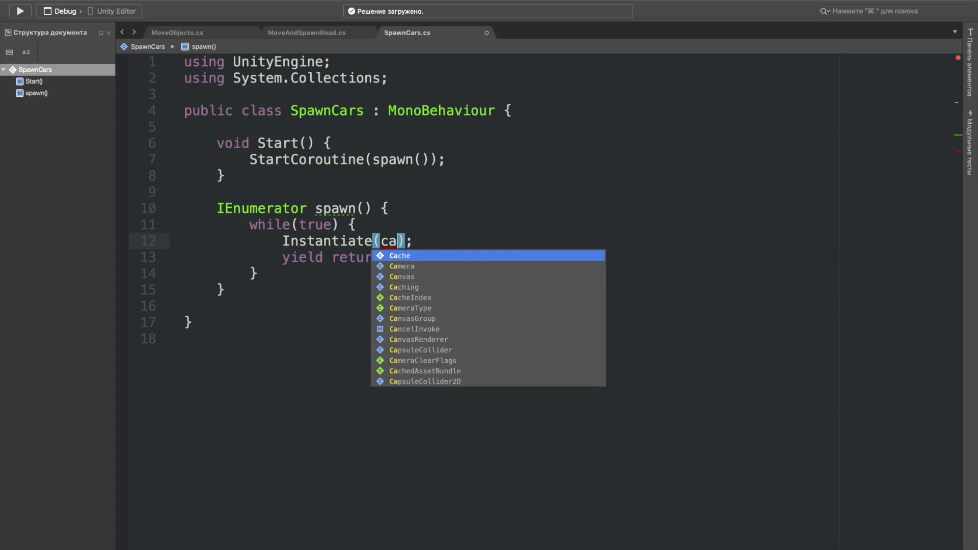
key("BackSpace")
key("BackSpace")
left_click(372, 122)
key("Return")
key("Return")
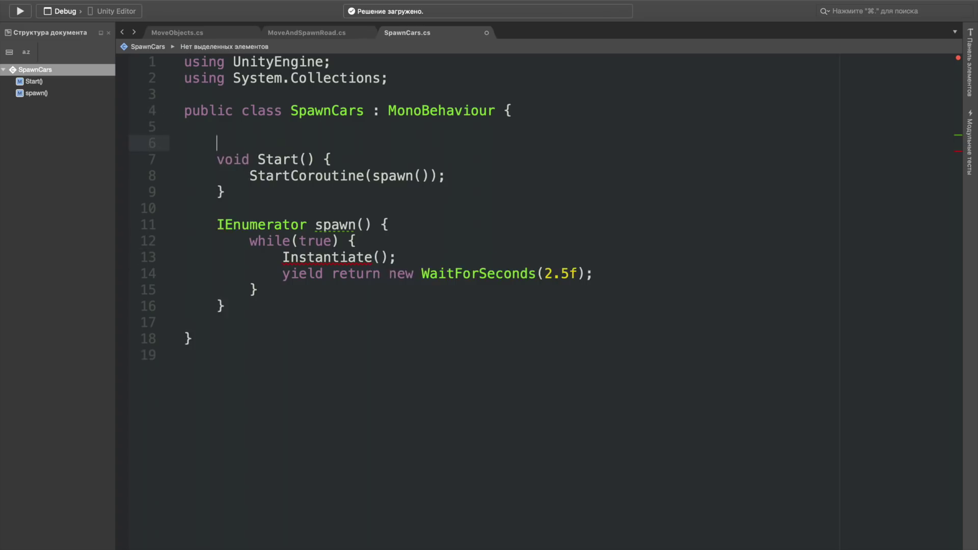
type("public")
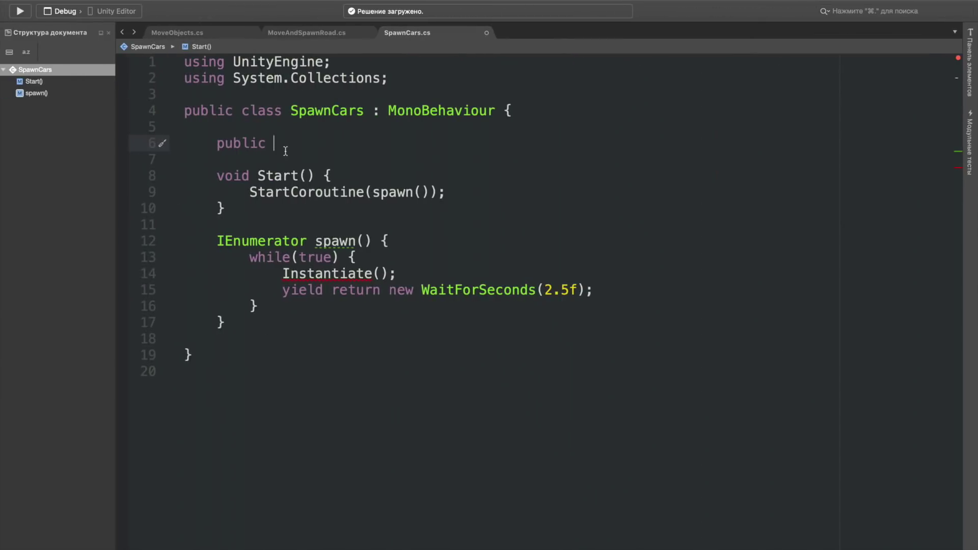
type("Game")
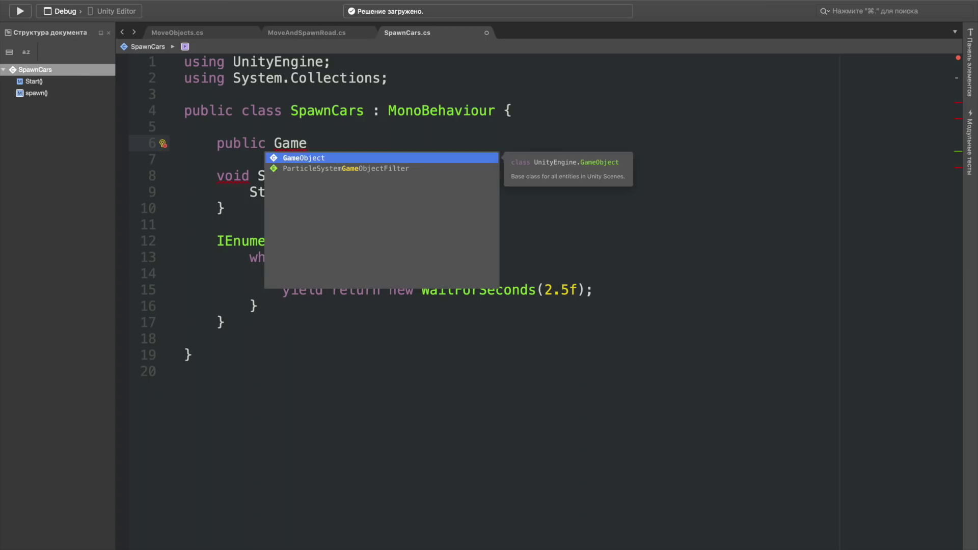
key("Return")
type("[]")
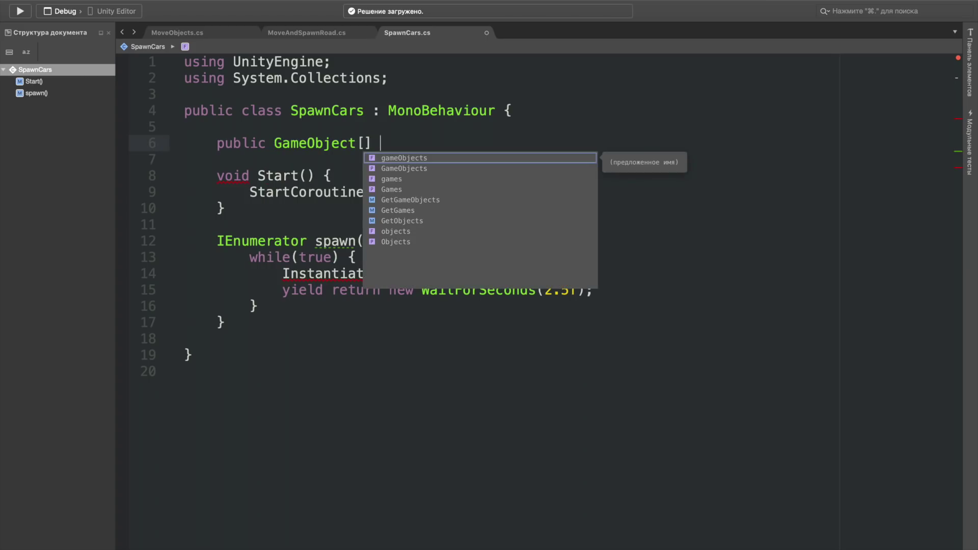
type(" cors;")
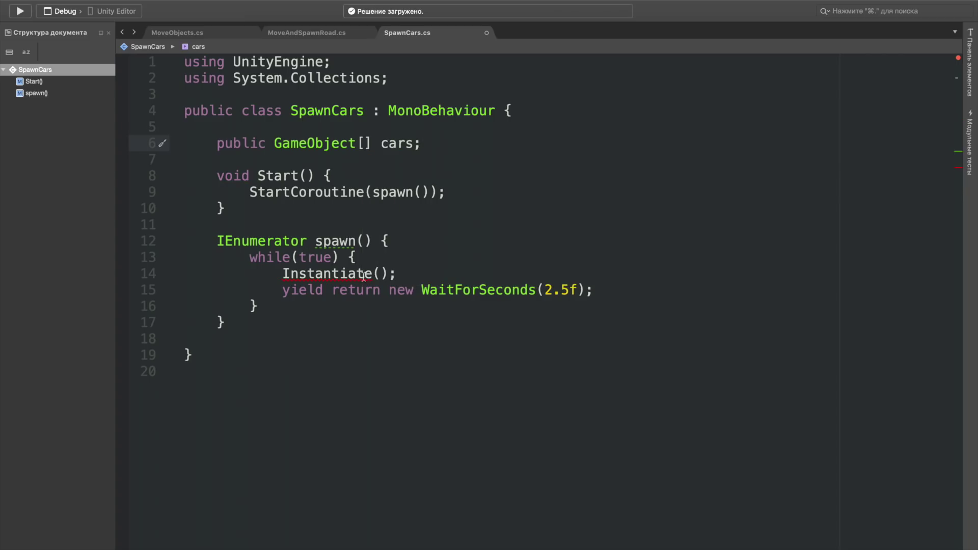
Step: Begin entering cars as the argument of the Instantiate call
left_click(378, 273)
key("BackSpace")
type("cars")
key("BackSpace")
key("BackSpace")
key("BackSpace")
key("BackSpace")
type("(")
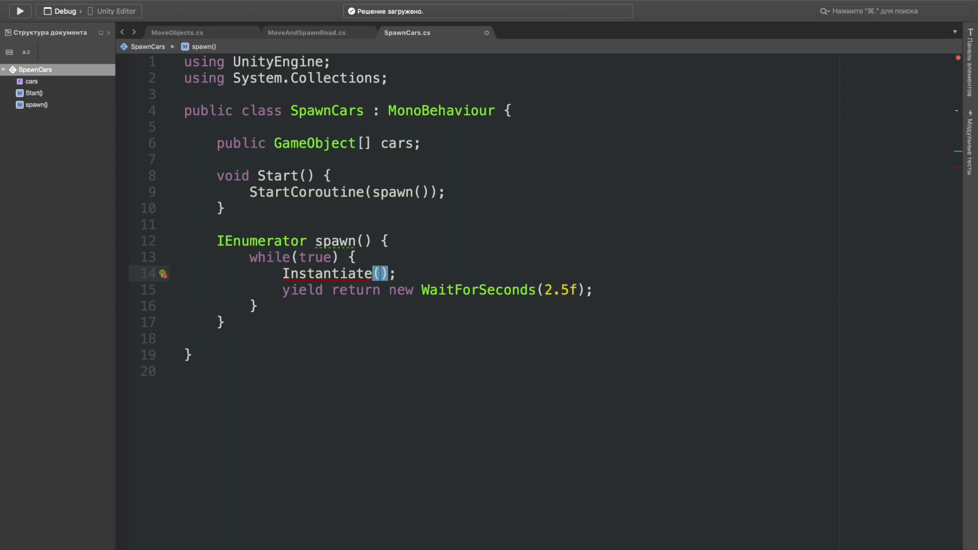
type("cars")
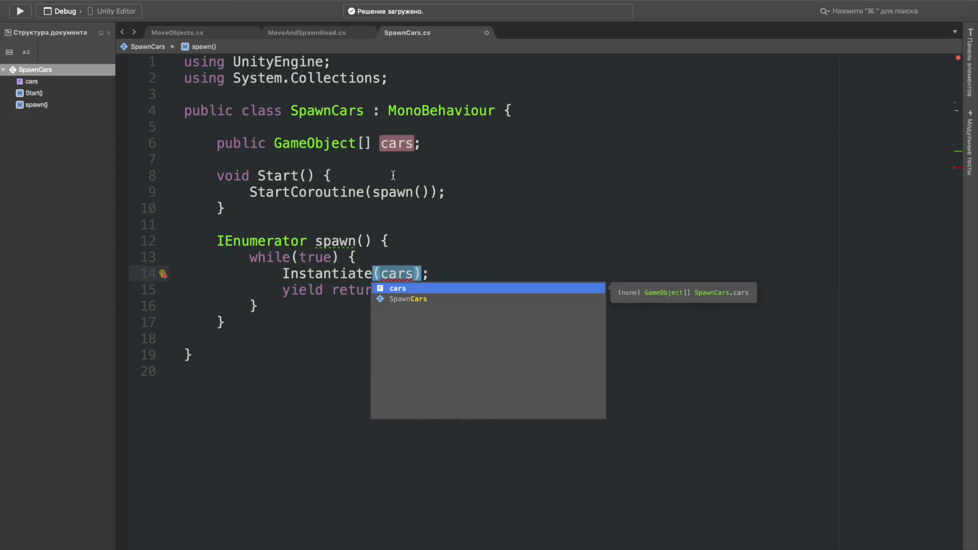
Step: Make Instantiate spawn cars[Random.Range(0, cars.Length)], a random car from the array
key("Escape")
type("[")
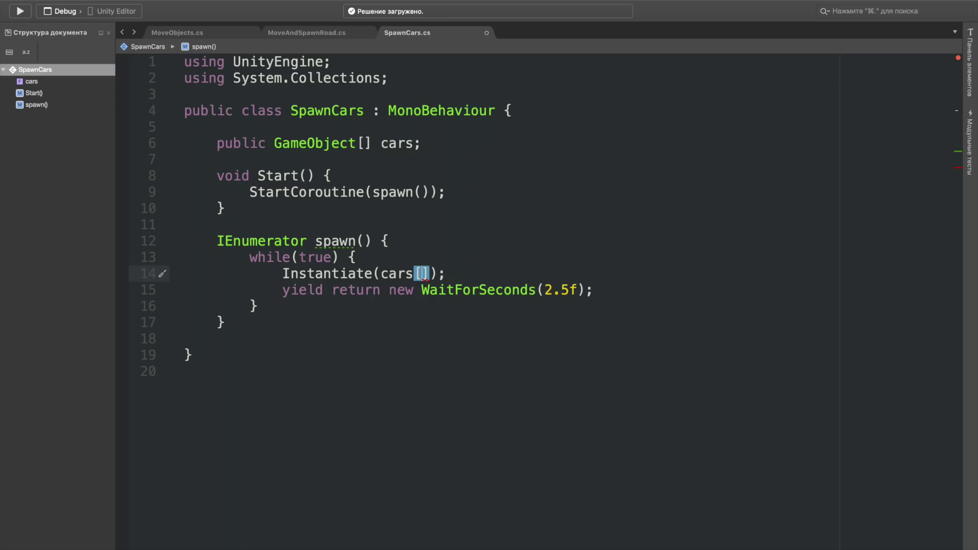
type("Ra")
key("Return")
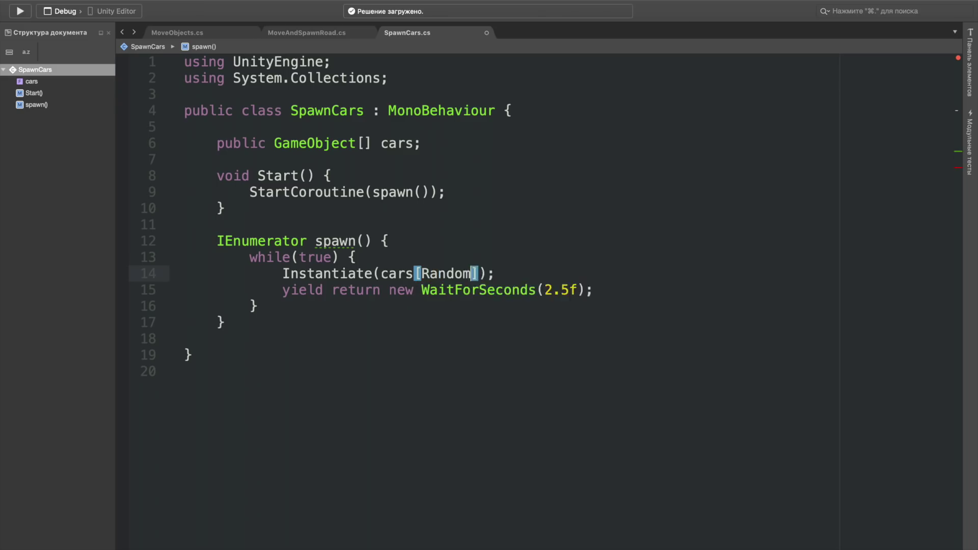
type(".Ra")
key("Return")
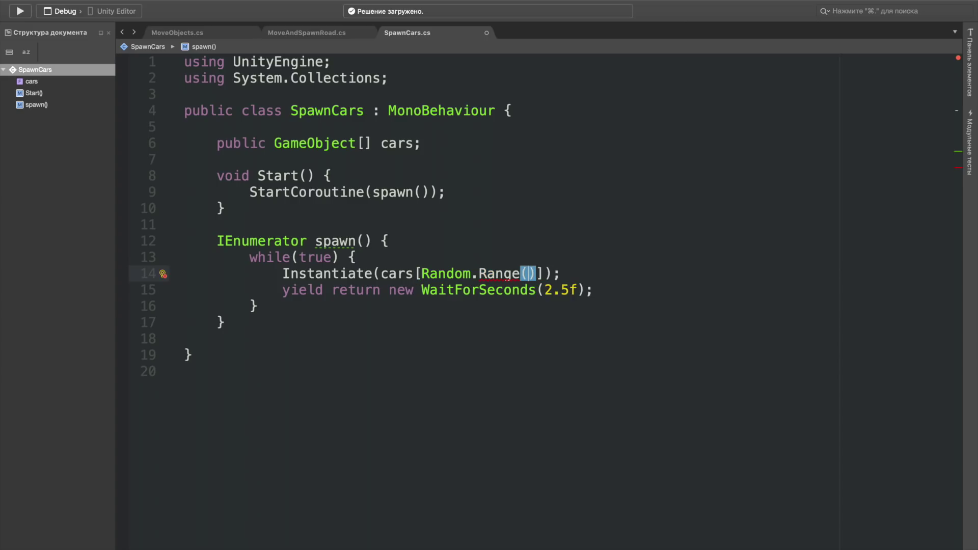
type("0, ")
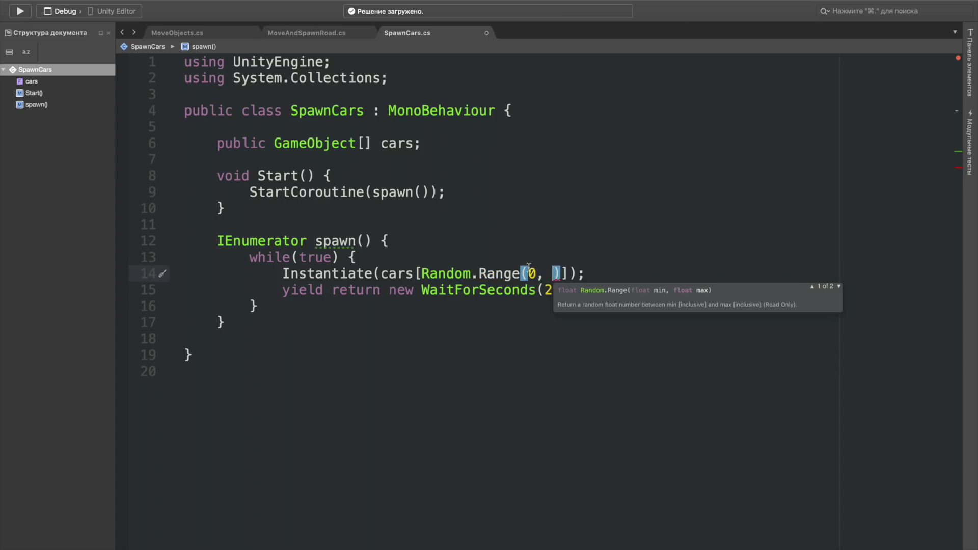
type("cas.")
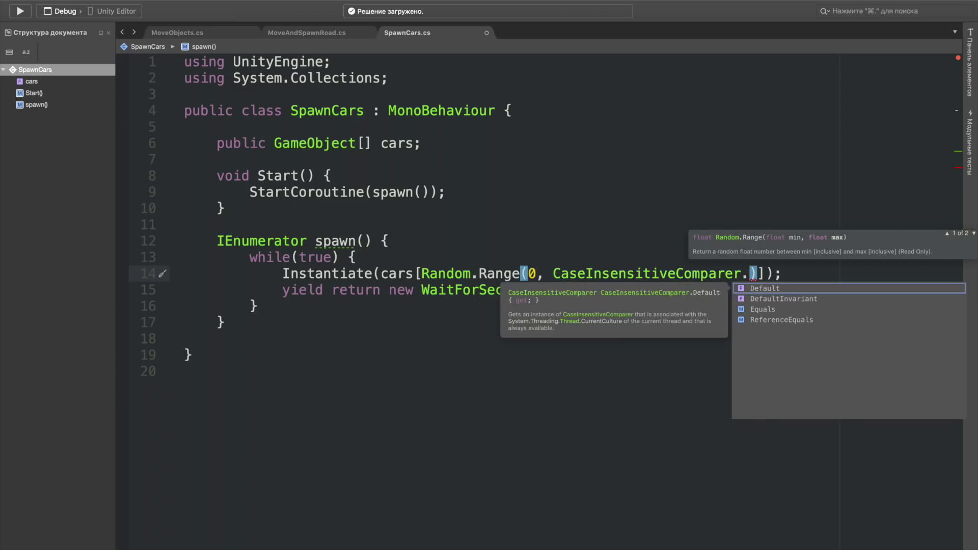
key("alt+shift+Left")
type("cars.")
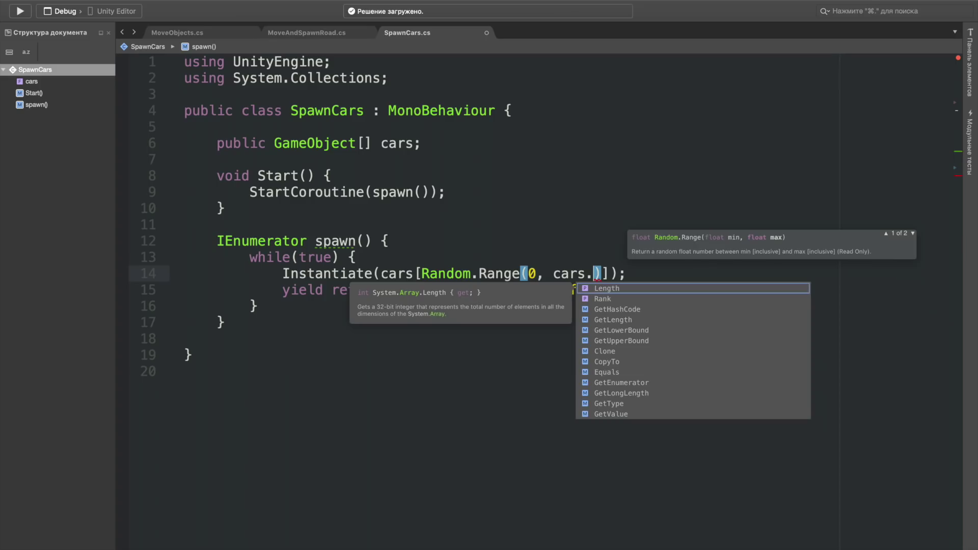
key("Return")
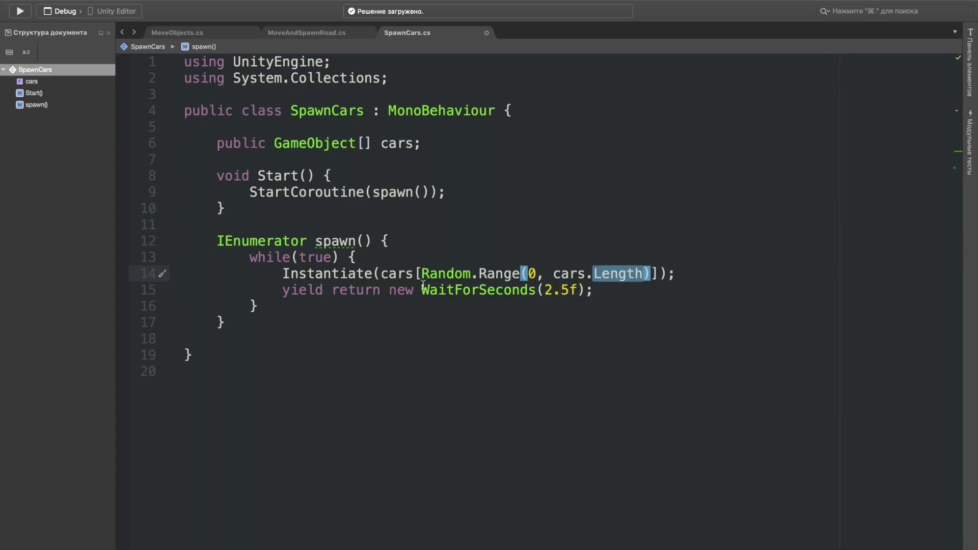
Step: Review the random car expression and move it onto its own indented line
left_click_drag(381, 273, 661, 274)
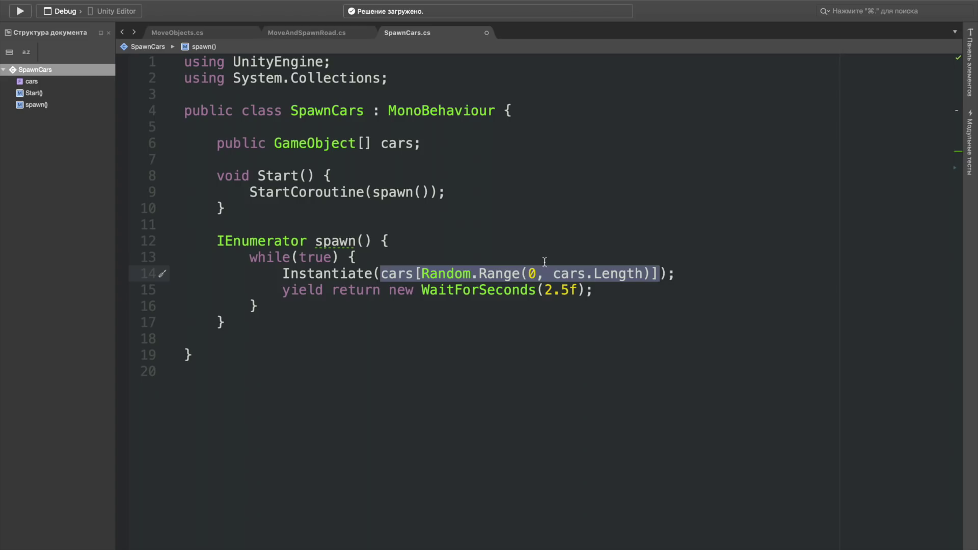
left_click(532, 273)
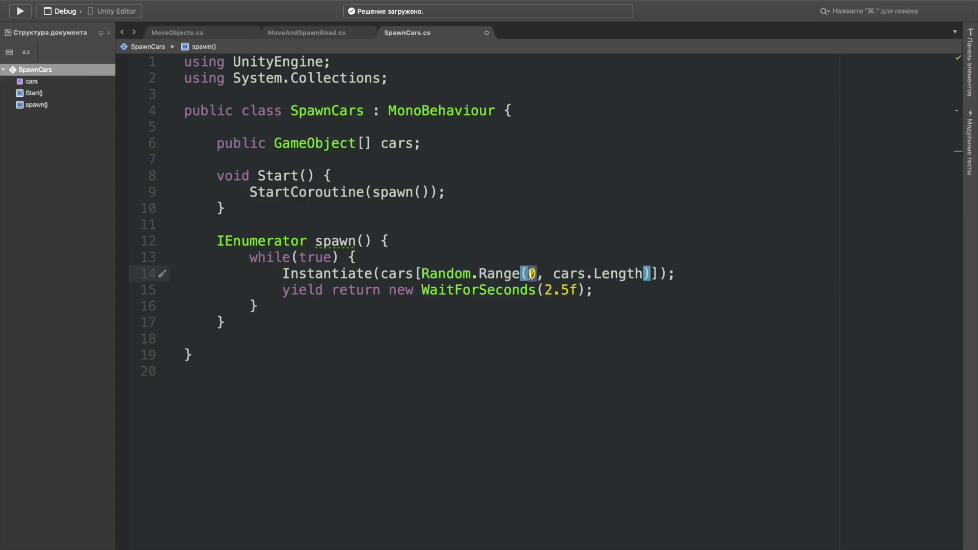
left_click_drag(553, 274, 645, 273)
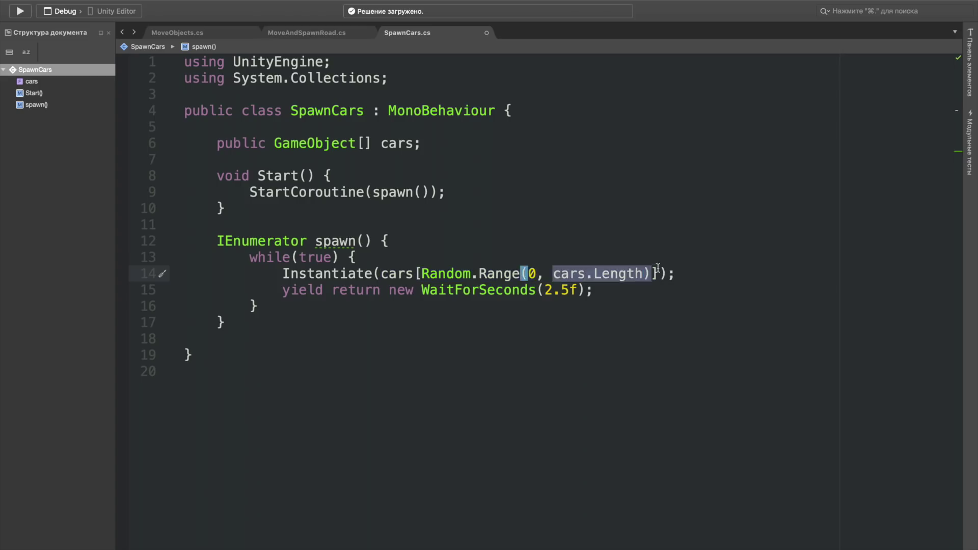
left_click(647, 274)
left_click(652, 274)
left_click(377, 274)
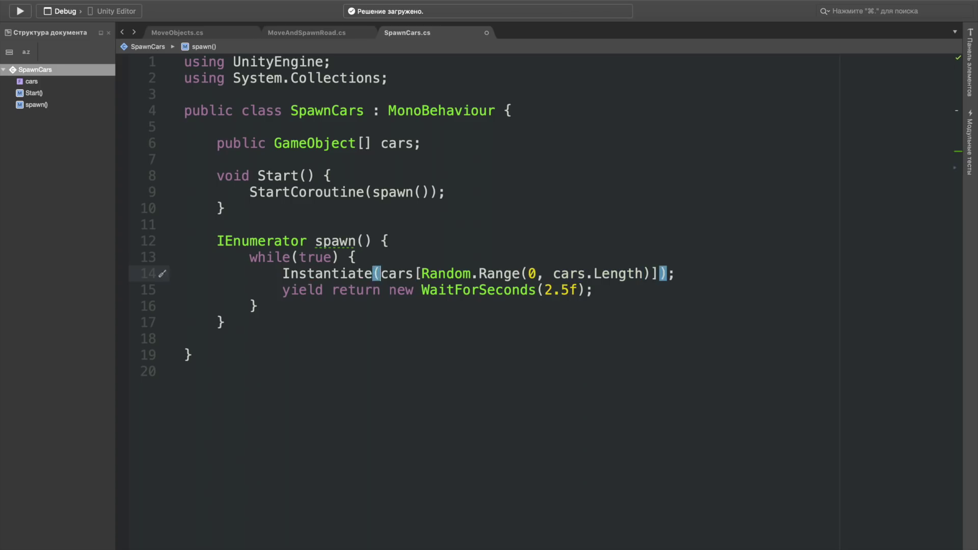
key("Return")
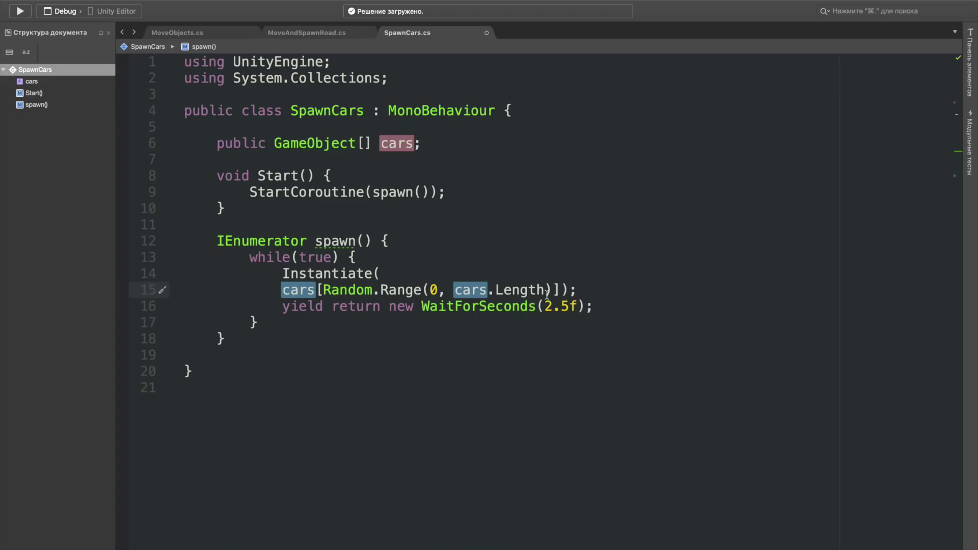
Step: Give Instantiate a second argument new Vector3(, 6f, 0) and add a blank line after the cars field
left_click(559, 290)
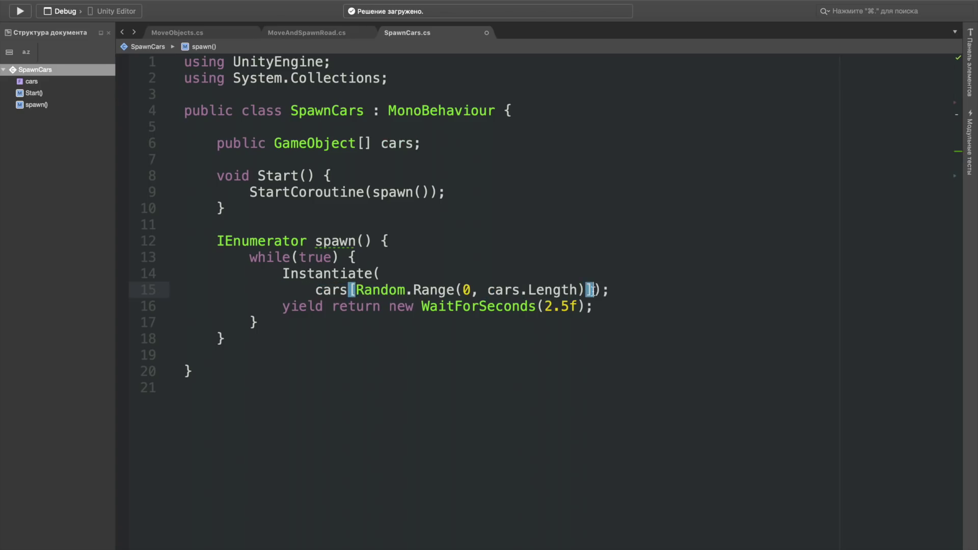
key("Return")
key("BackSpace")
left_click(646, 290)
type(",")
key("Return")
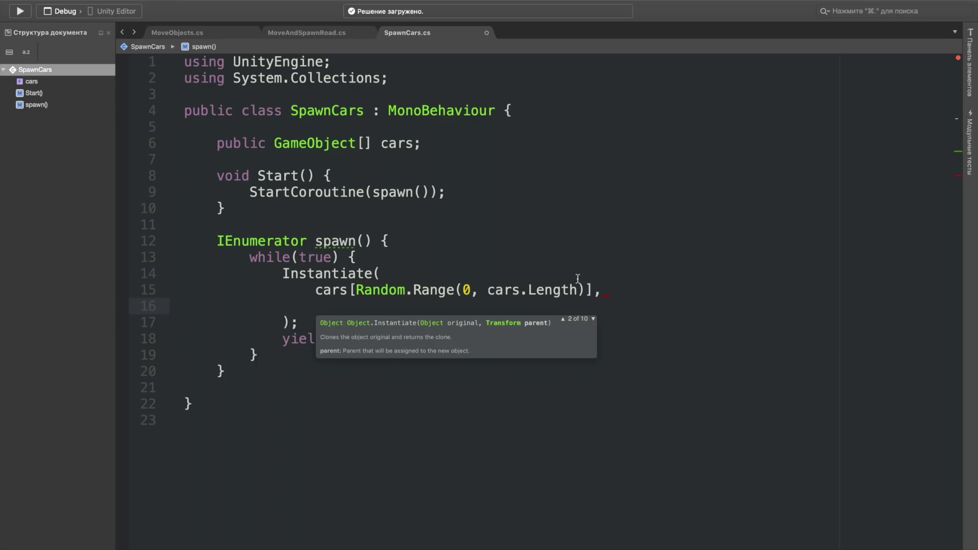
scroll(610, 312, "down", 2)
type("new ")
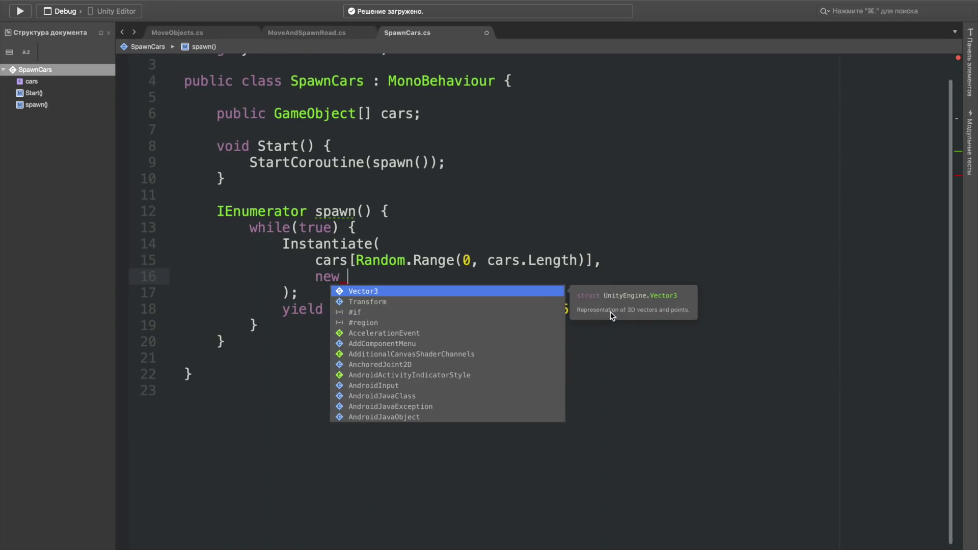
type("Vector3(")
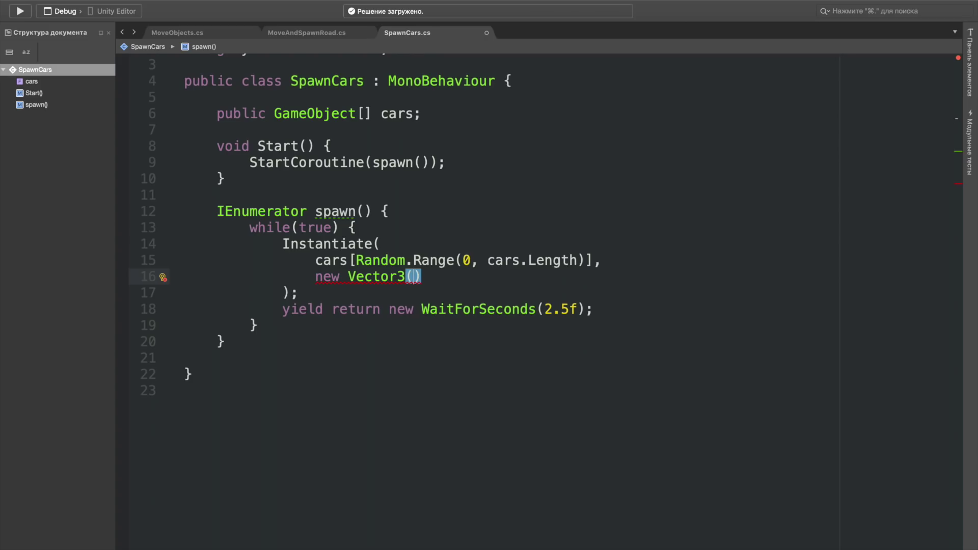
type(", ")
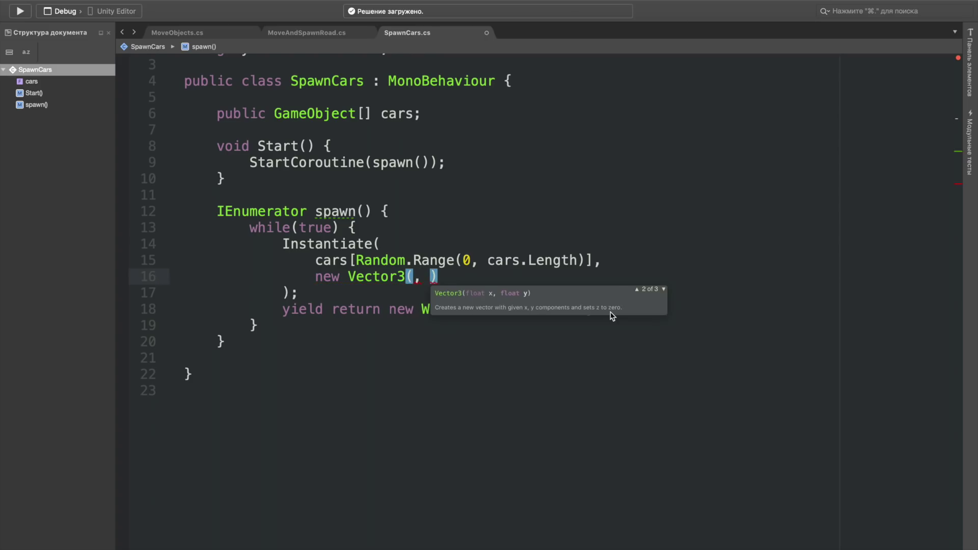
type("6f")
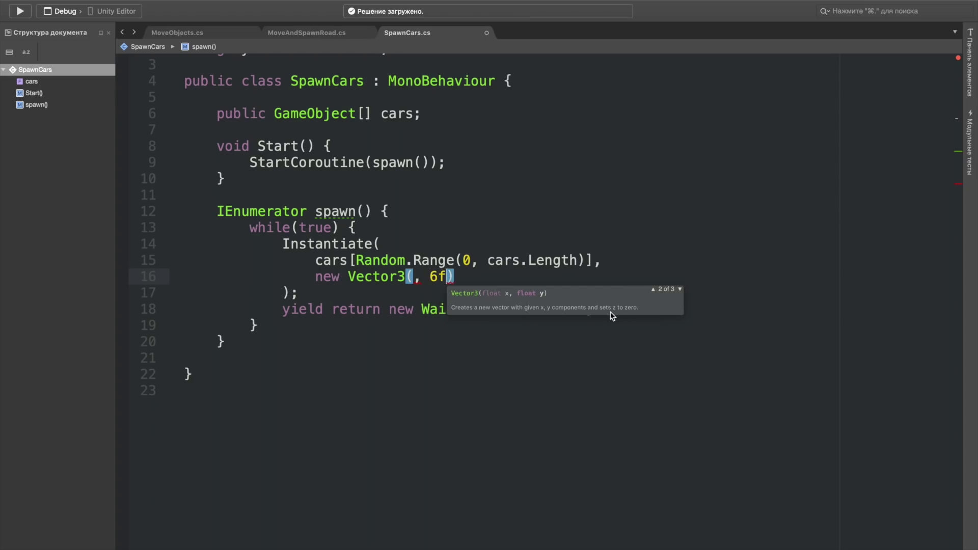
type(", 0")
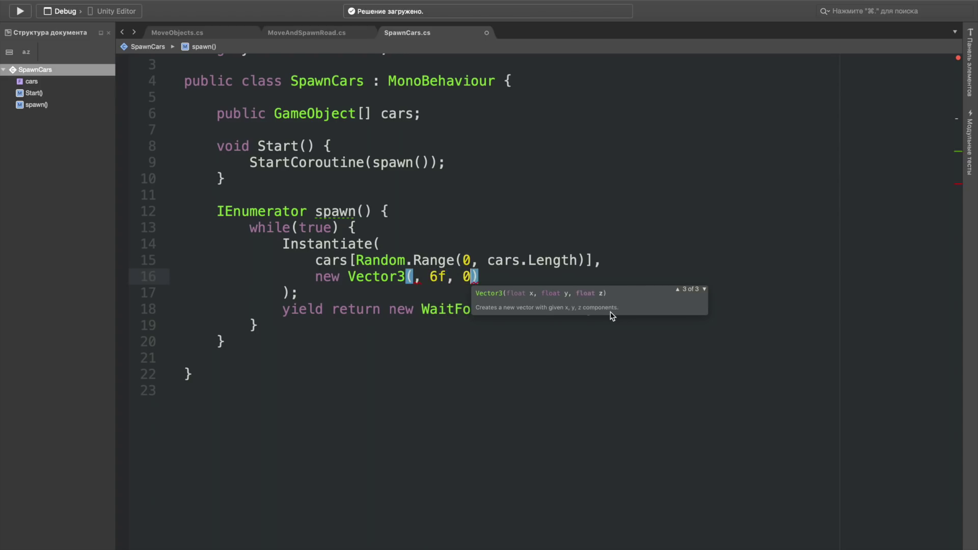
type("),")
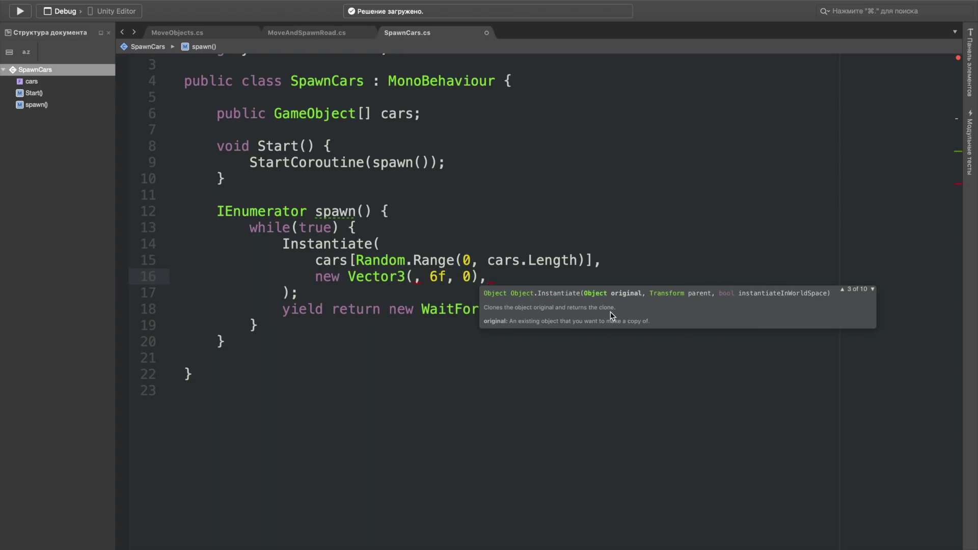
key("Return")
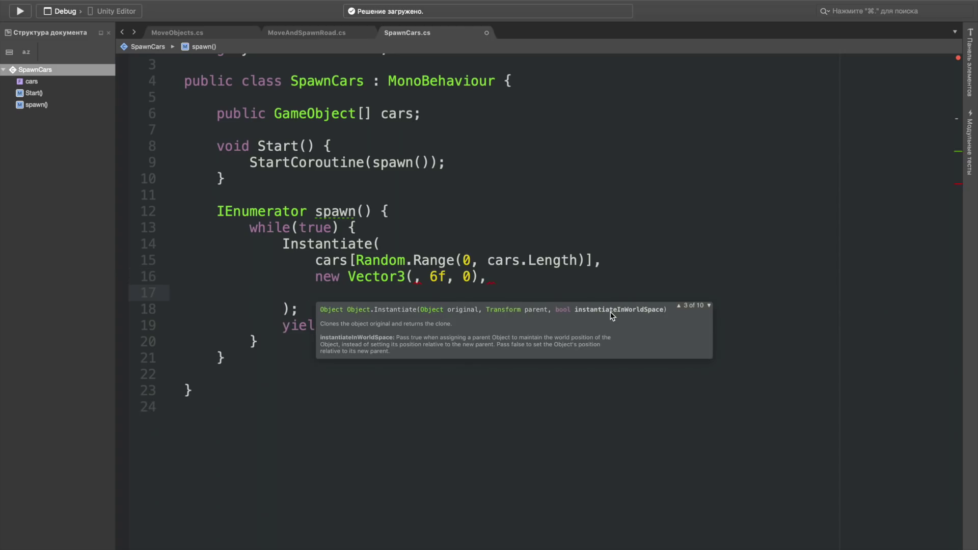
left_click(448, 113)
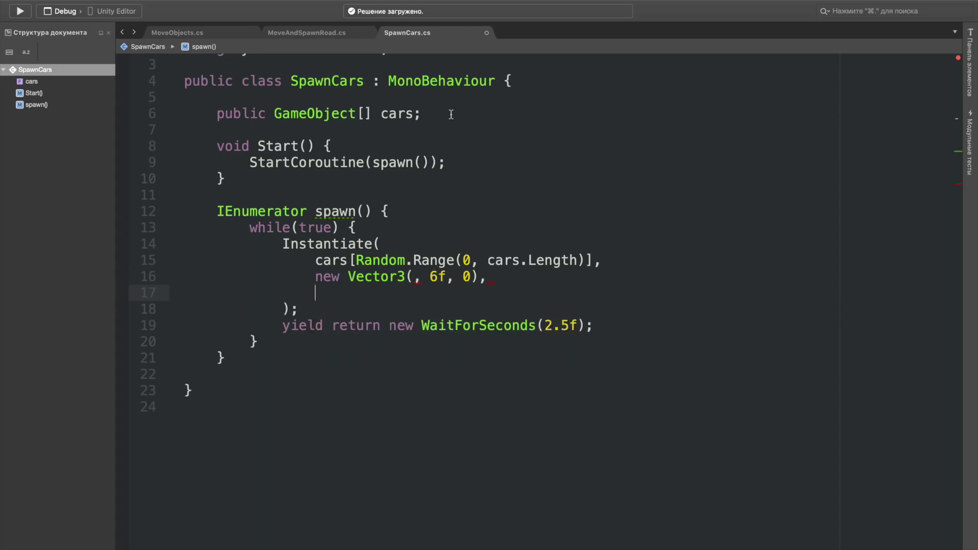
key("Return")
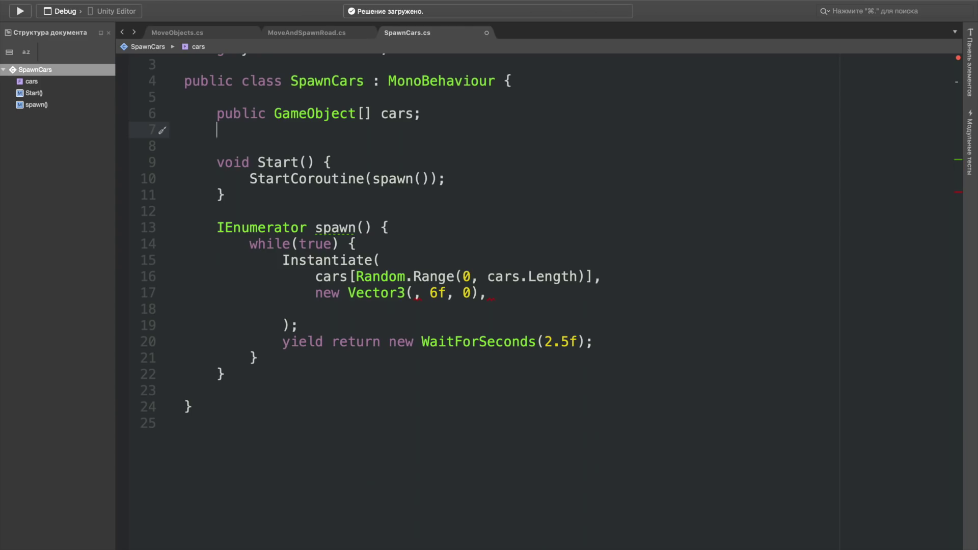
Step: Begin a new field declaration 'private float[]' on line 7
type("private")
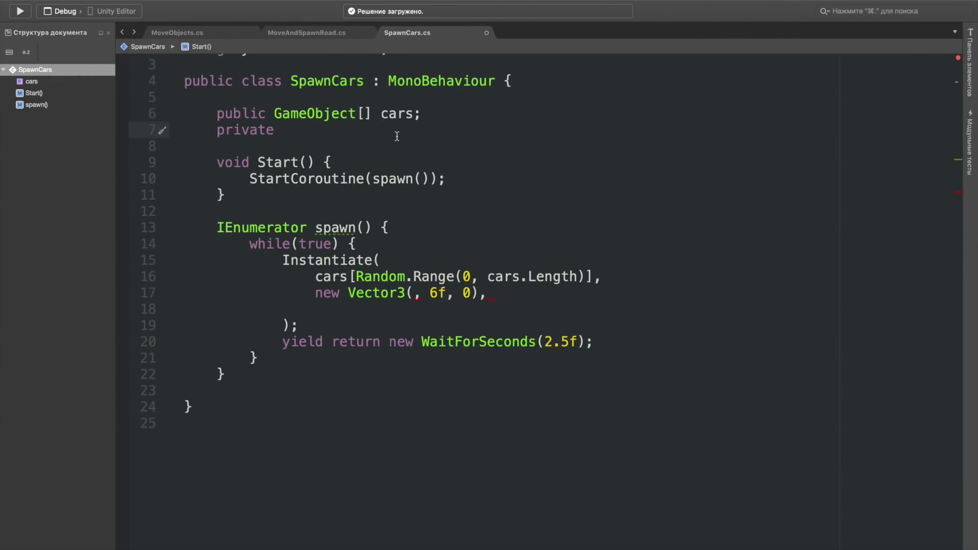
type("flo")
key("Tab")
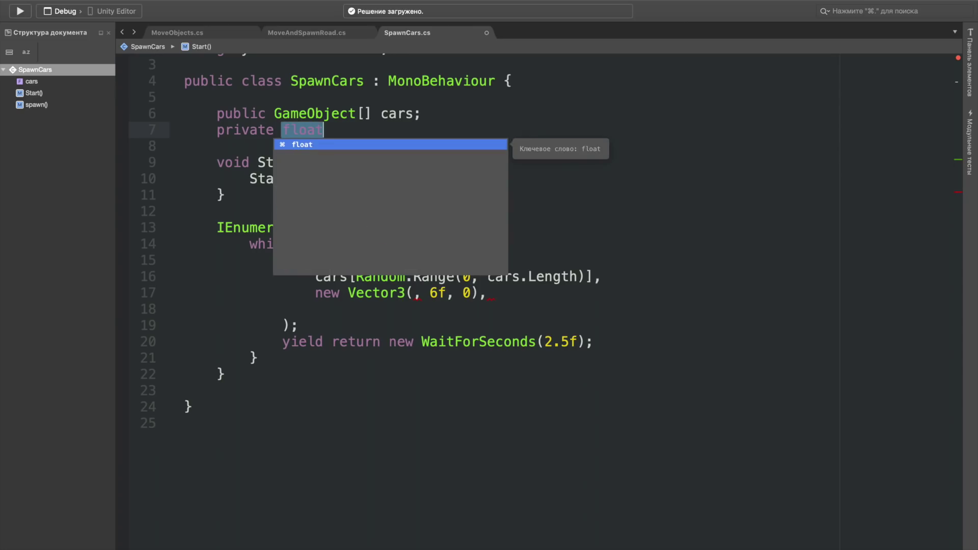
type("[]")
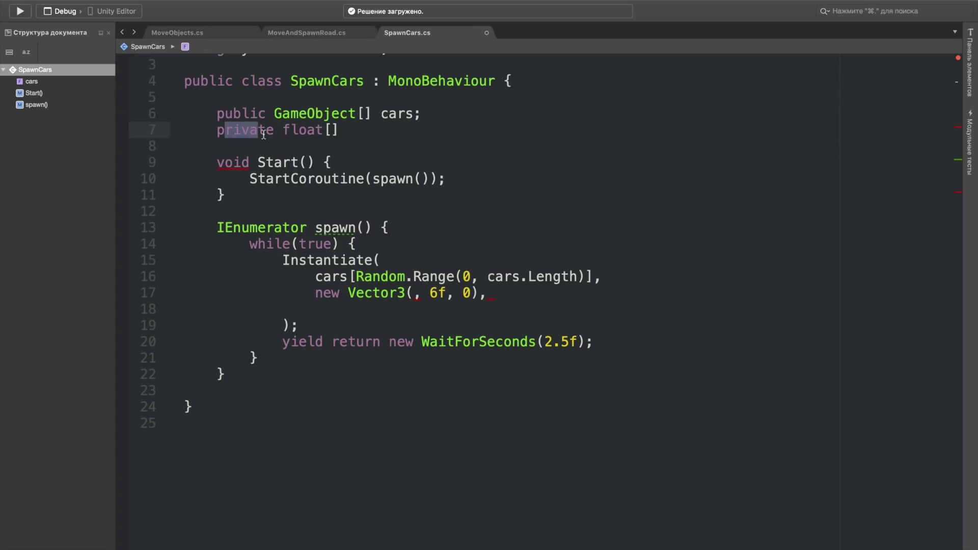
mouse_move(266, 118)
left_mouse_down()
mouse_move(230, 117)
mouse_move(309, 116)
left_mouse_up()
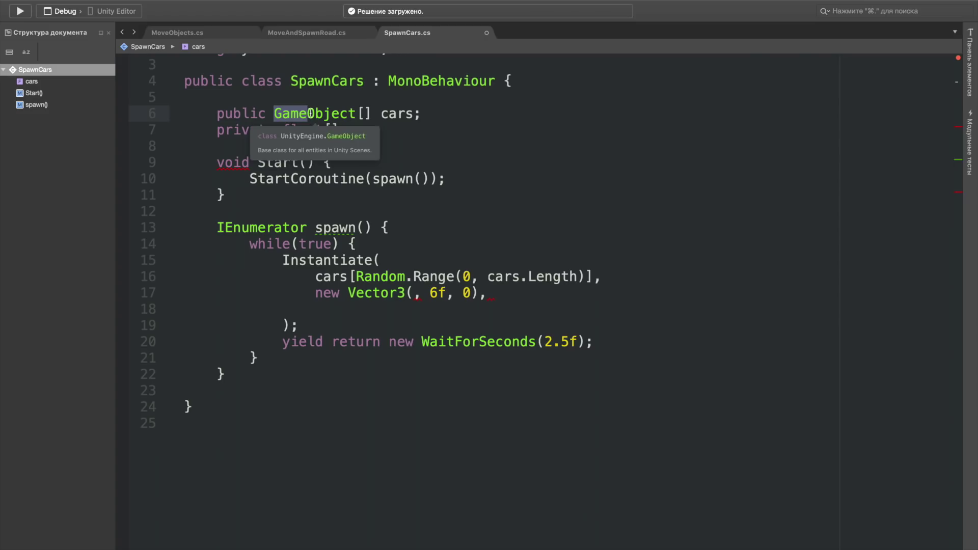
left_click_drag(283, 130, 341, 128)
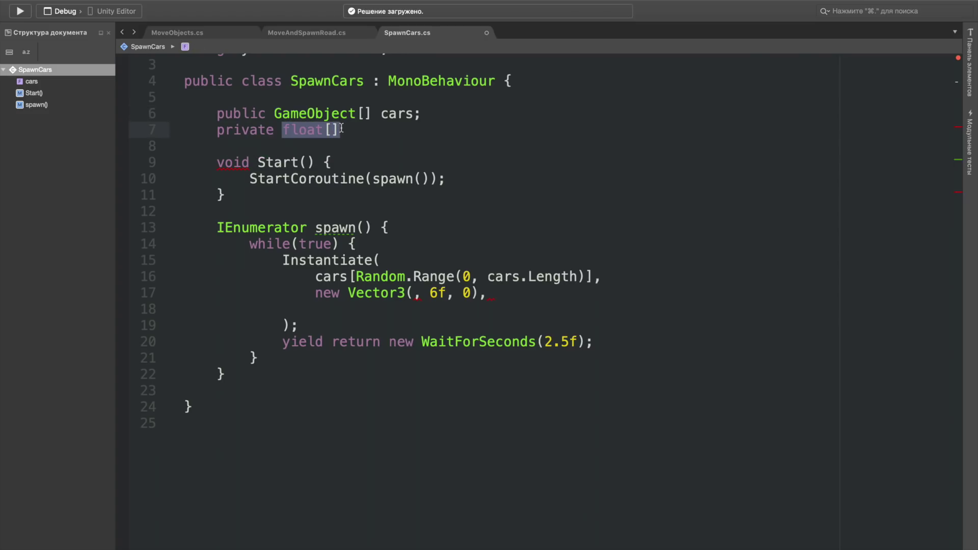
left_click_drag(217, 130, 341, 131)
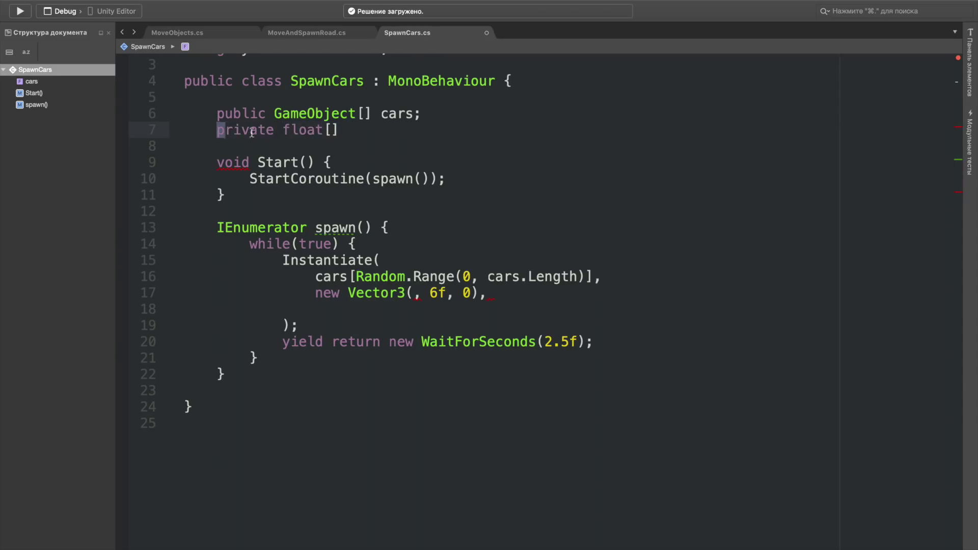
double_click(343, 131)
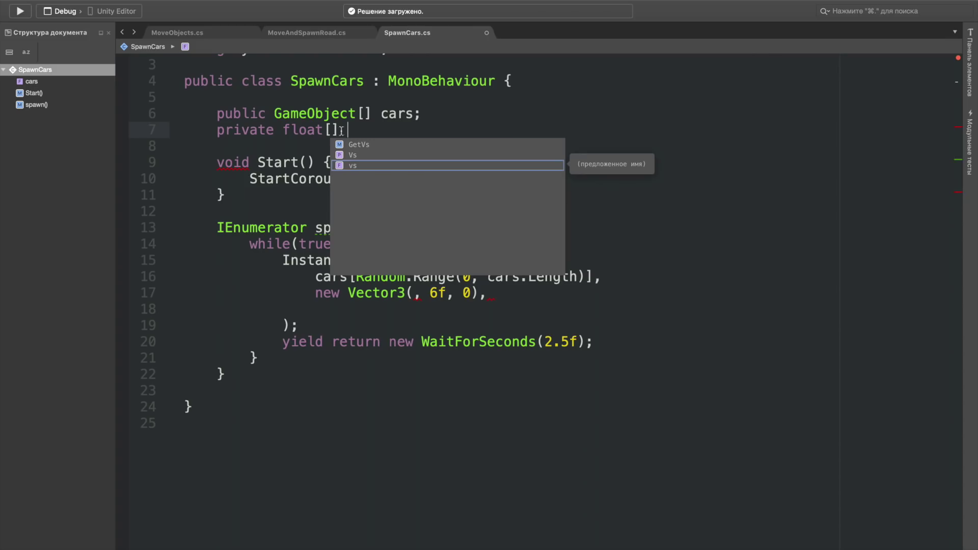
Step: Name it positions and initialize it to { 1.33f, 0.45f, -0.39f, -1.26f }
key("Escape")
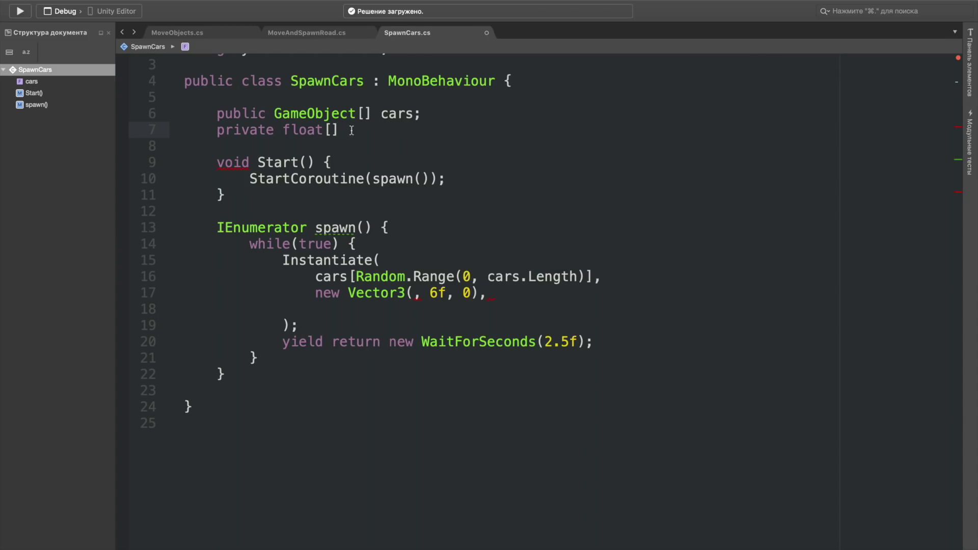
type("positions ")
type("= {")
type(" ;")
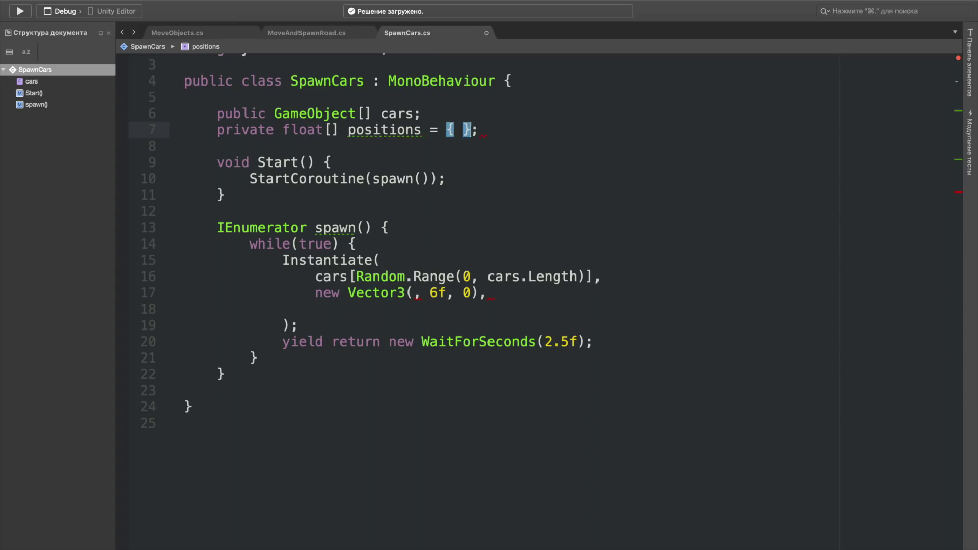
type(" 1.33f,")
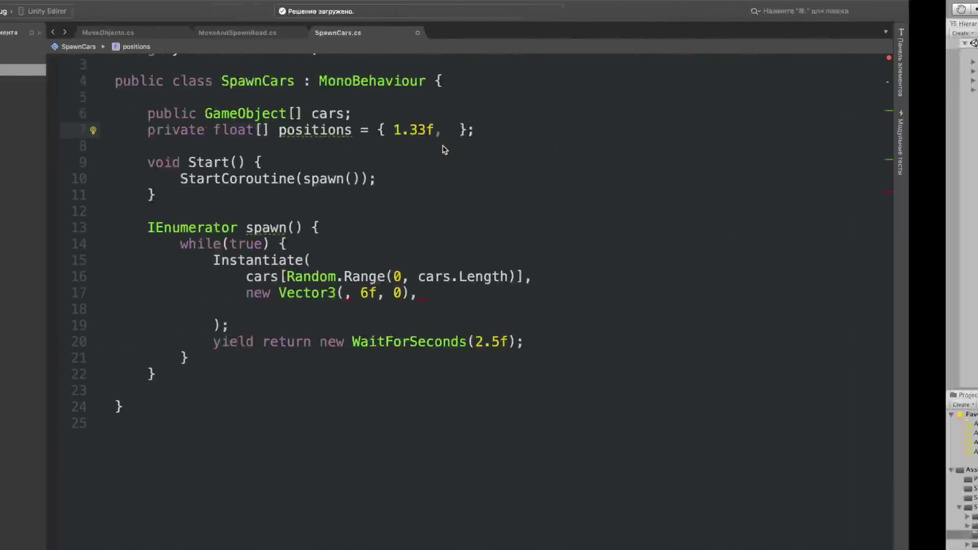
type("0")
type("45")
key("BackSpace")
key("BackSpace")
key("BackSpace")
key("BackSpace")
left_click(519, 130)
type("0.45f, ")
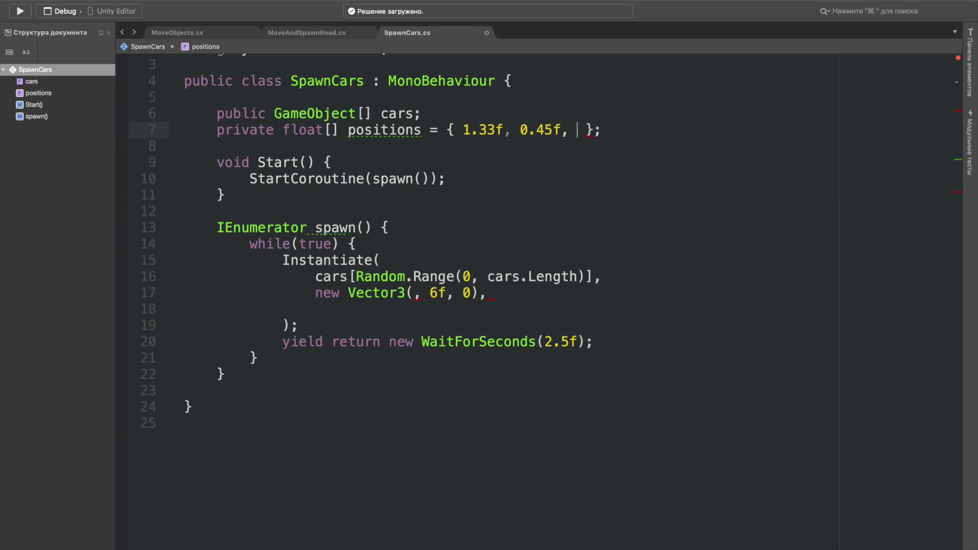
type("-0")
type(".39f, -1.26f")
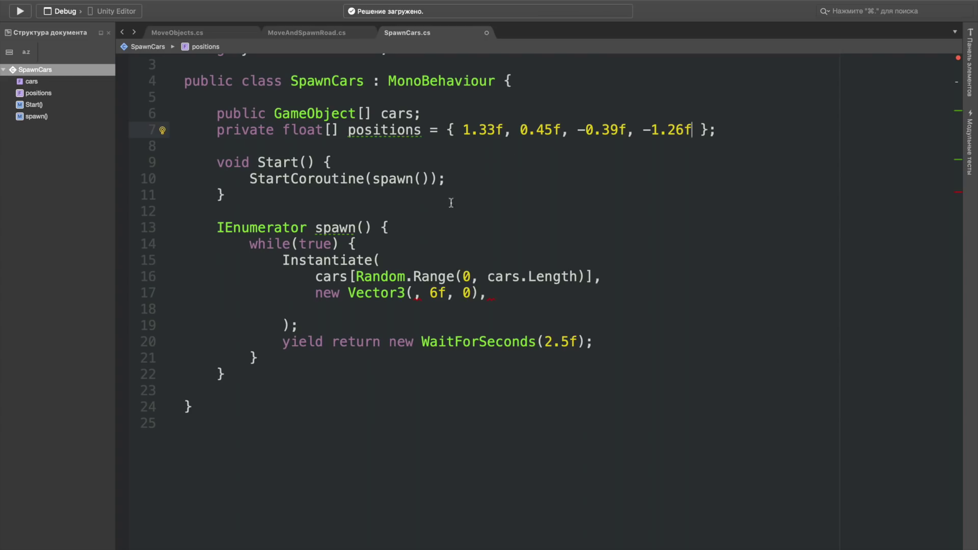
left_click(388, 139)
left_click(397, 132)
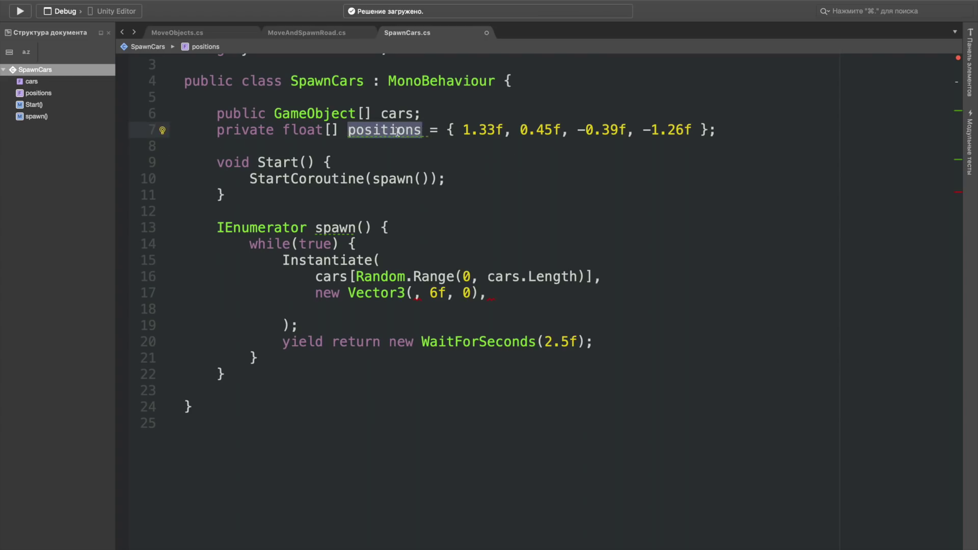
Step: Set the Vector3 x value to positions[Random.Range(0, 4)] so cars spawn in random lanes
left_click(413, 293)
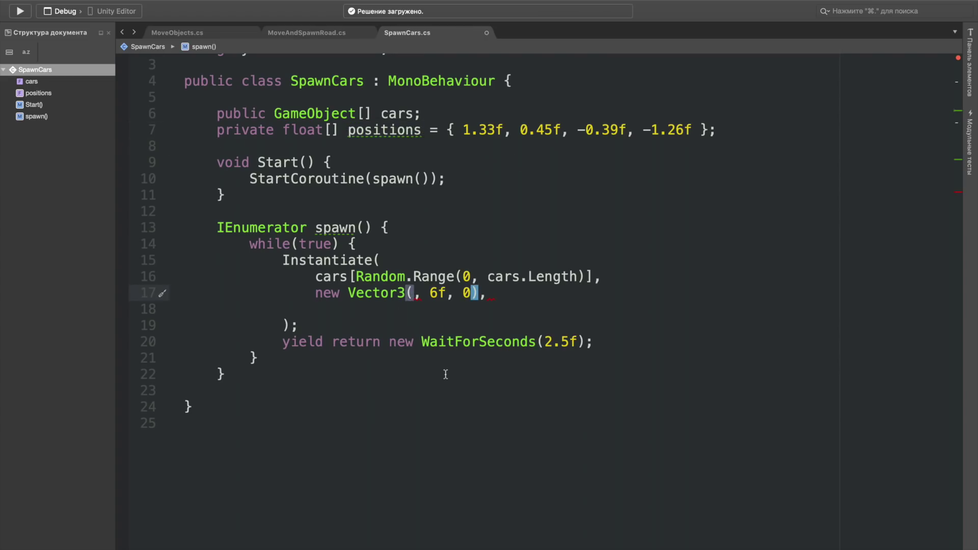
type("positions[")
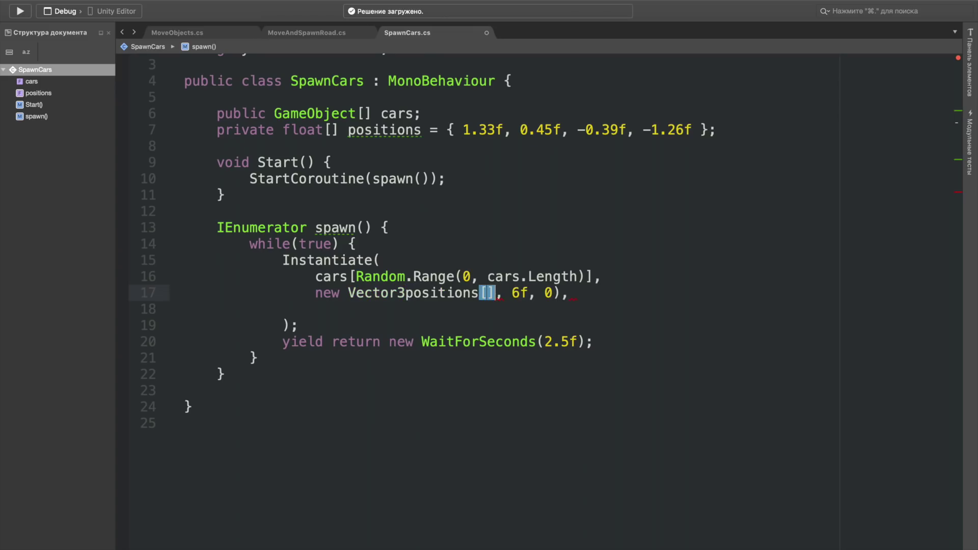
left_click(413, 293)
type("(")
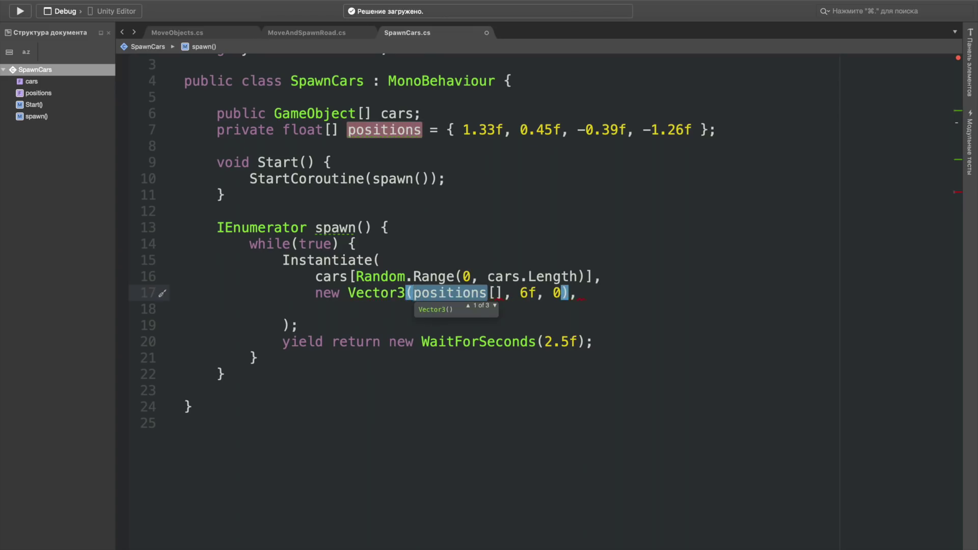
left_click(507, 294)
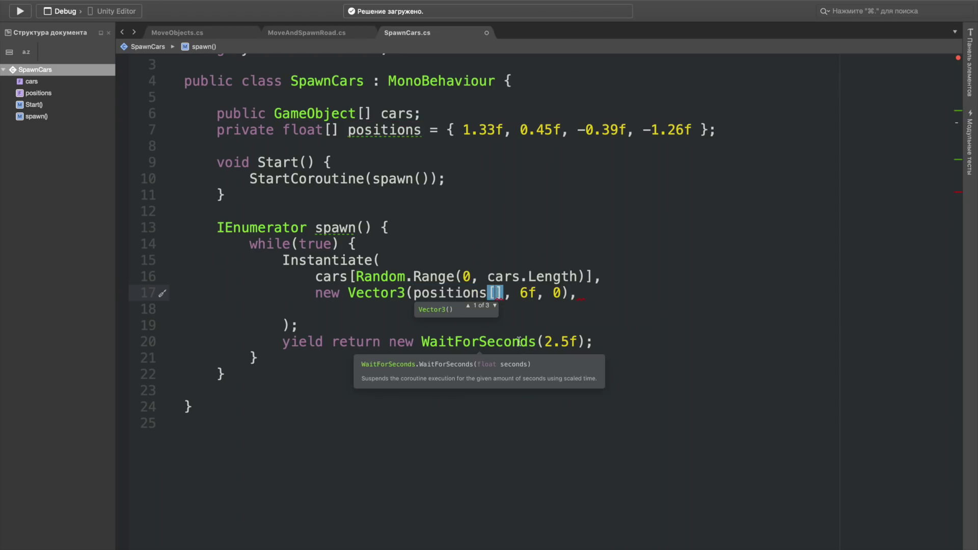
type("Ra")
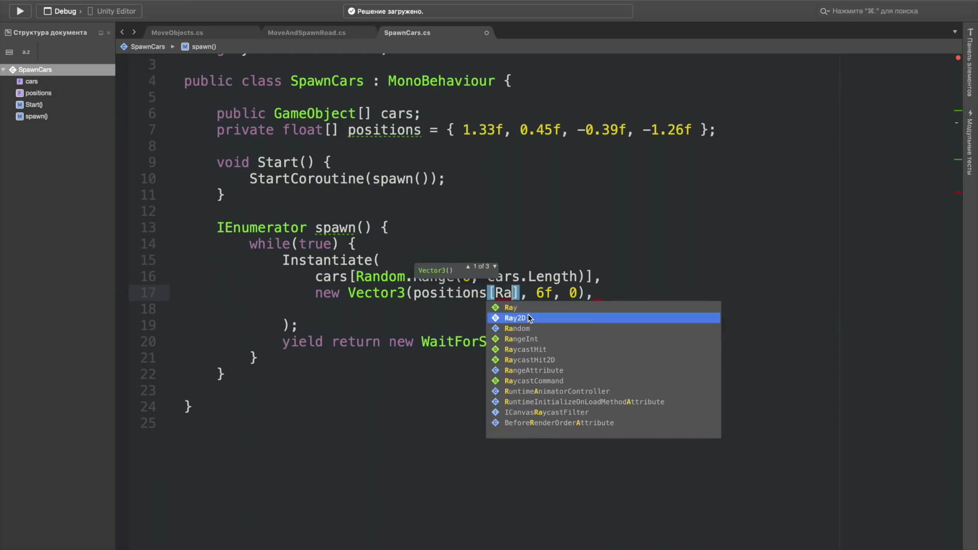
key("Return")
type(".ra")
key("Return")
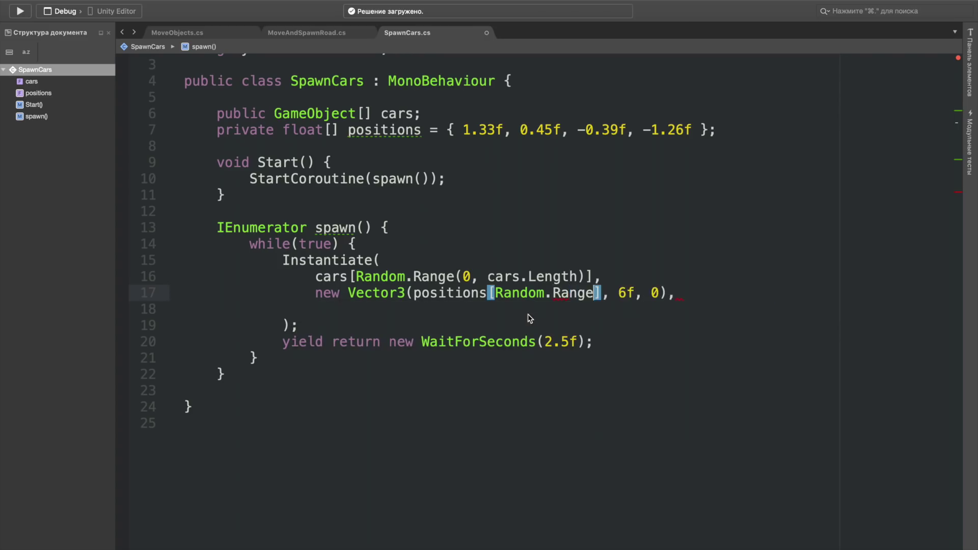
type("(0, ")
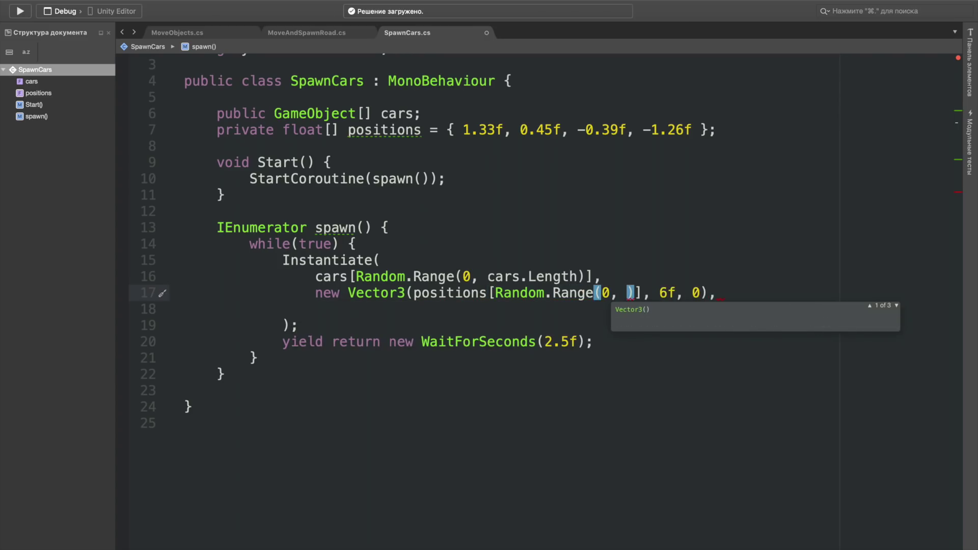
type("4")
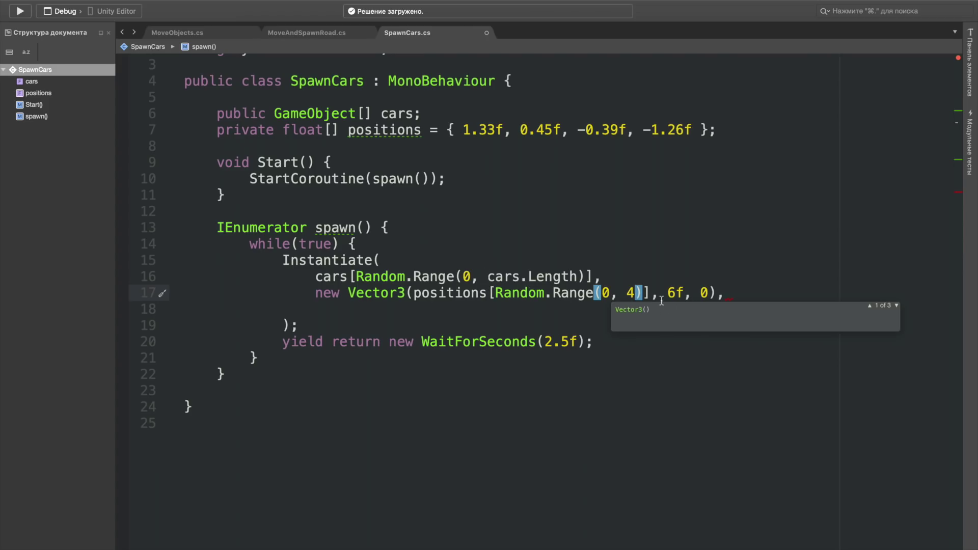
left_click(732, 288)
Step: Begin Instantiate's rotation argument in SpawnCars with Quaternion.Euler
left_click(391, 306)
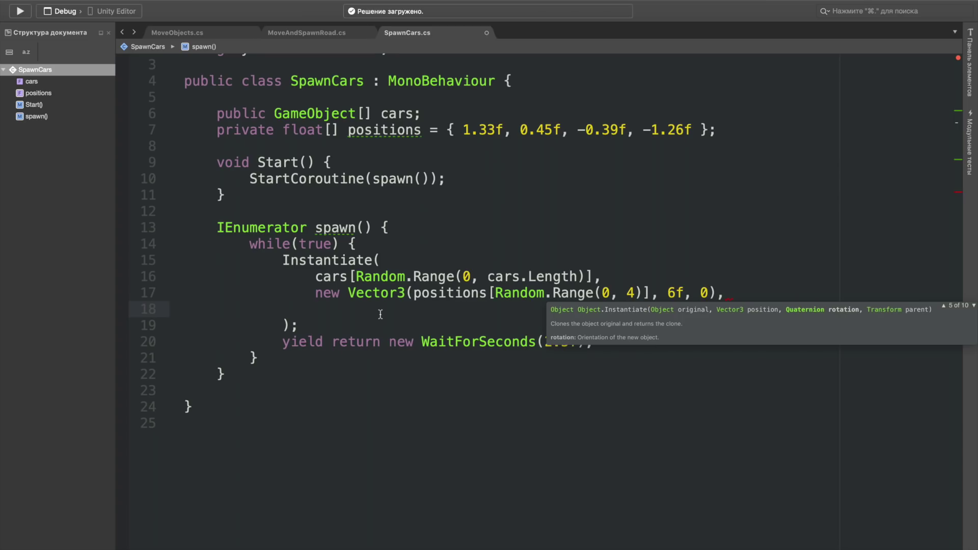
type("Qu")
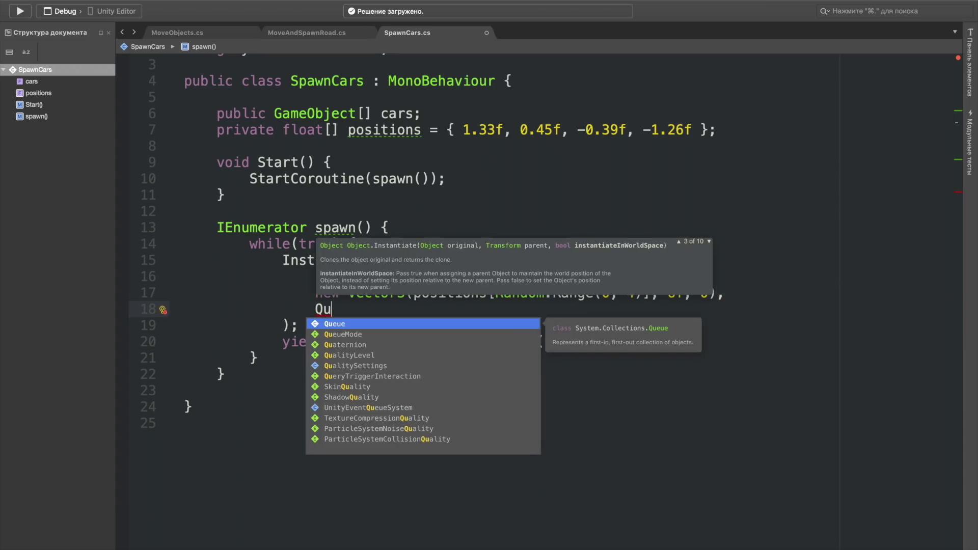
key("Escape")
type("aternion.")
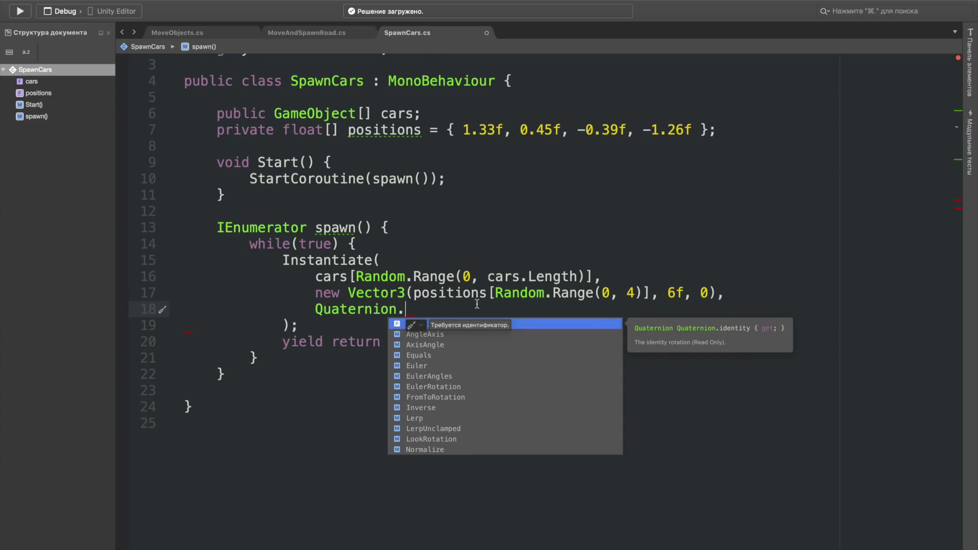
type("Eur")
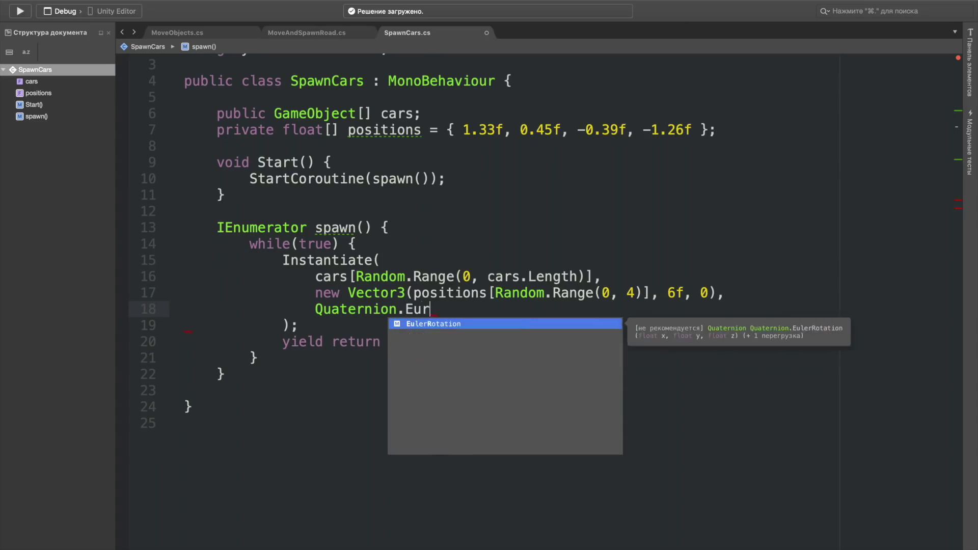
key("BackSpace")
key("Return")
double_click(417, 308)
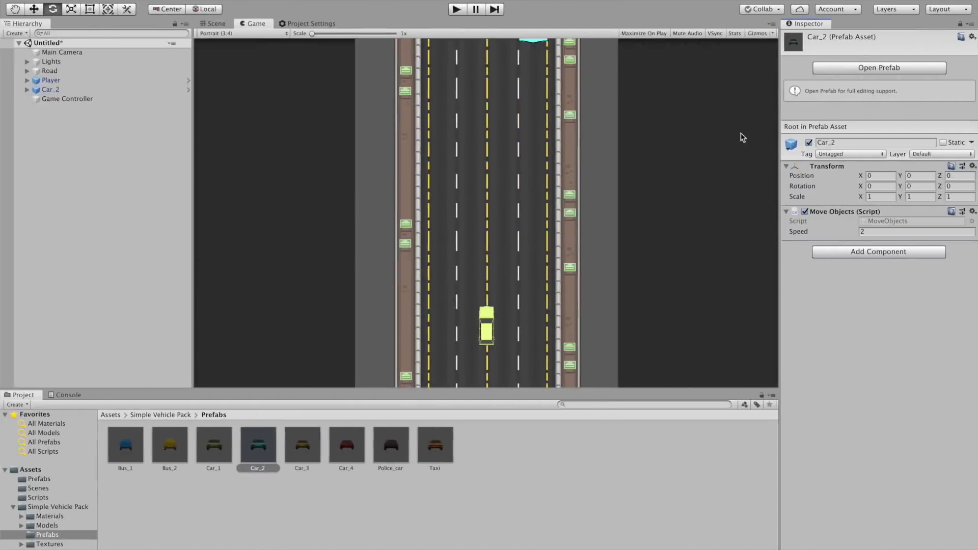
Step: Check Car_2's Inspector rotation, then complete the argument as Quaternion.Euler(new Vector3(90, 180, 0))
left_click(57, 90)
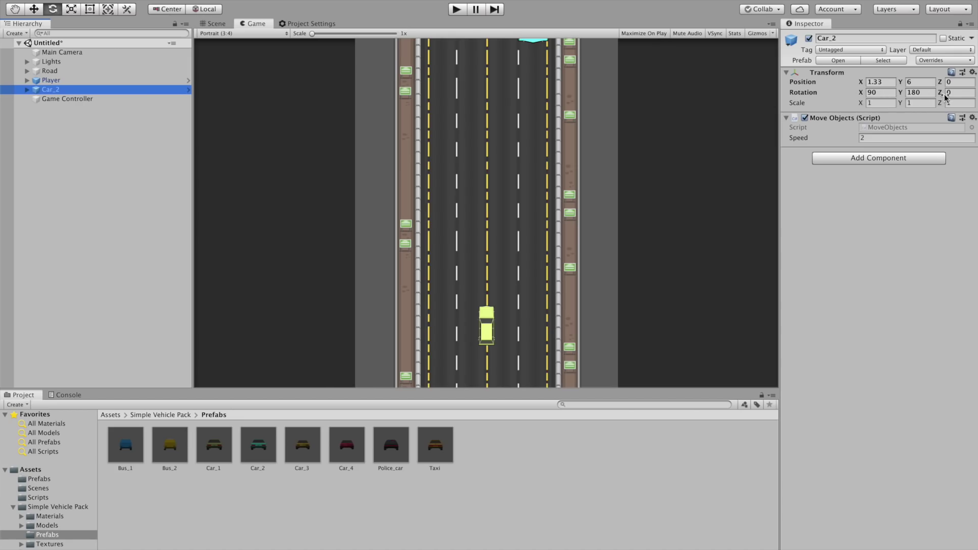
key("ctrl+Left")
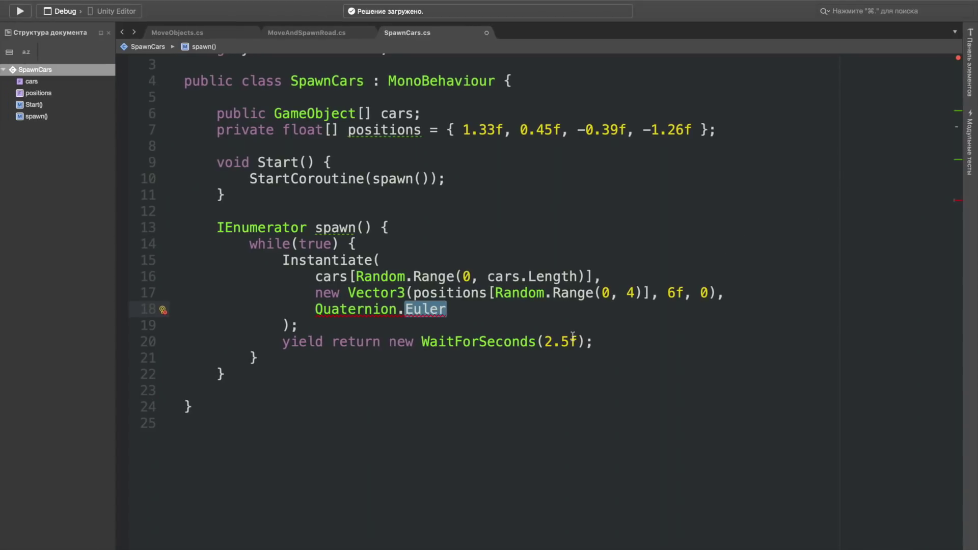
type("(")
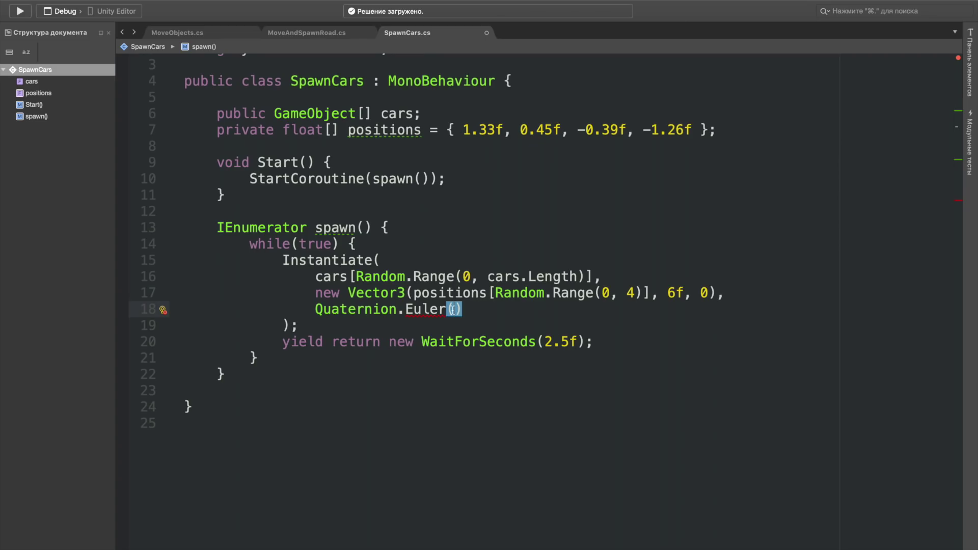
type("new")
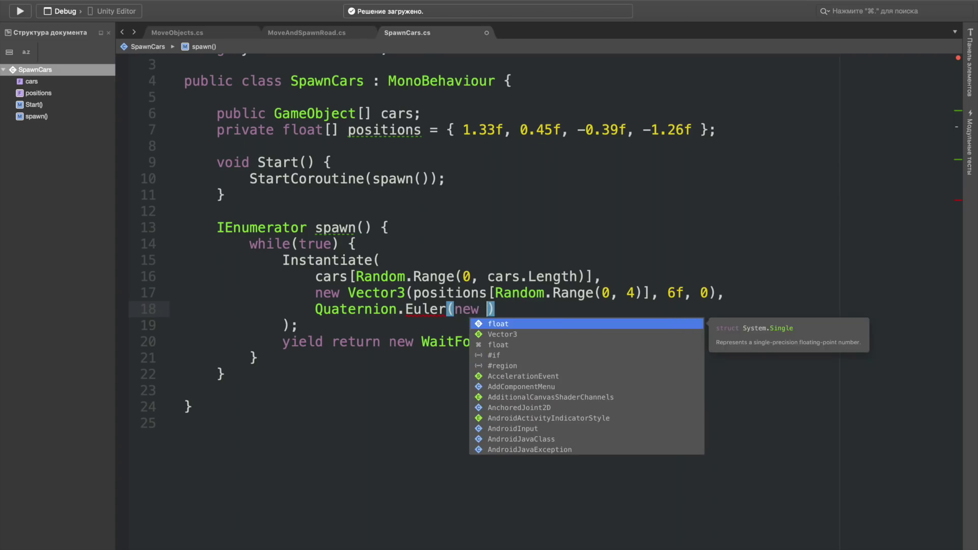
key("Return")
type("(")
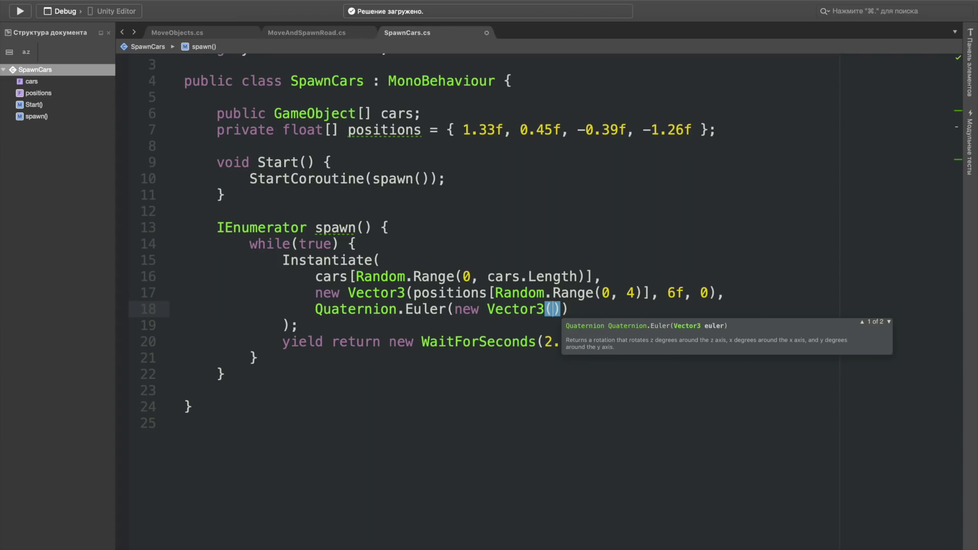
type("90, ")
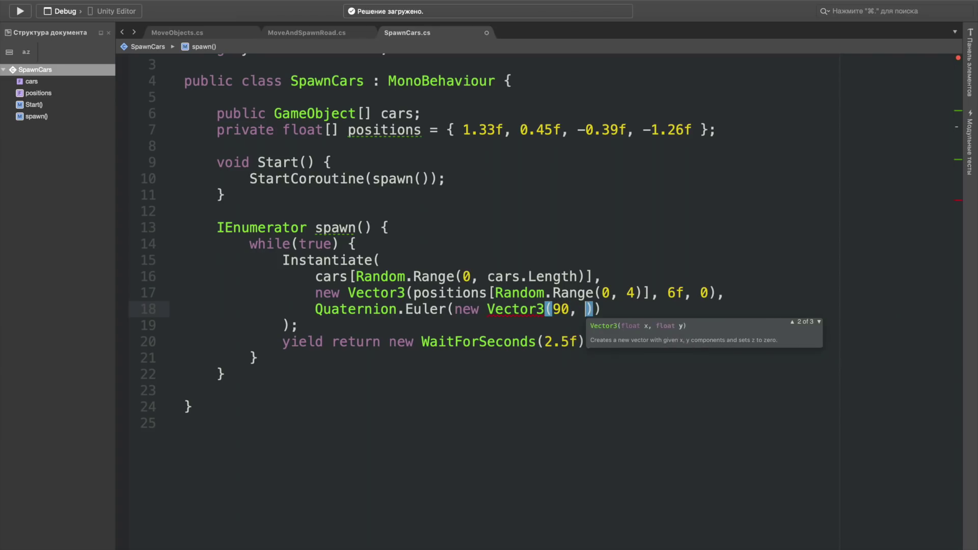
type("180, 0")
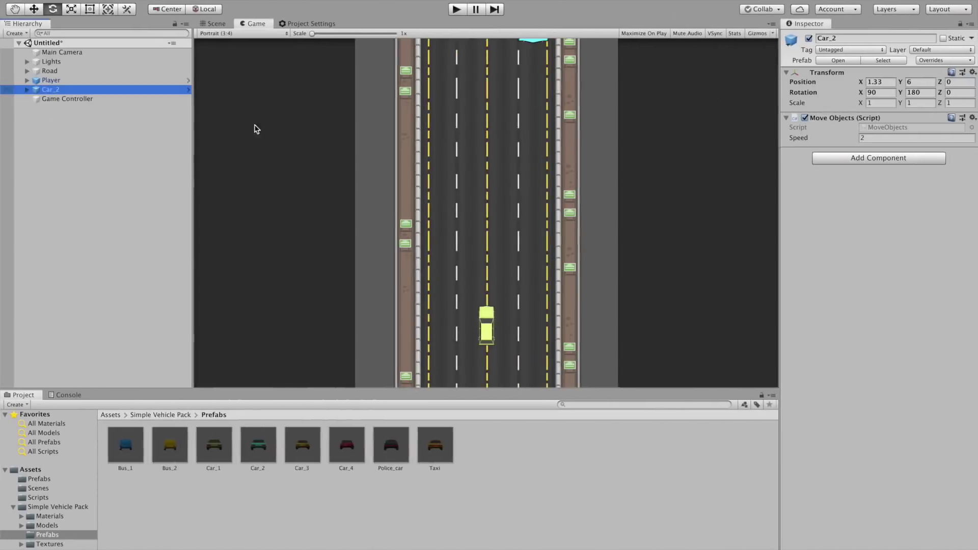
Step: Delete the Car_2 scene instance and scale prefabs Car_2 through Taxi to 0.5 on X, Y, Z
key("Delete")
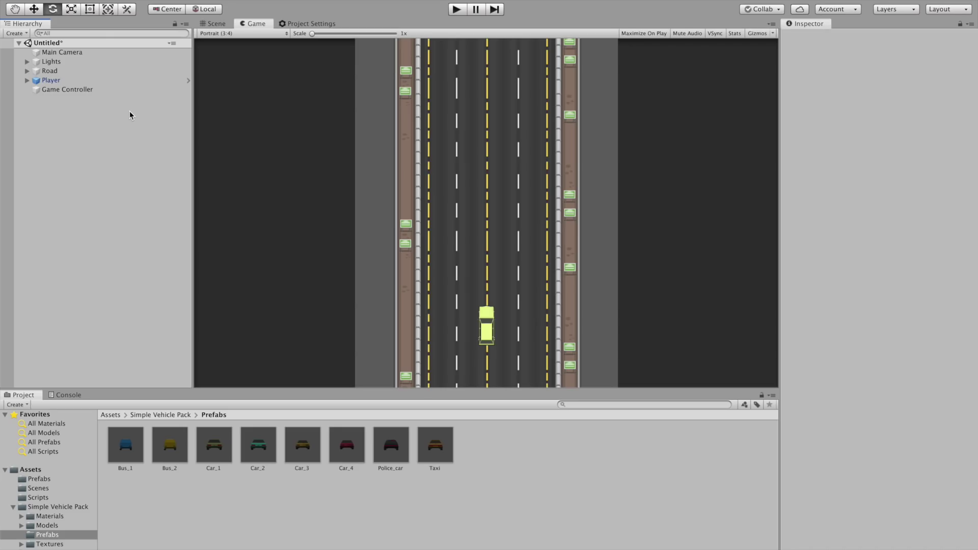
left_click(260, 461)
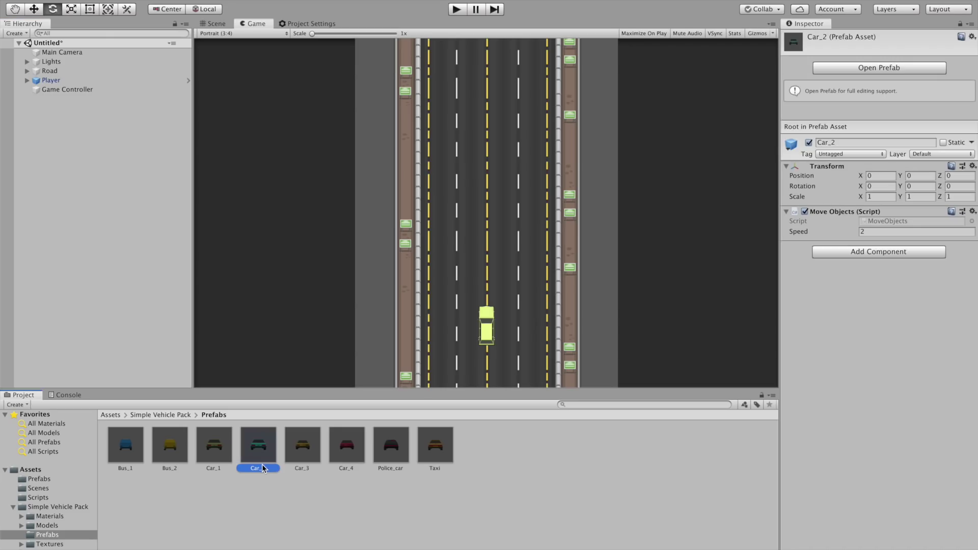
left_click(431, 458, "shift")
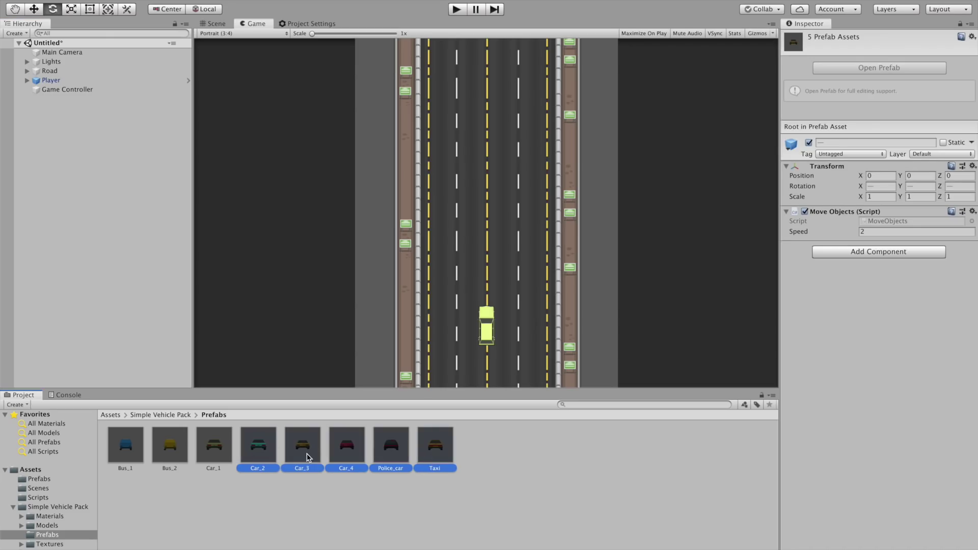
left_click(875, 195)
key("Tab")
key("Tab")
type("0.5")
Step: Size Game Controller's Cars array to 5 and fill it with Car_2, Car_3, Car_4, Police_car, Taxi
left_click(54, 89)
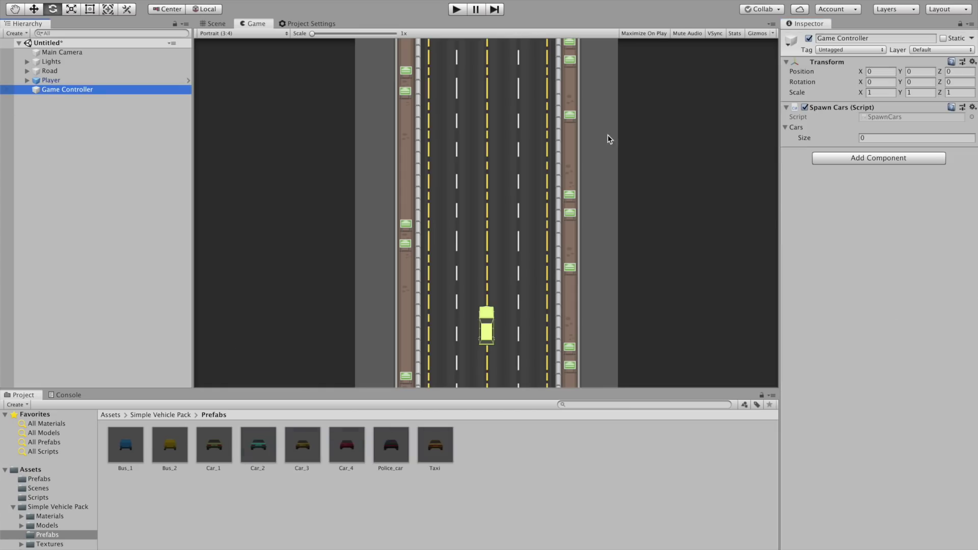
left_click(866, 137)
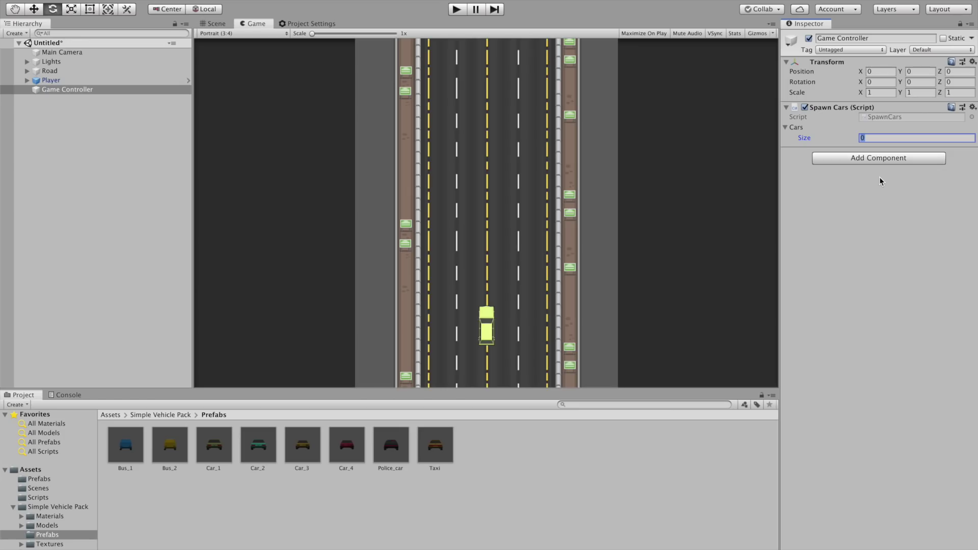
type("5")
key("Return")
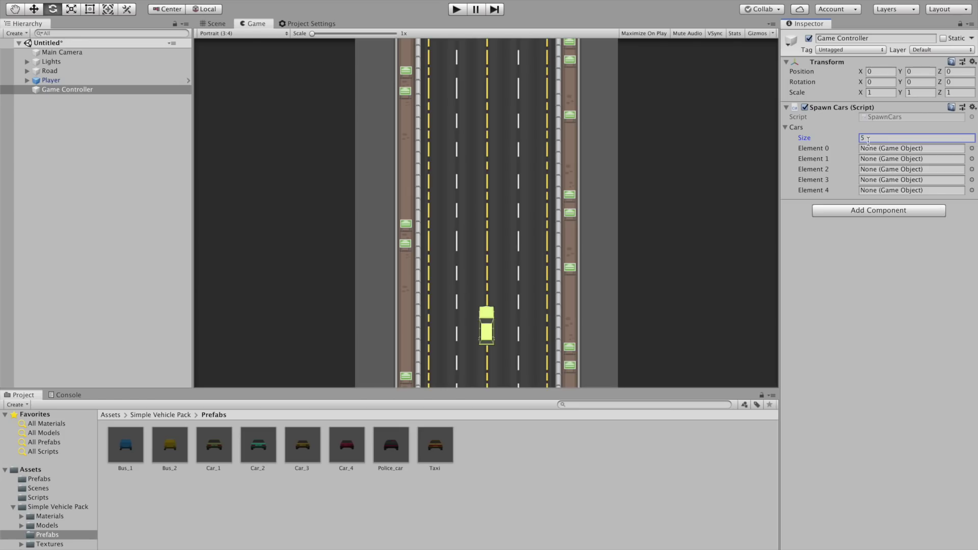
left_click_drag(257, 445, 879, 151)
left_click_drag(302, 445, 896, 158)
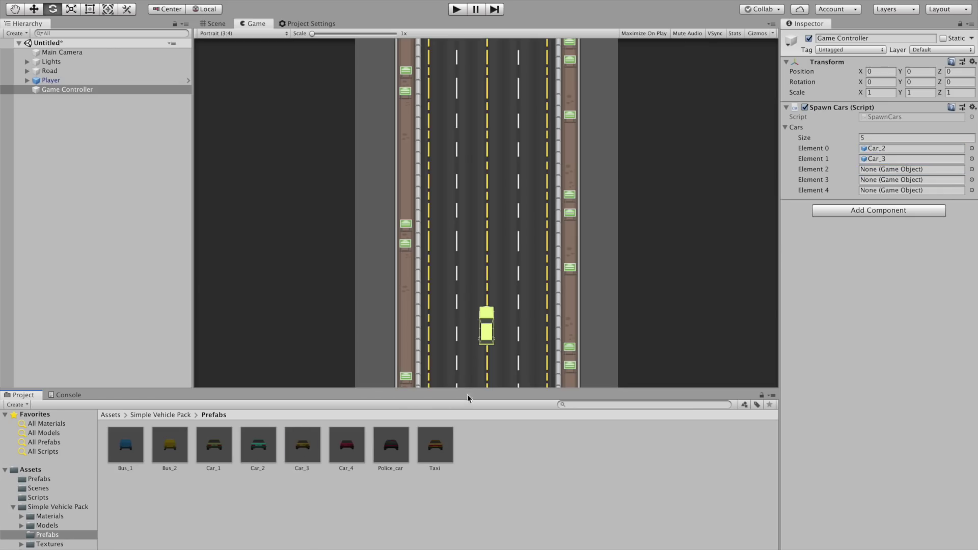
left_click_drag(347, 446, 889, 169)
left_click_drag(390, 445, 888, 180)
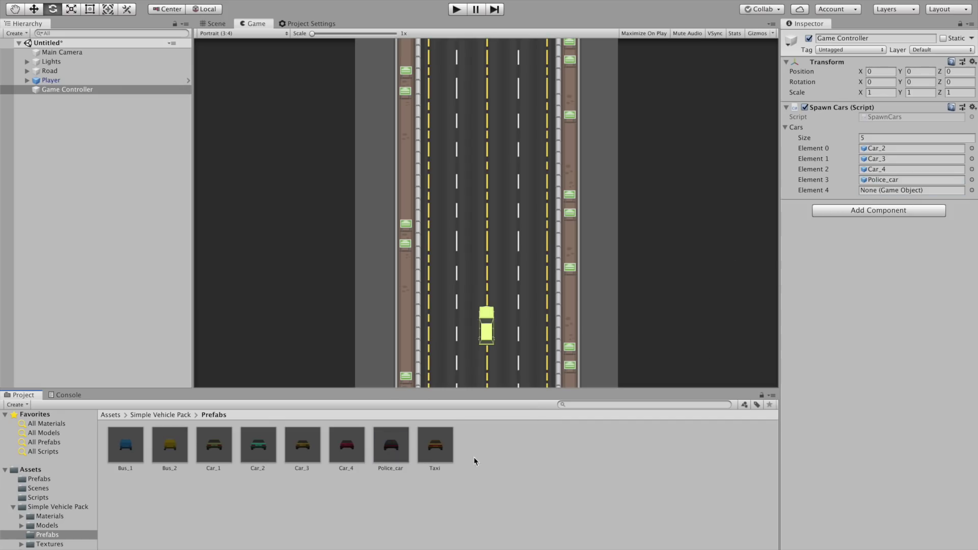
left_click_drag(428, 457, 904, 191)
left_click(785, 127)
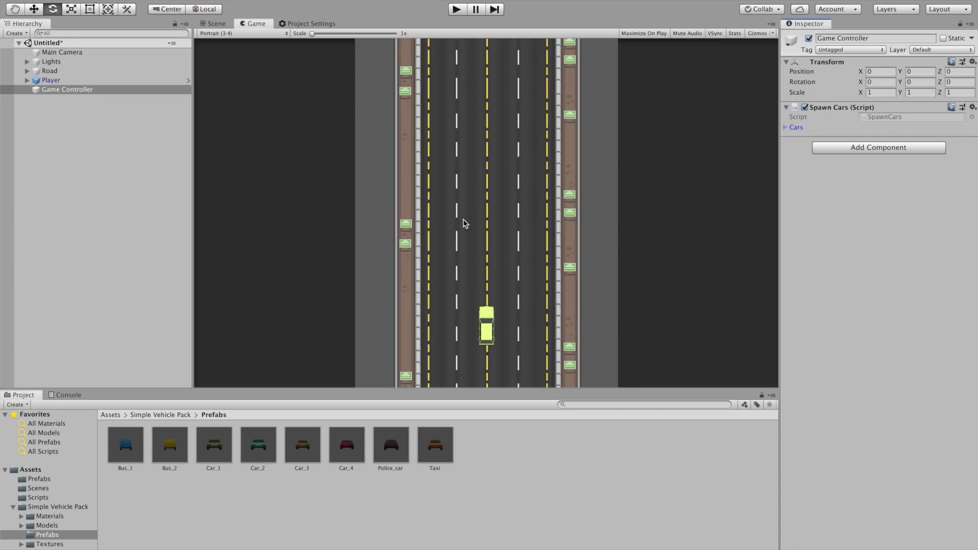
Step: Set the Move Objects Speed to 2.5 on Police_car and 2.8 on Taxi
left_click(259, 440)
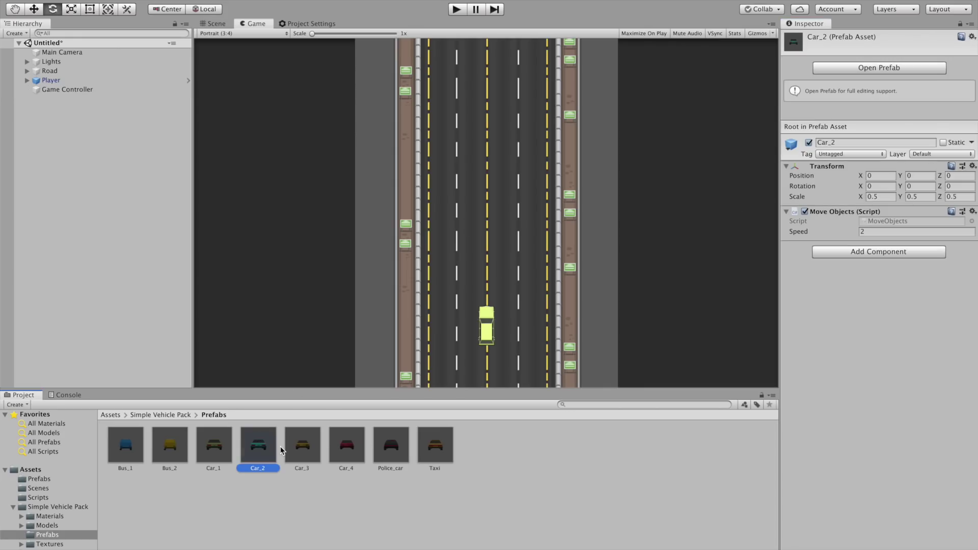
left_click(292, 448)
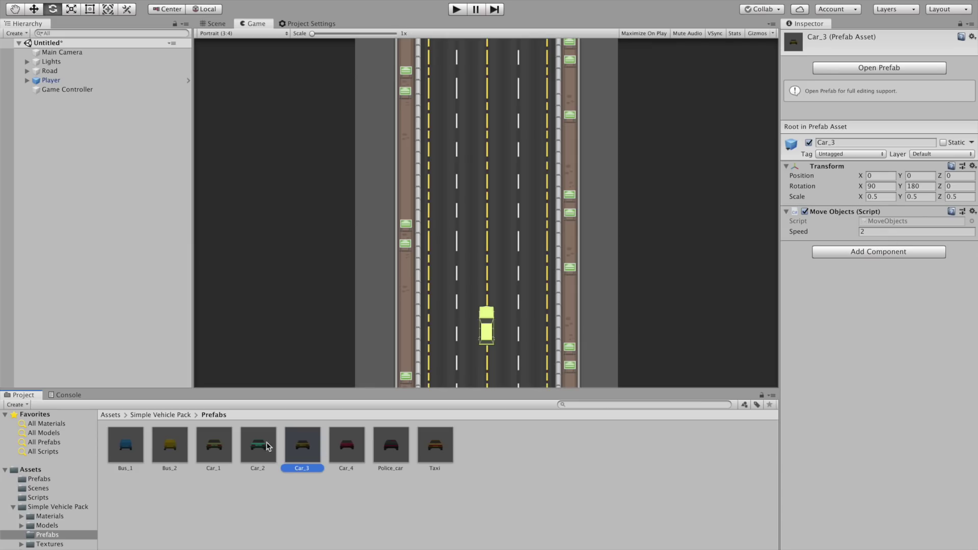
left_click(881, 231)
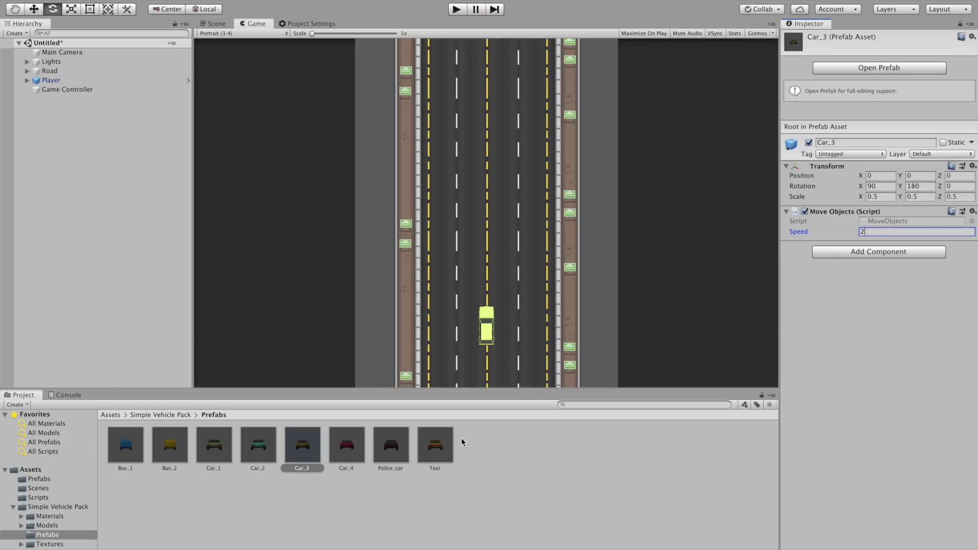
left_click(391, 445)
left_click(906, 232)
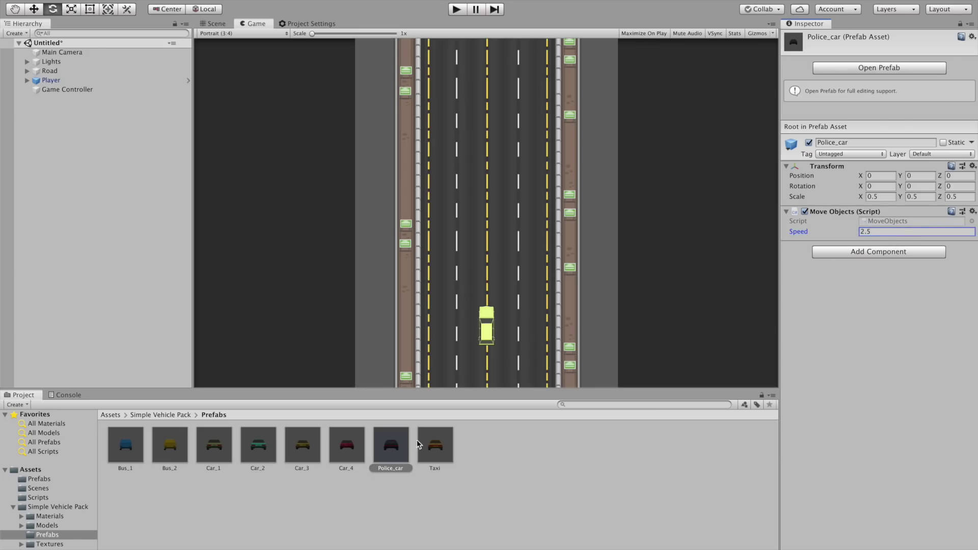
left_click(443, 440)
left_click(889, 232)
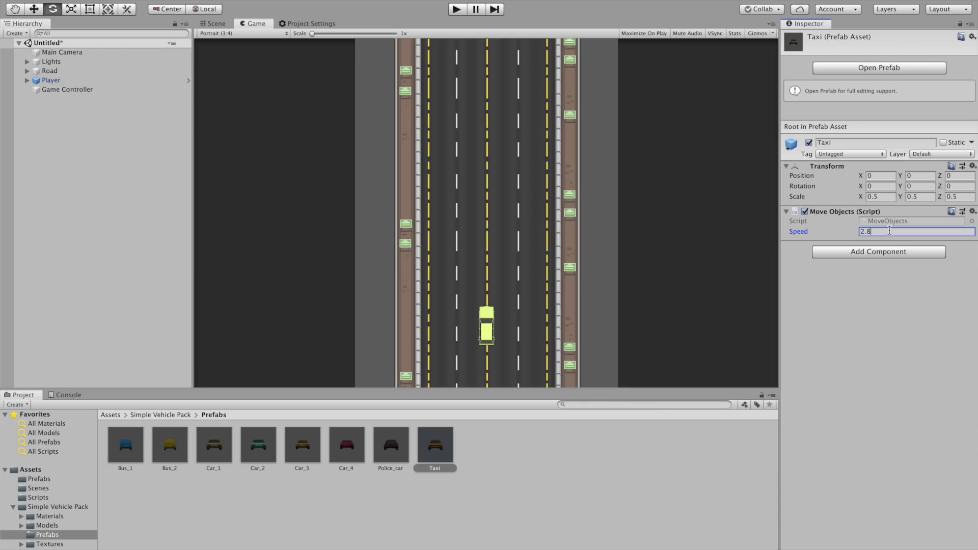
Step: Review the Car_2, Car_3 and Car_4 prefabs, then run the game to test car spawning
left_click(345, 443)
left_click(266, 450)
left_click(293, 453)
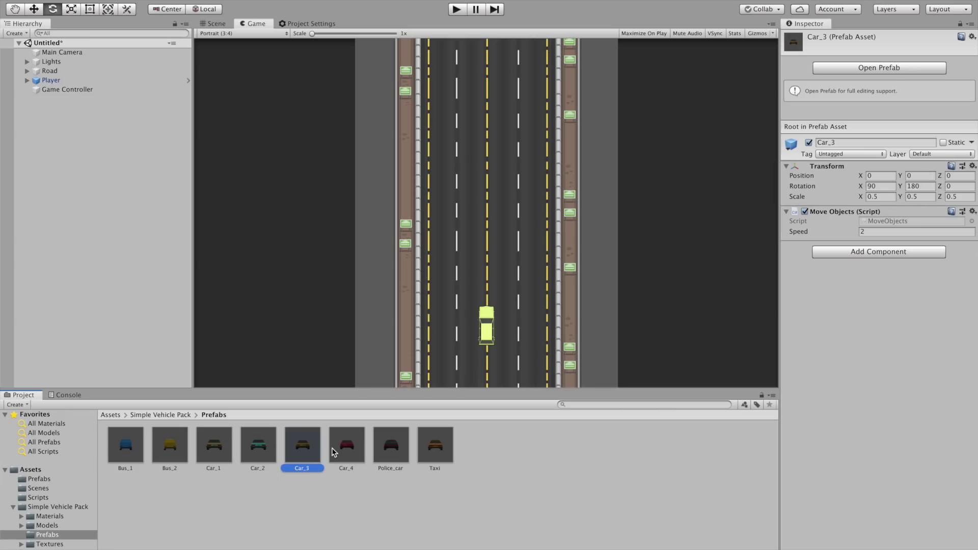
left_click(333, 452)
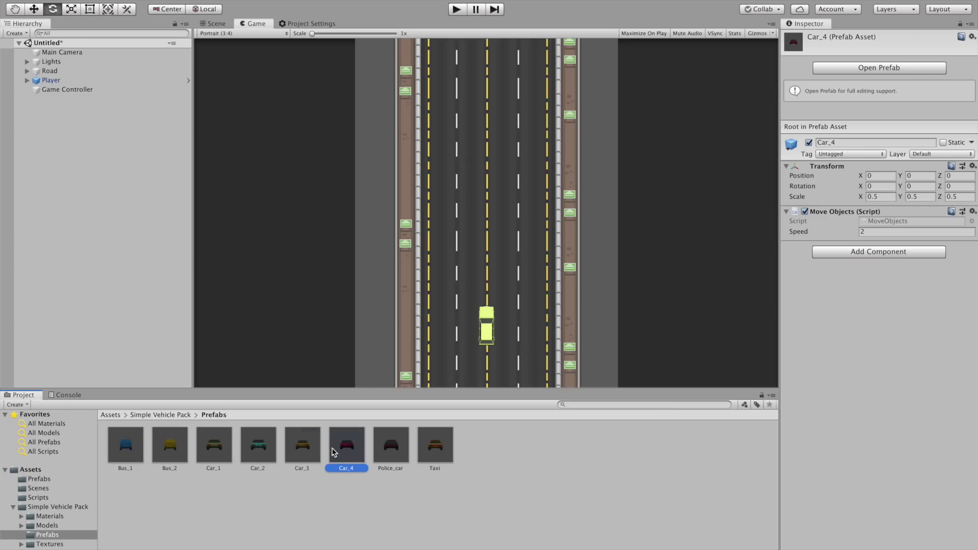
left_click(456, 9)
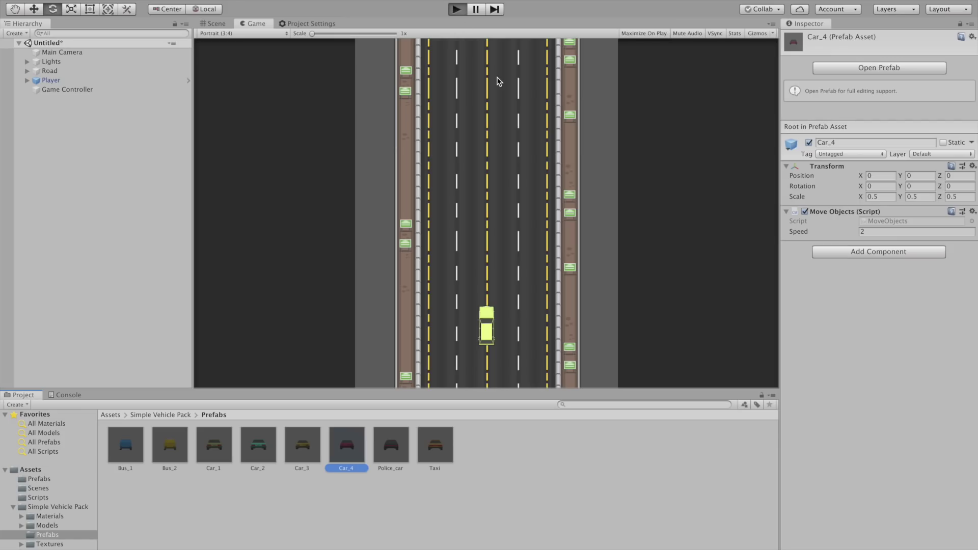
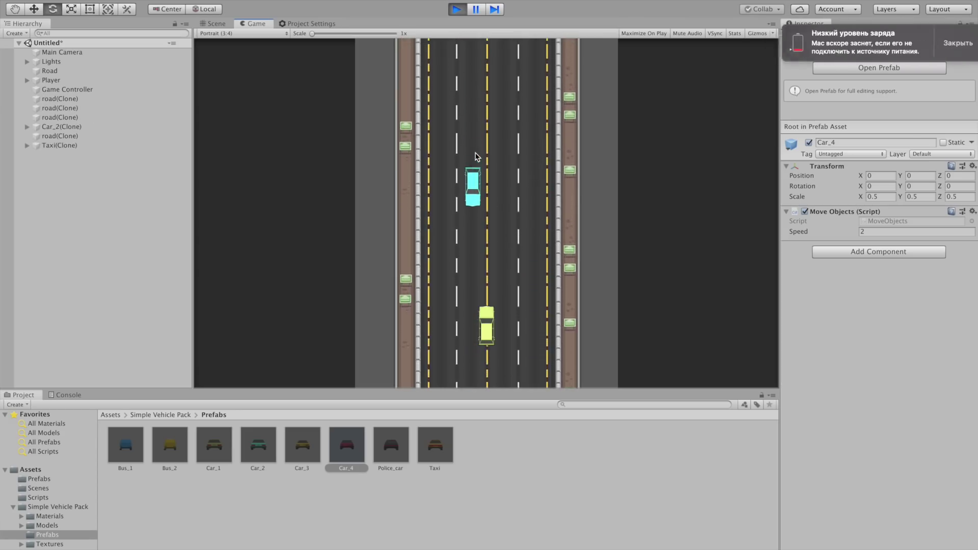
Step: Dismiss the low-battery notification and stop the running game
left_click(941, 43)
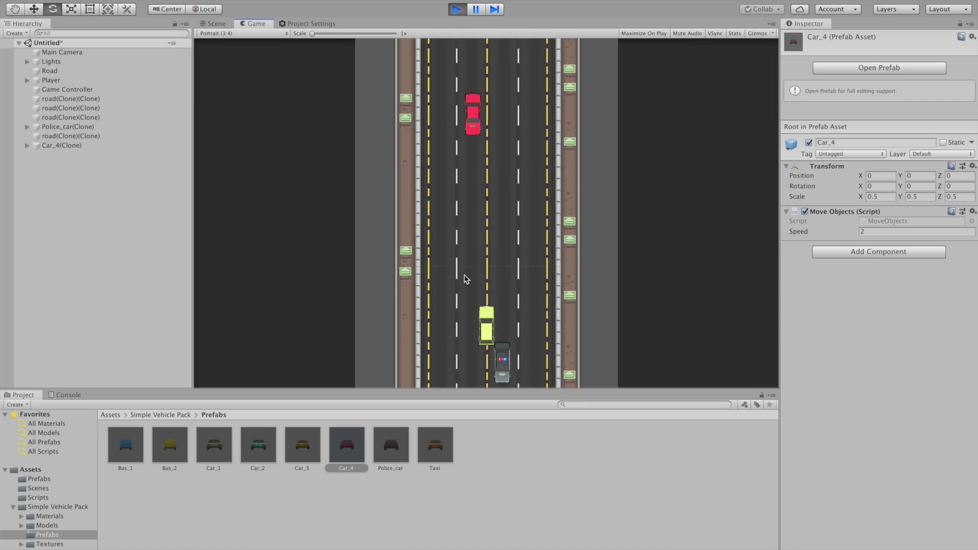
left_click(456, 9)
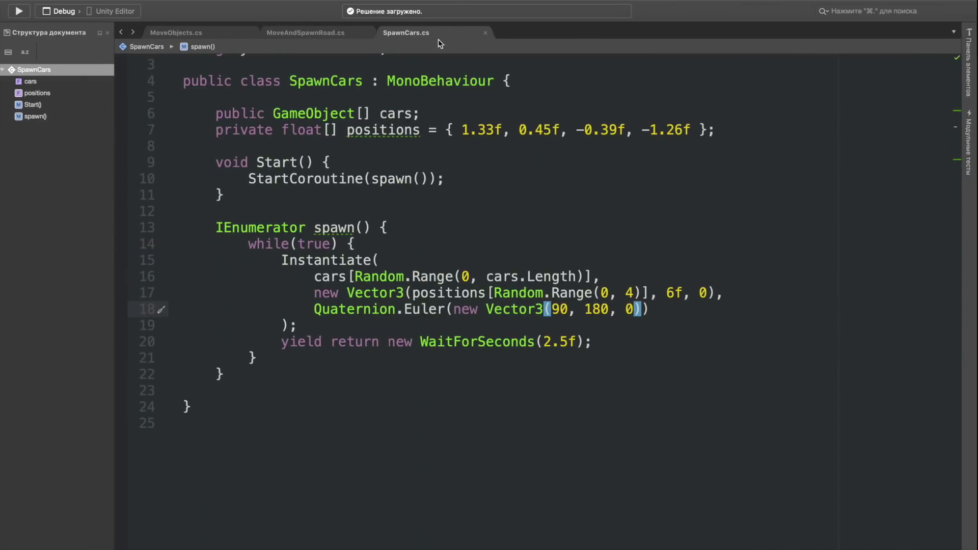
Step: Change the road respawn Y in MoveAndSpawnRoad.cs from 9.44f to 9.38f, then run the game again
left_click(300, 32)
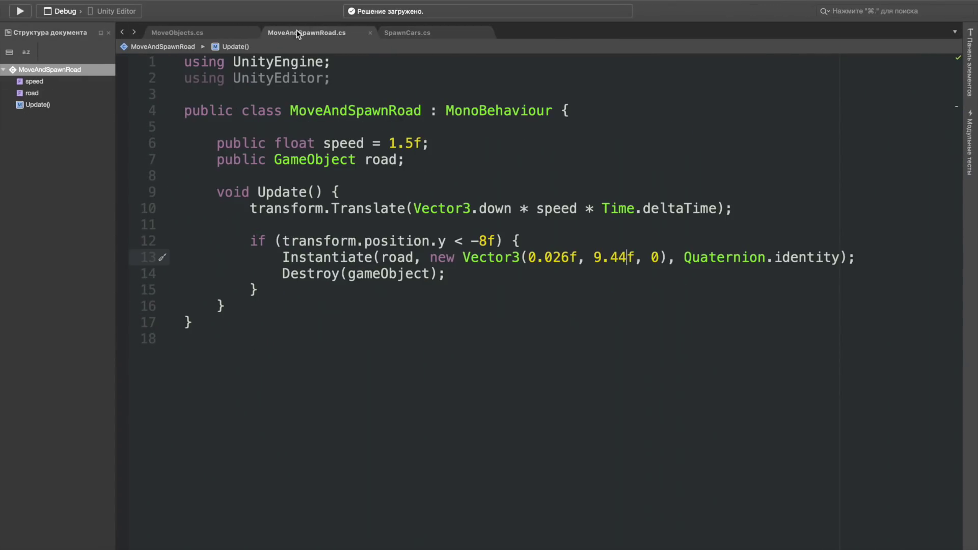
left_click_drag(626, 258, 610, 258)
type("38")
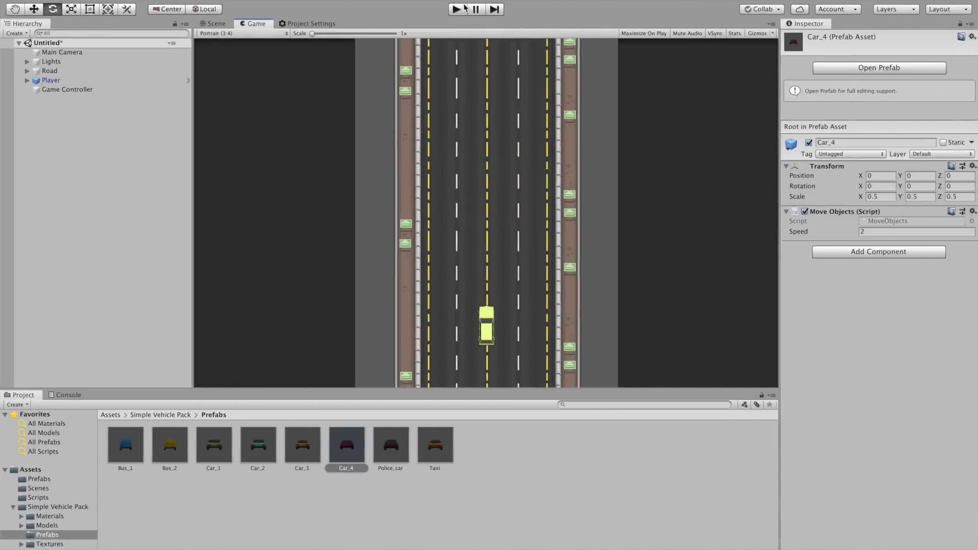
left_click(461, 9)
Step: Inspect the Car_3 prefab, select the Player object and open the Scripts folder
left_click(318, 447)
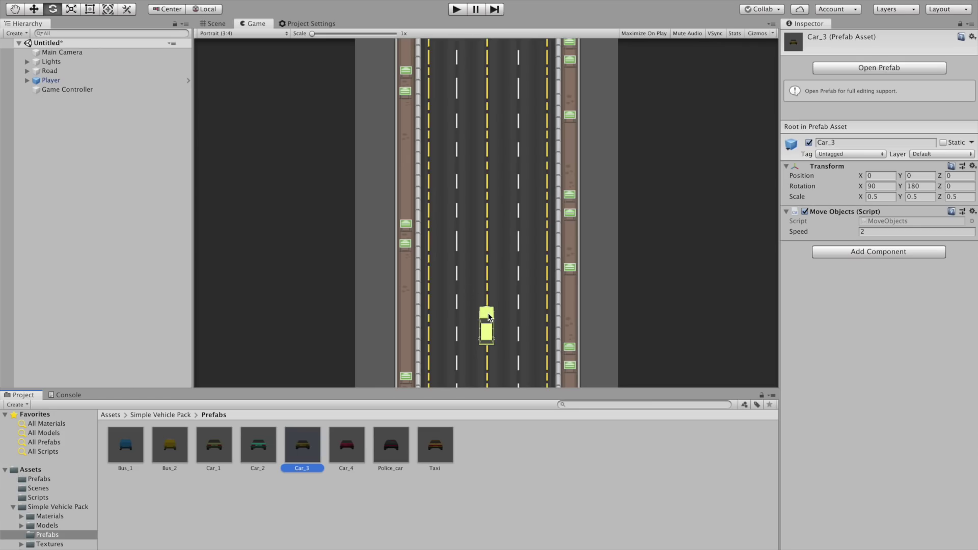
left_click(51, 80)
left_click(37, 497)
Step: Create a C# script named Player in Scripts, attach it to the Player object and open it
right_click(288, 459)
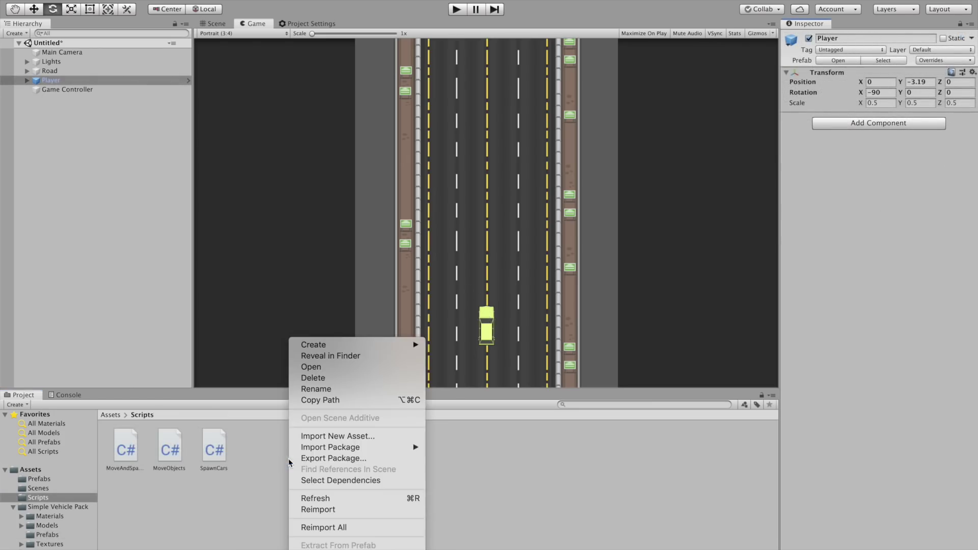
mouse_move(381, 346)
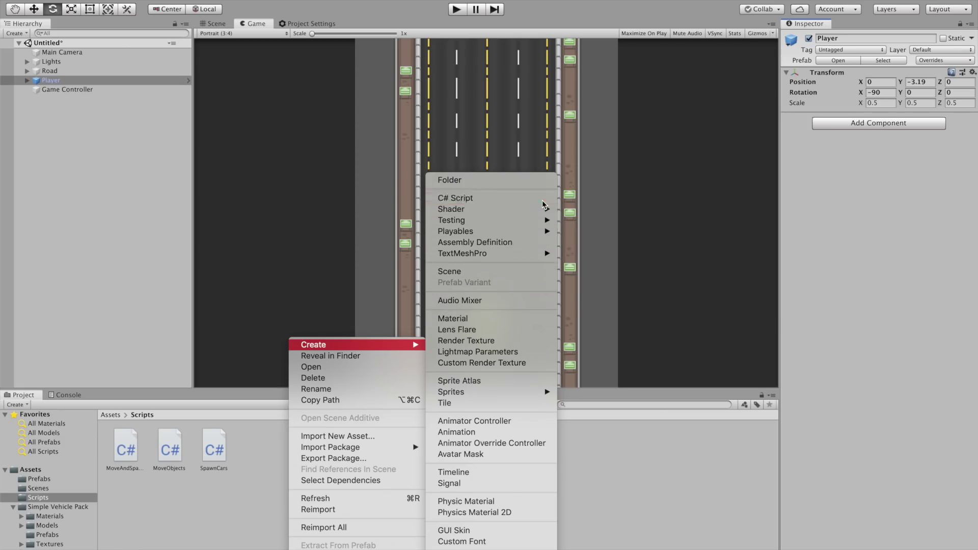
left_click(456, 197)
type("Player")
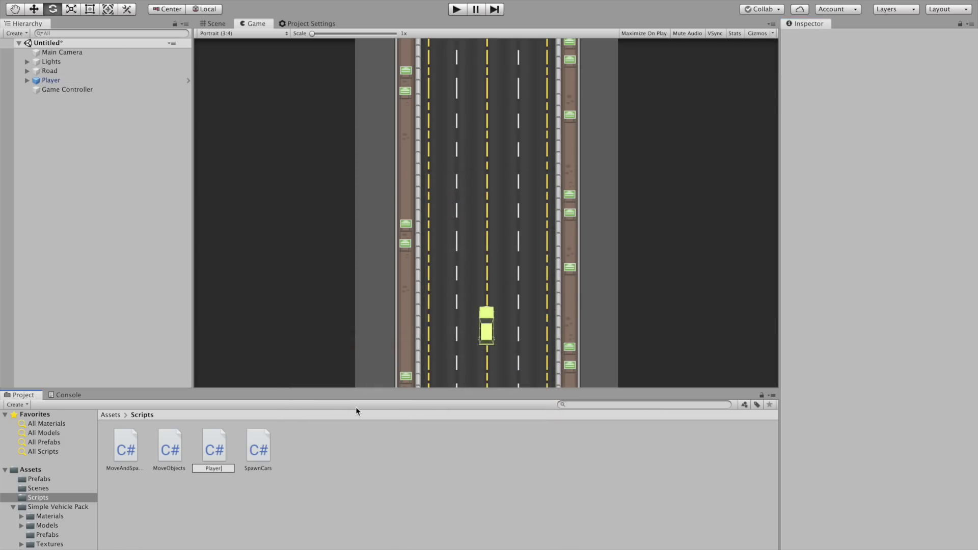
key("Return")
left_click_drag(215, 454, 56, 82)
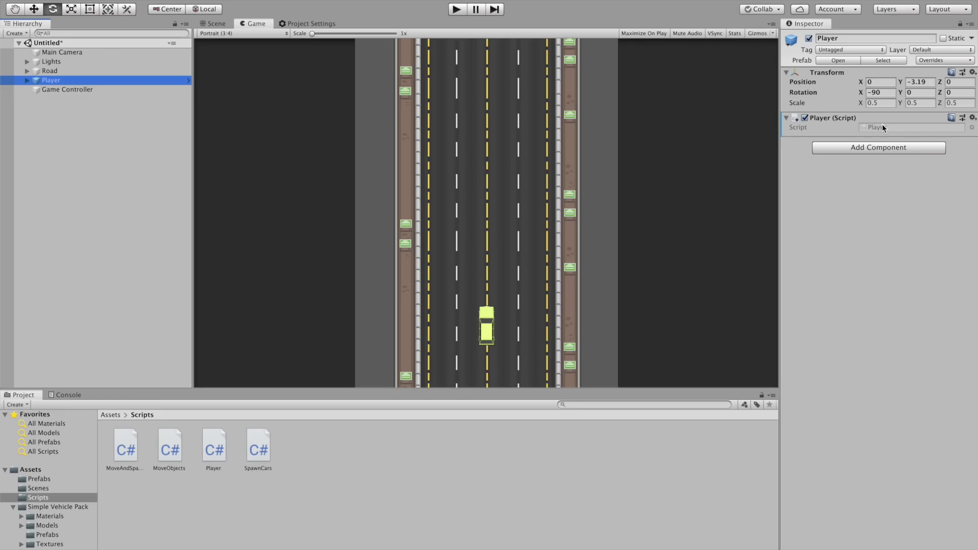
double_click(882, 127)
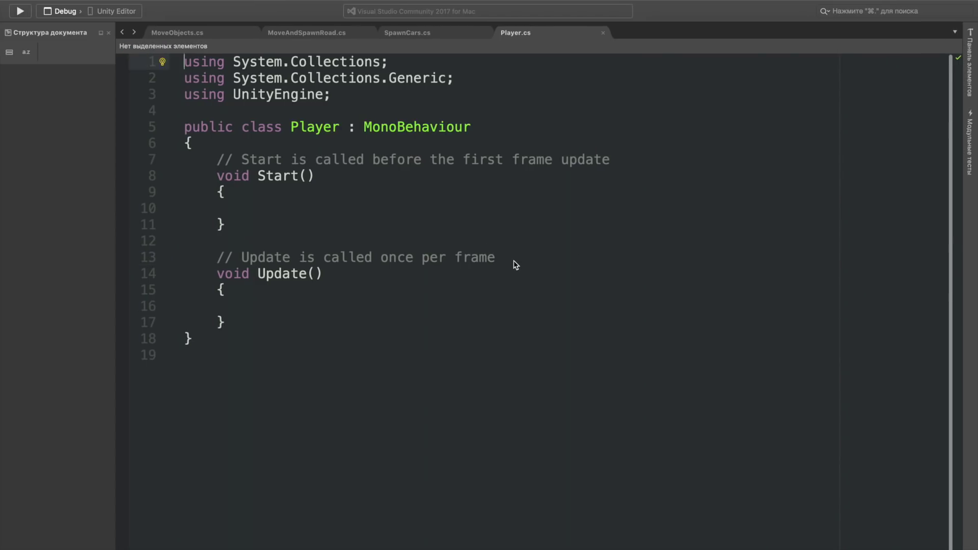
Step: Delete the Start method and comments, and move the class's opening brace onto its declaration line
left_click_drag(513, 261, 217, 160)
key("BackSpace")
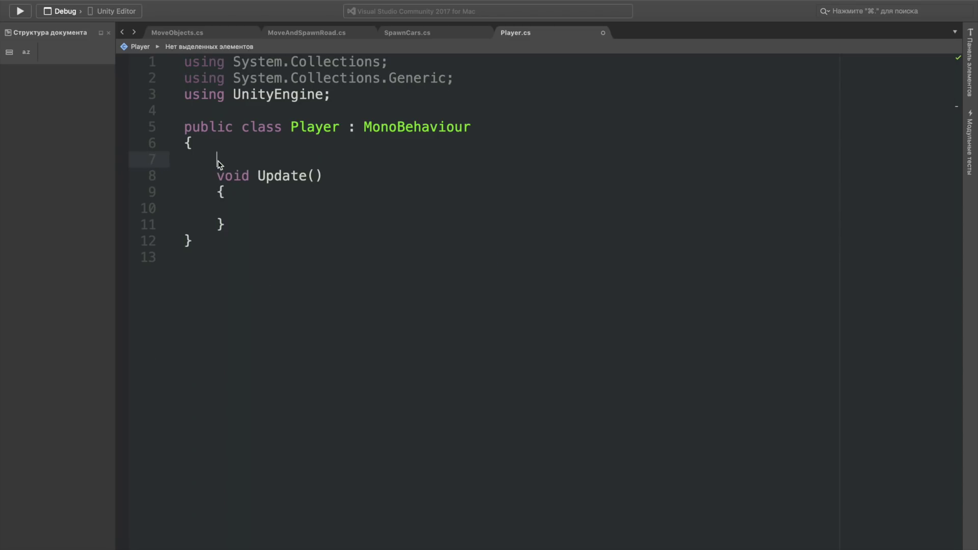
left_click(204, 145)
key("Left")
key("BackSpace")
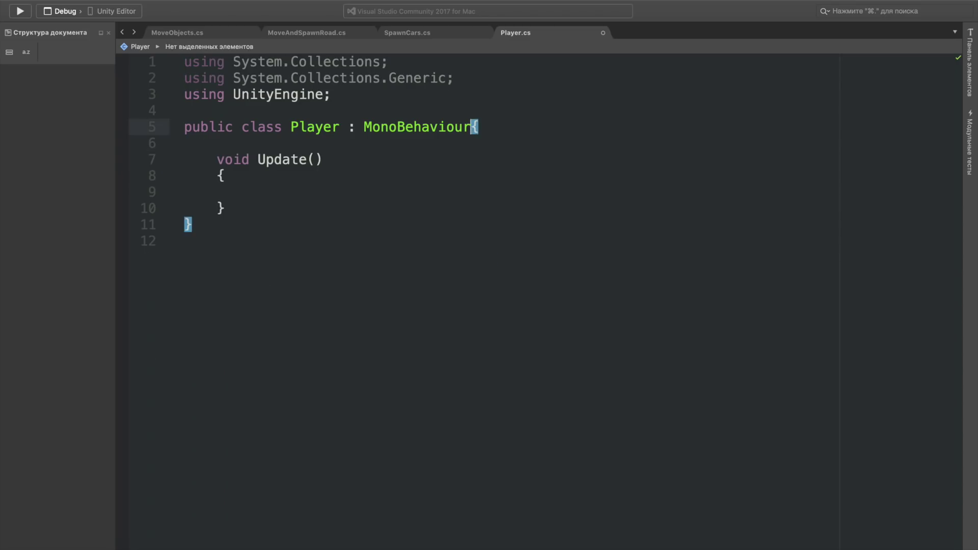
Step: Remove the two System using lines, join Update's brace onto its line, and return to Unity
left_click_drag(458, 78, 122, 43)
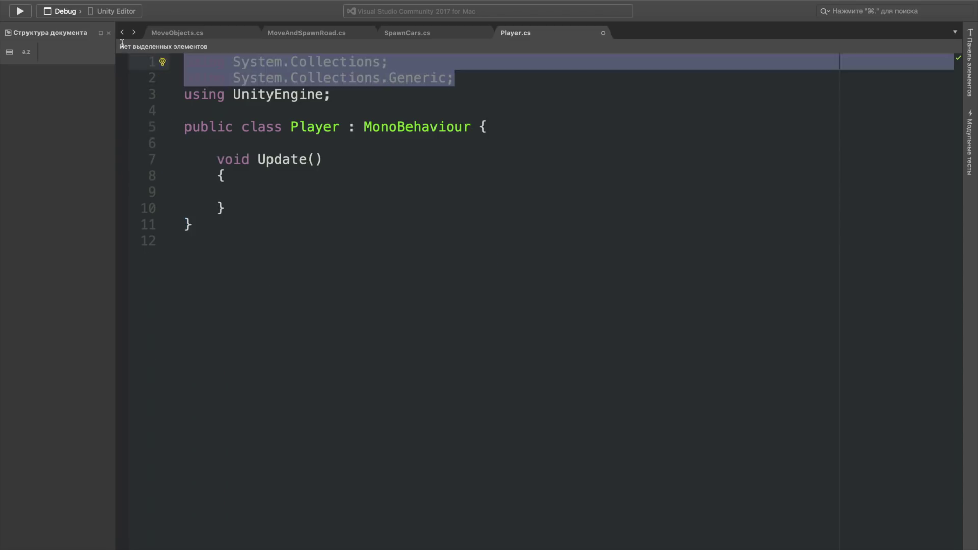
key("BackSpace")
key("Delete")
left_click(232, 144)
key("BackSpace")
key("BackSpace")
key("BackSpace")
key("BackSpace")
key("BackSpace")
key("super+Tab")
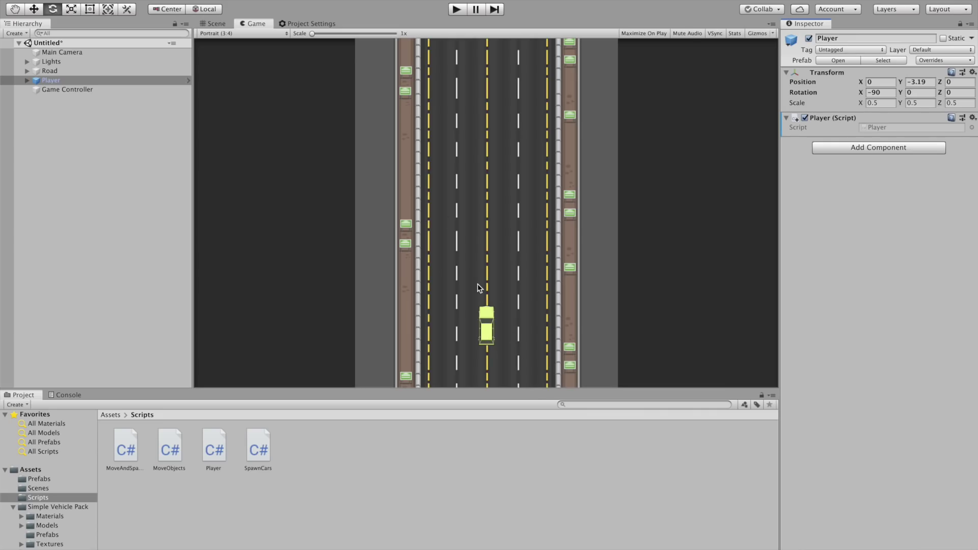
key("super+Tab")
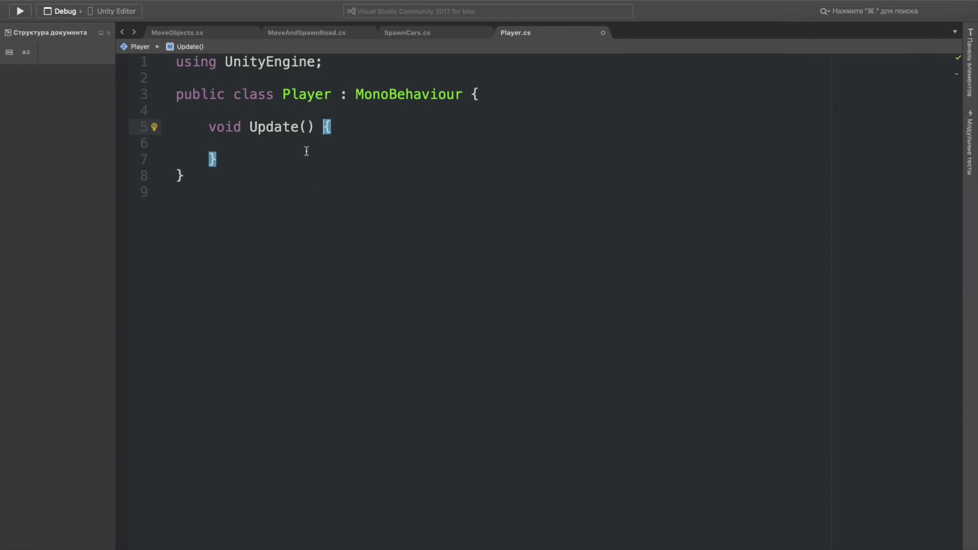
left_click(319, 145)
type("Vector3 pos = Camera.main.ScreenToWorldPoint(Input.GetTouch(0).position);         transform.position = new Vector3(pos.x, transform.position.y, transform.position.z);")
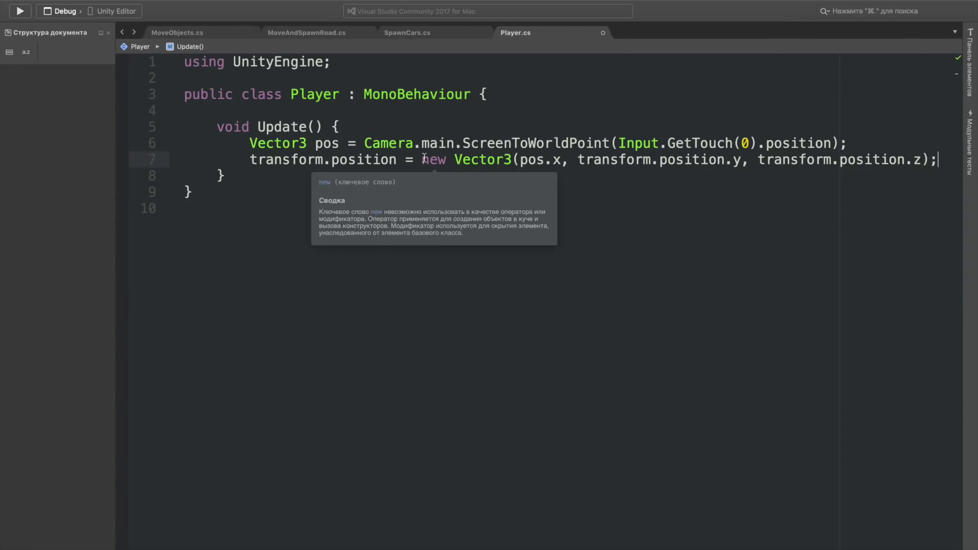
left_click(505, 112)
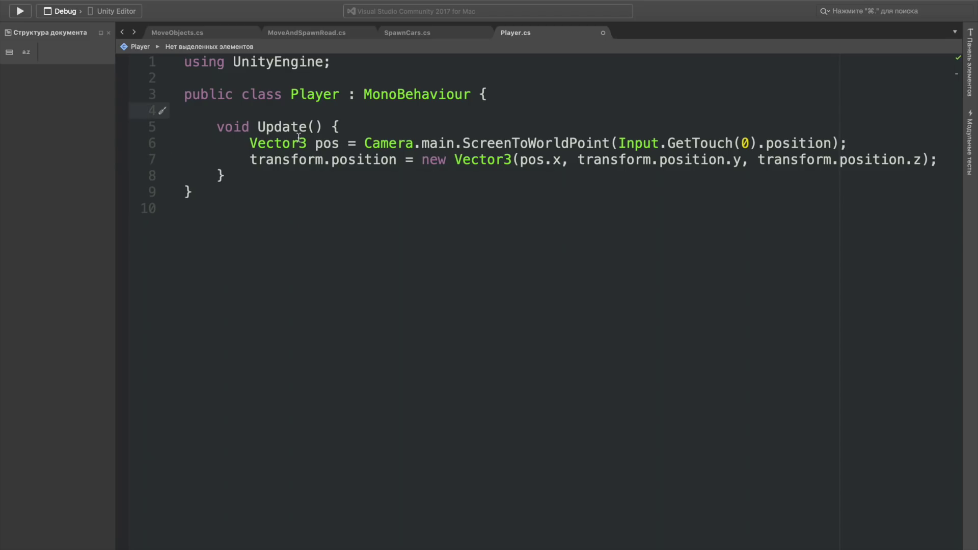
left_click_drag(617, 144, 828, 147)
double_click(833, 145)
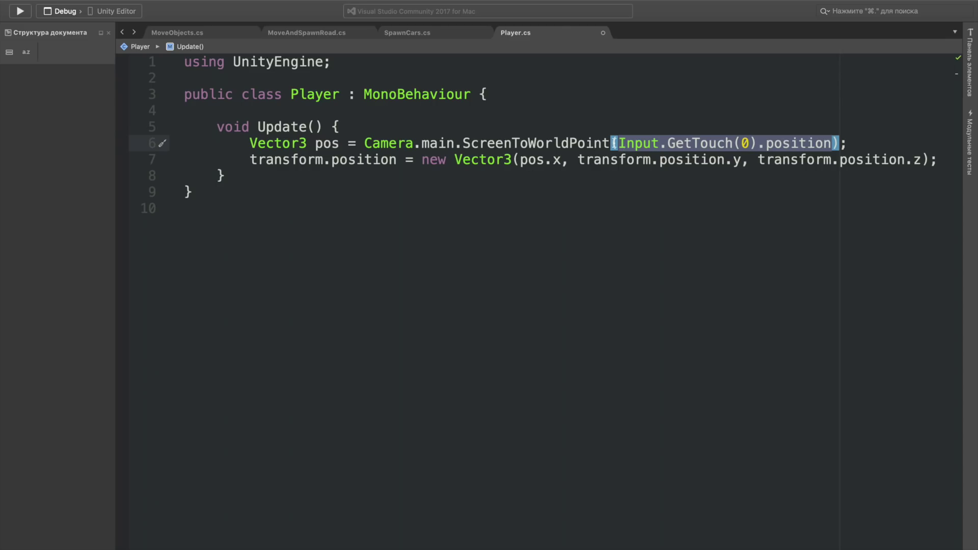
left_click_drag(611, 144, 364, 144)
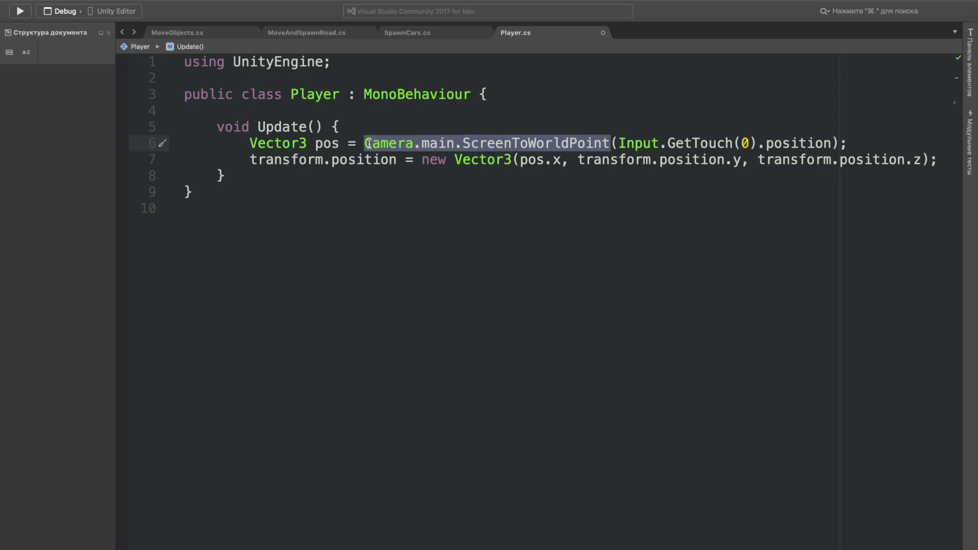
key("super+Tab")
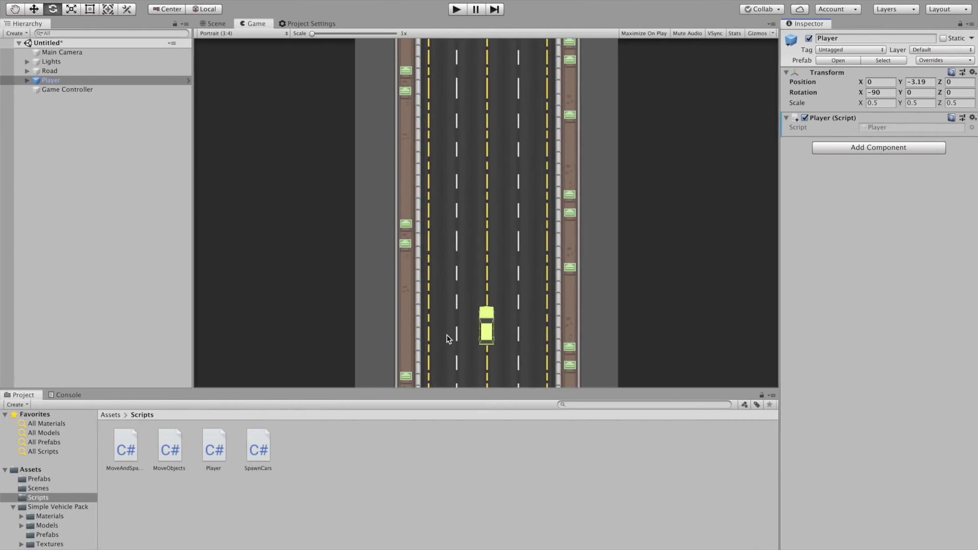
key("super+Tab")
mouse_move(611, 144)
left_mouse_down()
mouse_move(835, 143)
mouse_move(365, 144)
left_mouse_up()
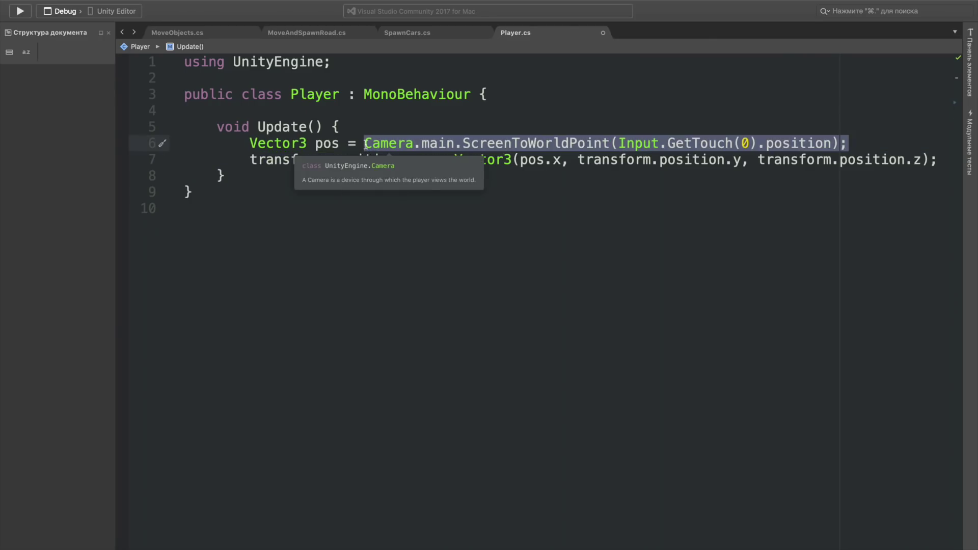
left_click_drag(366, 144, 564, 143)
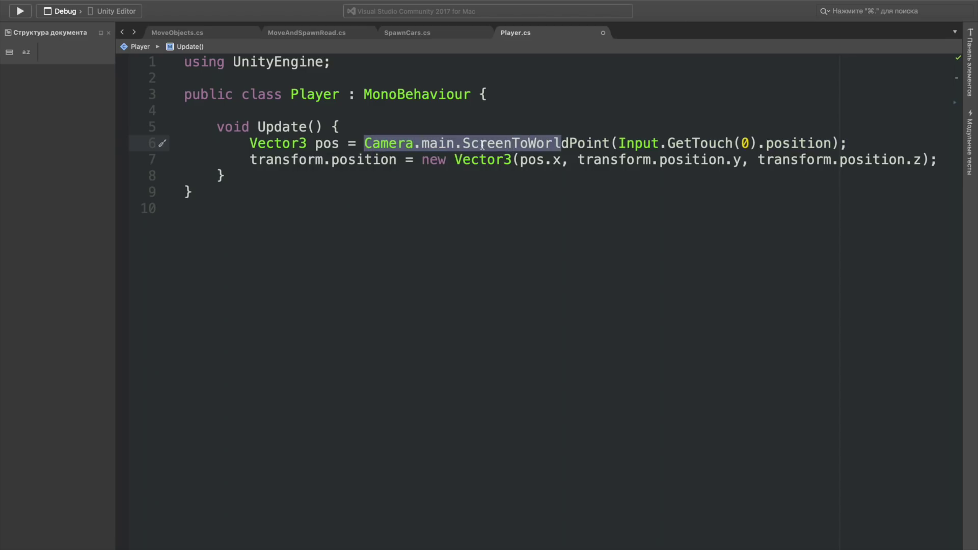
double_click(586, 145)
double_click(323, 145)
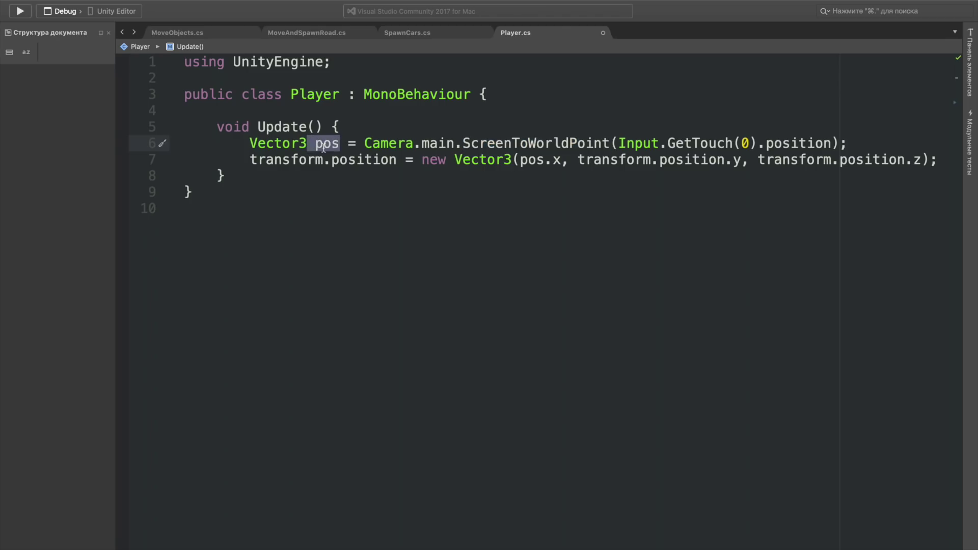
left_click_drag(396, 161, 275, 162)
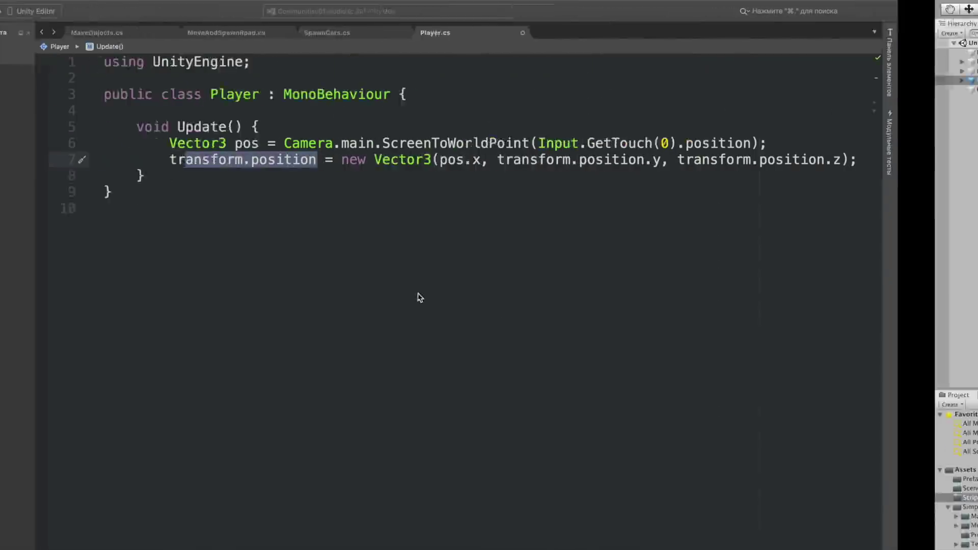
key("shift+Left")
key("shift+Left")
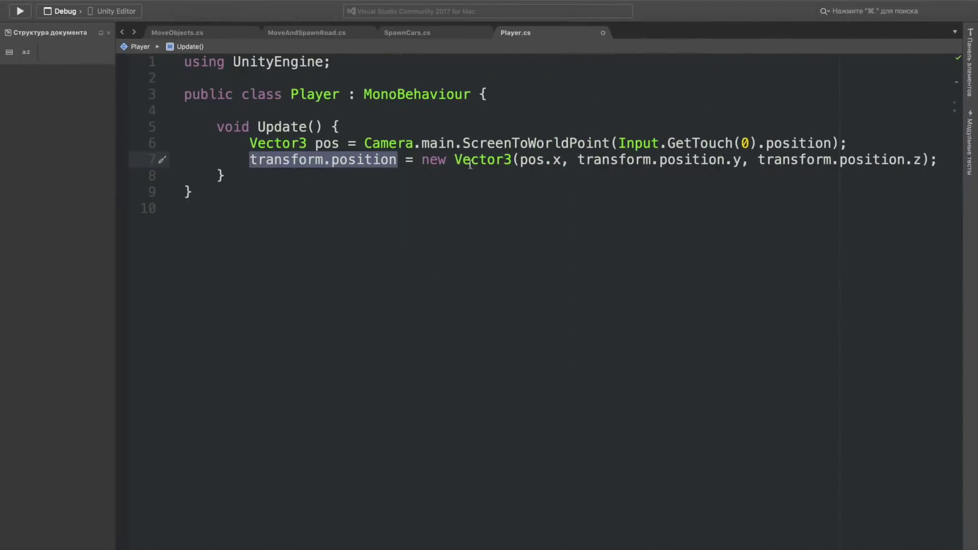
left_click_drag(520, 162, 562, 162)
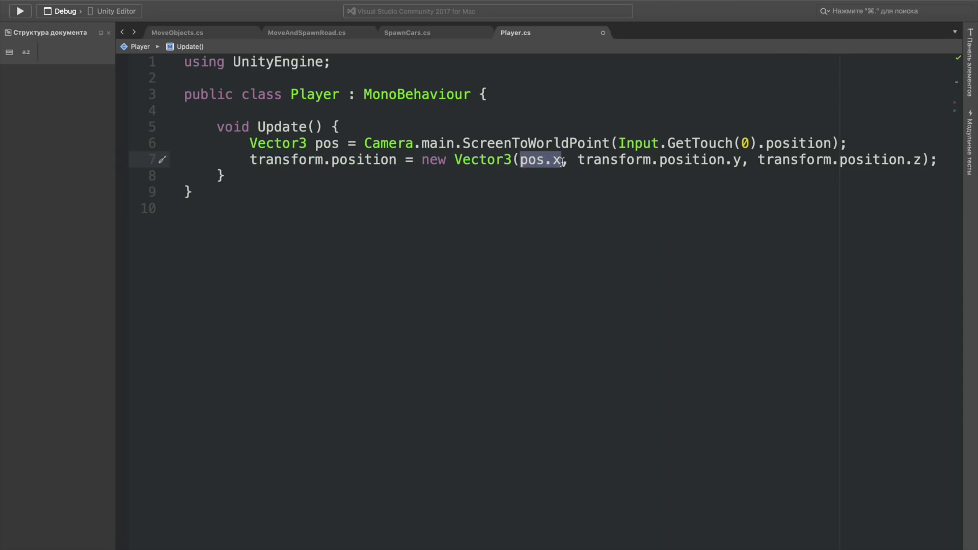
left_click_drag(577, 161, 741, 162)
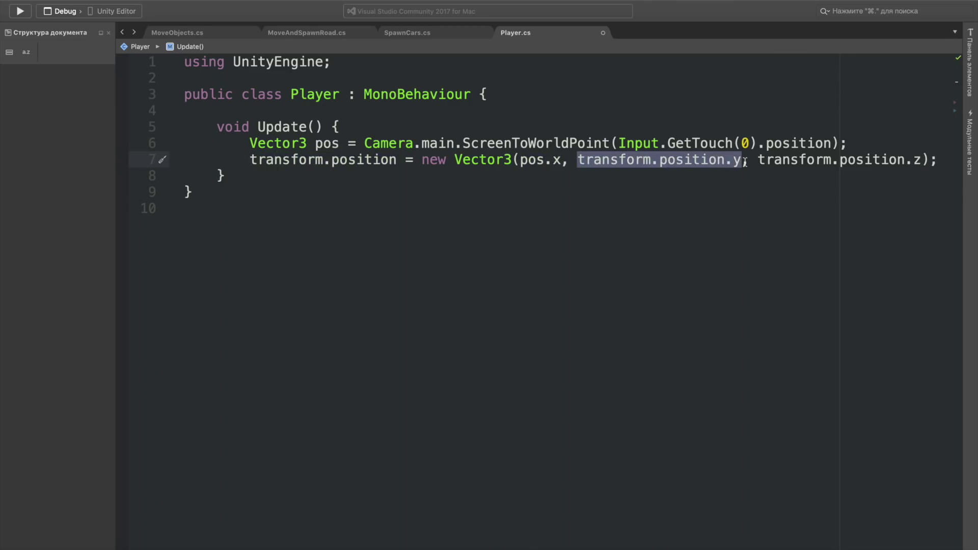
left_click_drag(921, 162, 582, 162)
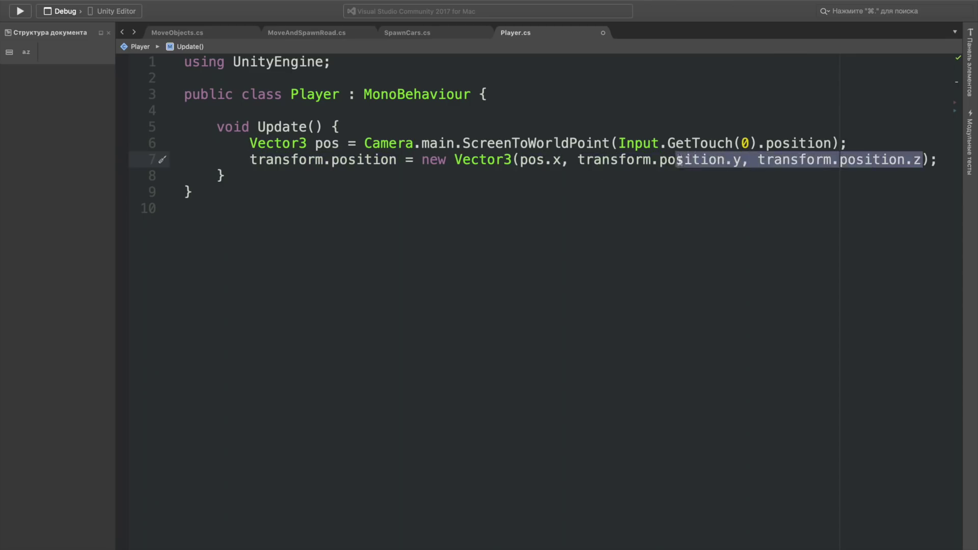
left_click(583, 162)
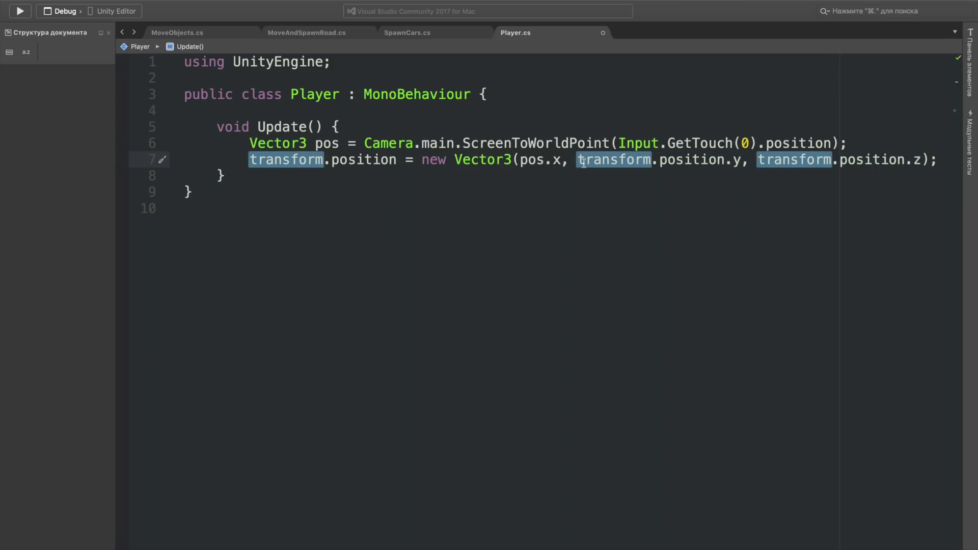
left_click(248, 146)
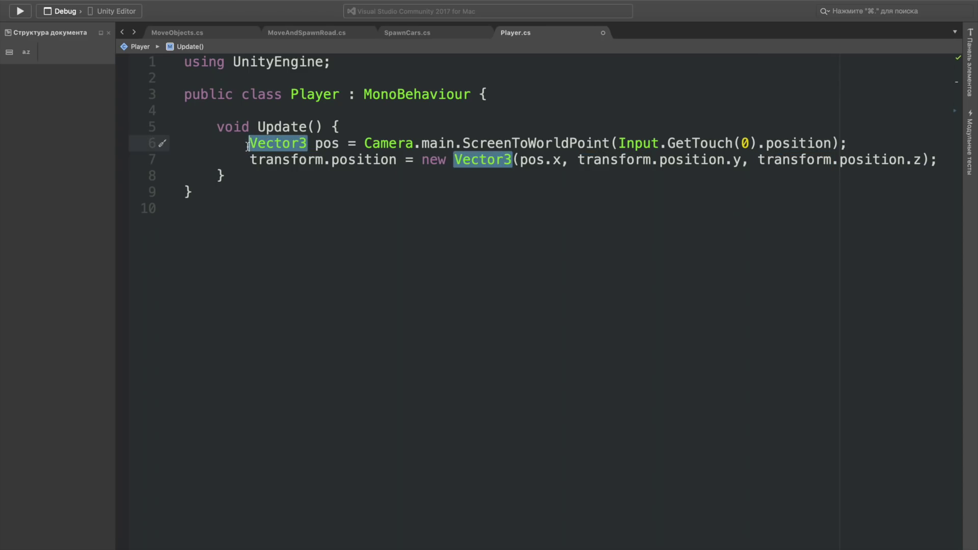
key("ctrl+Right")
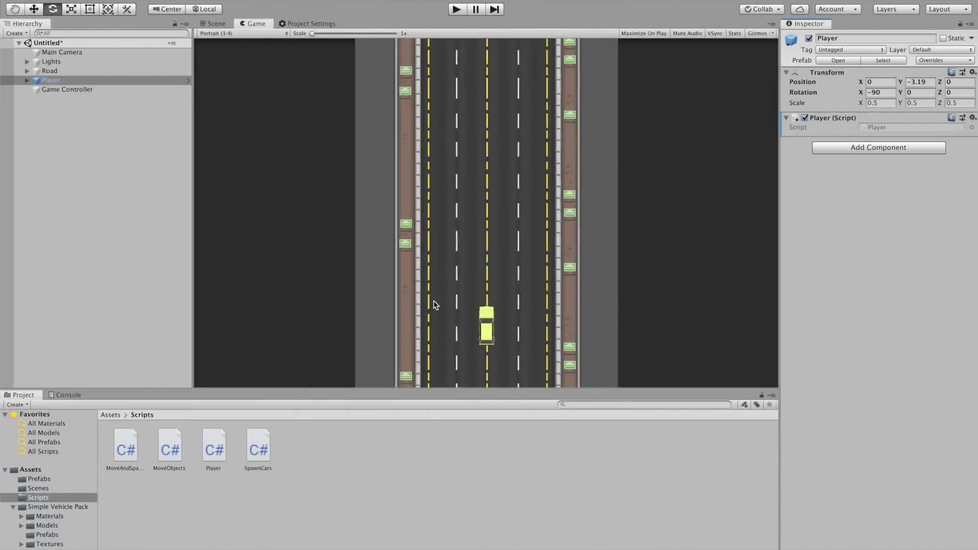
Step: Comment out the touch-input lines 6 and 7 and add a new line below them
key("ctrl+Left")
key("super+slash")
key("Down")
key("Down")
key("Up")
key("super+slash")
key("End")
key("Return")
key("Return")
key("ctrl+Right")
key("ctrl+Left")
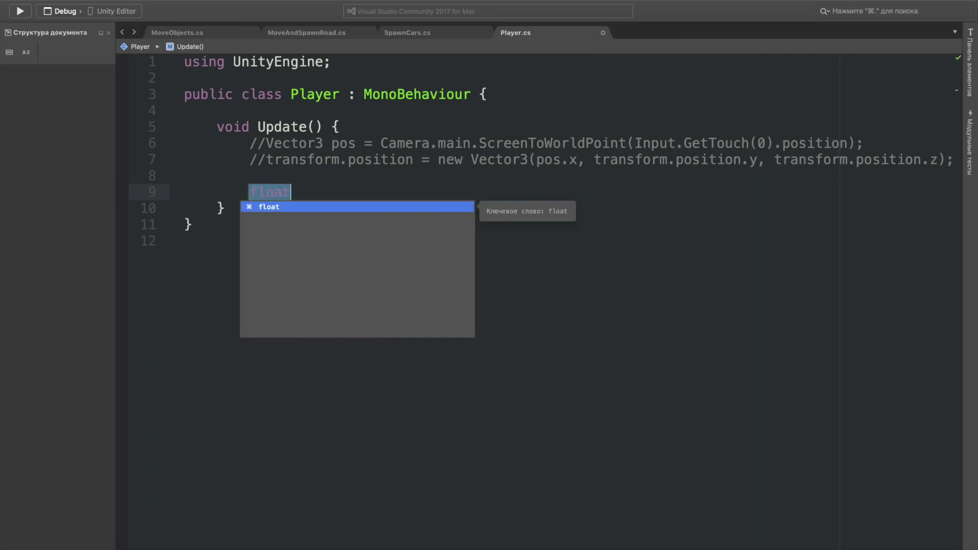
Step: Add float hor = Input.GetAxisRaw("Horizontal"); to Update
type("float horz")
key("BackSpace")
type("= ")
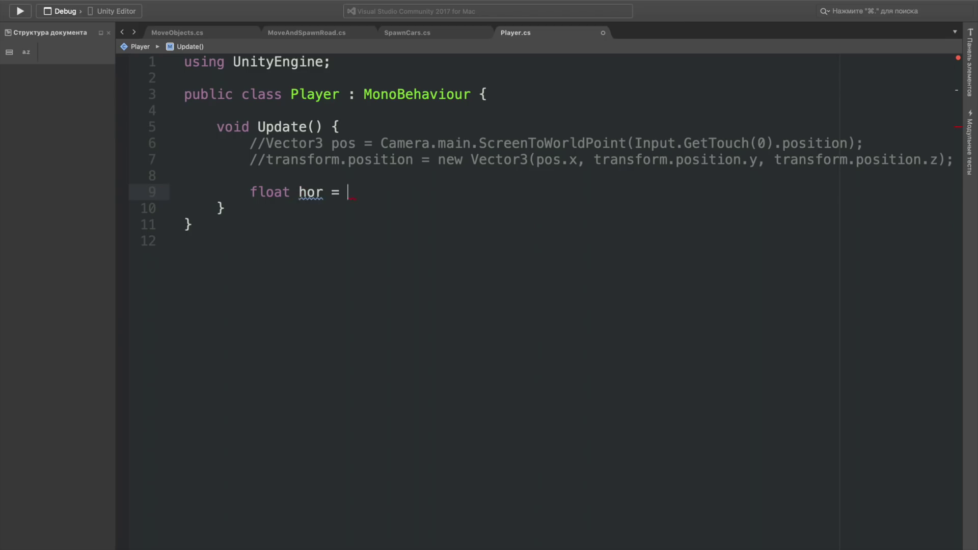
type("Input")
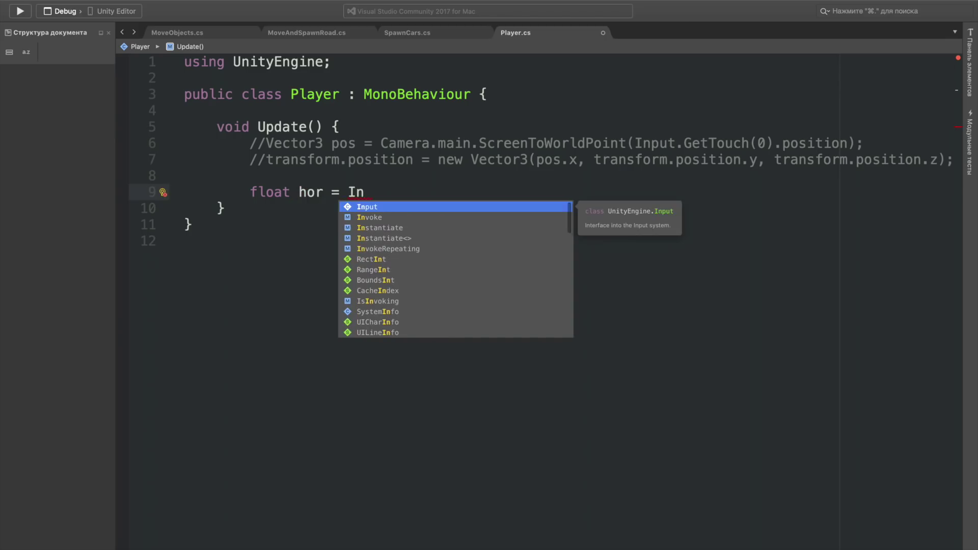
type(".")
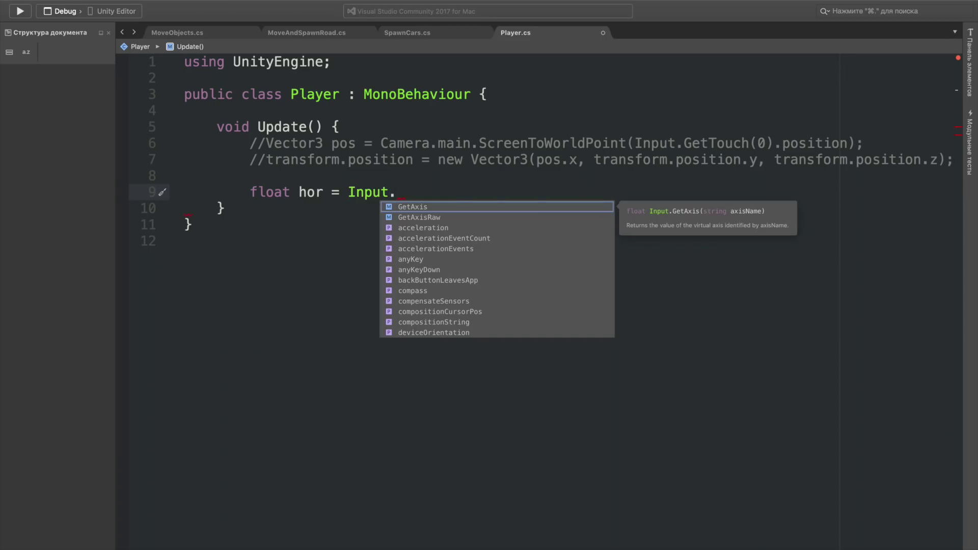
type("Get")
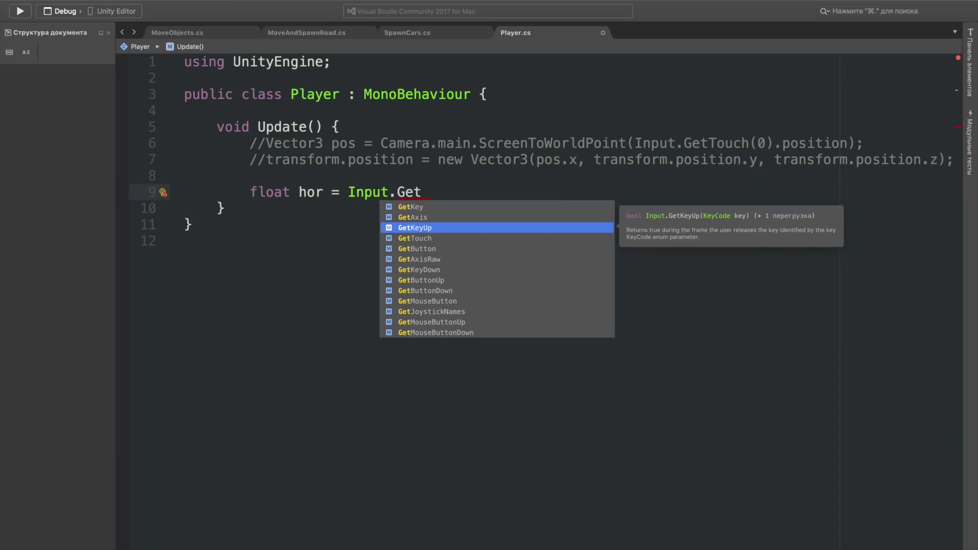
key("Down")
key("Down")
key("Down")
key("Down")
key("Return")
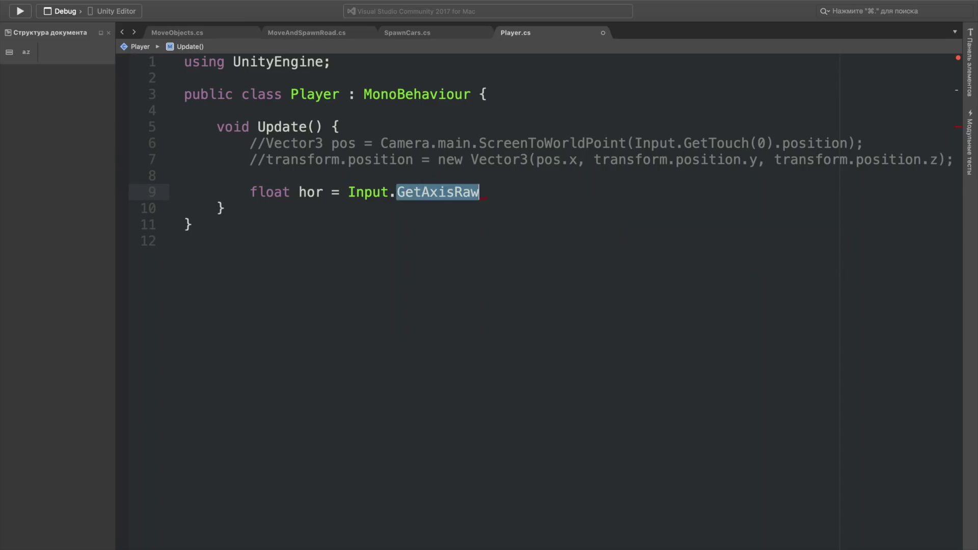
type("\"Horizontal);")
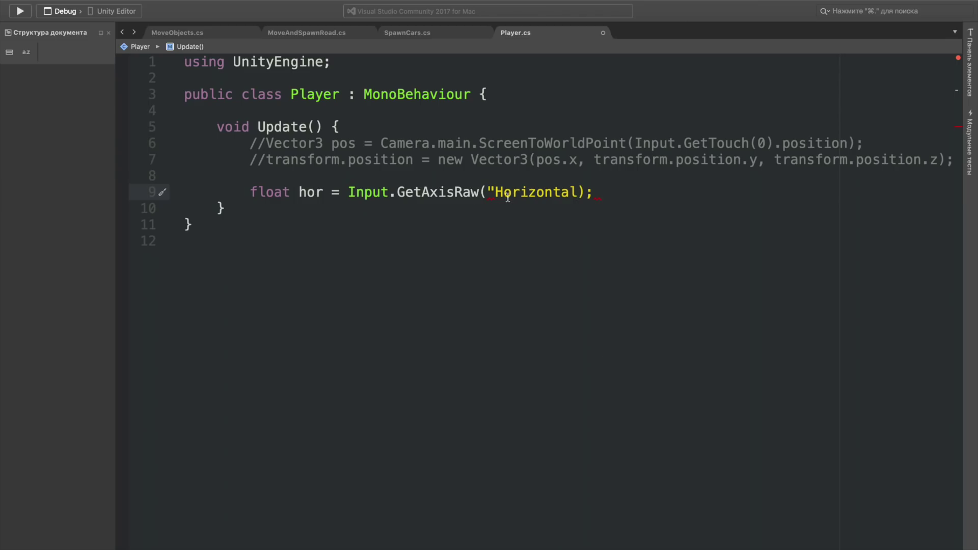
key("Left")
key("Left")
type("\"")
left_click_drag(497, 193, 579, 192)
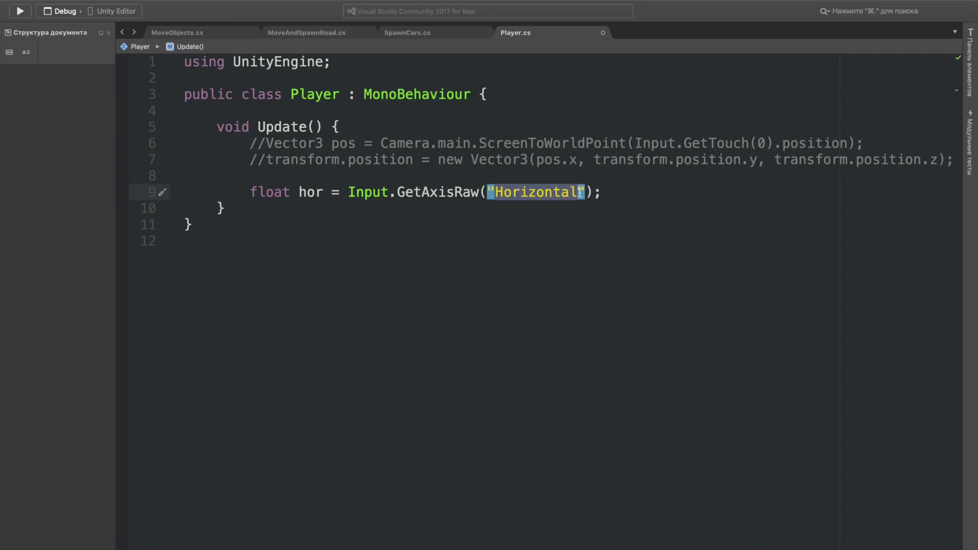
left_click(616, 192)
key("Return")
key("Return")
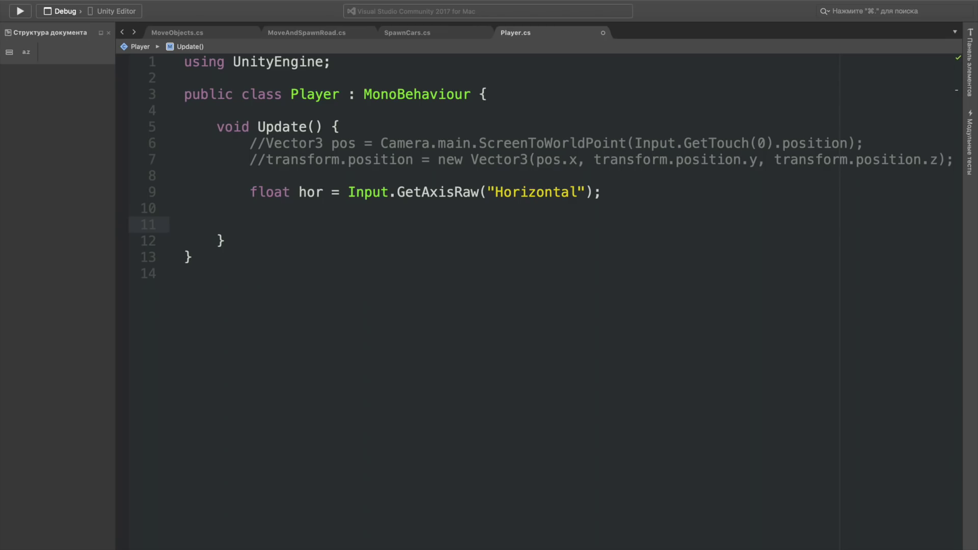
Step: Declare Vector3 dir = new Vector3(hor, 0, 0); below the hor line
type("Vec")
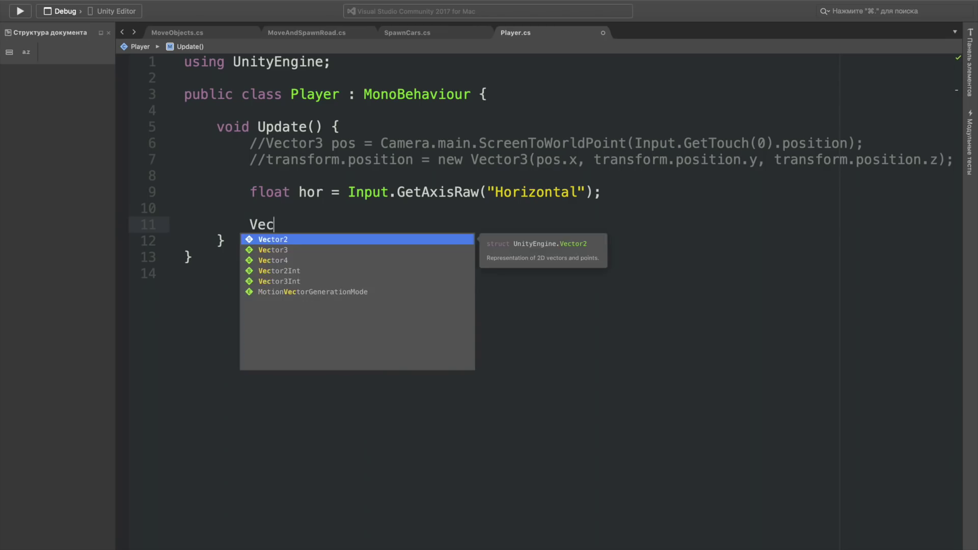
key("Down")
key("space")
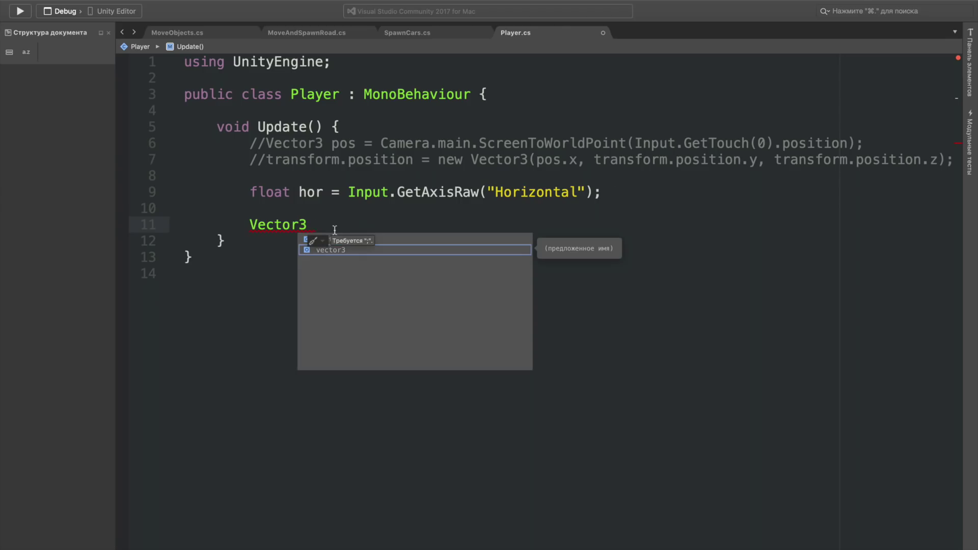
type("dir")
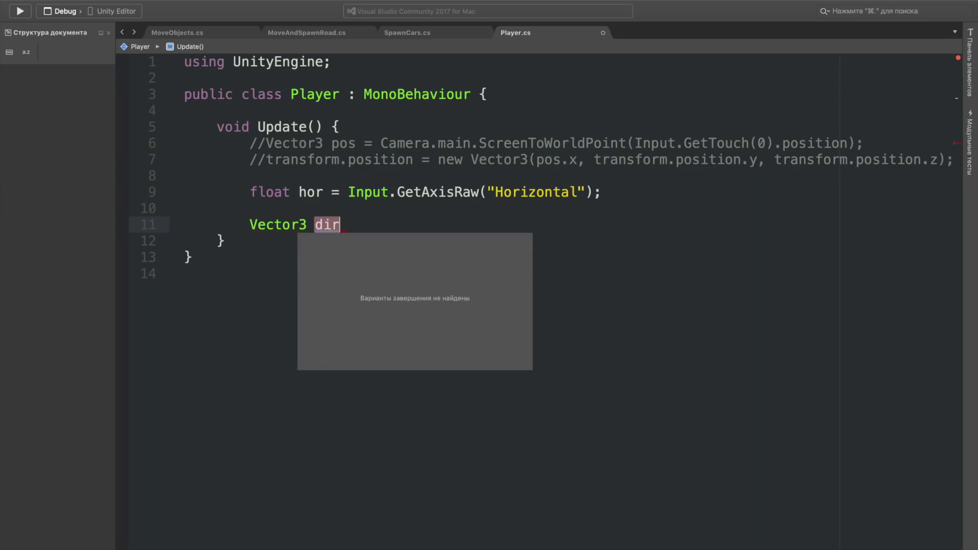
type(" = new")
key("Return")
type("(;")
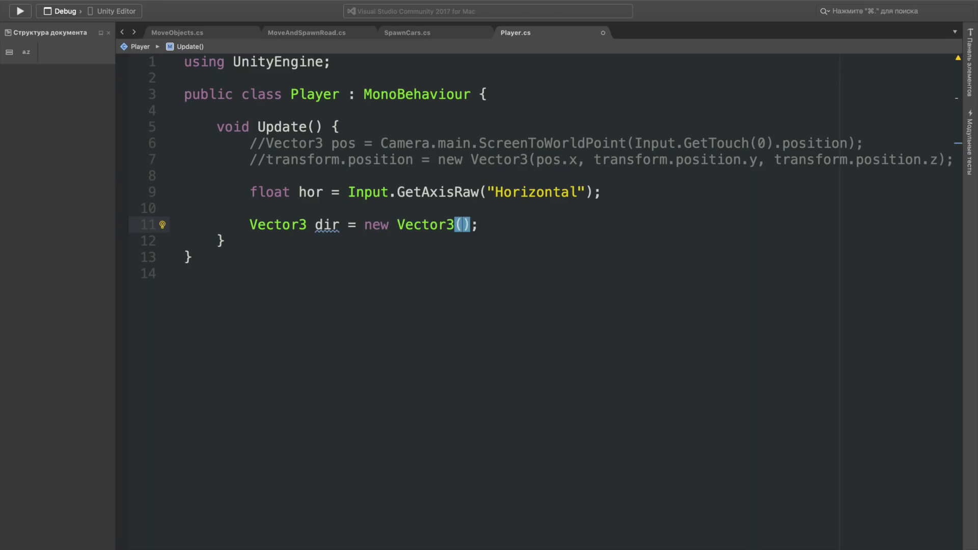
type("ho")
key("Return")
type(",")
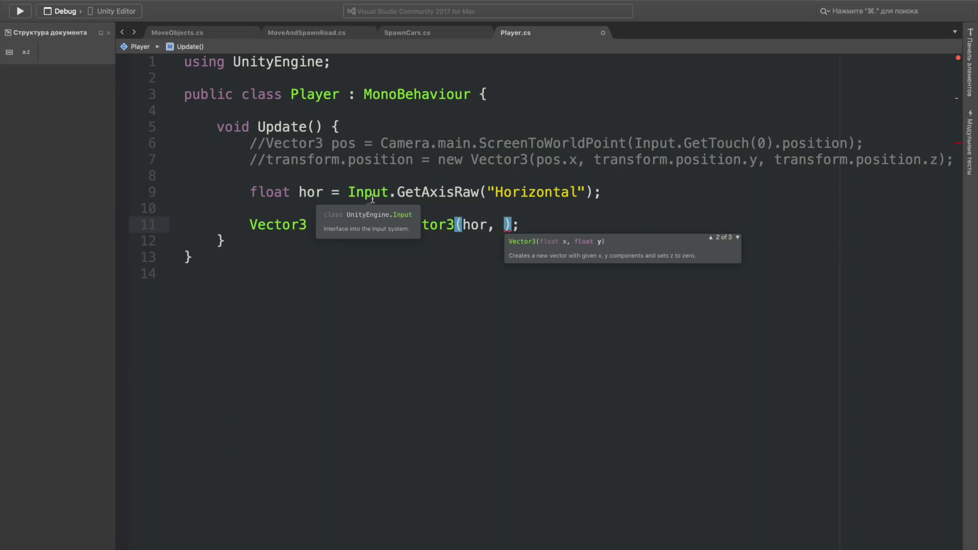
left_click_drag(299, 192, 599, 192)
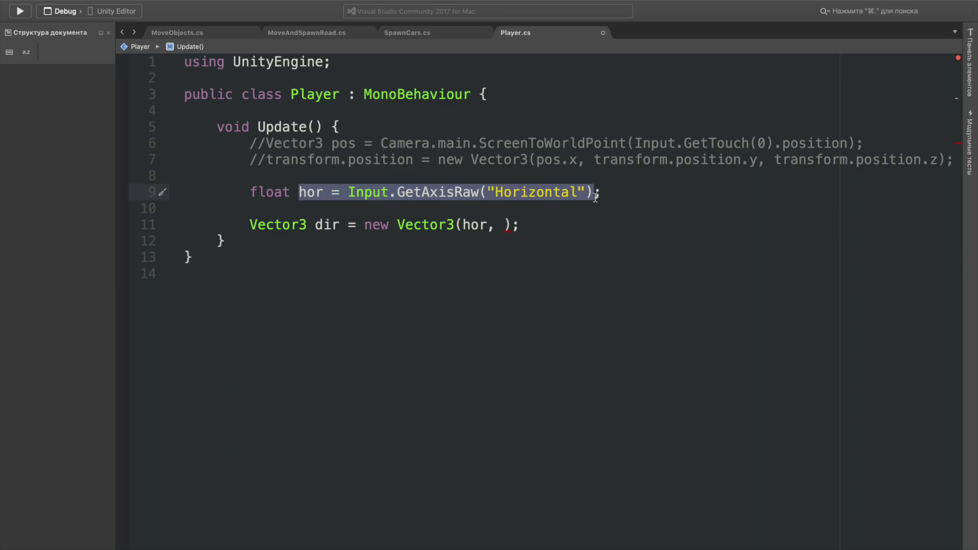
left_click(504, 225)
type("0")
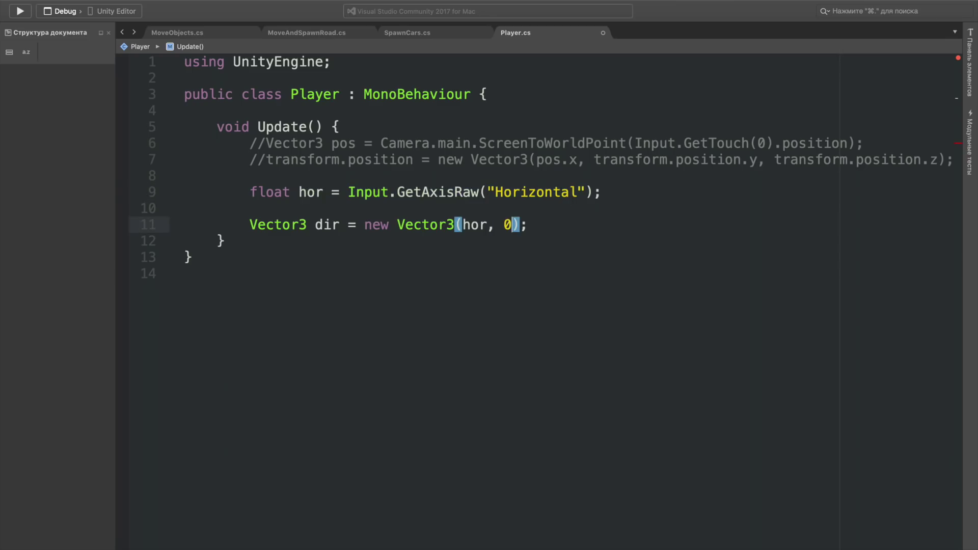
type(", 0")
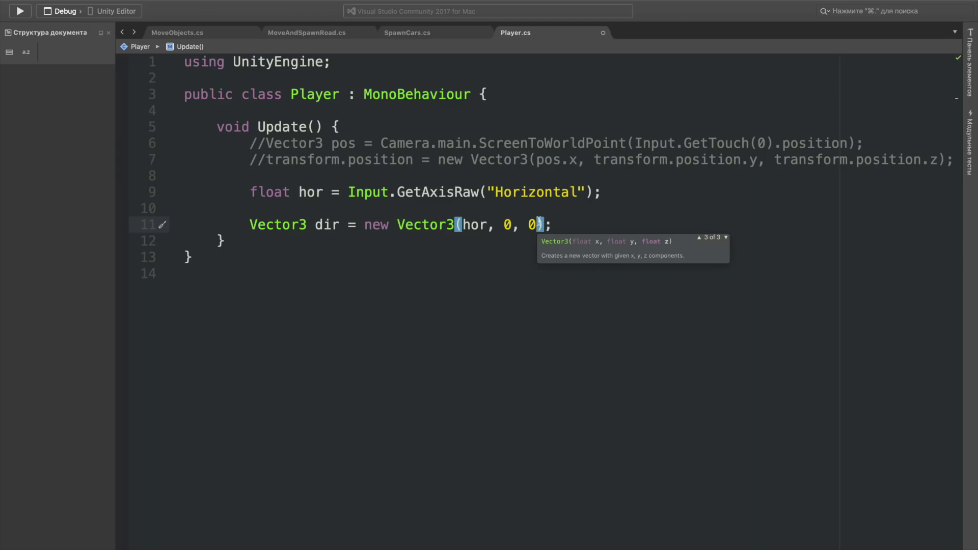
Step: Start a gameObject.transform statement on a new line after the dir declaration
left_click(558, 225)
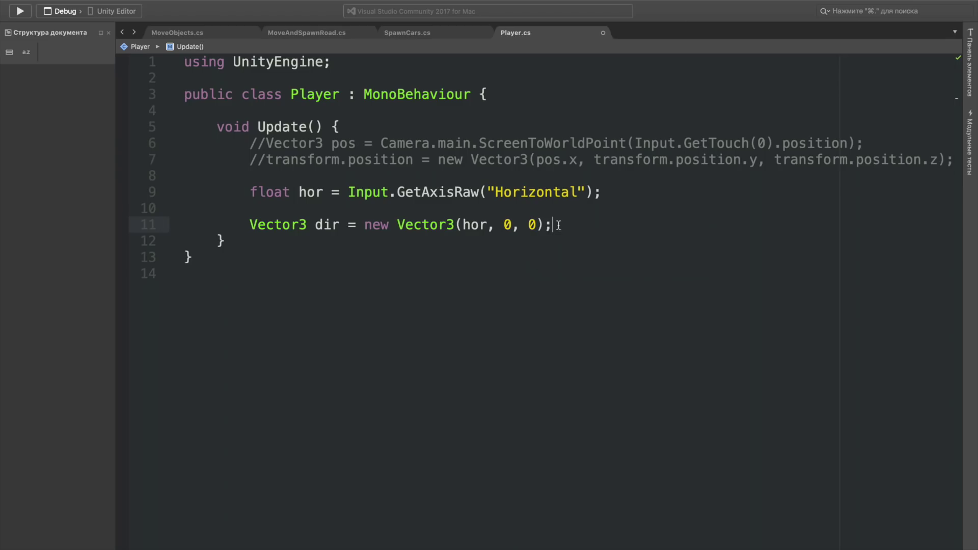
key("Return")
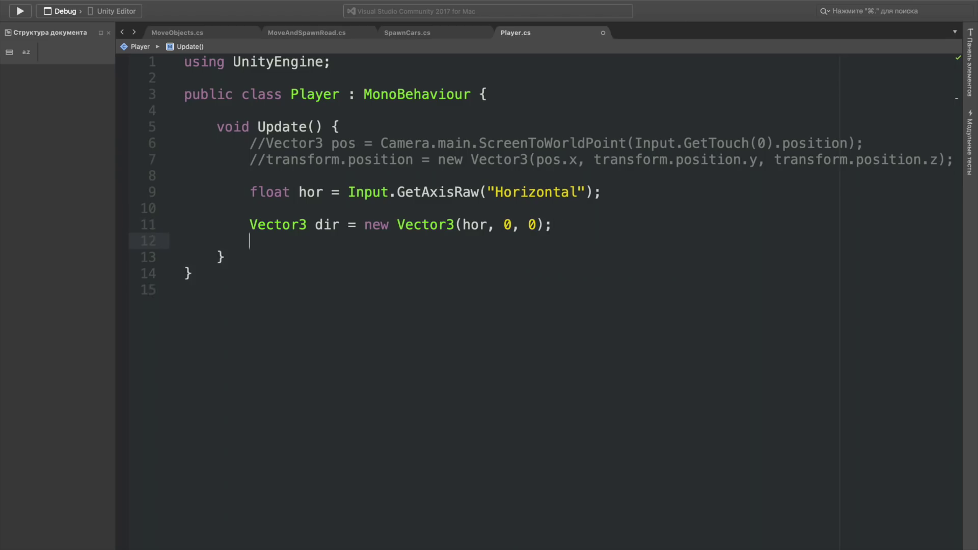
type("game")
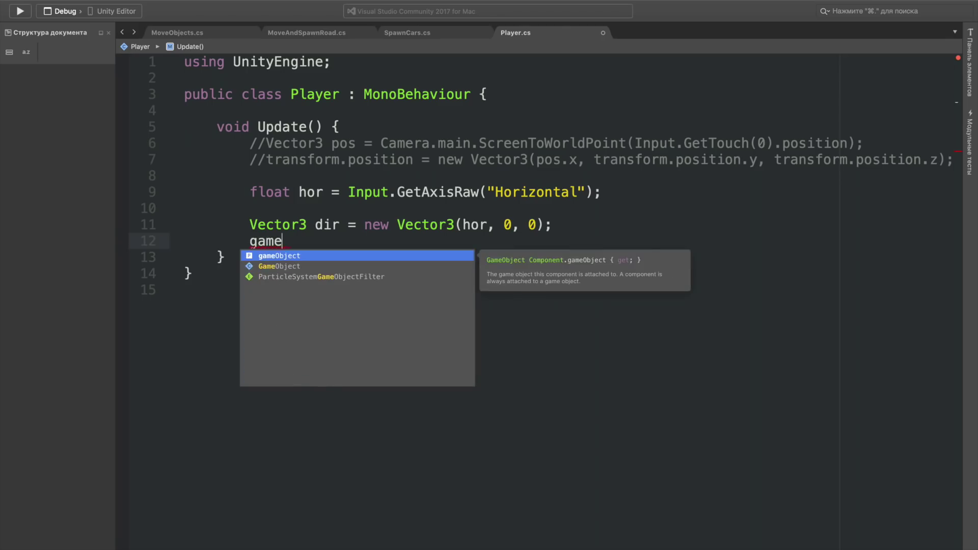
type("Object.tra")
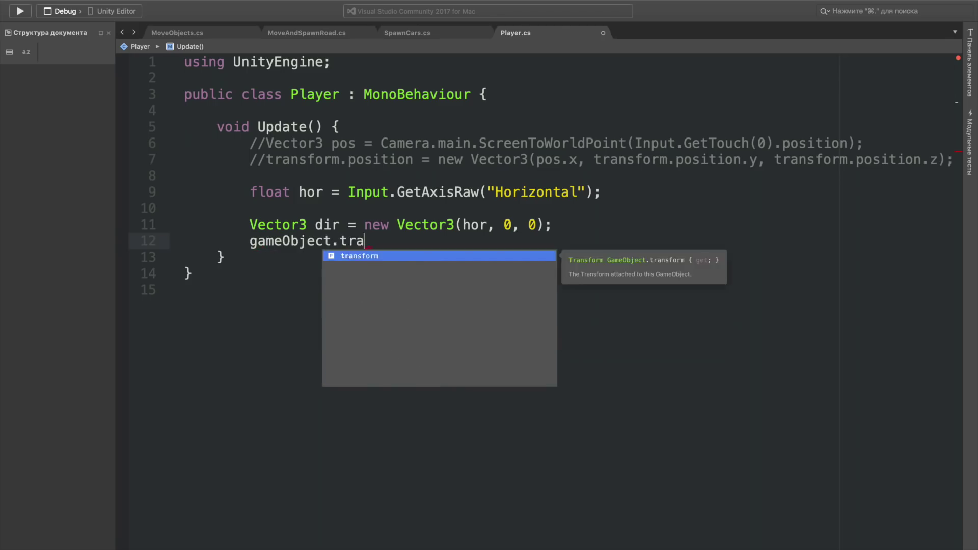
Step: Write transform.Translate(dir.normalized * Time.deltaTime * speed) as the movement line
key("Return")
left_click_drag(339, 242, 249, 242)
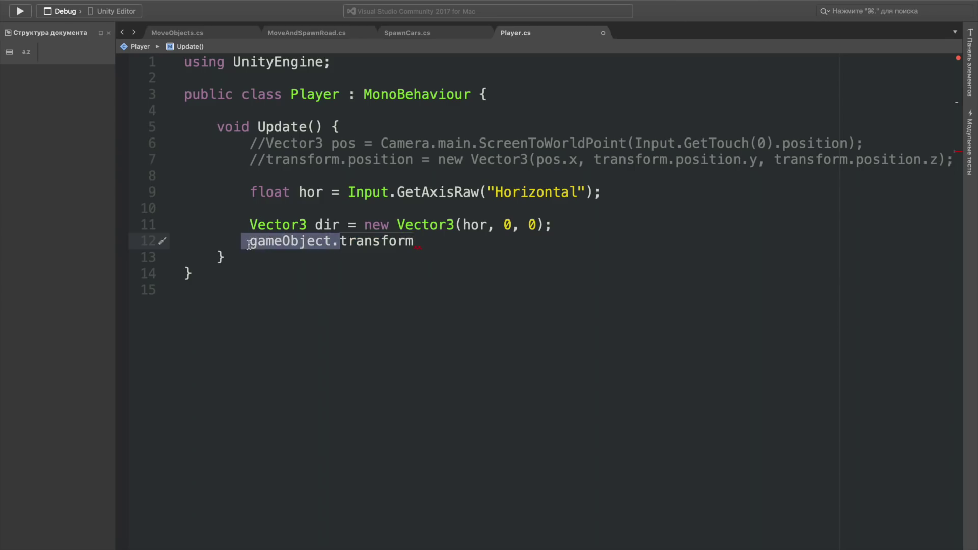
key("BackSpace")
type(".")
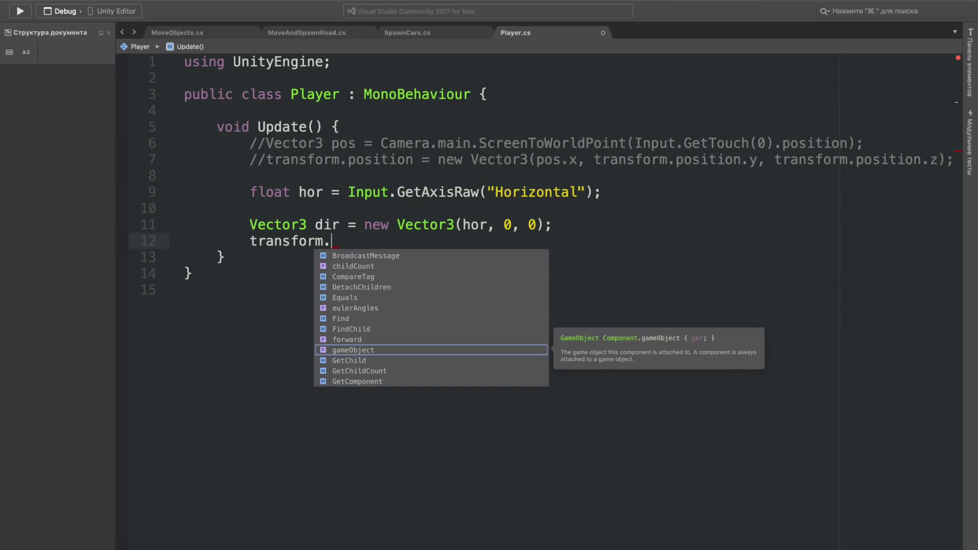
type("Tra")
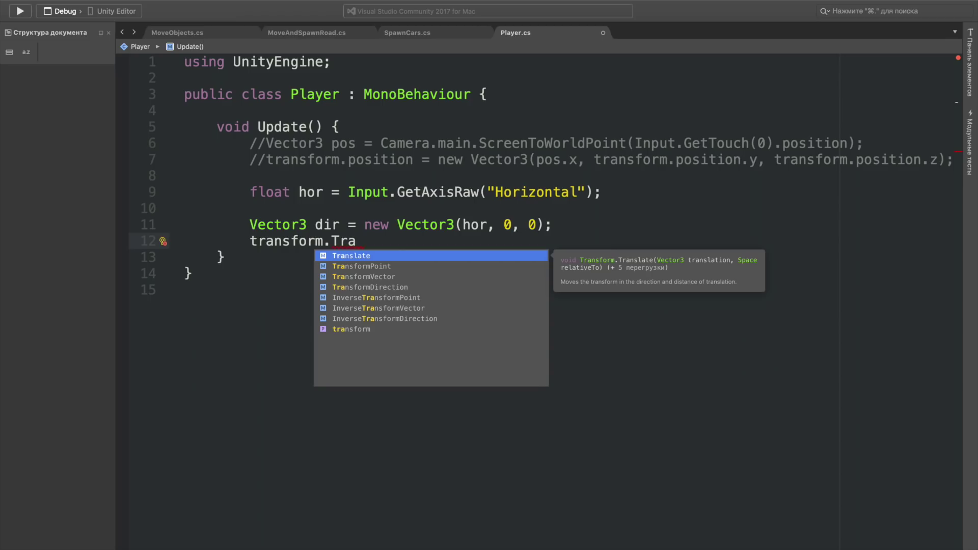
key("Return")
key("Escape")
type("(")
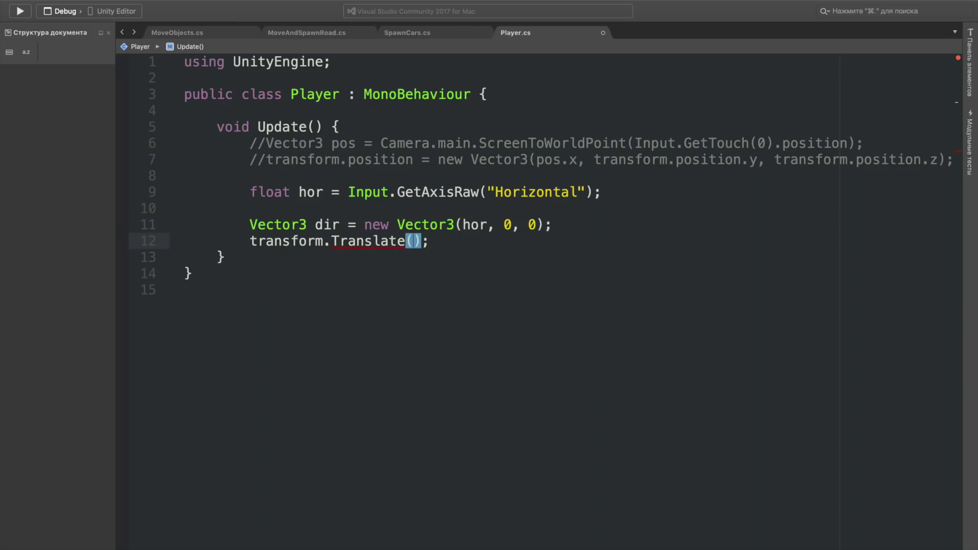
type("dir.")
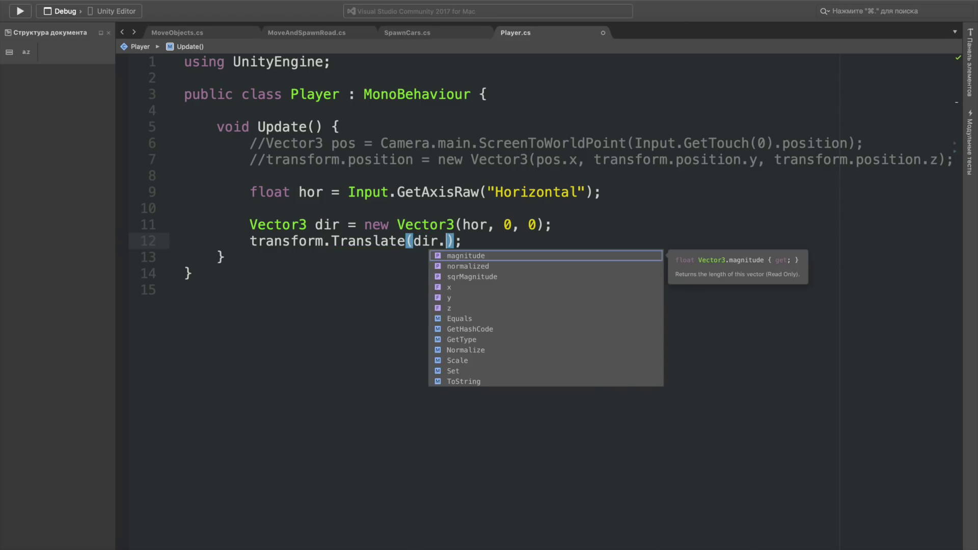
key("Down")
key("Return")
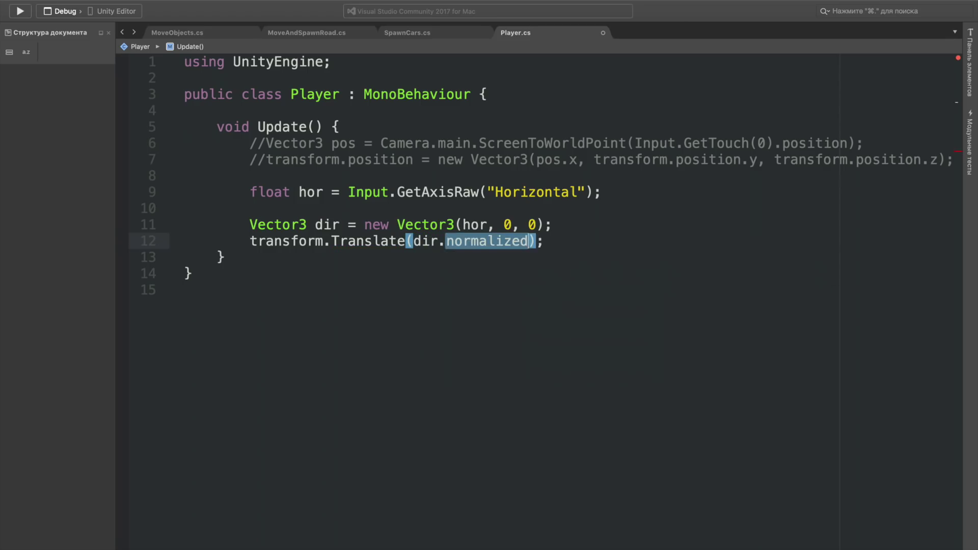
type("* ")
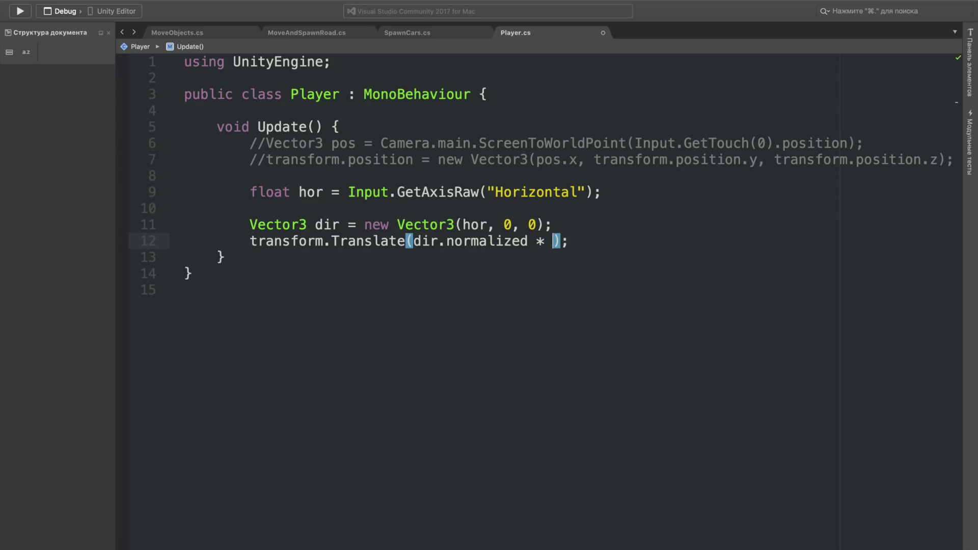
type("T")
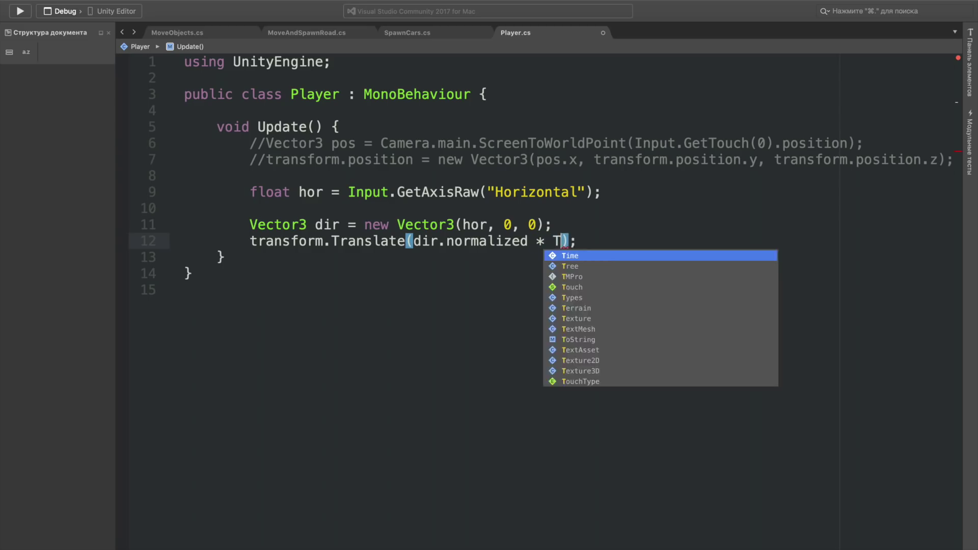
type("ime.de")
key("Return")
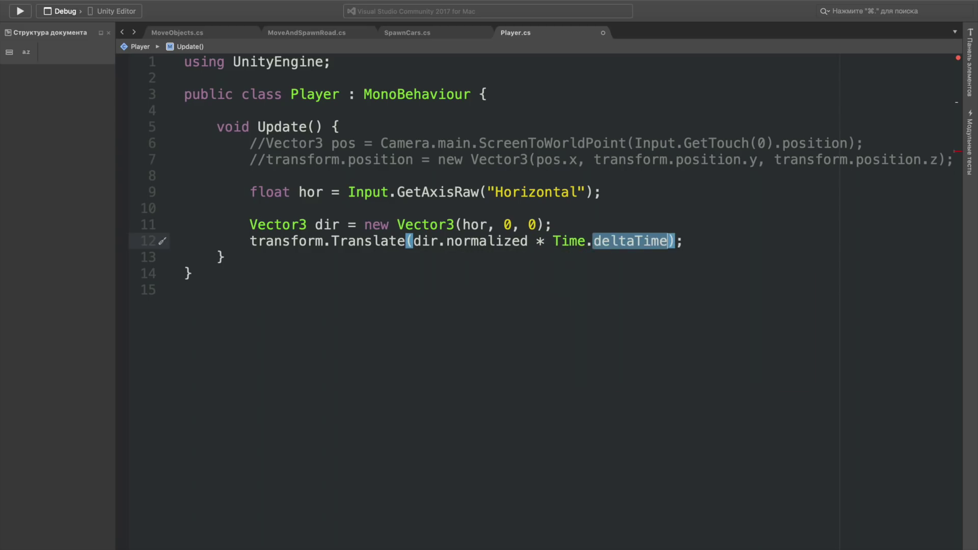
type("* speed")
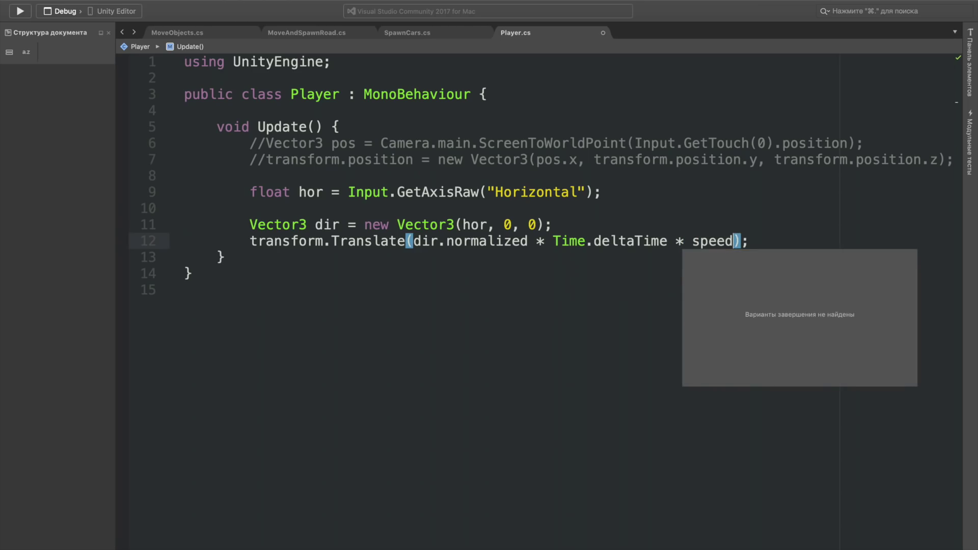
Step: Declare public float speed = 3f; above the Update method
left_click(366, 120)
key("Up")
key("Return")
key("Return")
key("Up")
type("publ")
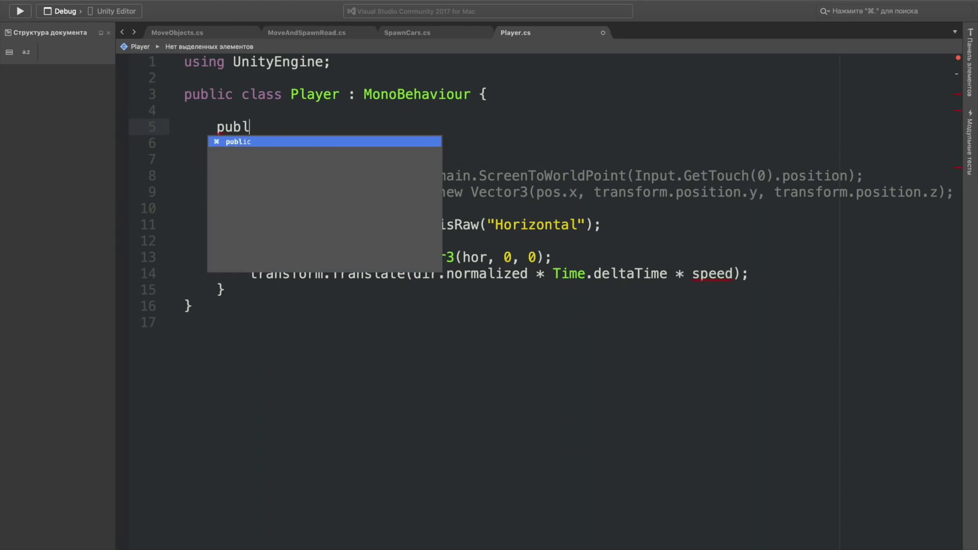
type("ic sped")
key("BackSpace")
key("BackSpace")
key("BackSpace")
key("BackSpace")
type("float speed = 3f;")
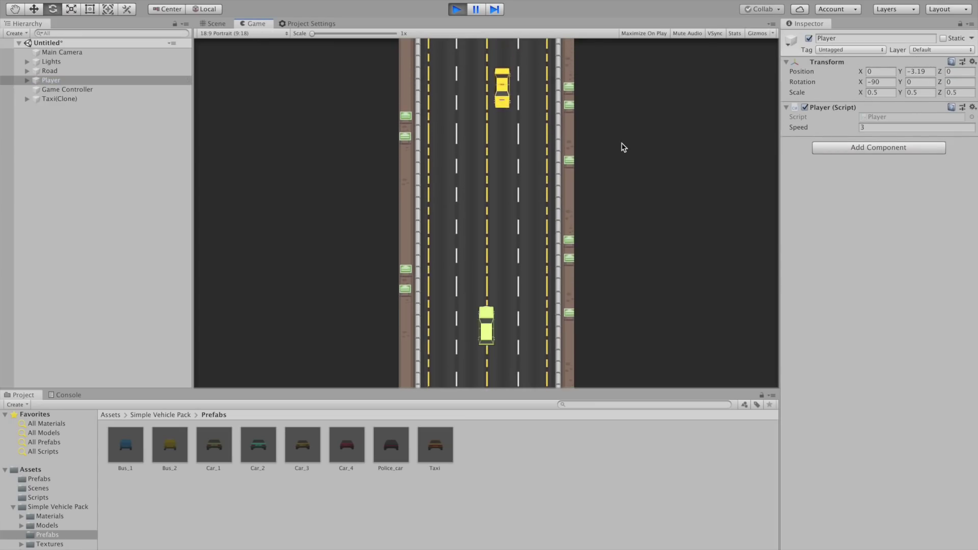
Step: Steer the car between lanes with the arrow keys, keep 18:9 Portrait, then stop play mode
key("Left")
key("Right")
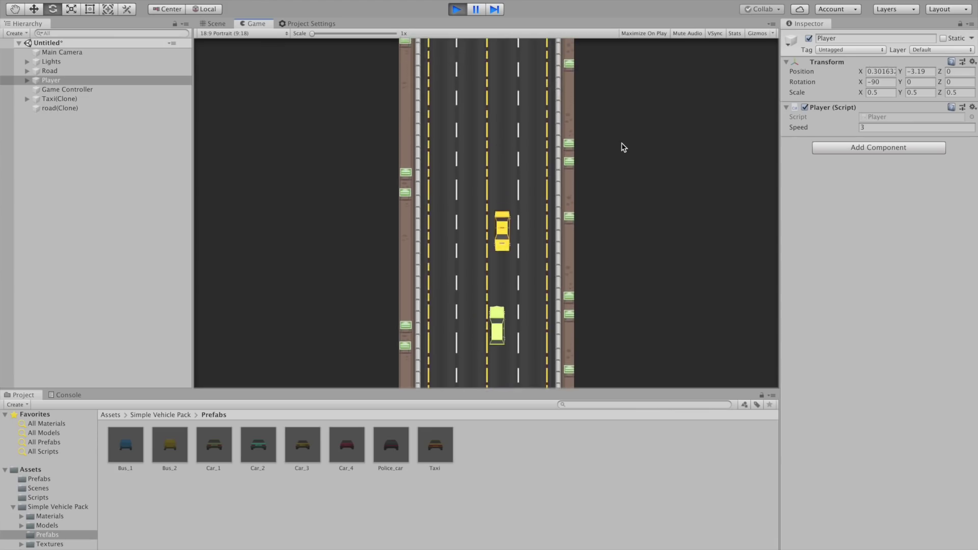
key("Left")
key("Left")
key("Right")
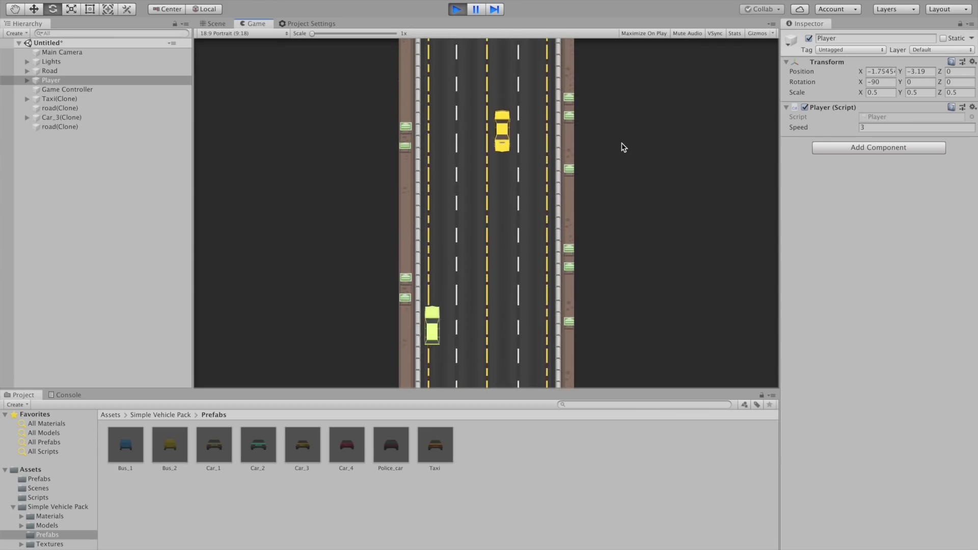
key("Left")
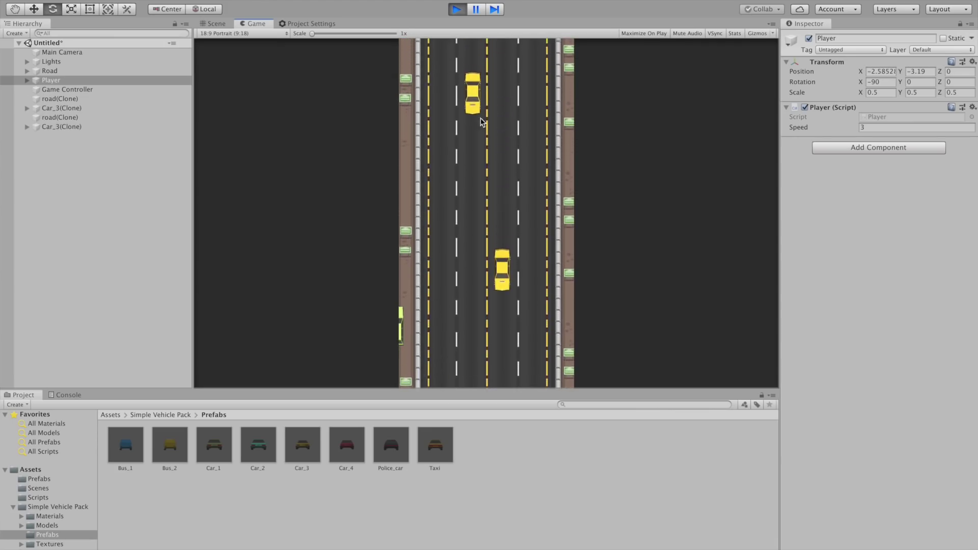
left_click(232, 33)
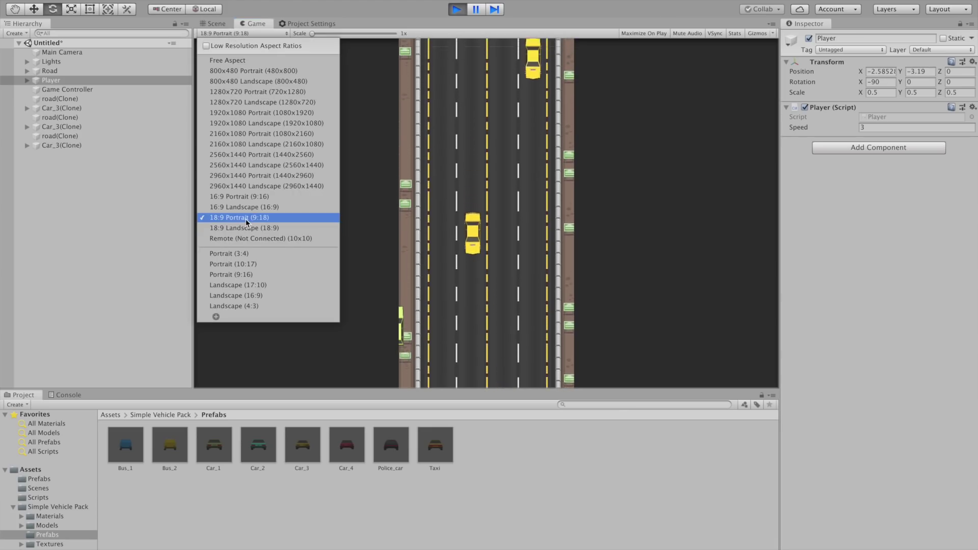
left_click(365, 218)
key("Right")
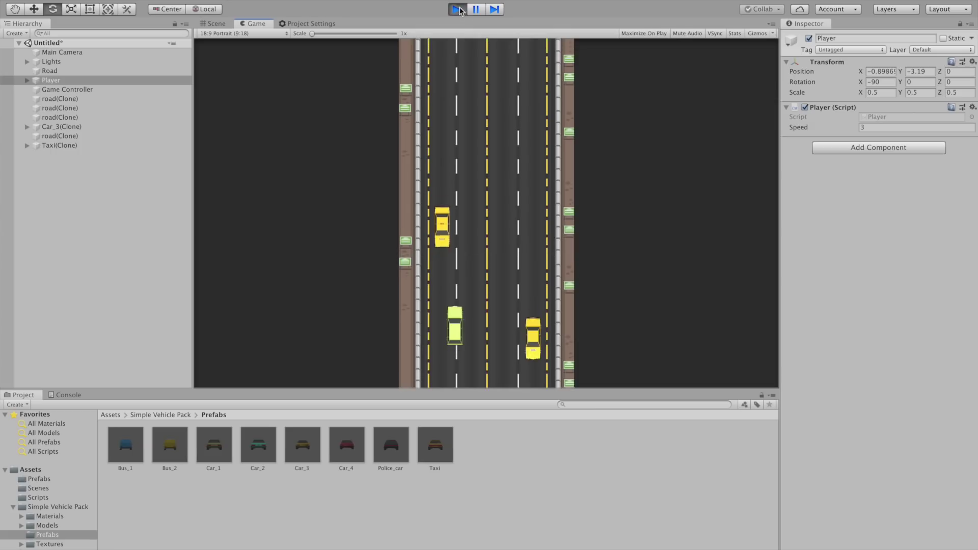
left_click(457, 10)
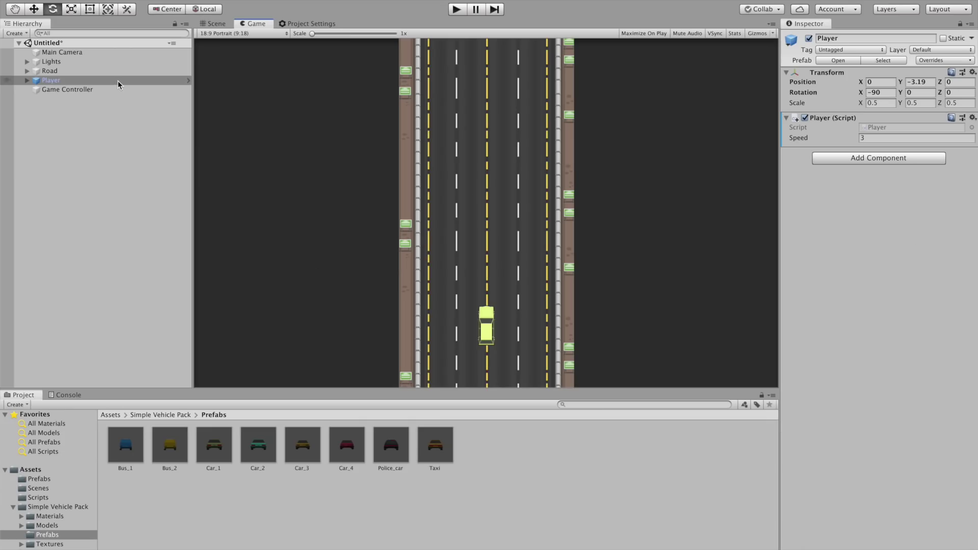
Step: Add a Box Collider to the Player and stretch its bounds over the car's front and rear
left_click(830, 162)
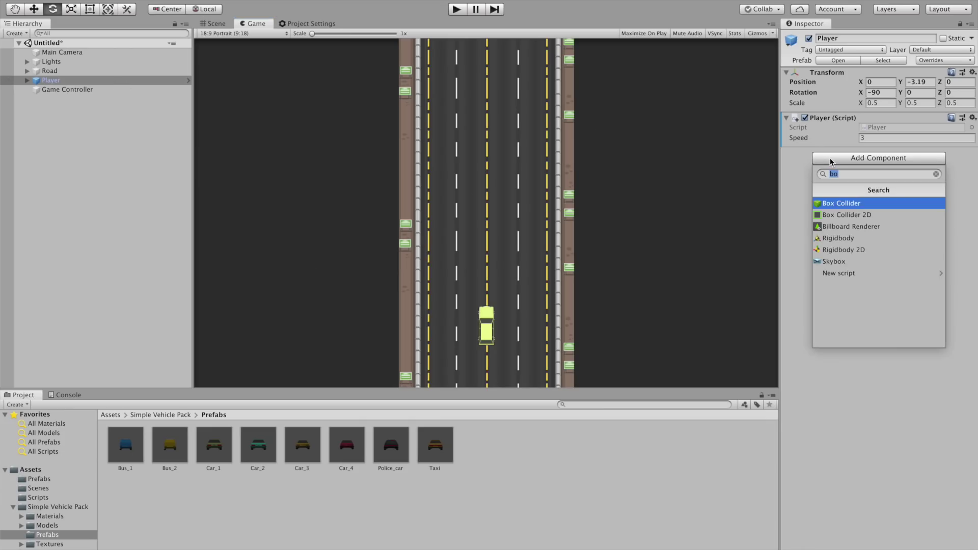
key("Return")
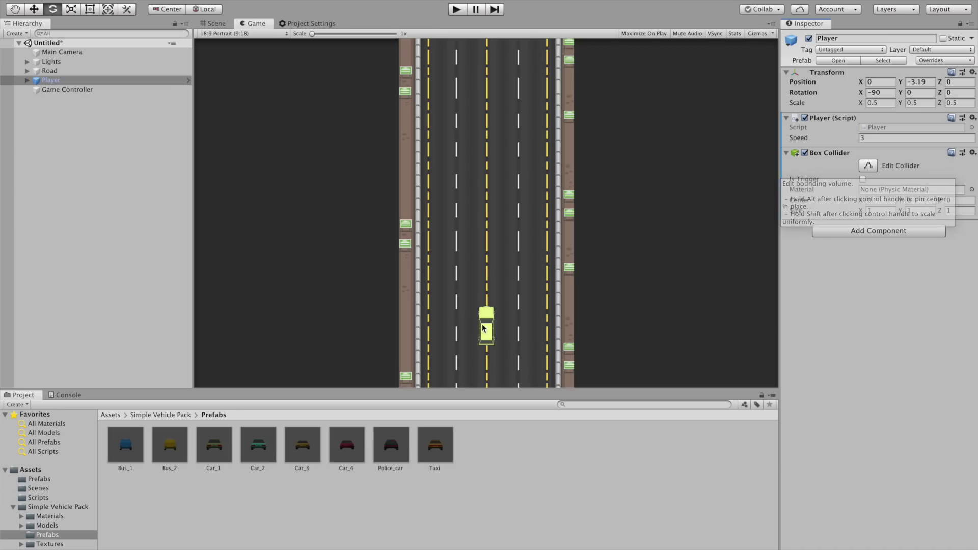
left_click(220, 24)
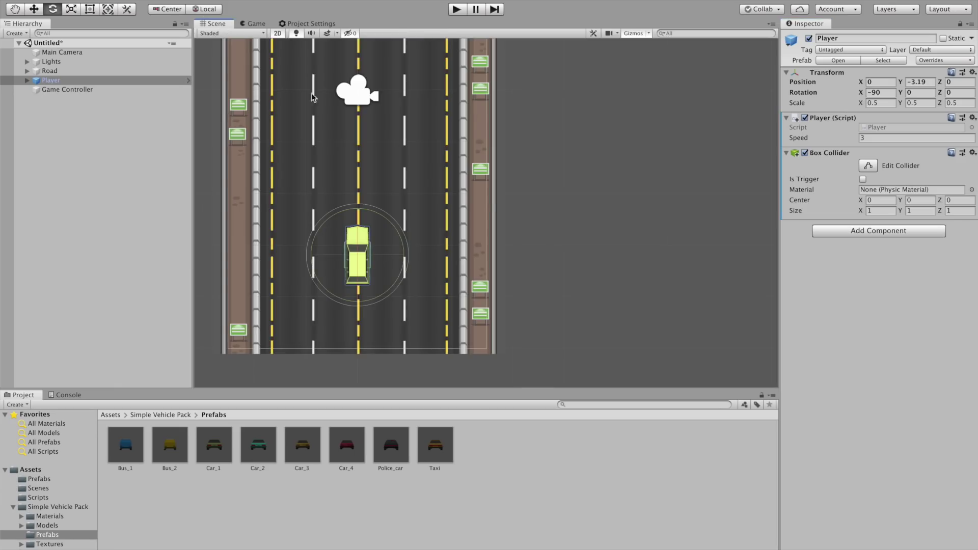
left_click(867, 167)
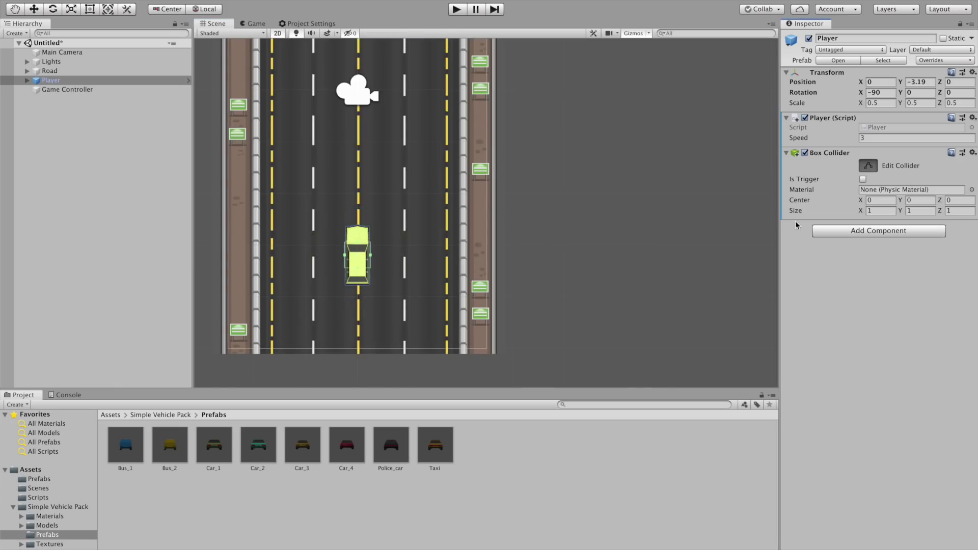
scroll(374, 282, "up", 2)
scroll(372, 279, "up", 2)
scroll(372, 279, "up", 2)
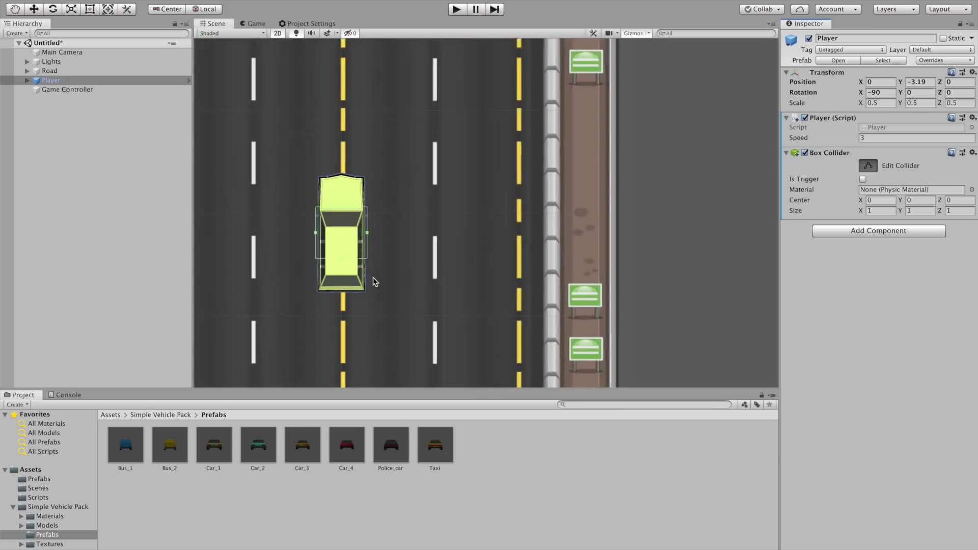
scroll(373, 279, "up", 2)
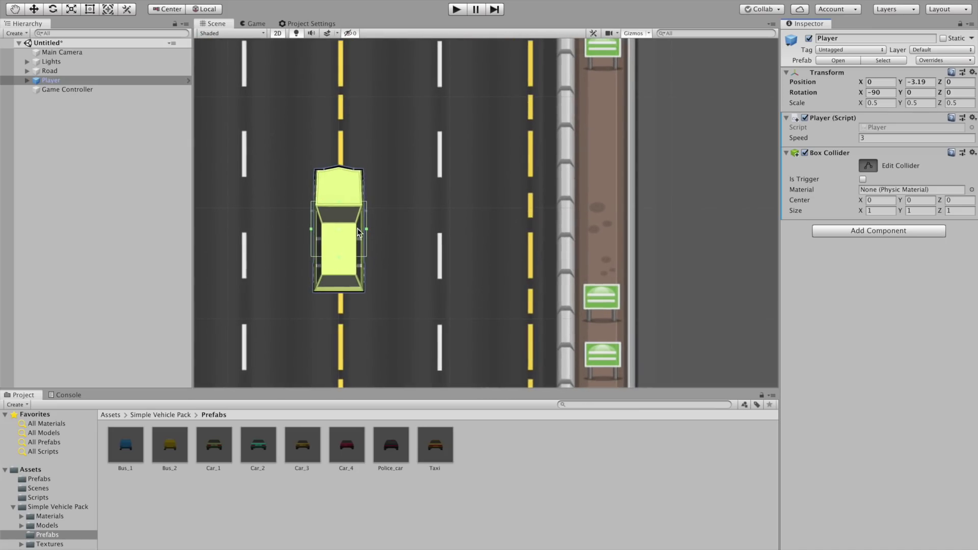
left_click_drag(340, 202, 339, 168)
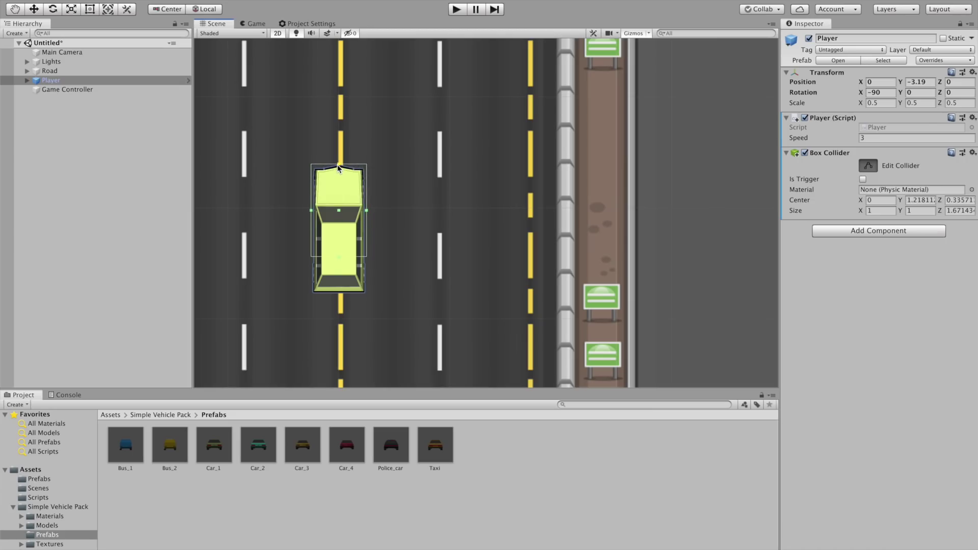
left_click_drag(342, 257, 340, 294)
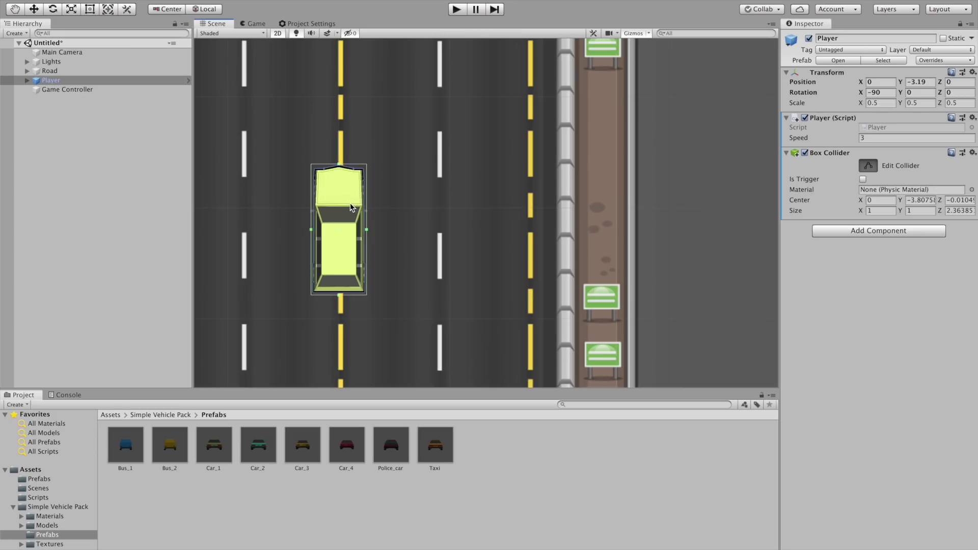
left_click(897, 236)
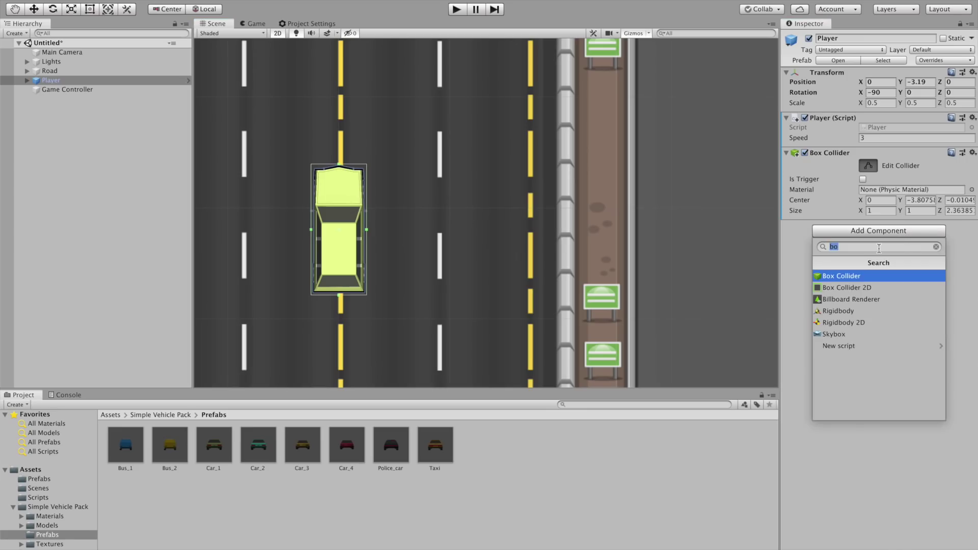
Step: Add a Rigidbody to the Player and freeze its rotation on X, Y and Z
type("rig")
key("Return")
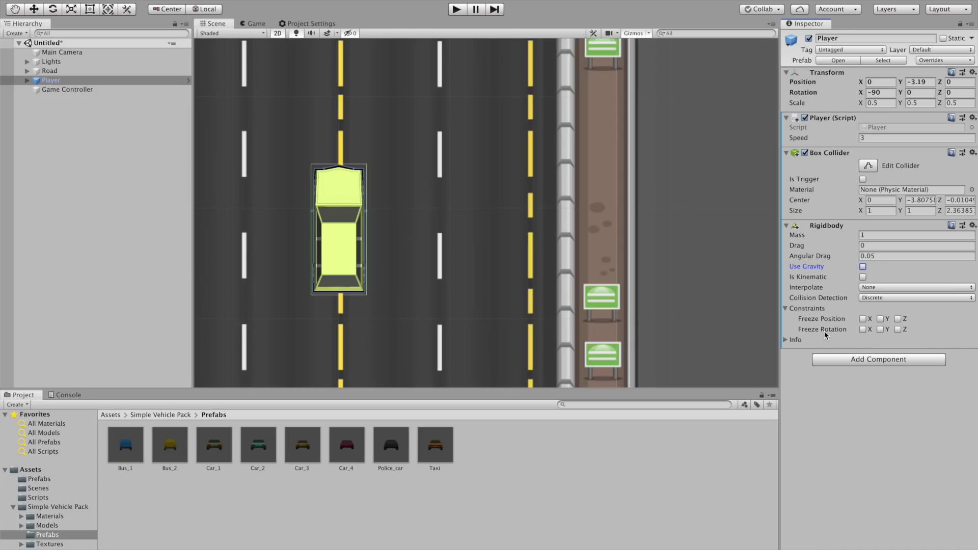
left_click(861, 329)
left_click(881, 330)
left_click(898, 329)
left_click(785, 309)
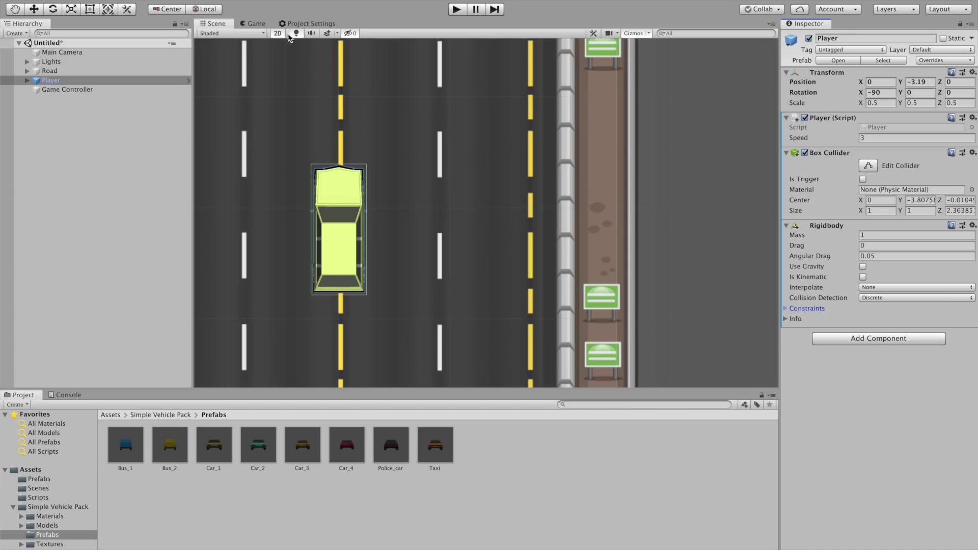
Step: Return to the Game view and open the Game Controller's context menu
left_click(256, 24)
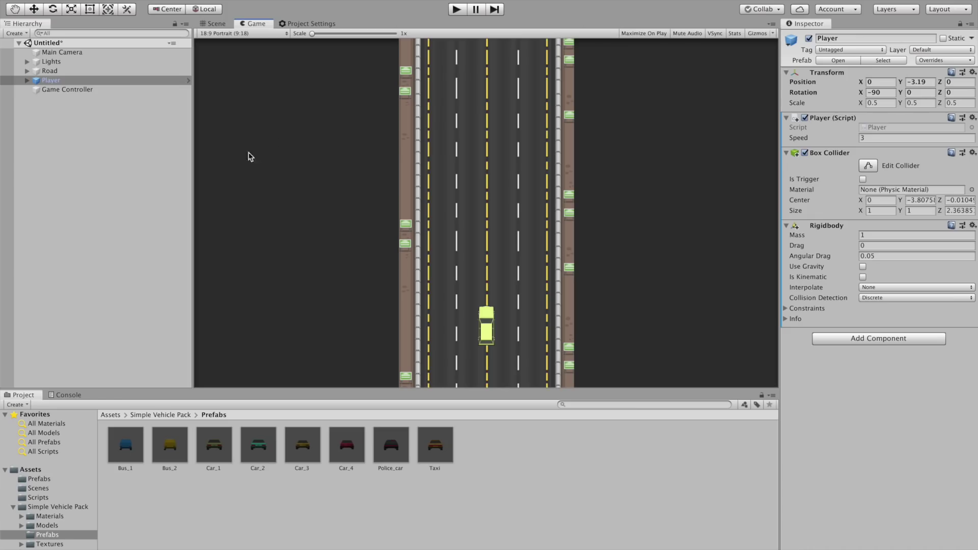
left_click(72, 89)
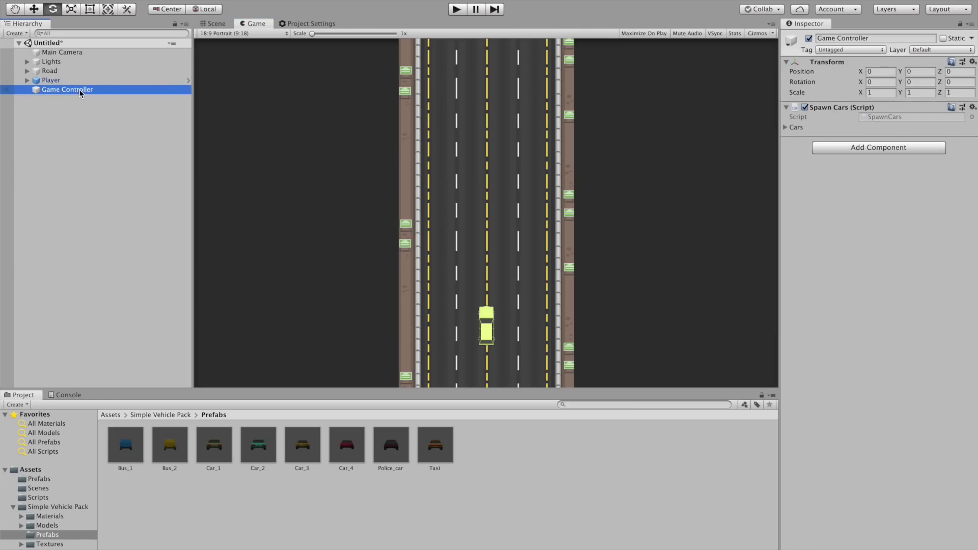
right_click(79, 89)
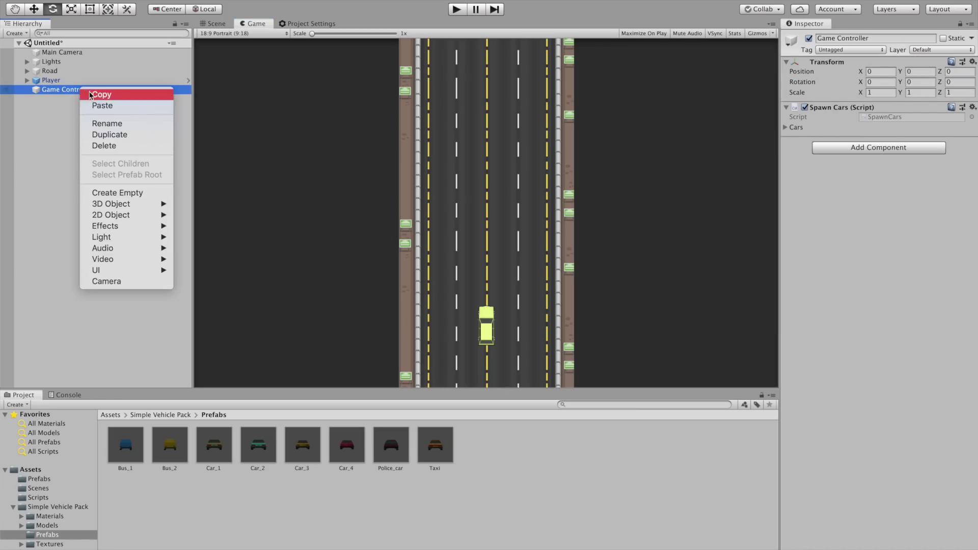
Step: Create an empty child of Game Controller with a Box Collider, named Wall
left_click(134, 193)
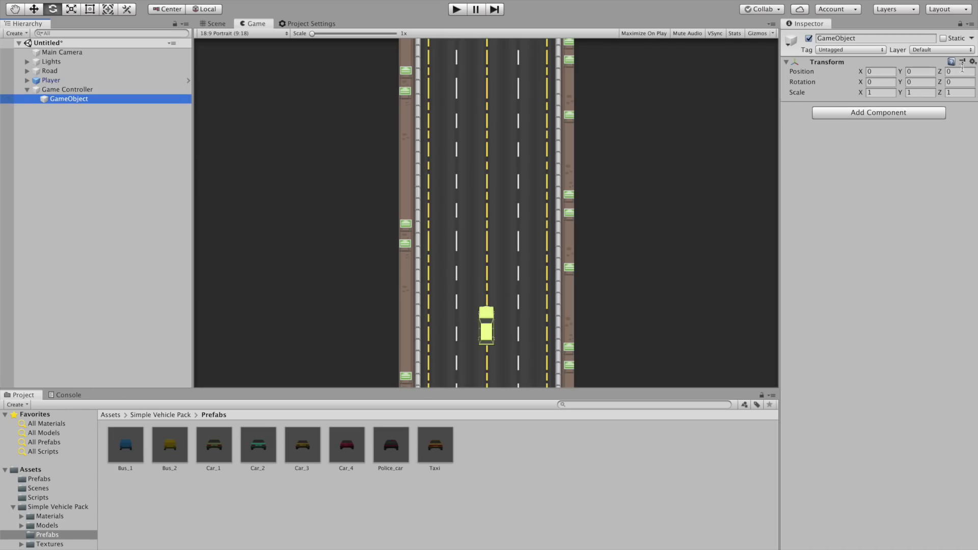
left_click(891, 114)
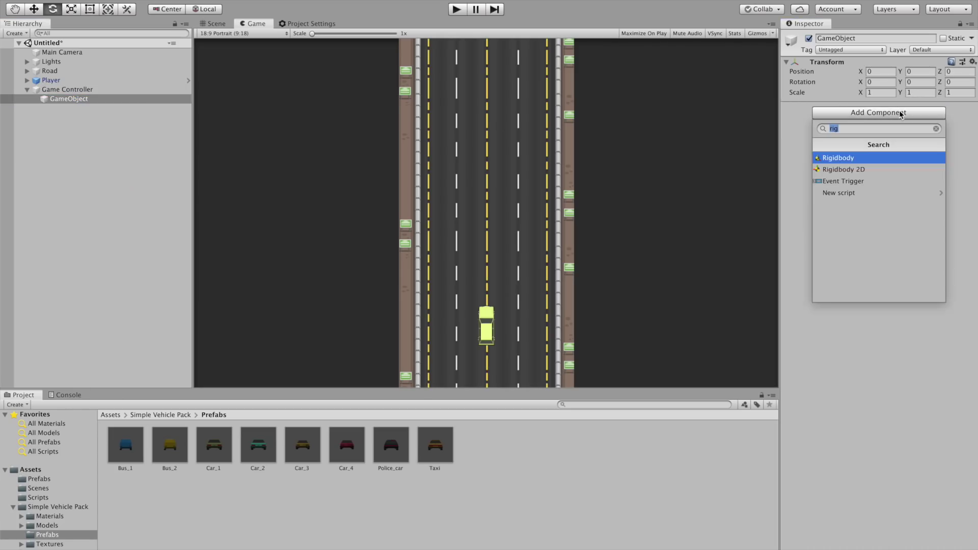
type("box")
key("Return")
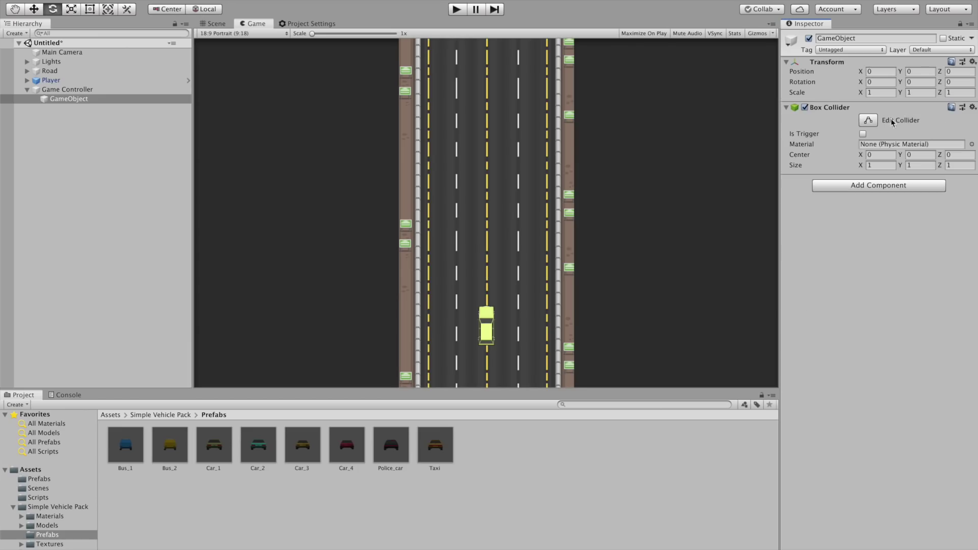
left_click(848, 38)
type("Wal")
key("Return")
Step: Move the Wall to X -2.14 and stretch its collider along the road to Size Y 10.1241
left_click(216, 34)
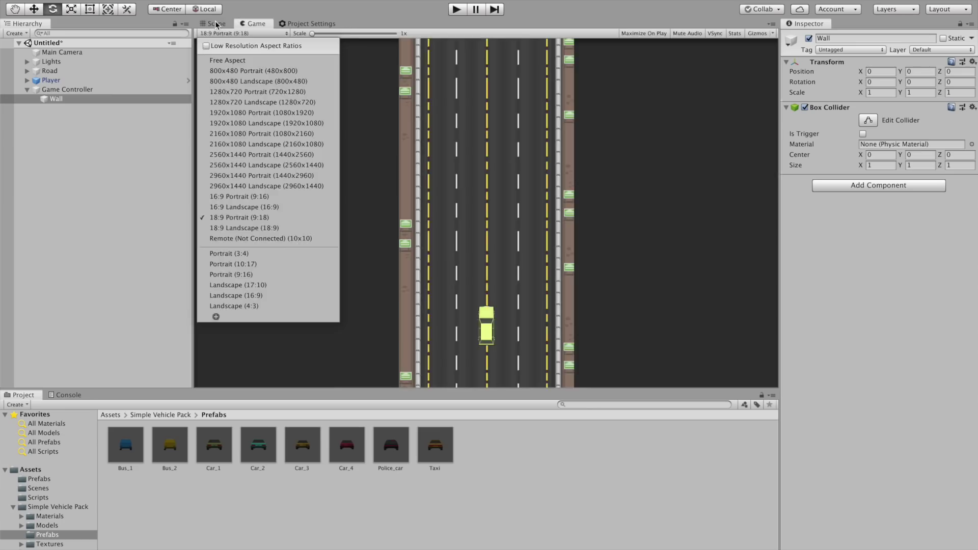
left_click(216, 24)
scroll(290, 175, "down", 3)
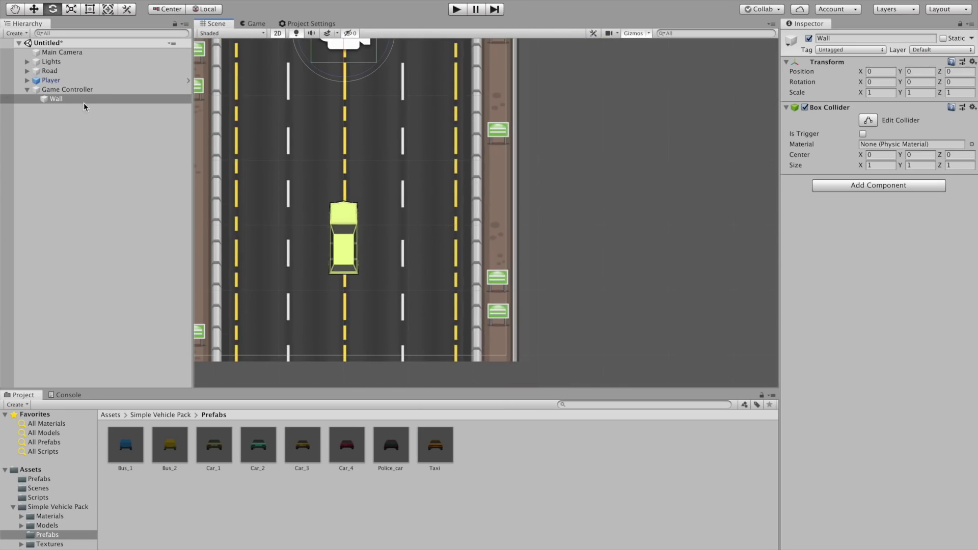
double_click(76, 99)
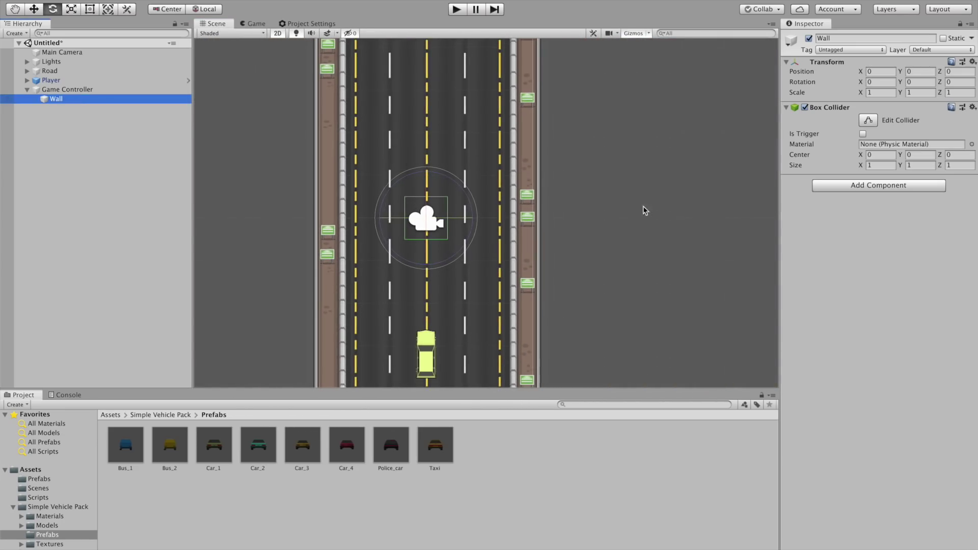
left_click_drag(860, 72, 819, 70)
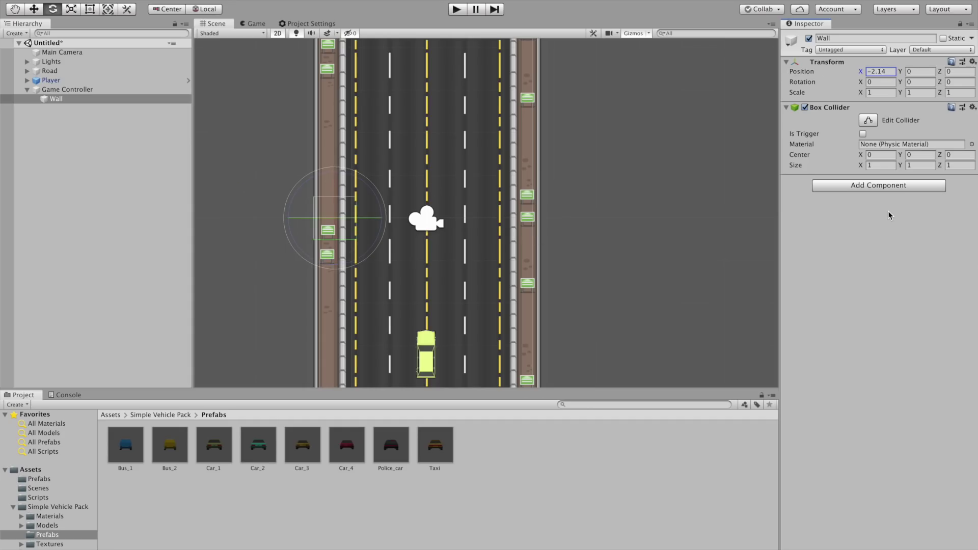
left_click(870, 126)
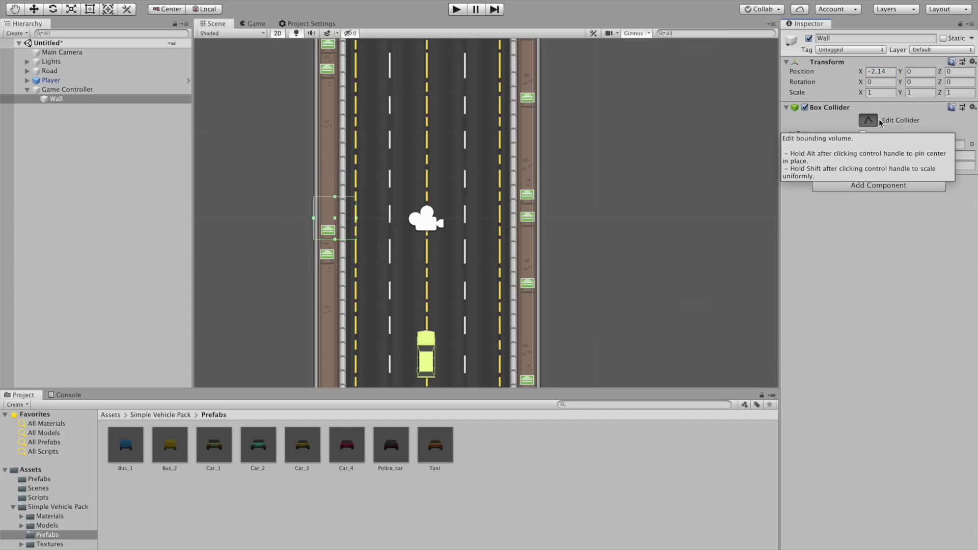
scroll(363, 206, "down", 1)
scroll(362, 205, "down", 3)
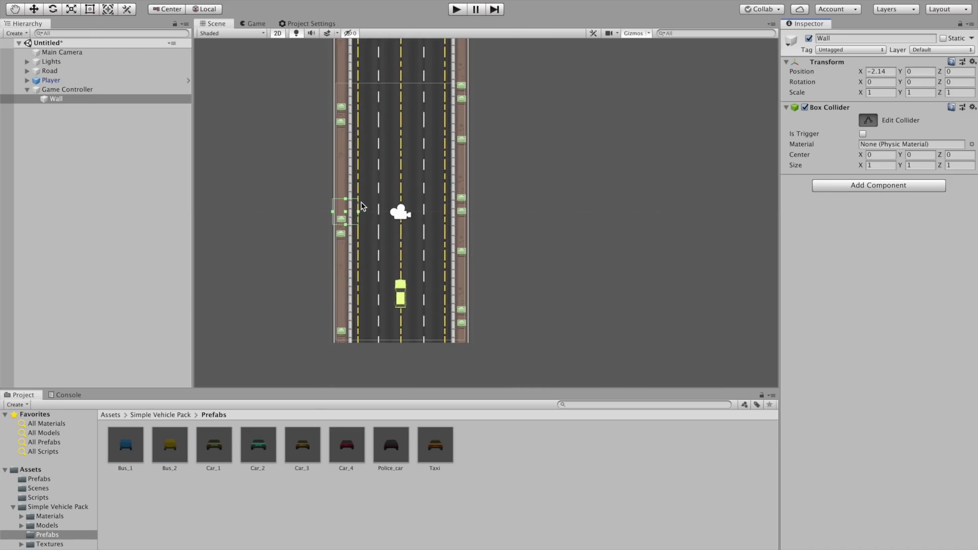
left_click_drag(345, 226, 346, 339)
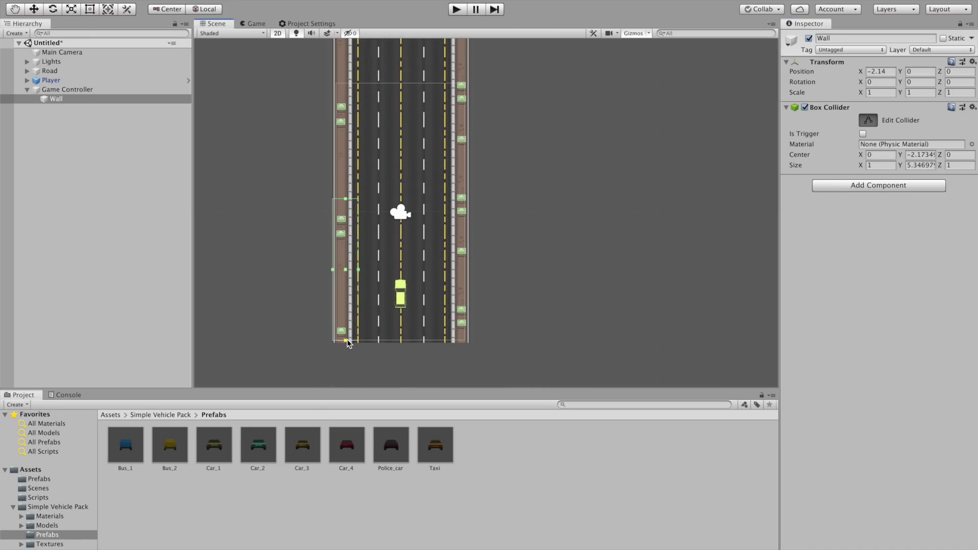
left_click_drag(345, 198, 346, 80)
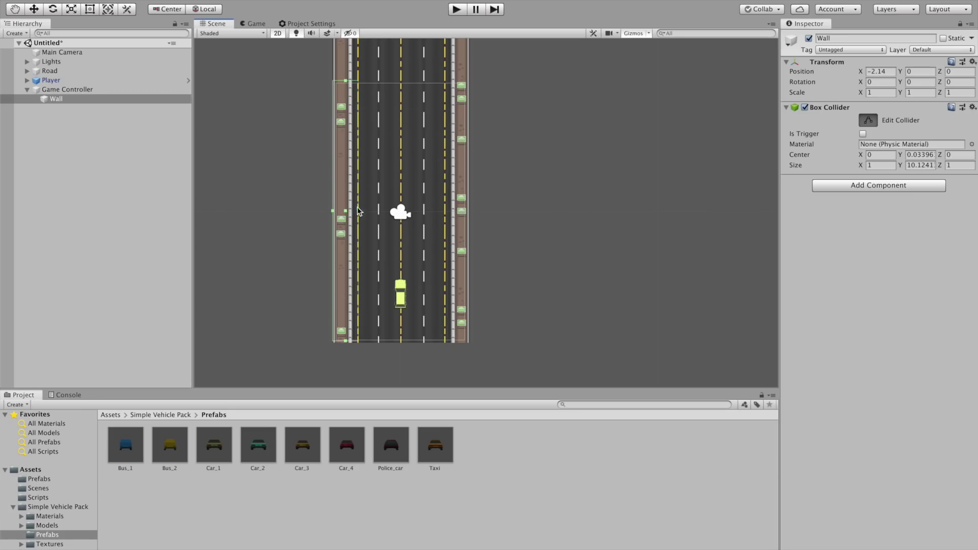
Step: Duplicate the Wall under Game Controller and place the copy at X 2.24 on the road's right edge
right_click(60, 98)
left_click(91, 141)
key("e")
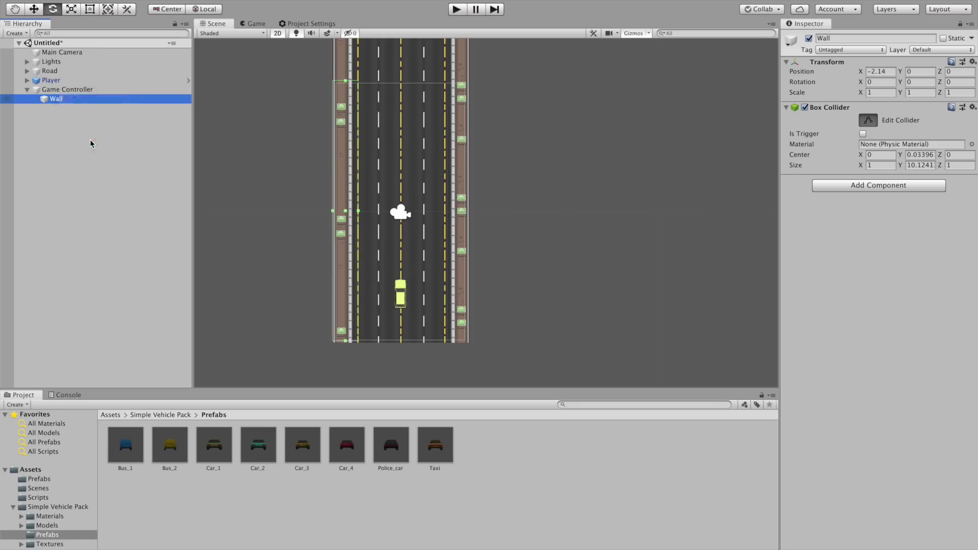
left_click(874, 37)
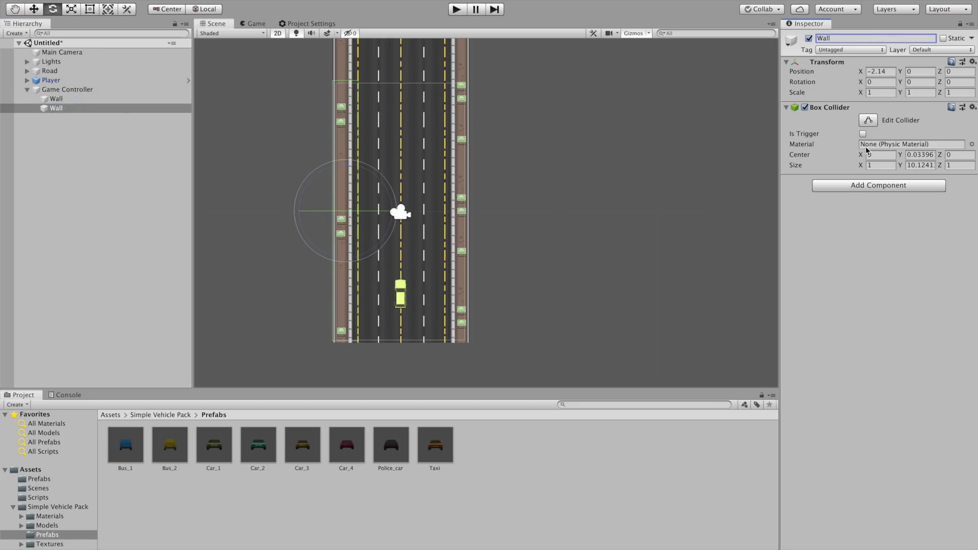
left_click_drag(861, 71, 949, 65)
left_click(895, 273)
left_click(256, 24)
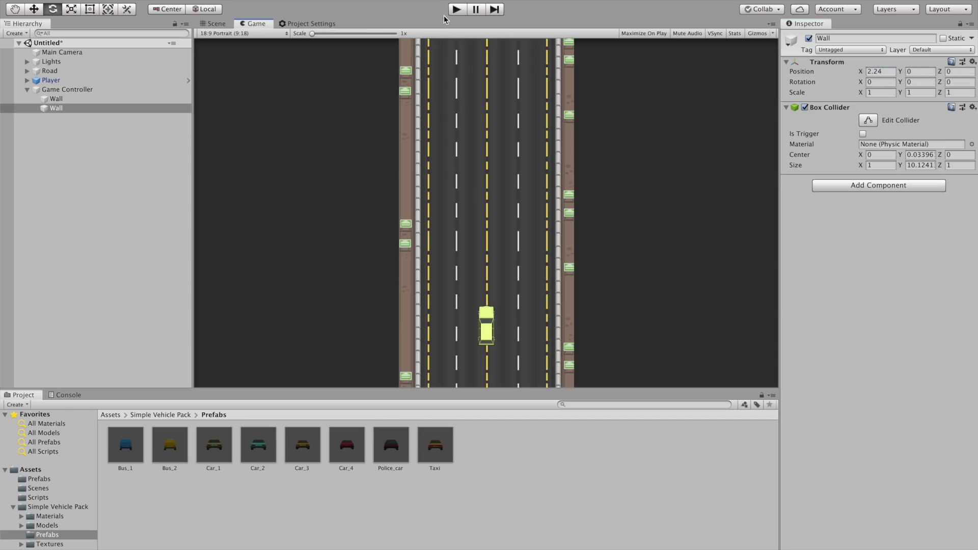
left_click(456, 10)
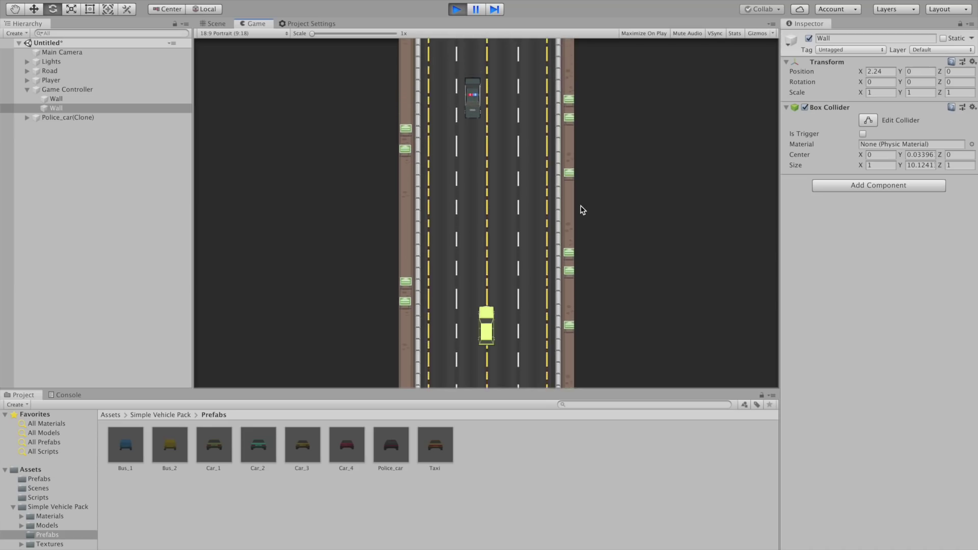
key("Left")
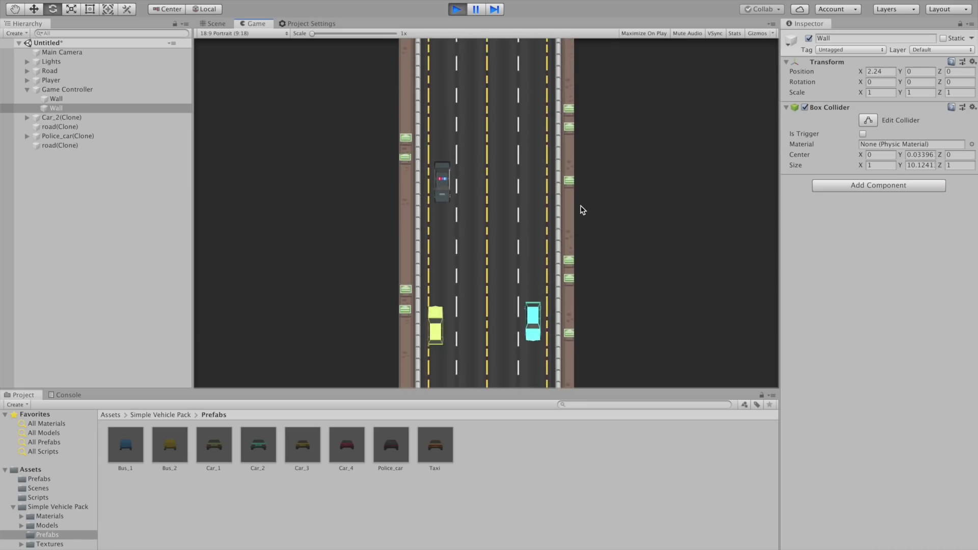
key("Right")
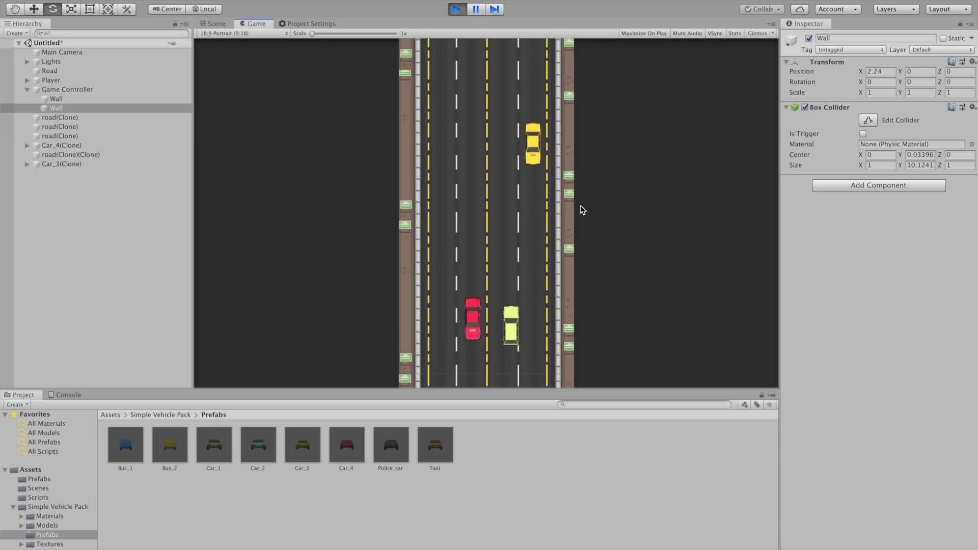
key("Right")
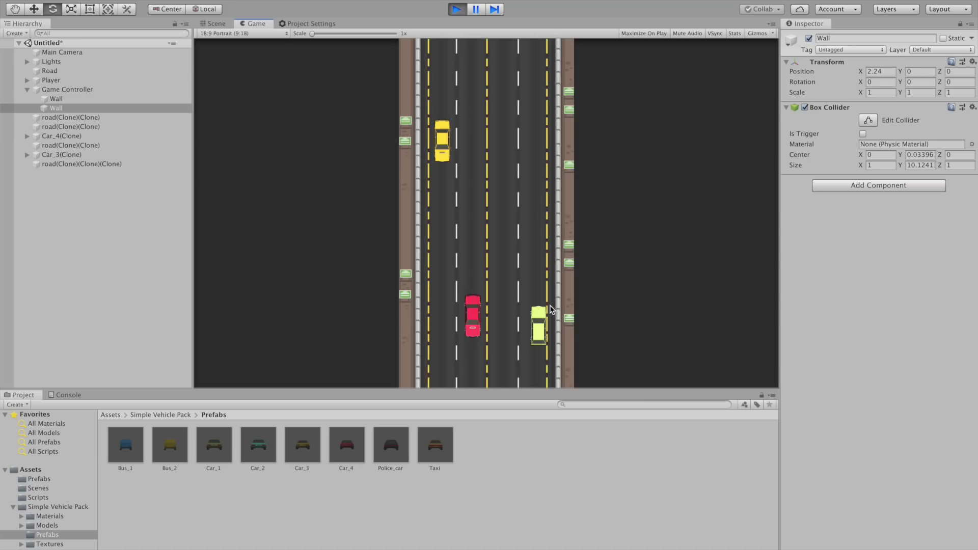
key("Left")
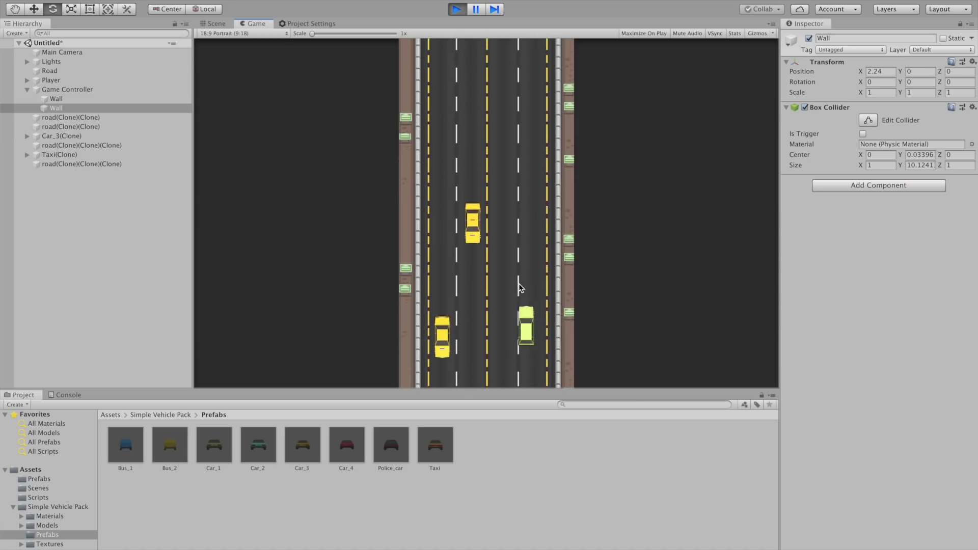
key("Left")
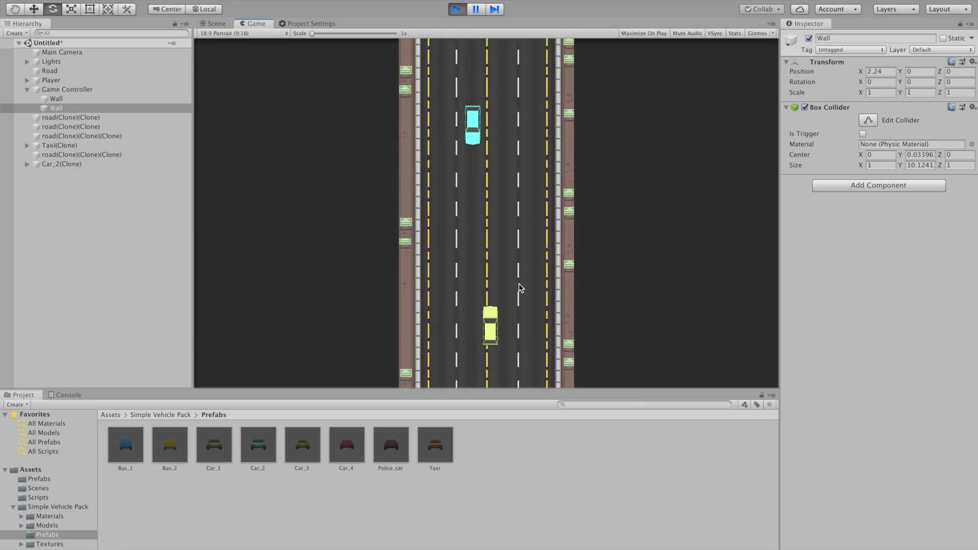
key("Right")
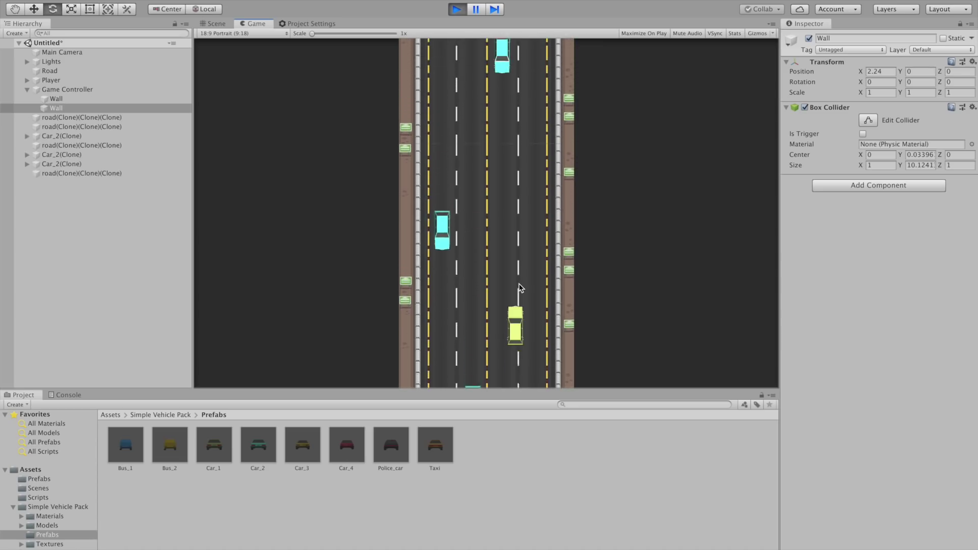
key("Right")
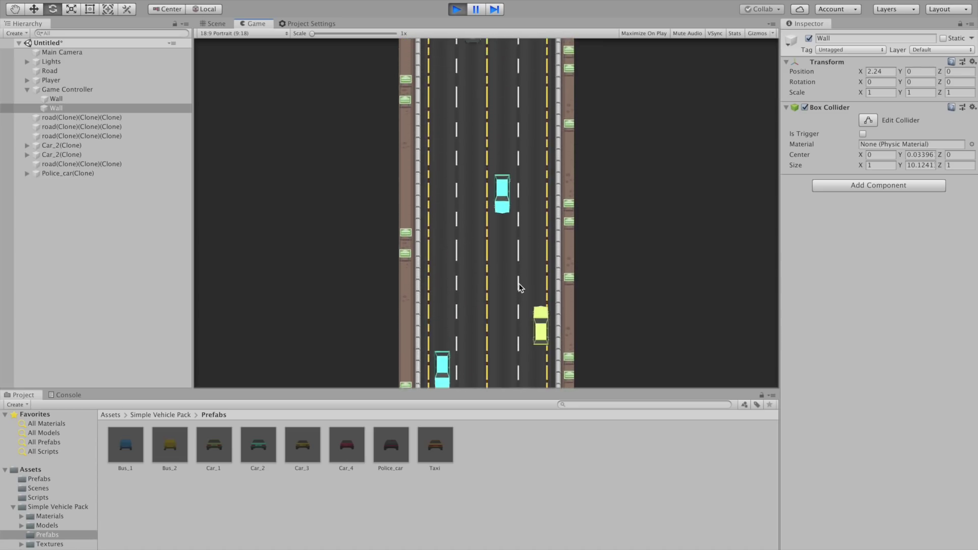
key("Left")
key("Right")
key("Left")
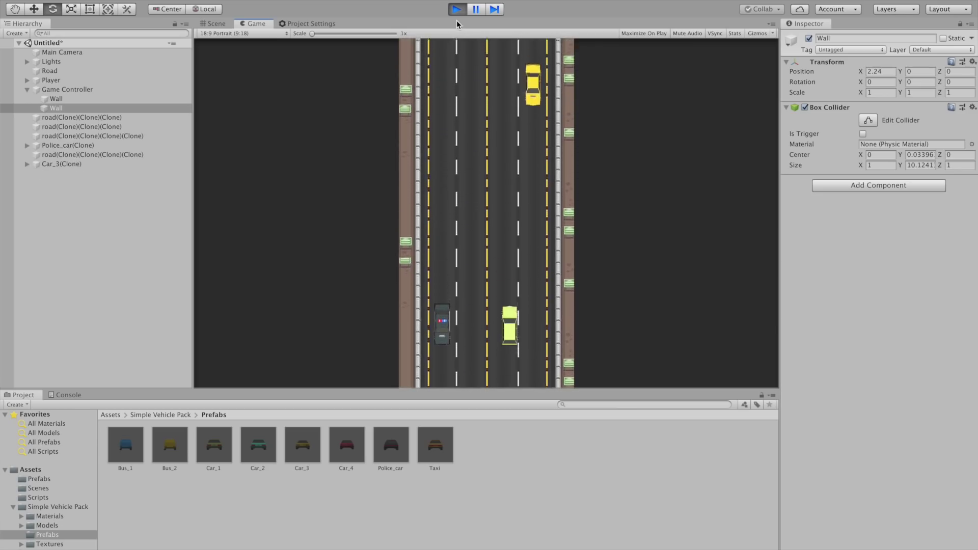
key("Right")
key("Left")
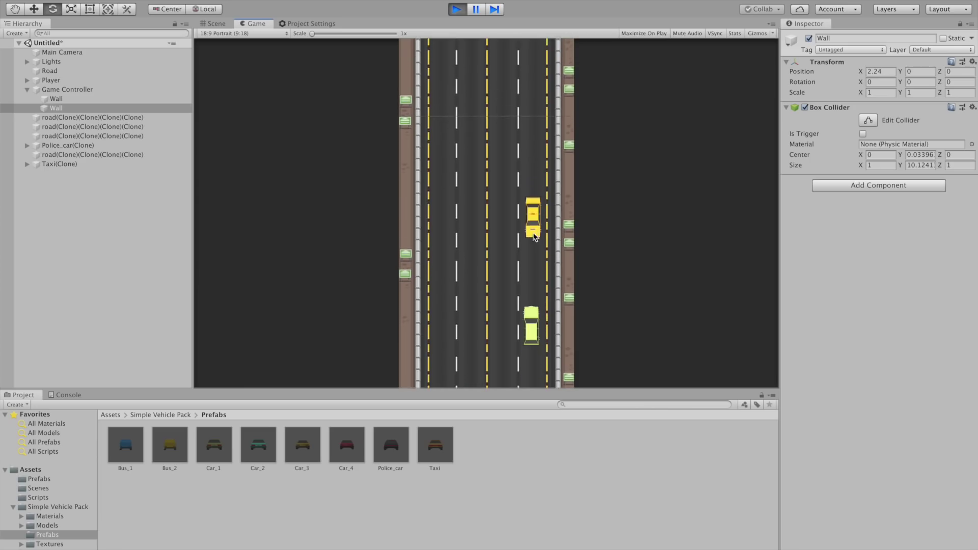
left_click(456, 9)
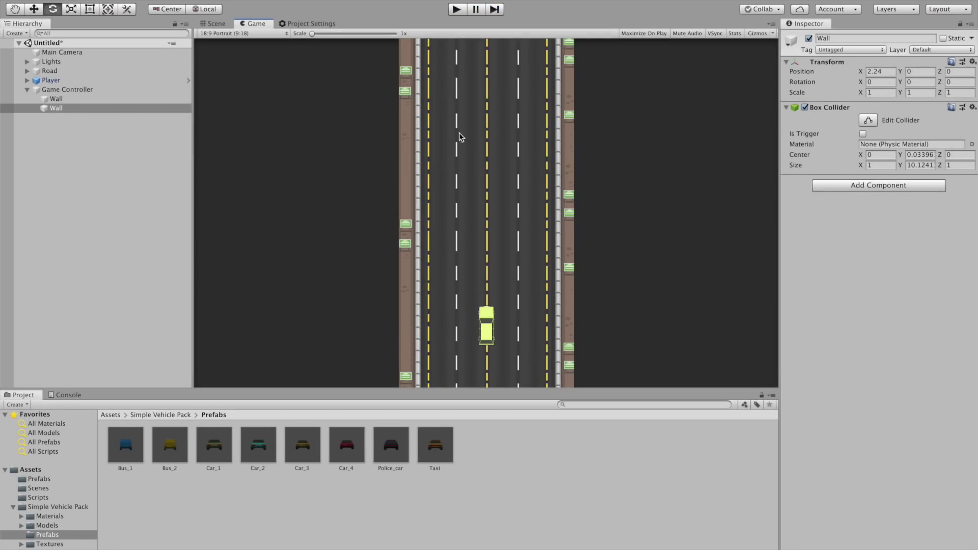
Step: Give the Car_2 prefab a Box Collider of size 1, 1, 1
left_click(259, 448)
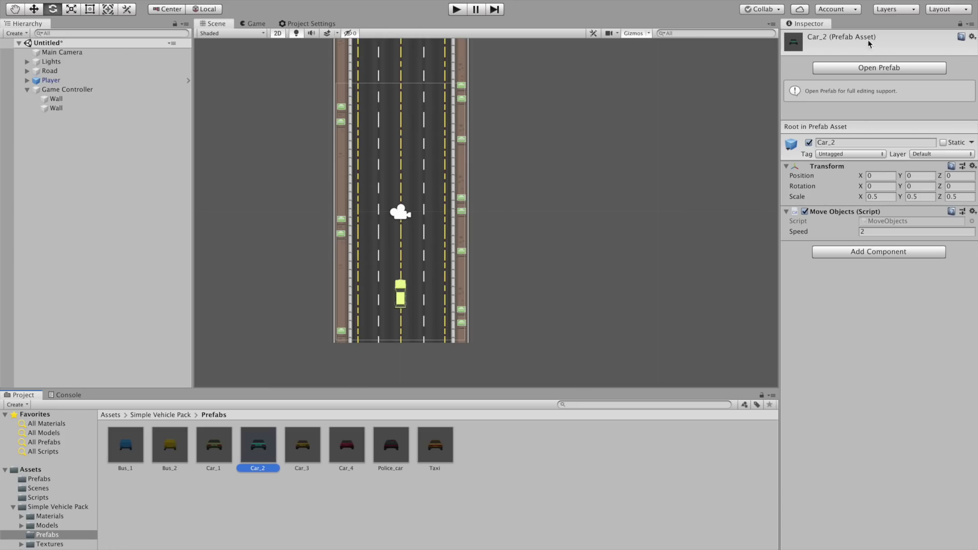
left_click(854, 252)
key("Return")
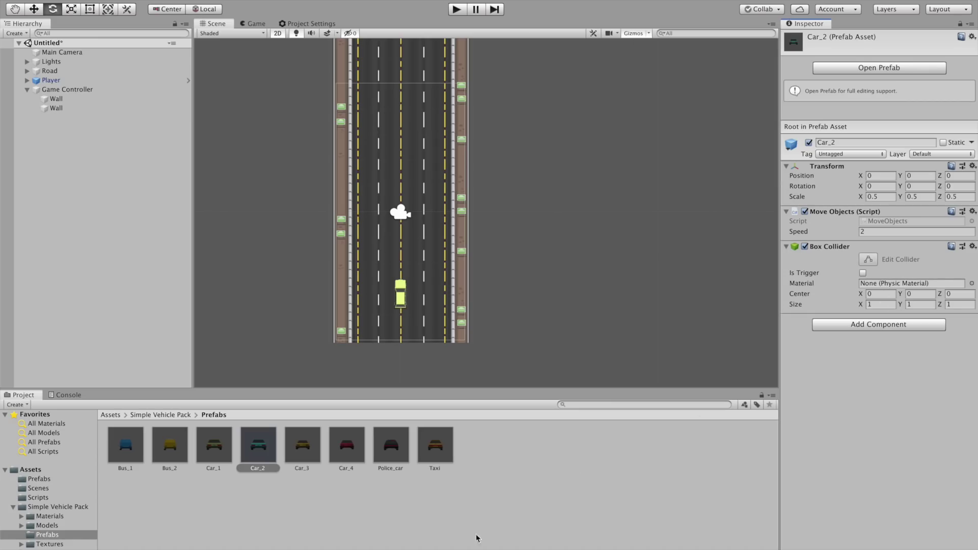
left_click_drag(263, 456, 262, 467)
left_click(895, 73)
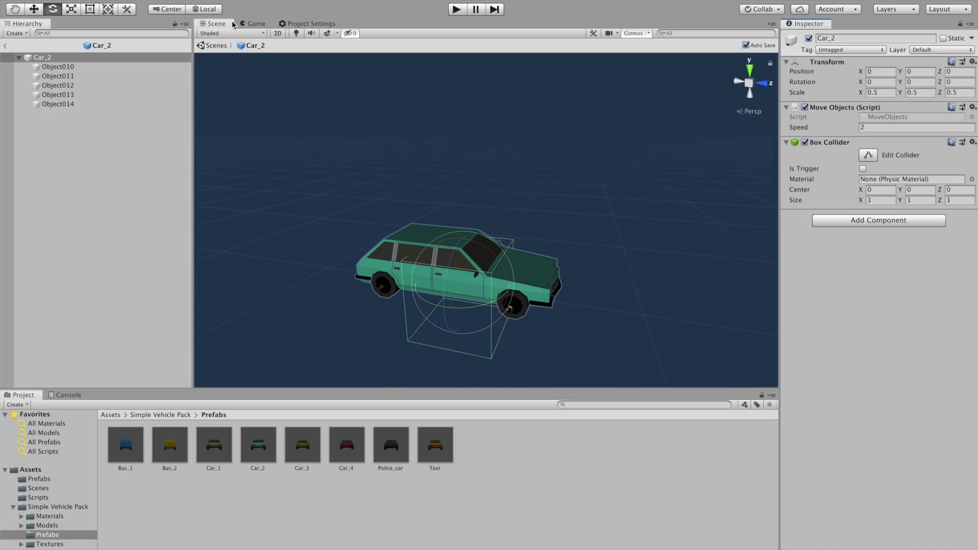
Step: Enable collider editing and fit the collider's top and bottom faces to Car_2's roof and body
mouse_move(400, 213)
left_mouse_down("alt")
mouse_move(710, 207)
mouse_move(442, 203)
left_mouse_up("alt")
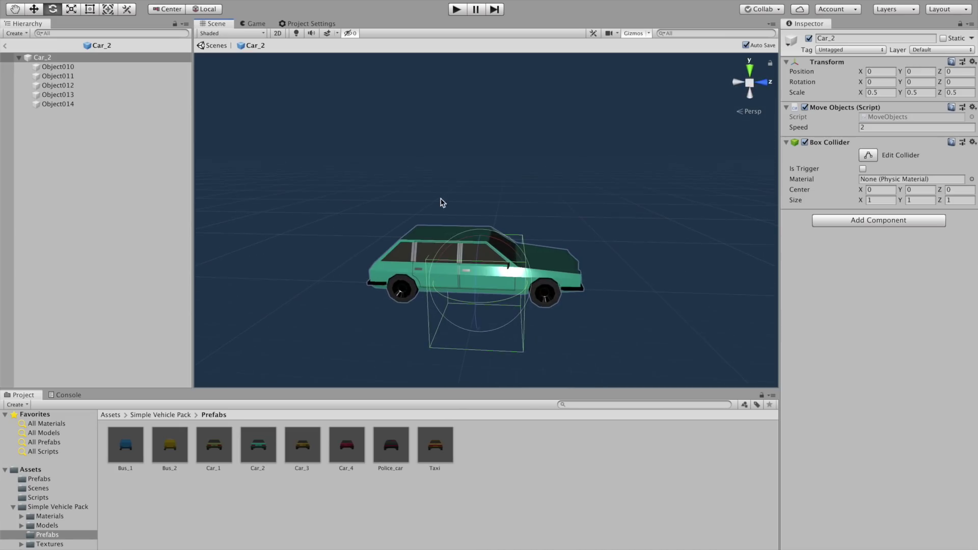
left_click(869, 156)
left_click_drag(480, 246, 480, 228)
left_click_drag(480, 325, 480, 292)
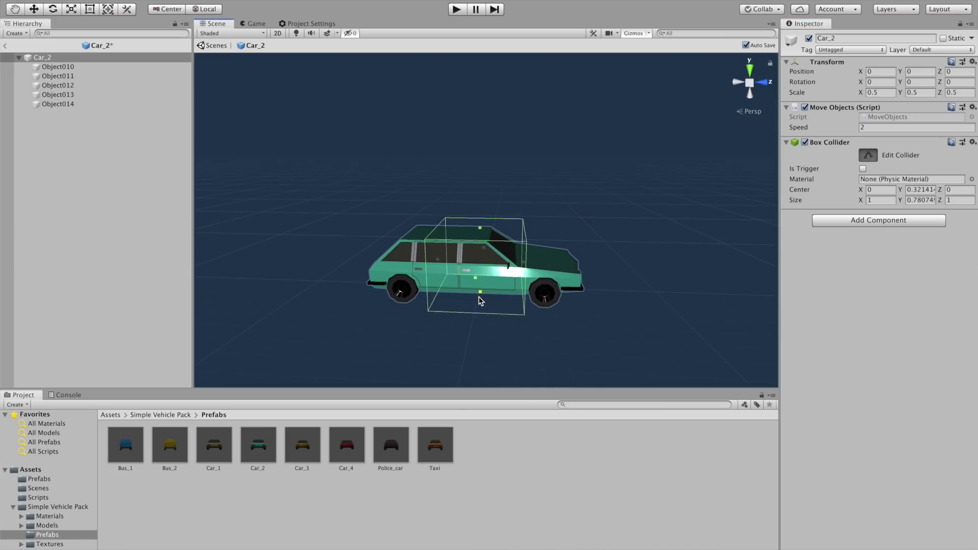
Step: Stretch the collider's front and rear faces to the car's ends, about 1 × 0.79 × 2.28
left_click(748, 68)
left_click_drag(551, 255, 552, 295)
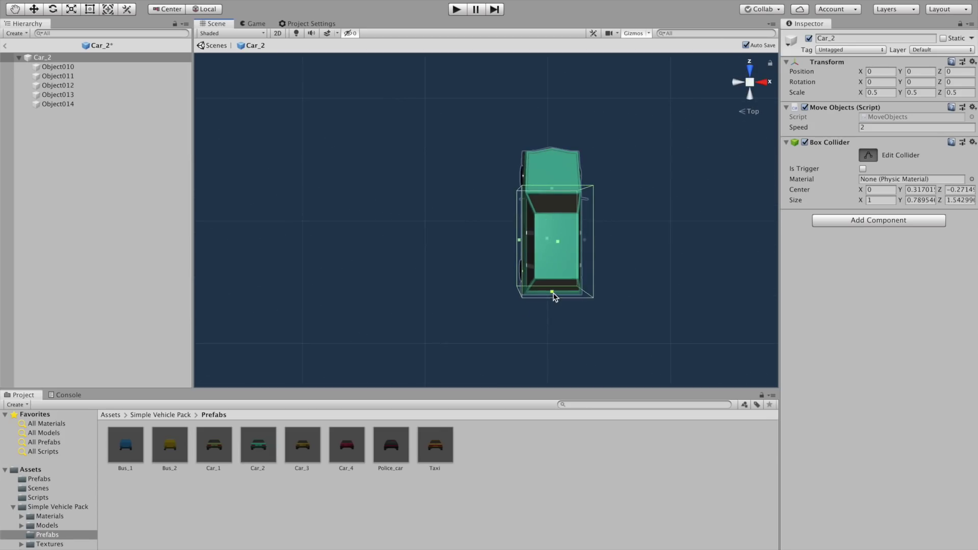
left_click_drag(552, 188, 552, 140)
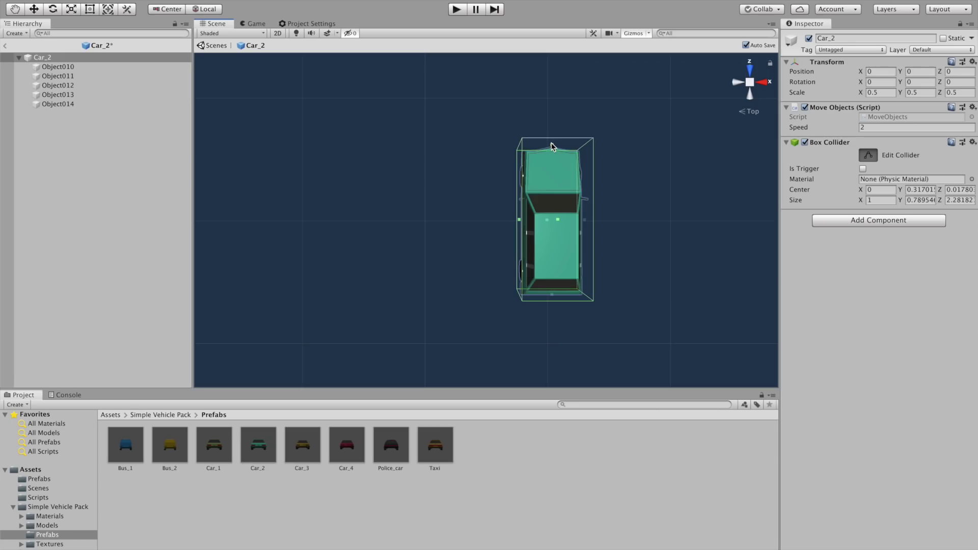
left_click(736, 83)
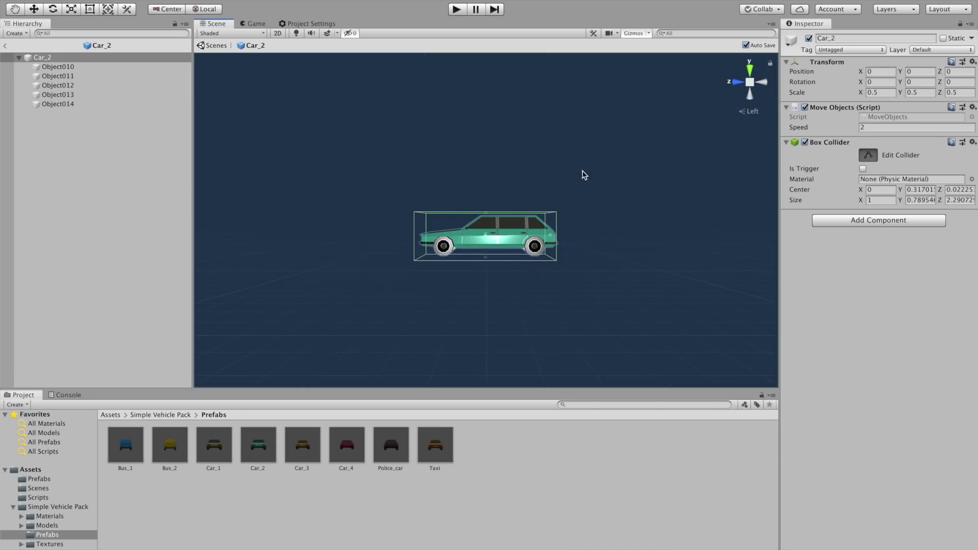
left_click_drag(421, 237, 422, 237)
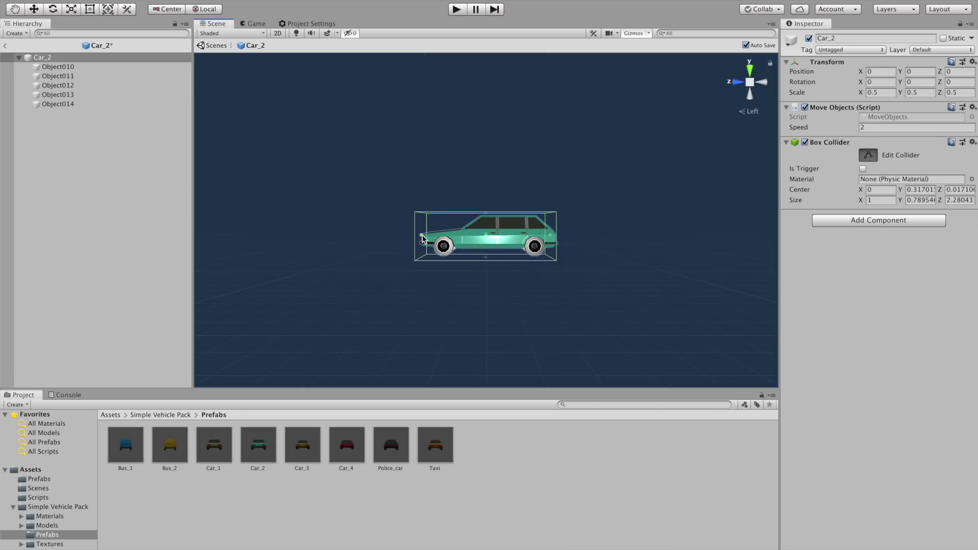
left_click(738, 83)
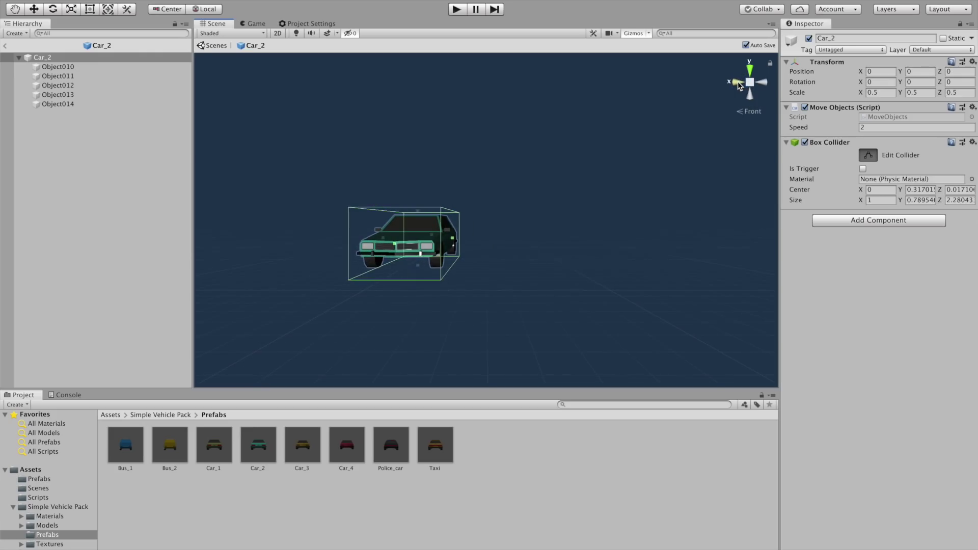
left_click(750, 95)
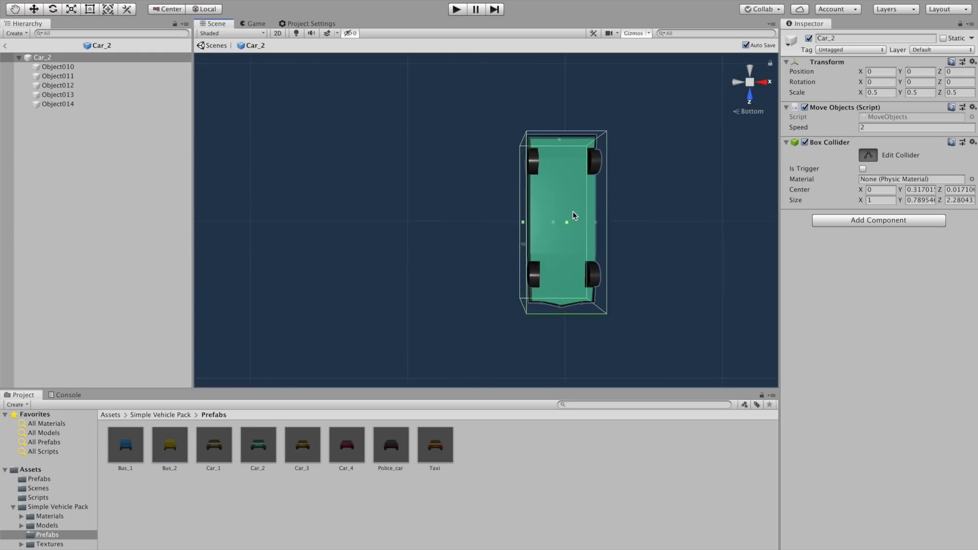
left_click(596, 240)
mouse_move(596, 239)
left_mouse_down("alt")
mouse_move(673, 268)
mouse_move(629, 297)
left_mouse_up("alt")
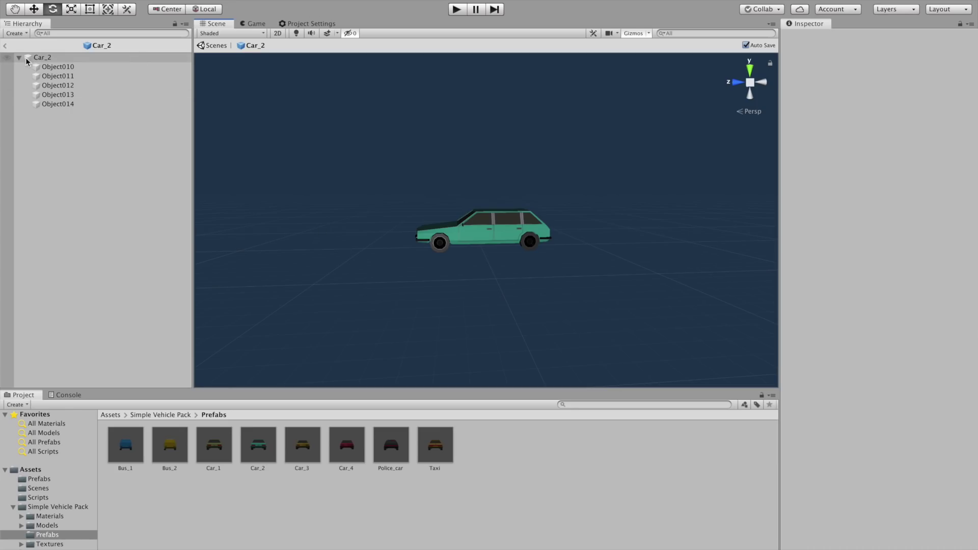
Step: Leave prefab mode and copy the Box Collider component from the Car_2 prefab
left_click(213, 46)
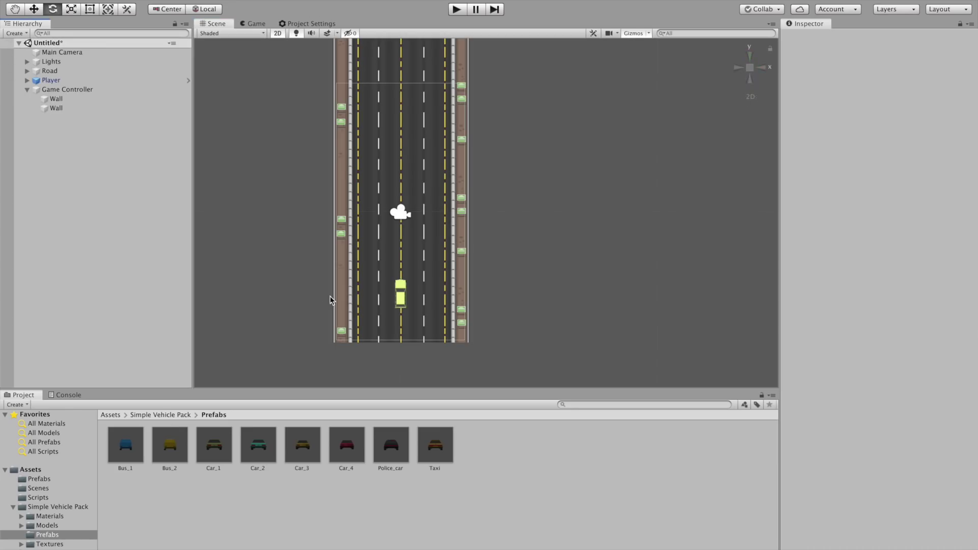
left_click(256, 434)
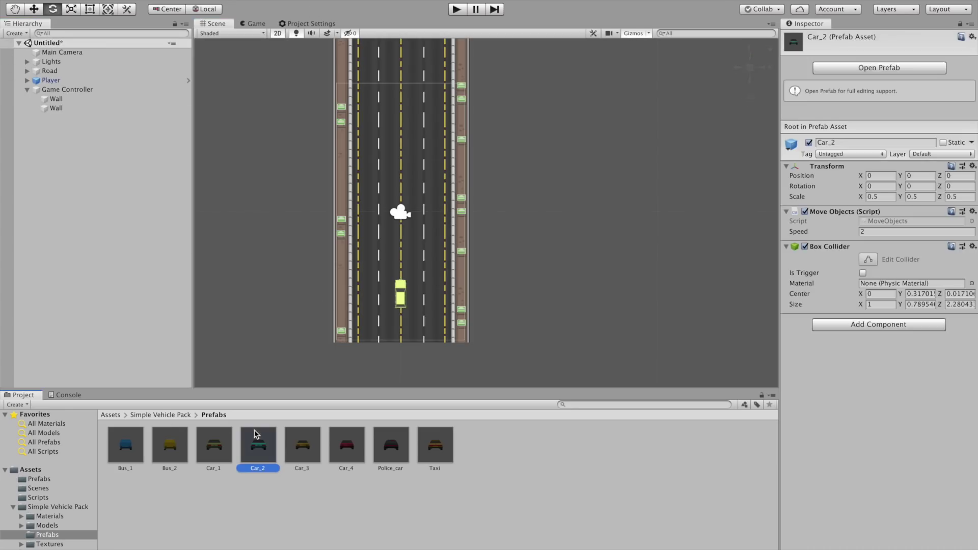
left_click(976, 249)
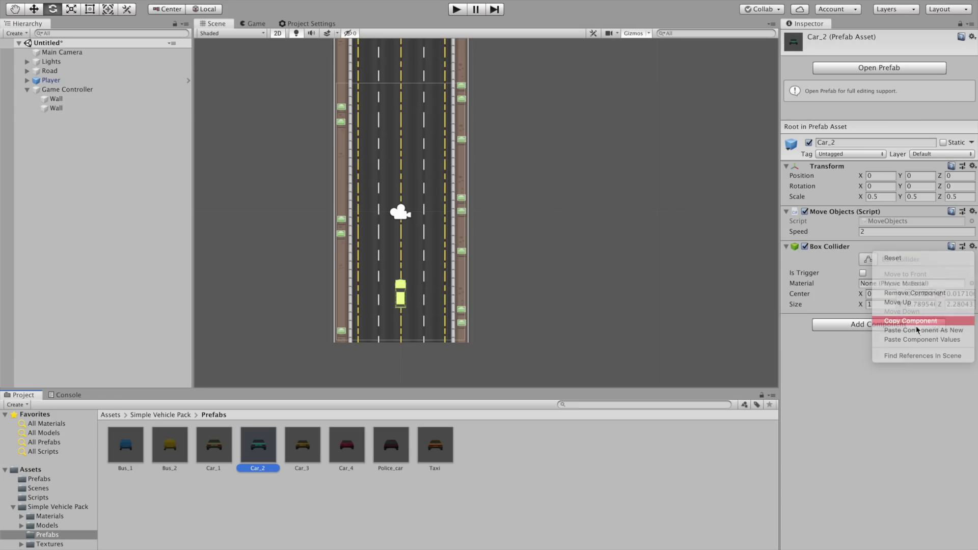
left_click(935, 322)
Step: Paste the box collider as a new component onto Car_3, Car_4, Police_car and Taxi
left_click(295, 451)
left_click(434, 445, "shift")
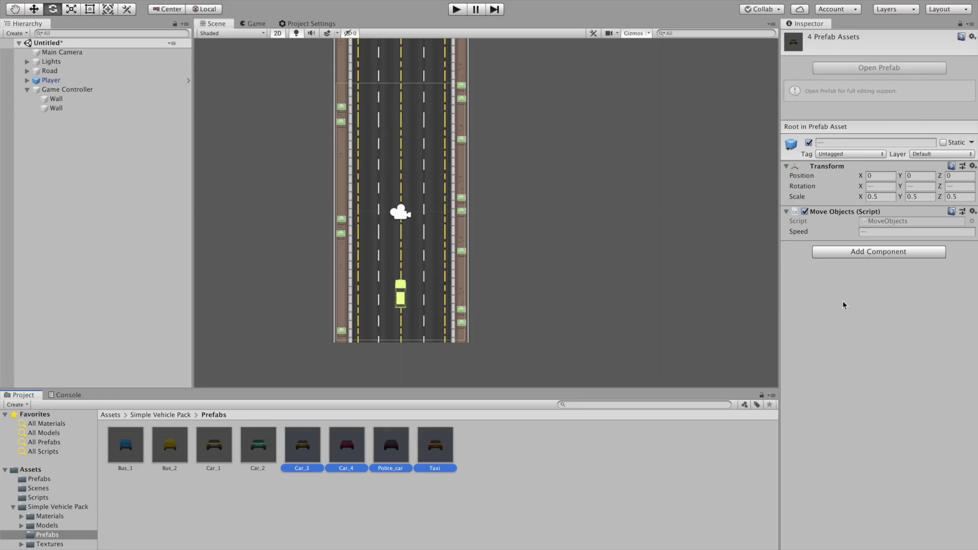
left_click(972, 211)
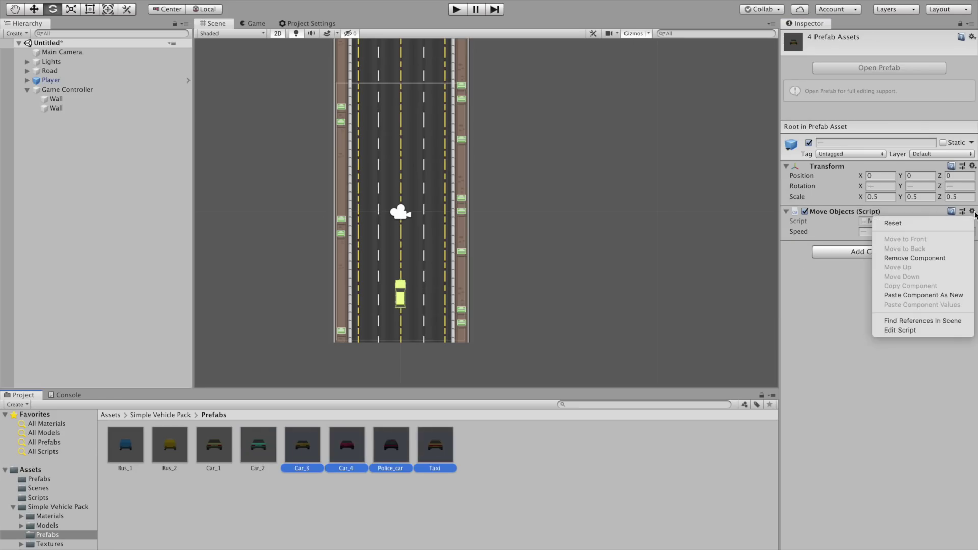
left_click(942, 300)
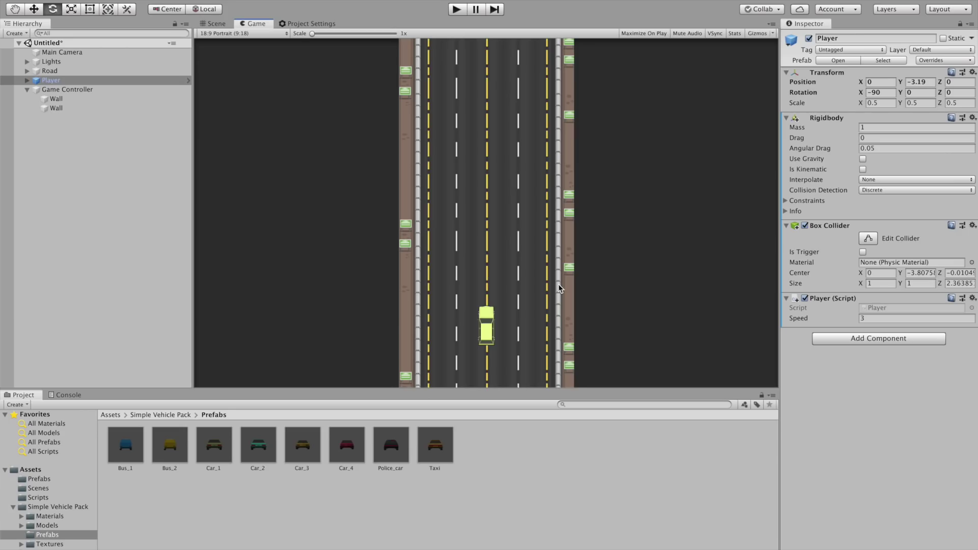
left_click(258, 445)
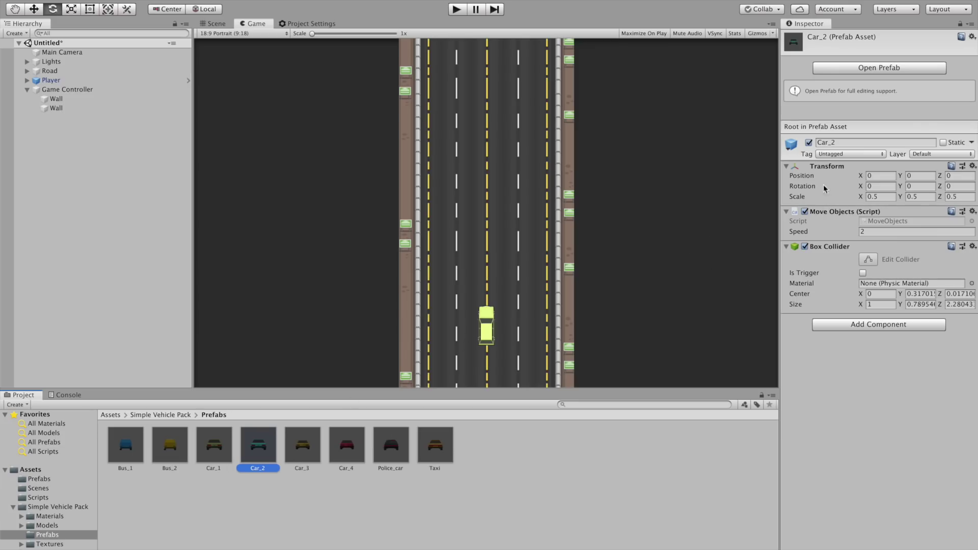
Step: Create a new tag named Car in the tag manager
left_click(829, 156)
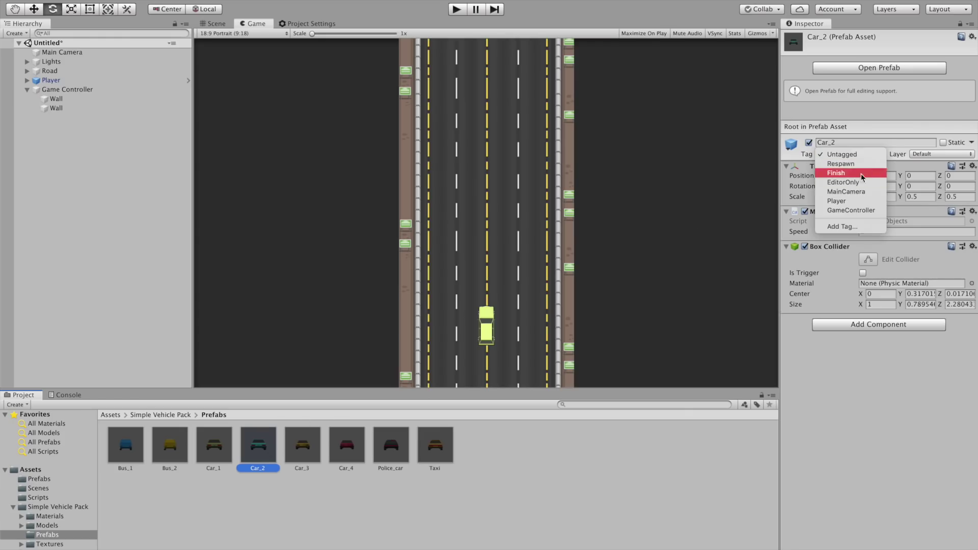
left_click(850, 227)
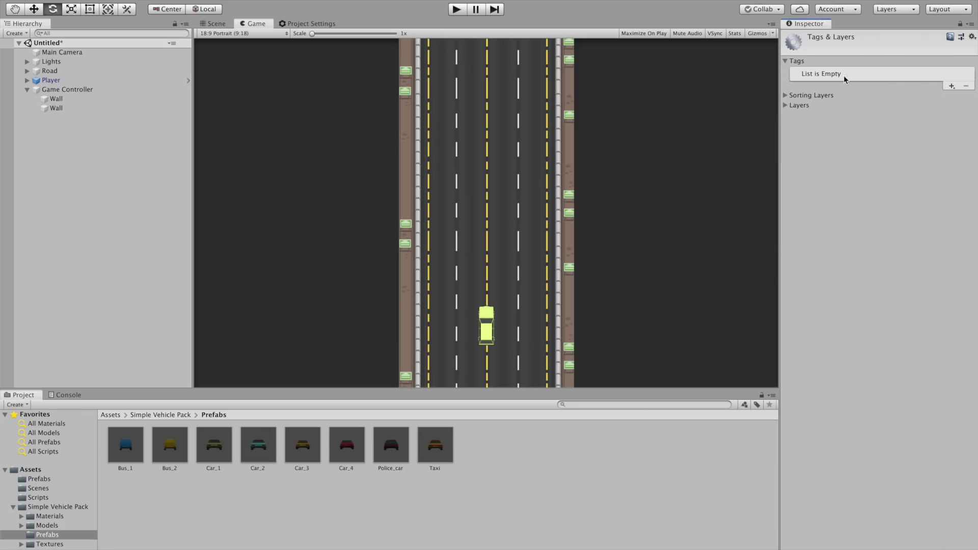
left_click(951, 88)
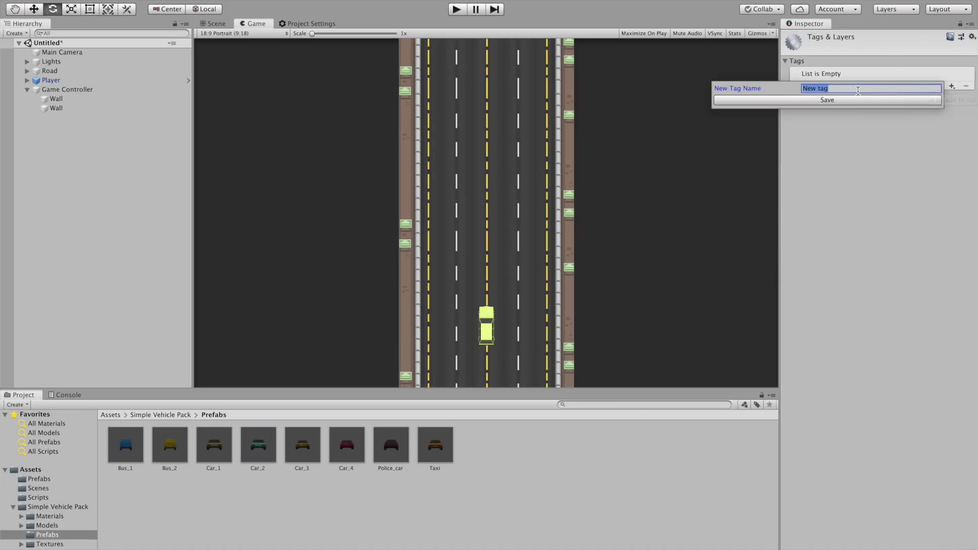
type("Car")
key("Return")
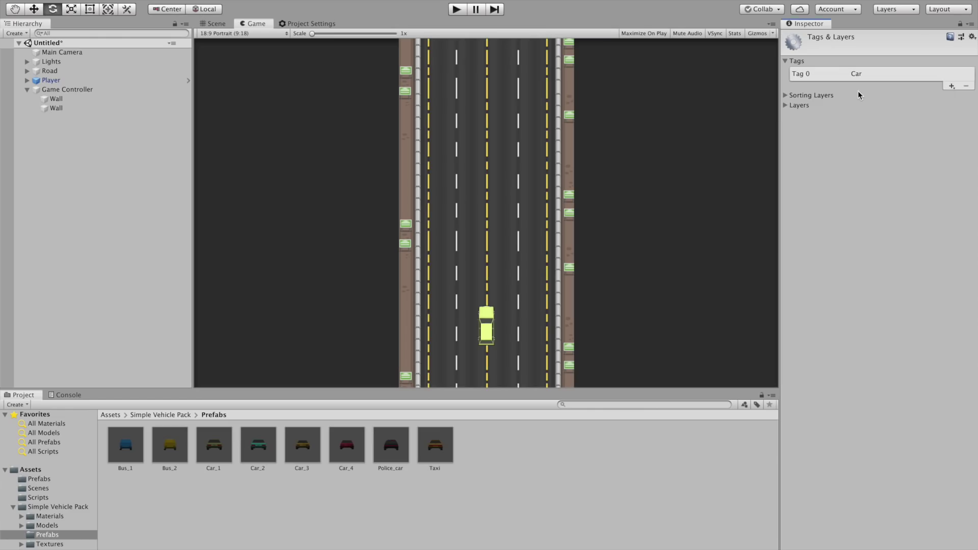
Step: Tag the five car prefabs, Car_2 through Taxi, as Car, dismissing the save prompt
left_click(257, 446)
left_click(435, 447)
left_click(257, 446, "shift")
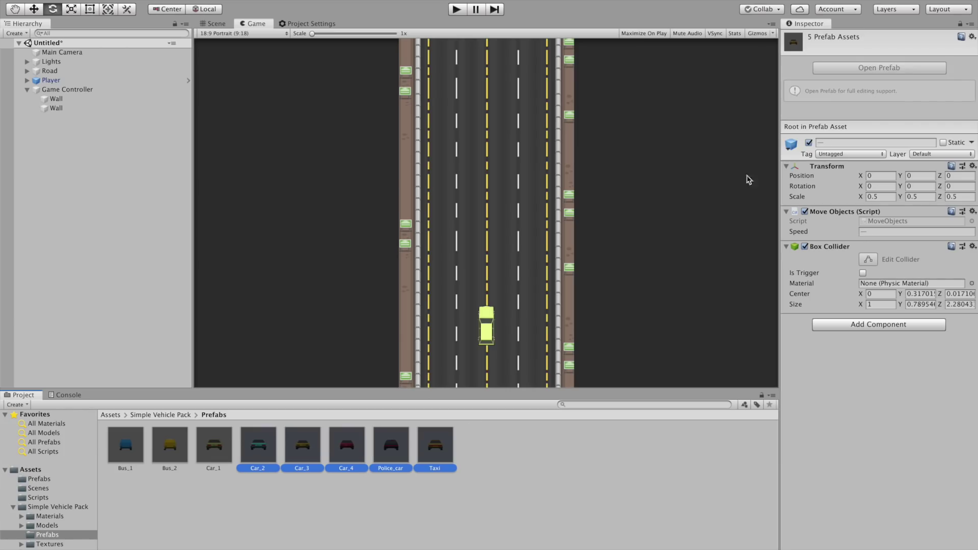
left_click(833, 155)
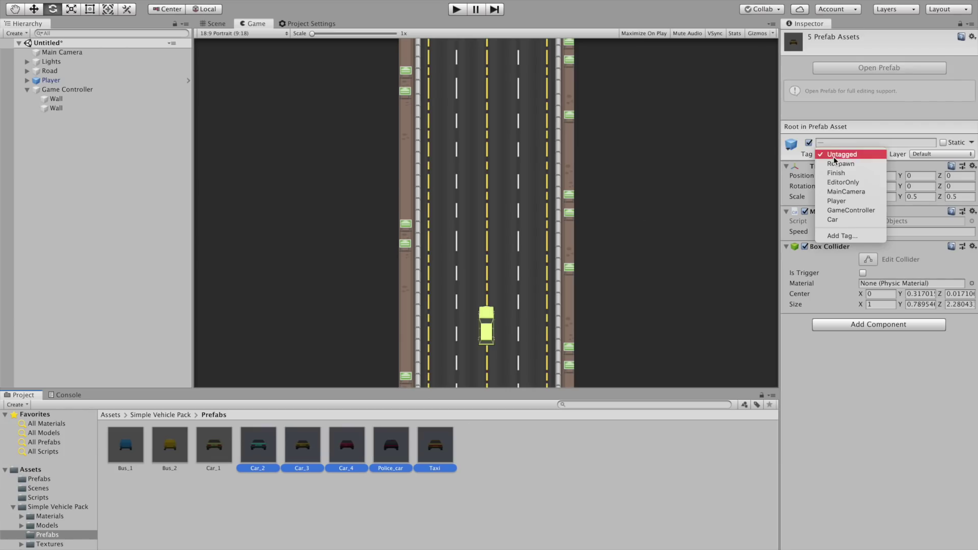
left_click(850, 220)
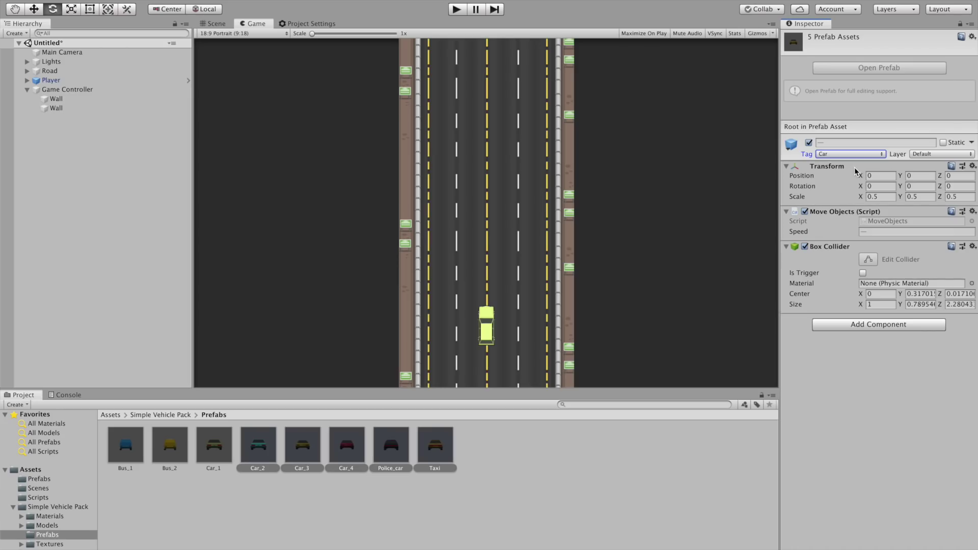
key("ctrl+s")
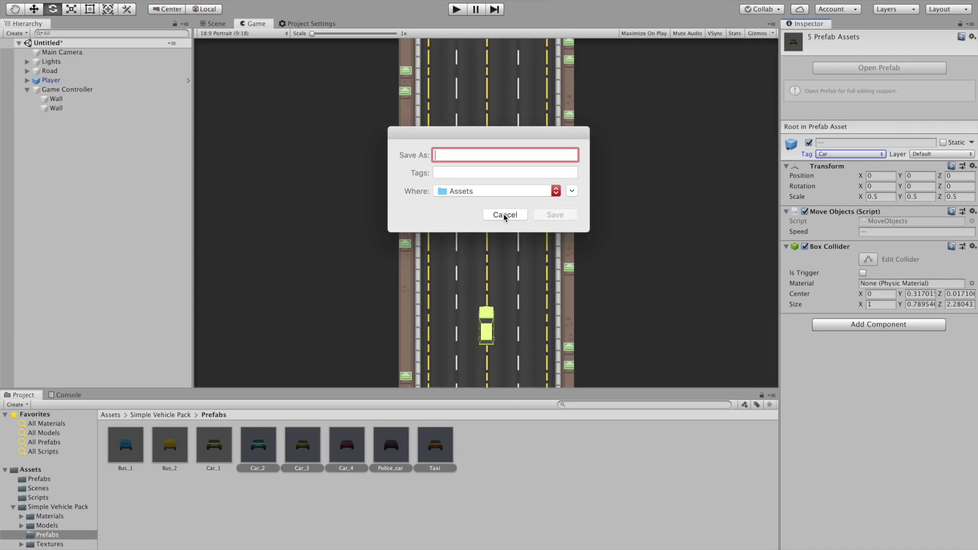
left_click(505, 216)
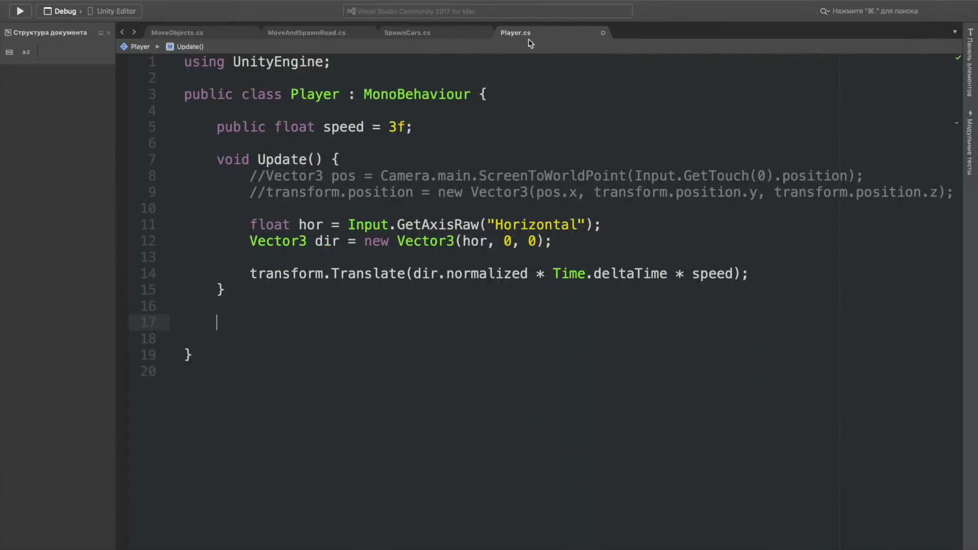
Step: Insert an OnCollisionStay method stub in Player.cs
type("void Onc")
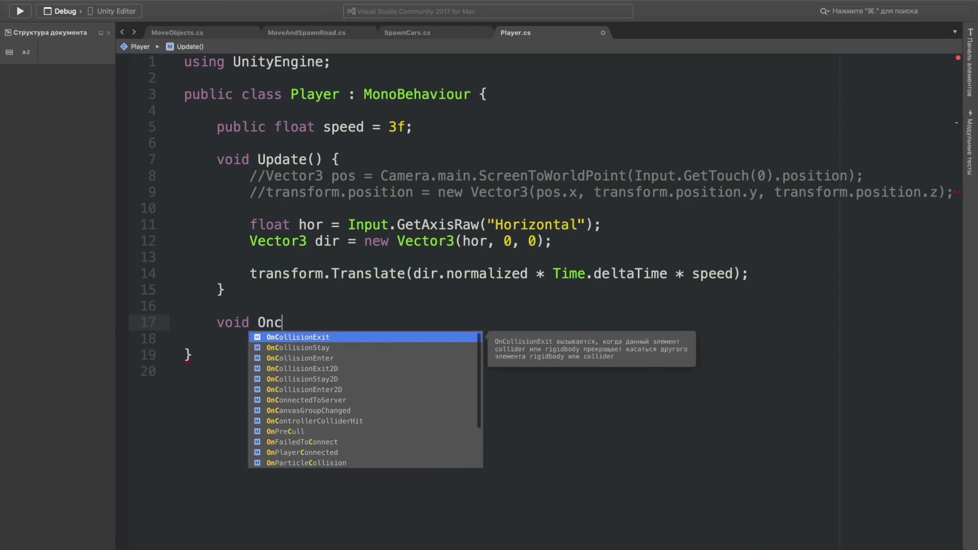
key("Down")
key("Return")
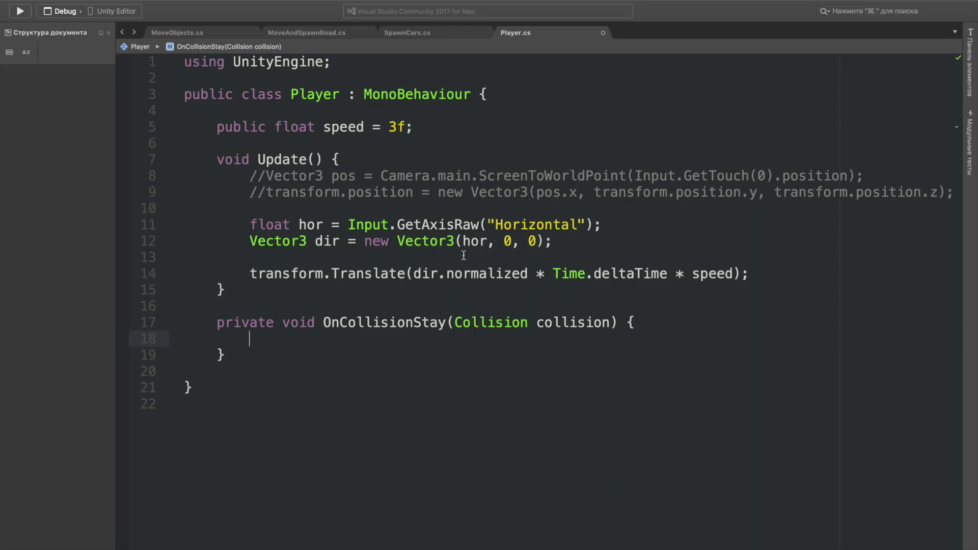
key("super+Tab")
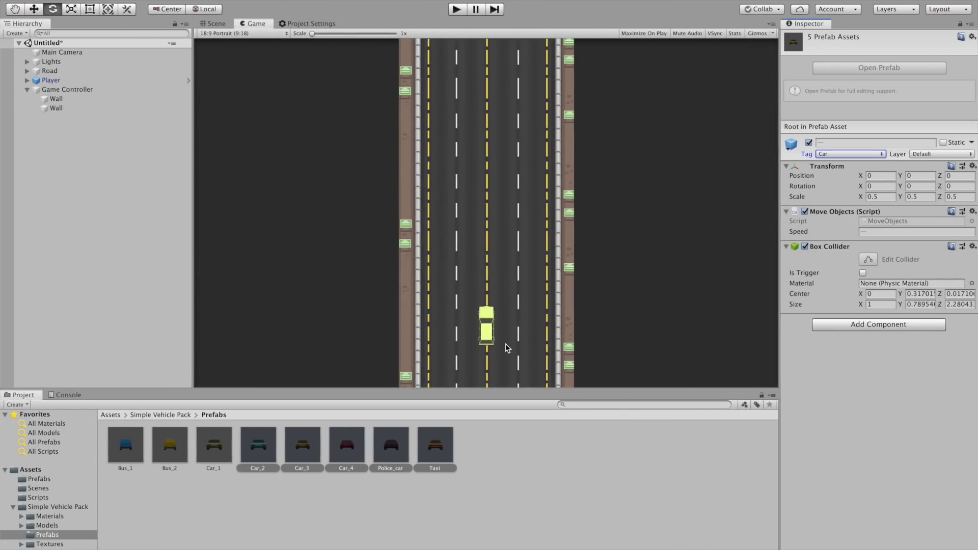
key("super+Tab")
Step: Write the condition if(collision.gameObject.CompareTag("Car")) inside OnCollisionStay
type("if(coll")
key("Return")
type(".g")
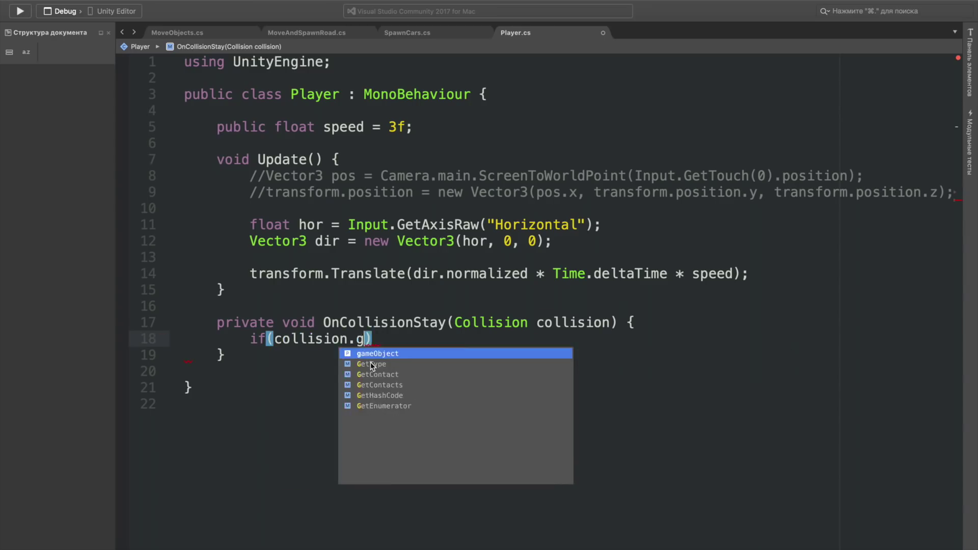
key("Return")
type(".c")
key("Return")
type("(\"Car")
left_click(603, 352)
key("Up")
key("Up")
key("Down")
key("Return")
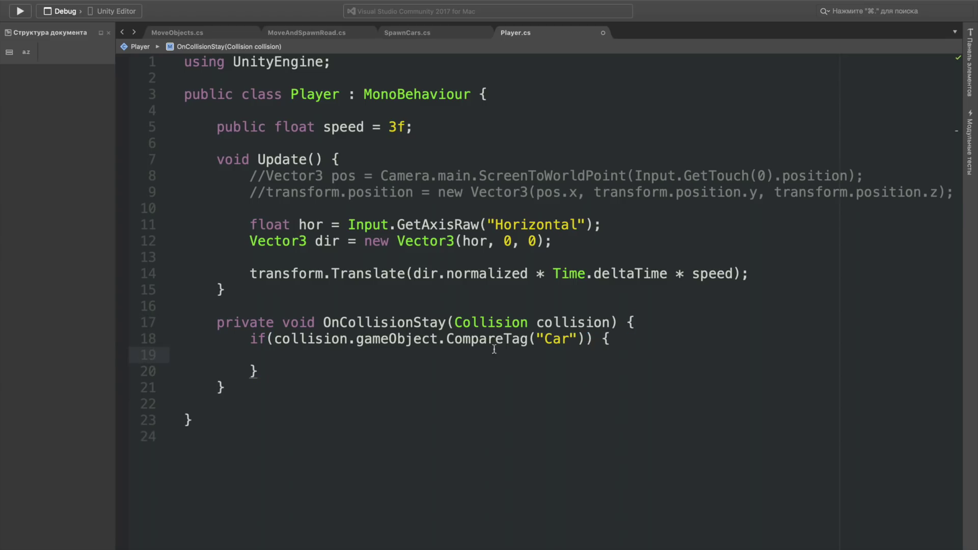
mouse_move(489, 347)
double_click(560, 338)
left_click(513, 349)
Step: Add Destroy(gameObject); inside the if block
type("D")
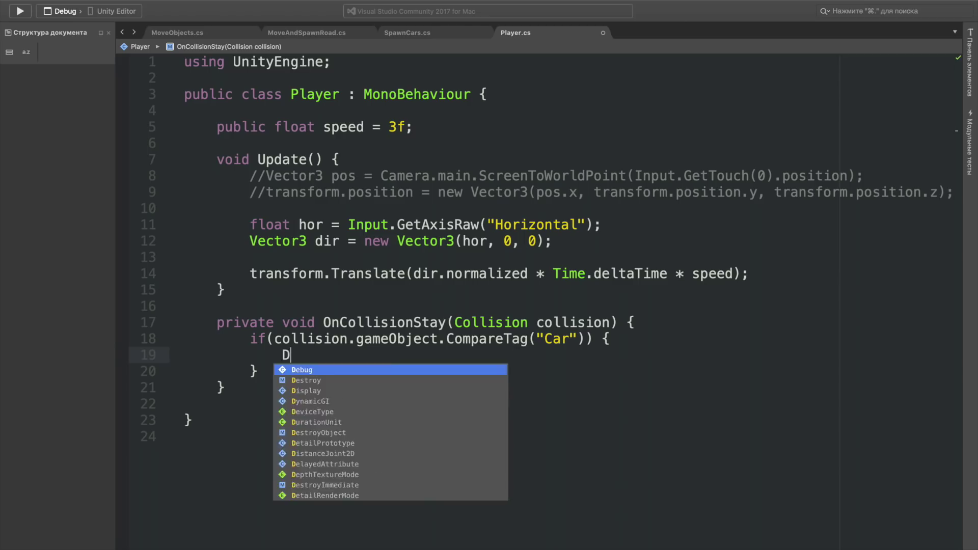
type("es")
key("Return")
type("(")
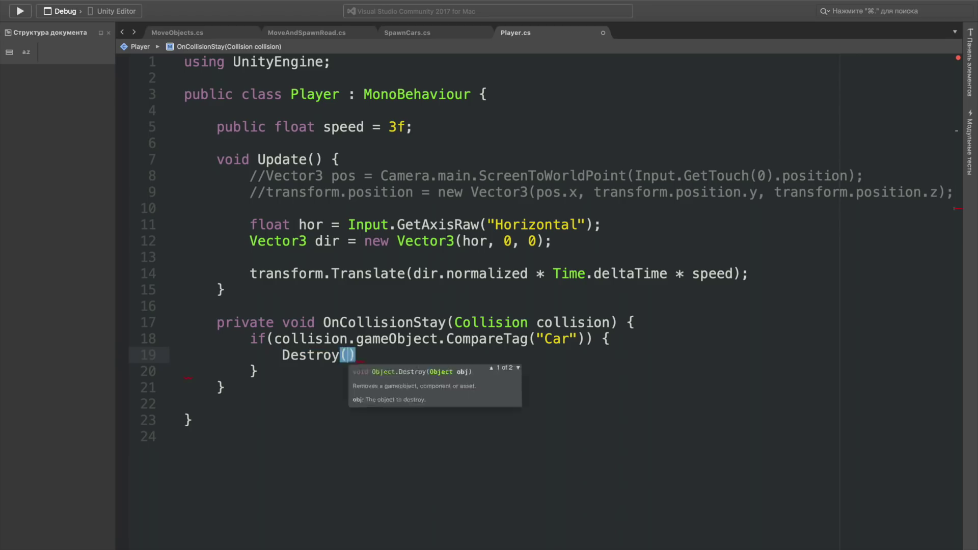
key("BackSpace")
type("ga")
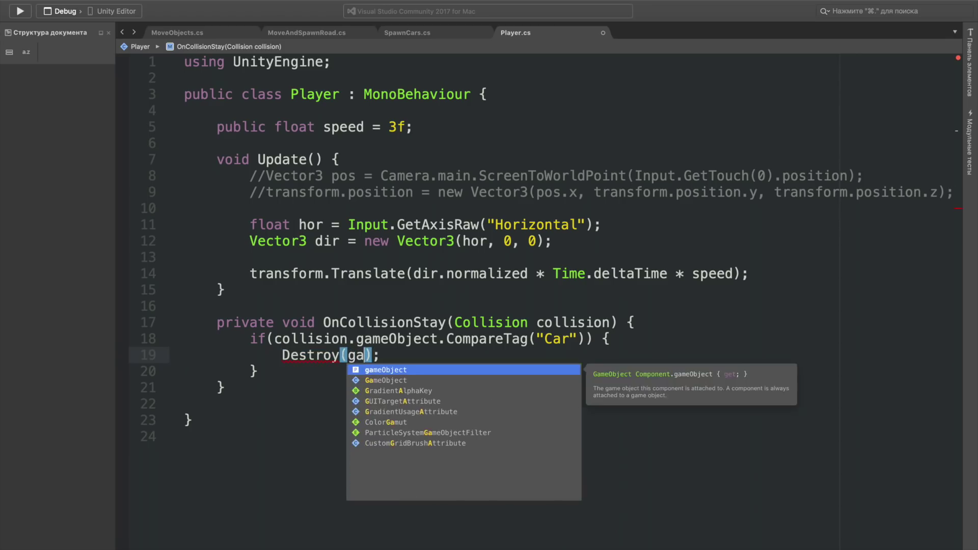
key("Return")
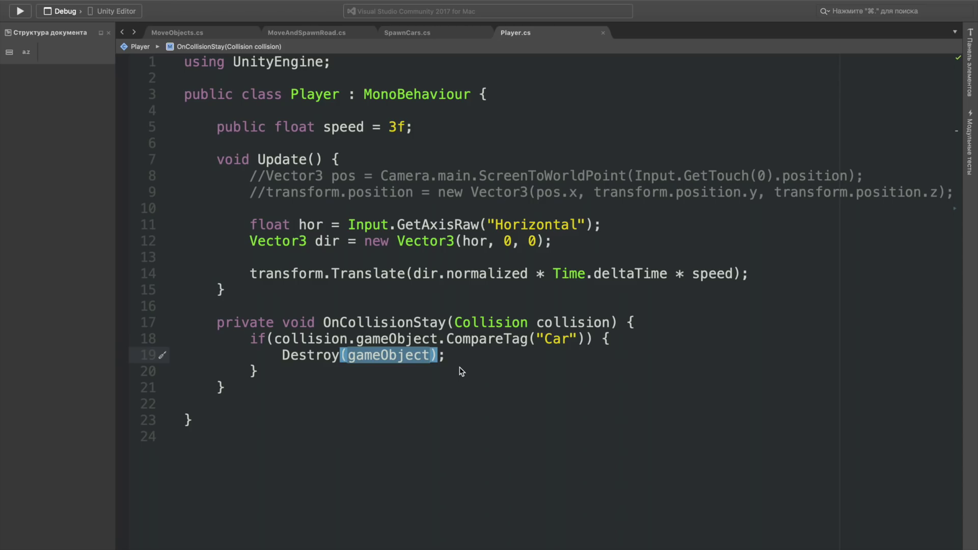
key("ctrl+Left")
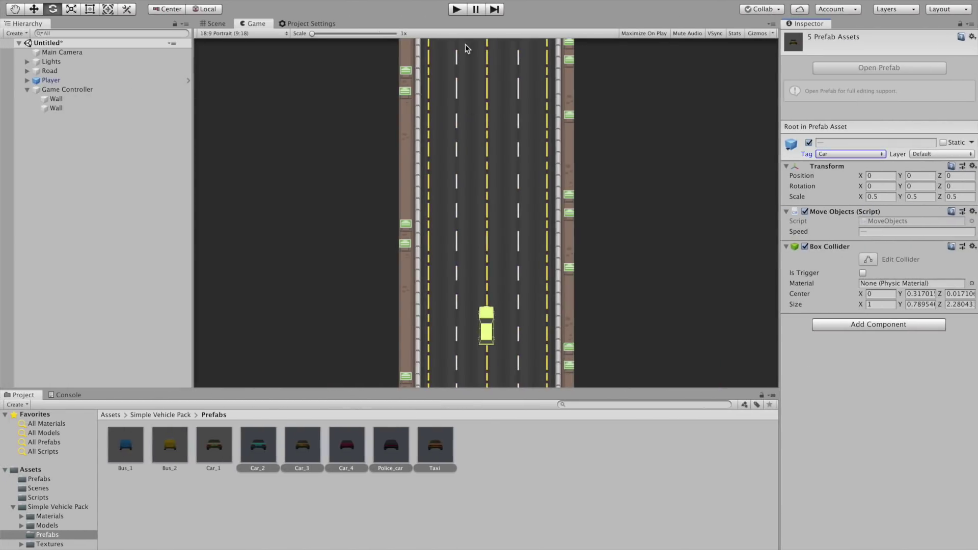
left_click(462, 13)
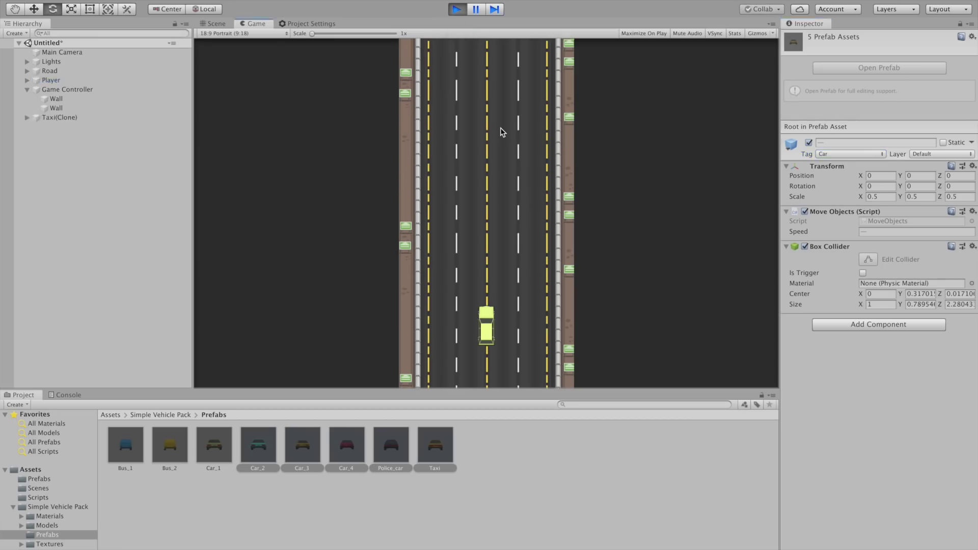
key("Right")
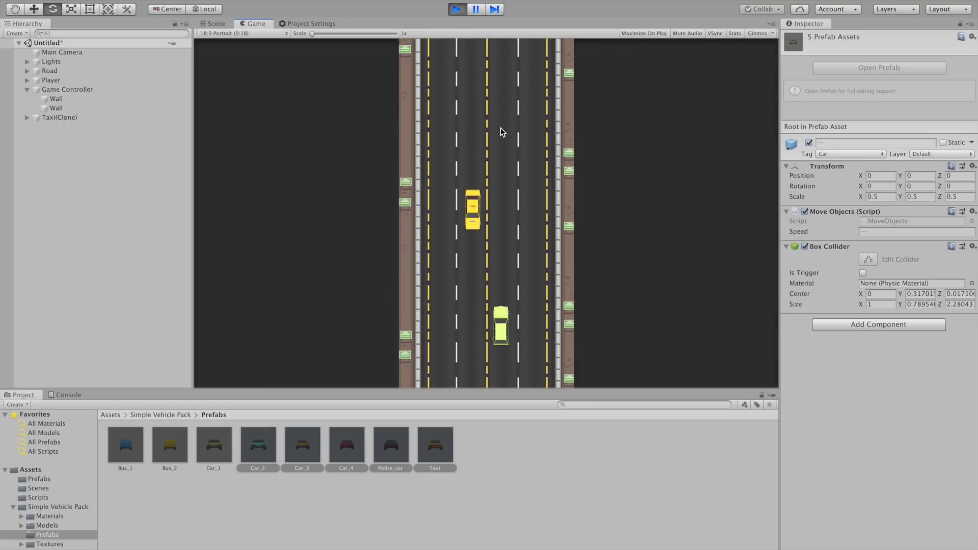
key("Left")
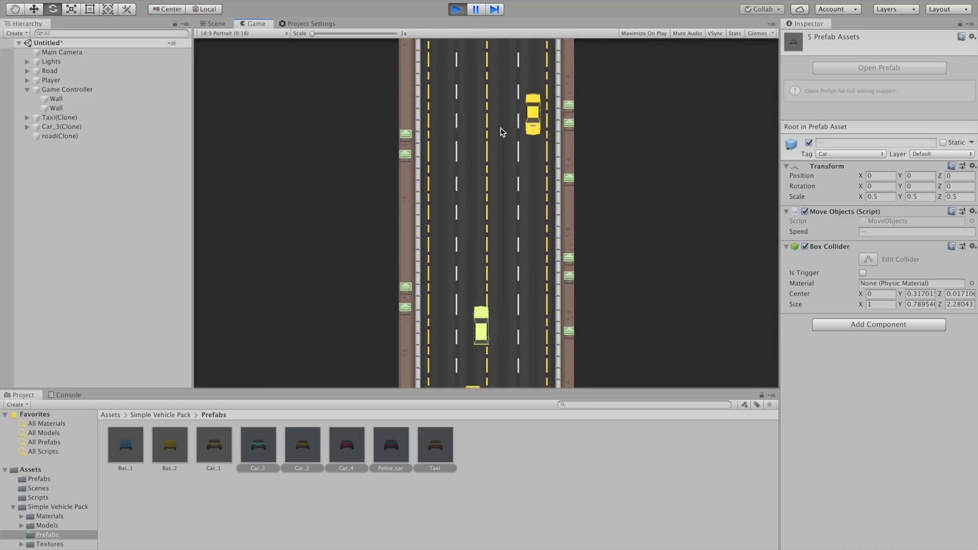
key("Left")
key("Right")
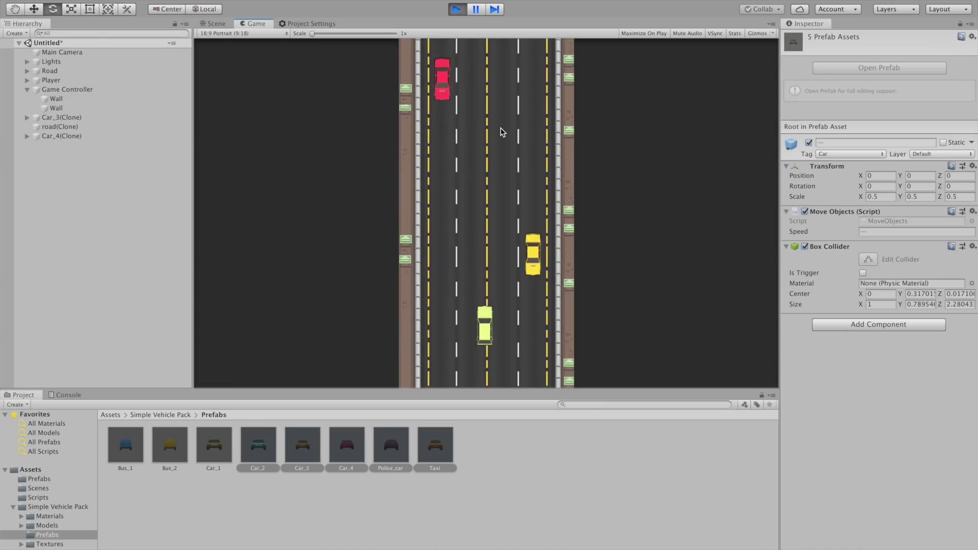
key("Right")
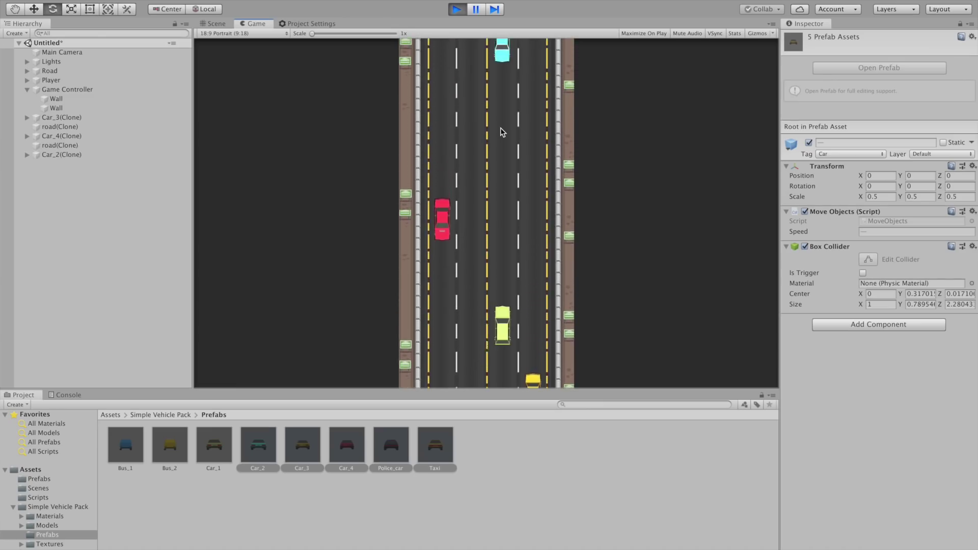
key("Left")
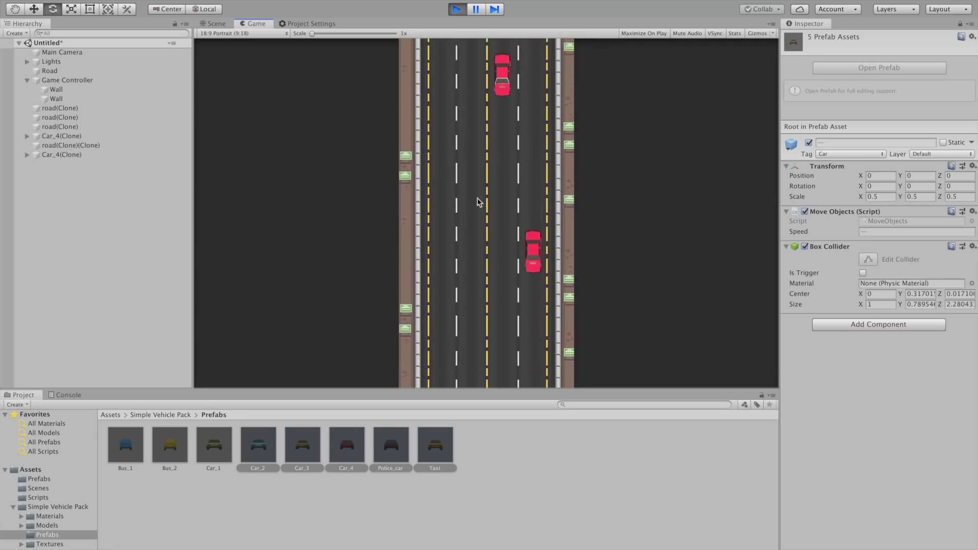
left_click(459, 13)
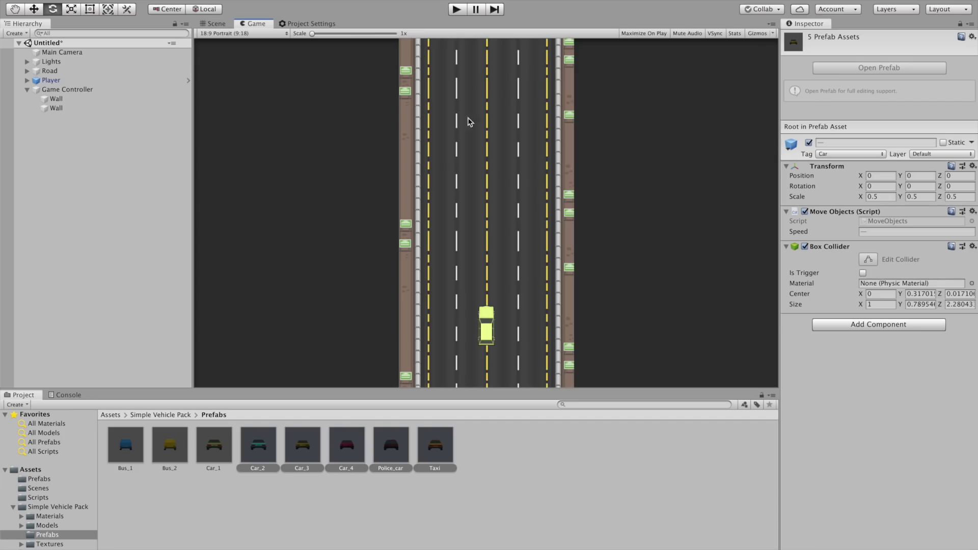
Step: Run play mode and steer the player car left and right with the arrow keys to dodge traffic
left_click(463, 16)
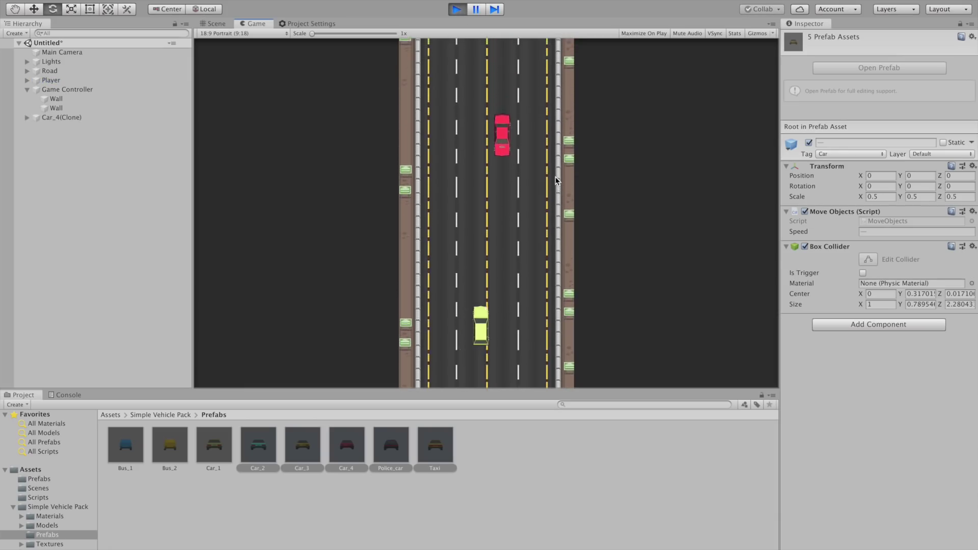
key("Left")
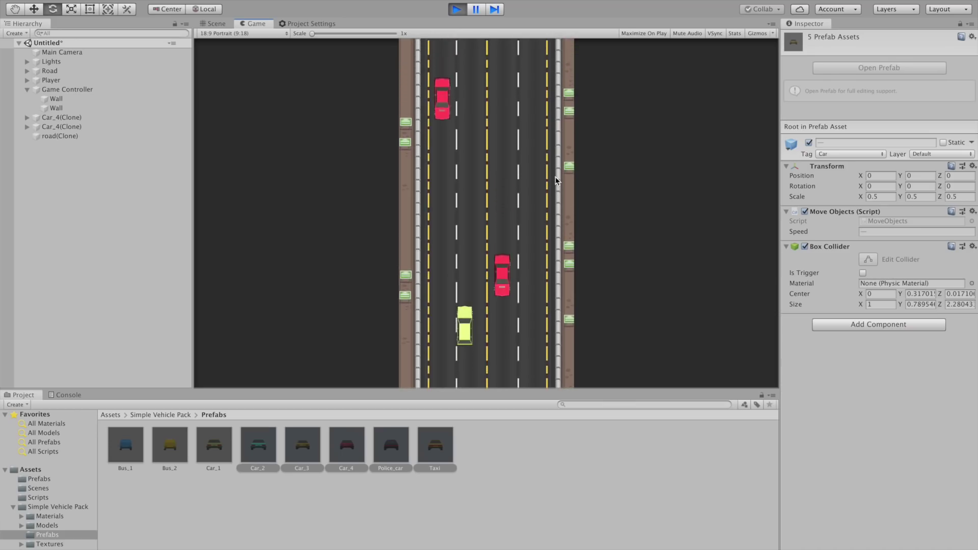
key("Right")
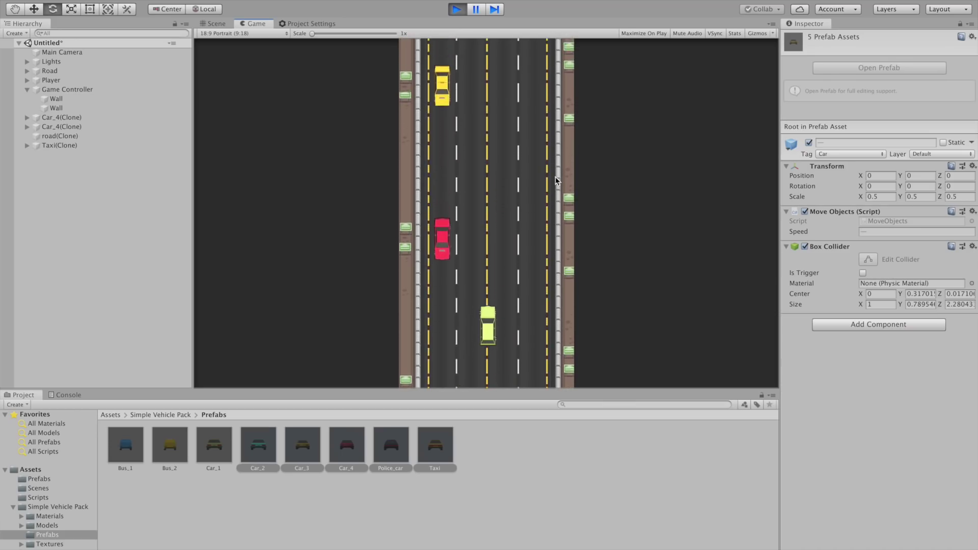
key("Right")
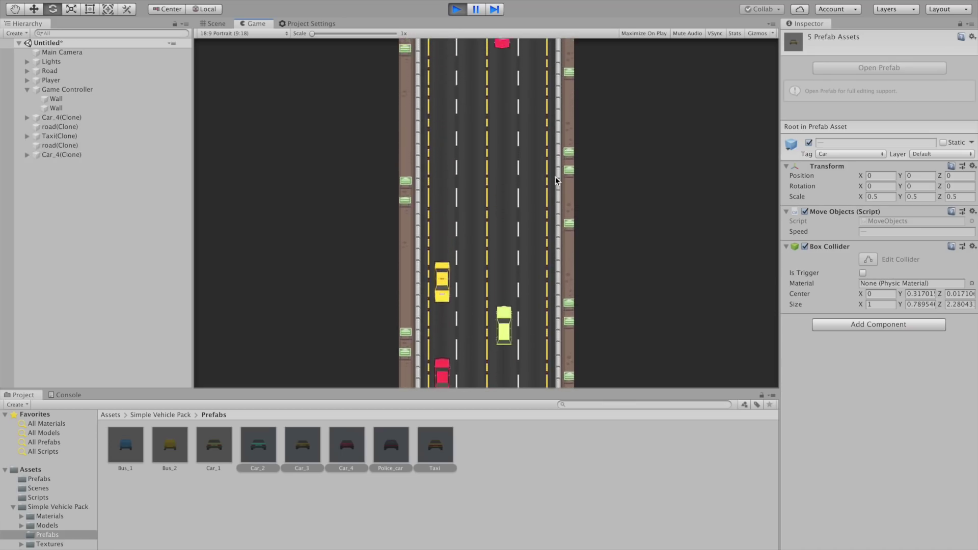
key("Left")
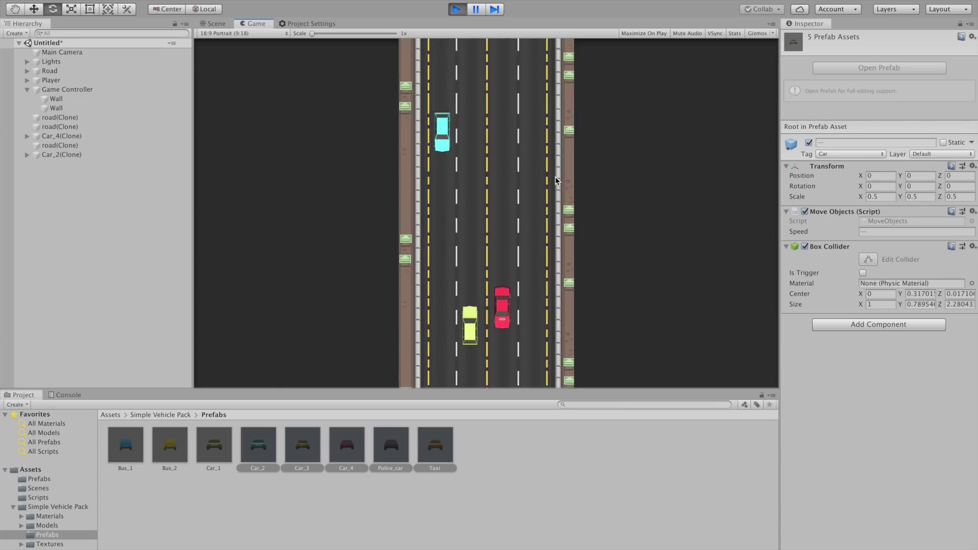
key("Right")
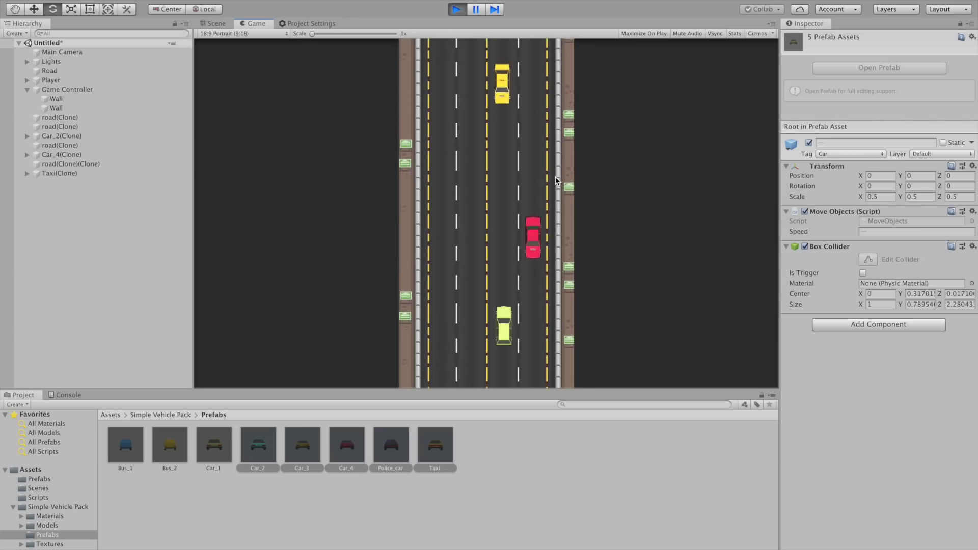
key("Left")
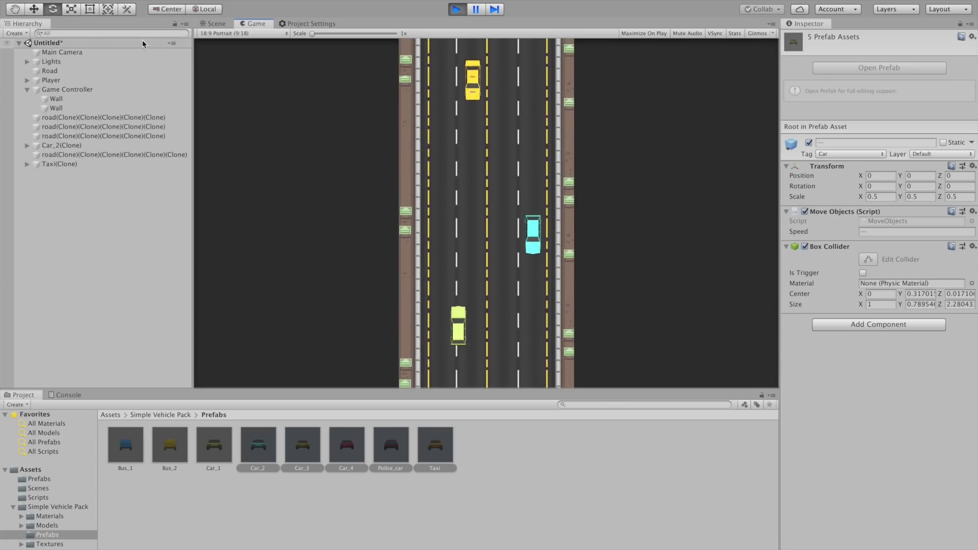
key("Right")
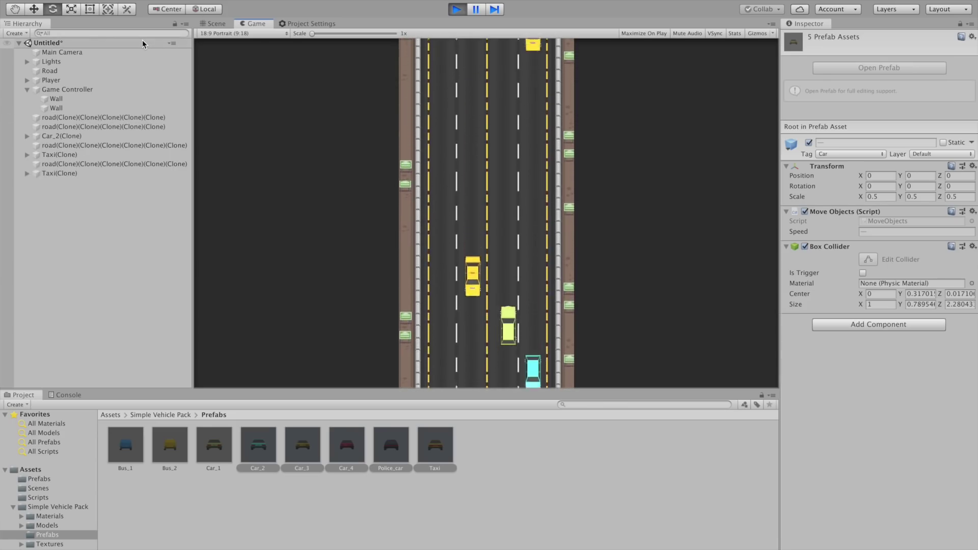
key("Left")
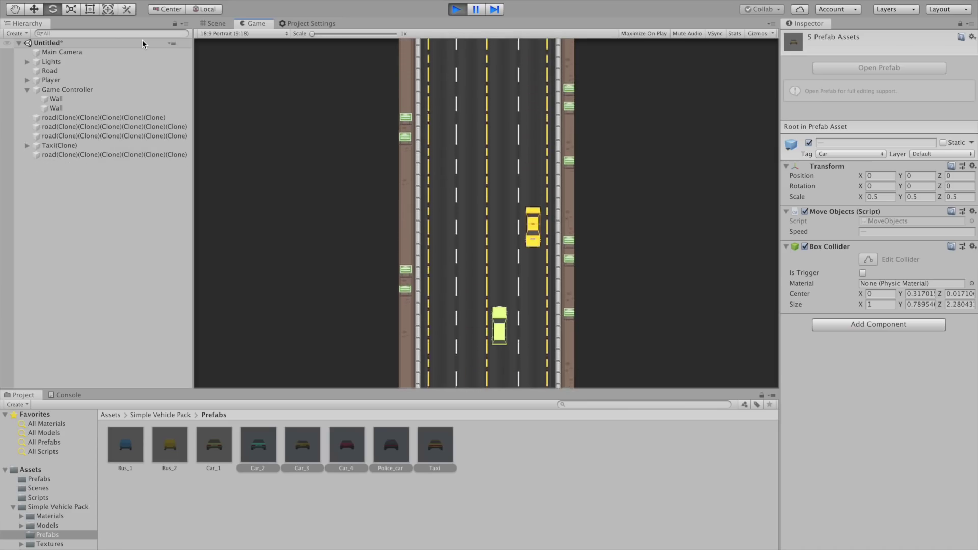
key("Left")
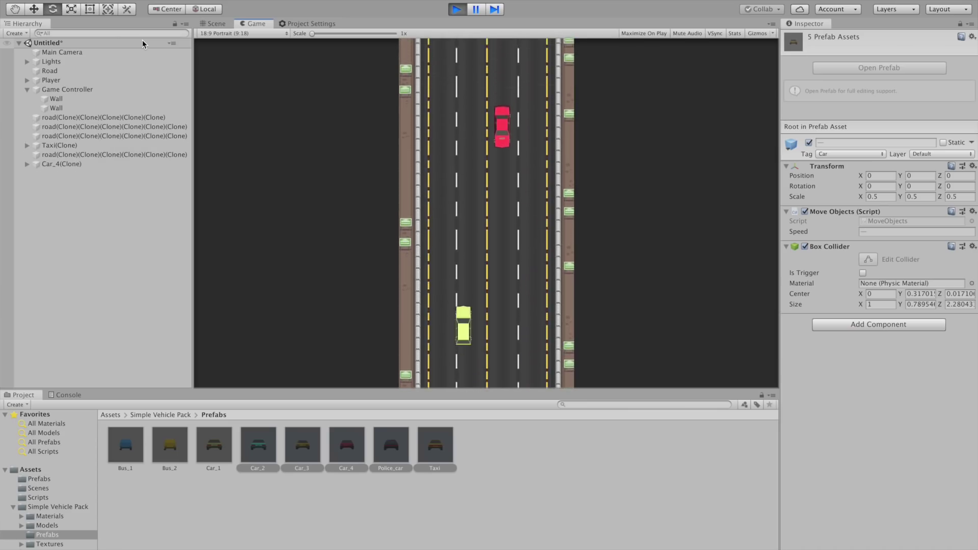